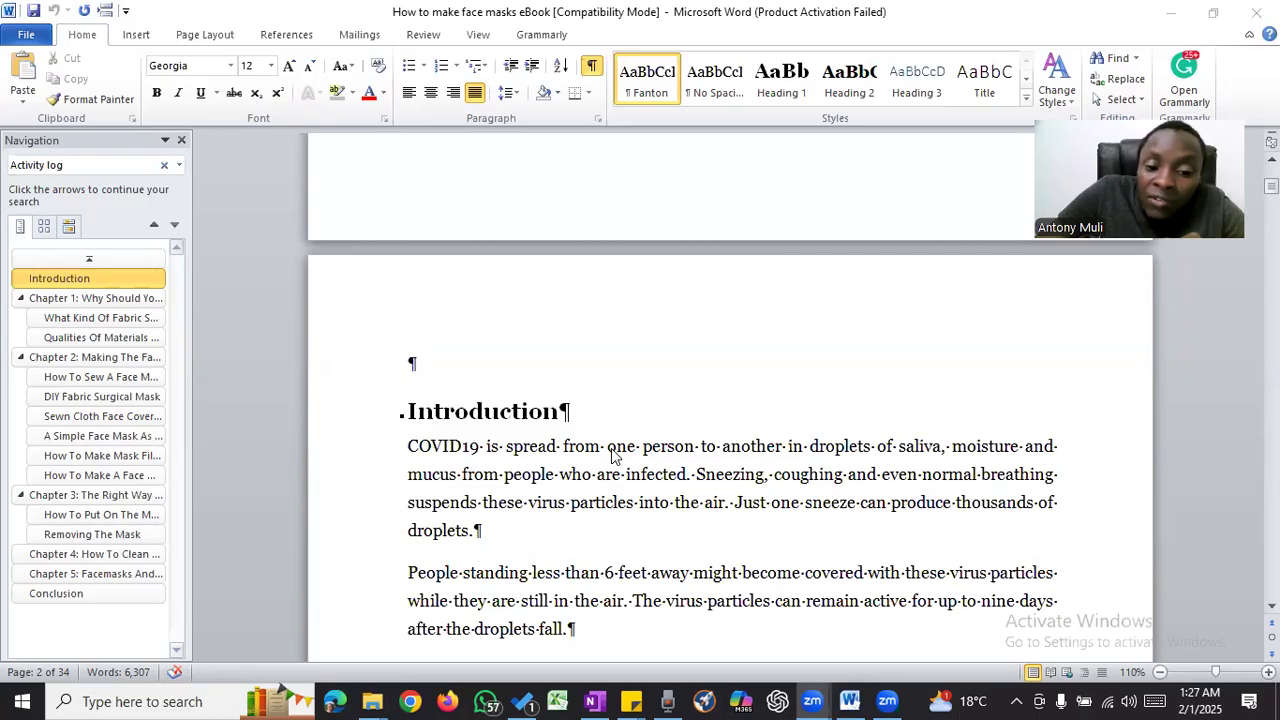
- Delete the empty paragraph above the Introduction heading and apply the Heading 1 style to that heading
{"action": "left_click", "coordinate": [462, 364]}
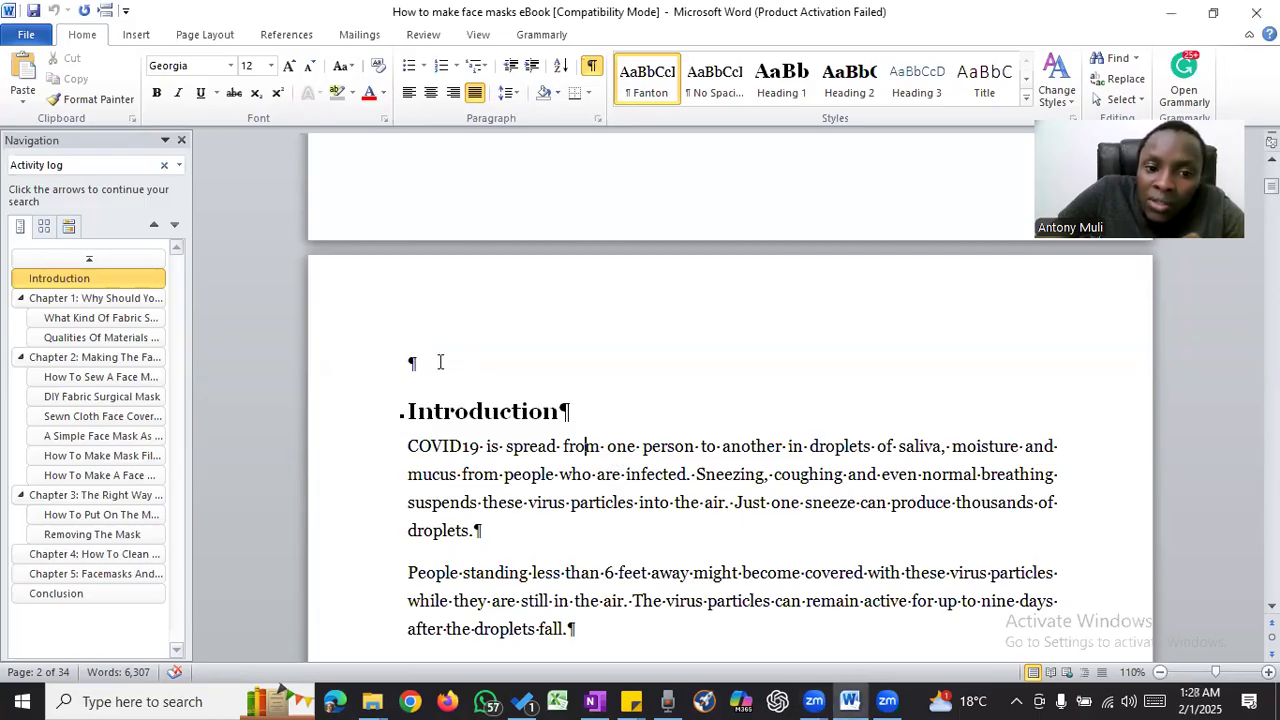
{"action": "left_click", "coordinate": [440, 362]}
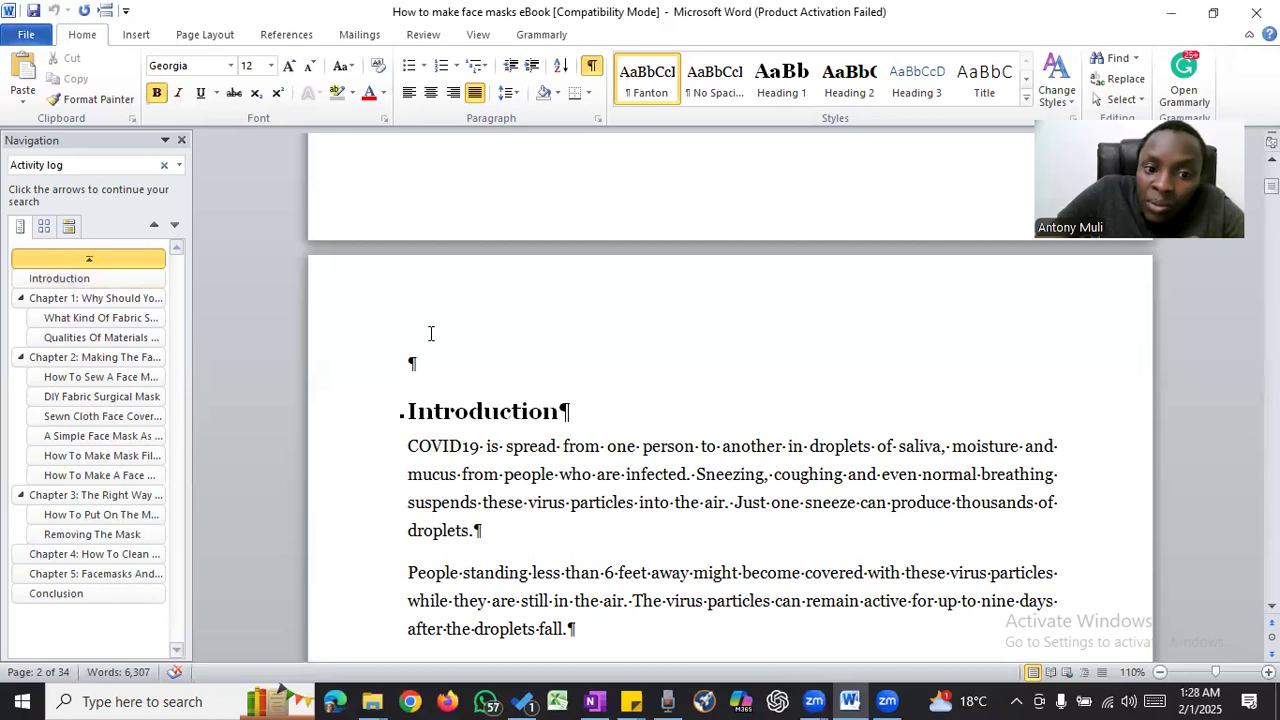
{"action": "key", "text": "Delete"}
{"action": "left_click", "coordinate": [374, 375]}
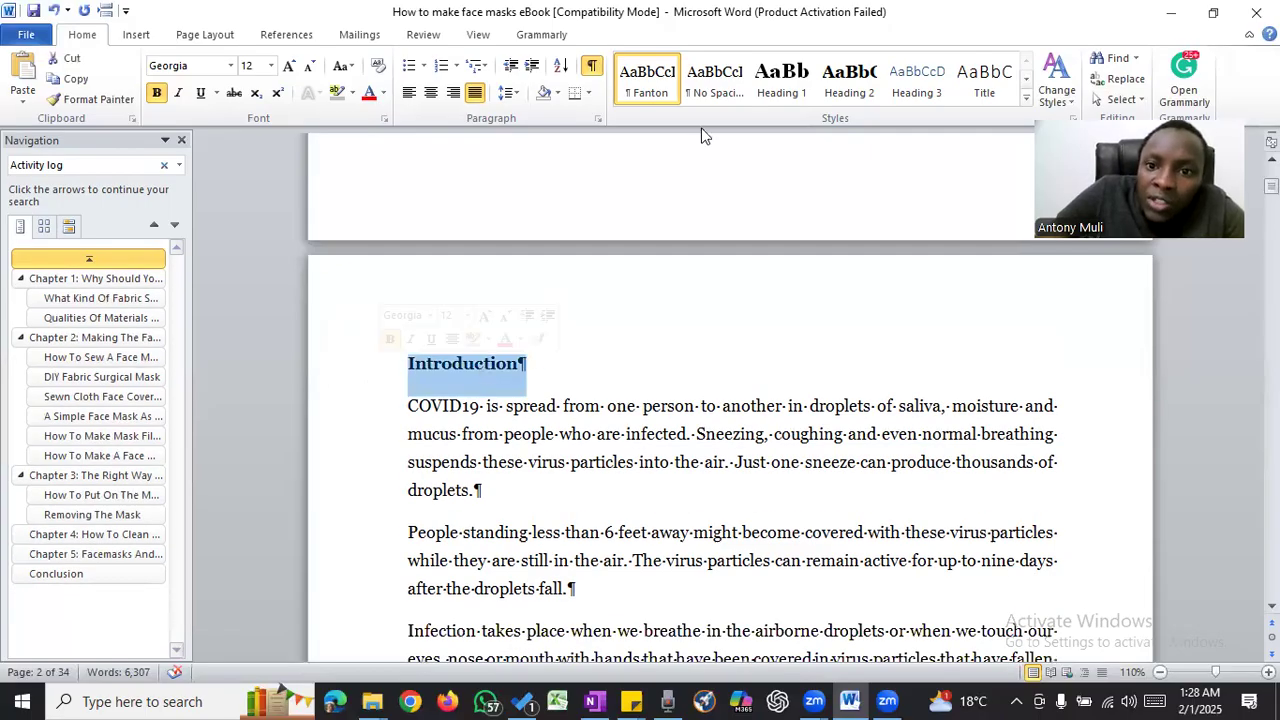
{"action": "left_click", "coordinate": [782, 90]}
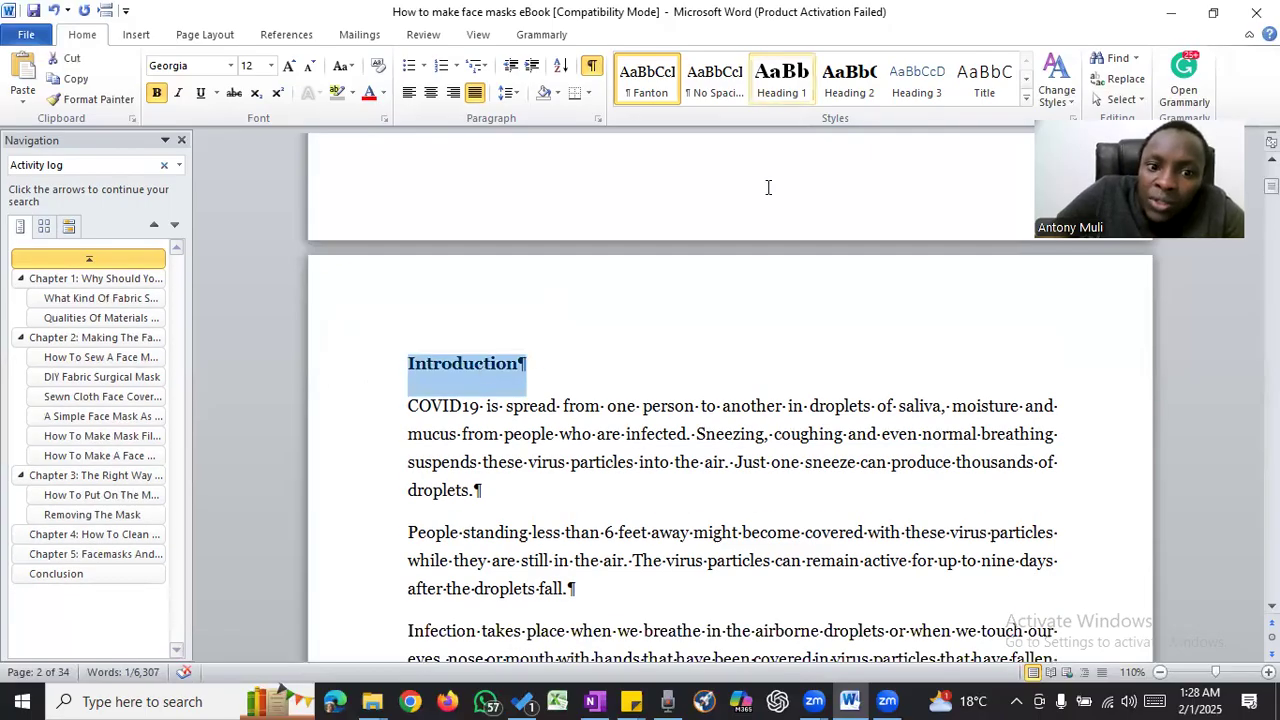
{"action": "left_click", "coordinate": [553, 369]}
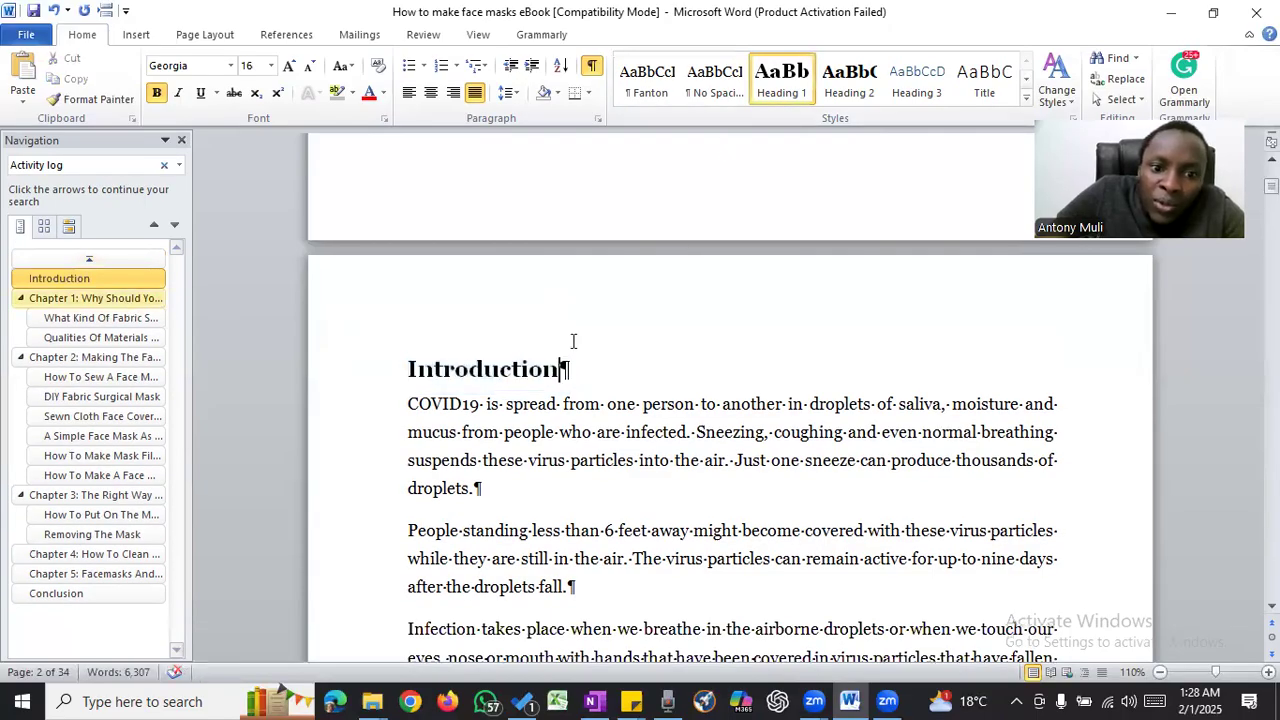
- Delete the empty paragraph above the Table of Content title and format the title as Heading 1
{"action": "scroll", "coordinate": [573, 340], "scroll_direction": "down", "scroll_amount": 3}
{"action": "scroll", "coordinate": [573, 340], "scroll_direction": "down", "scroll_amount": 1}
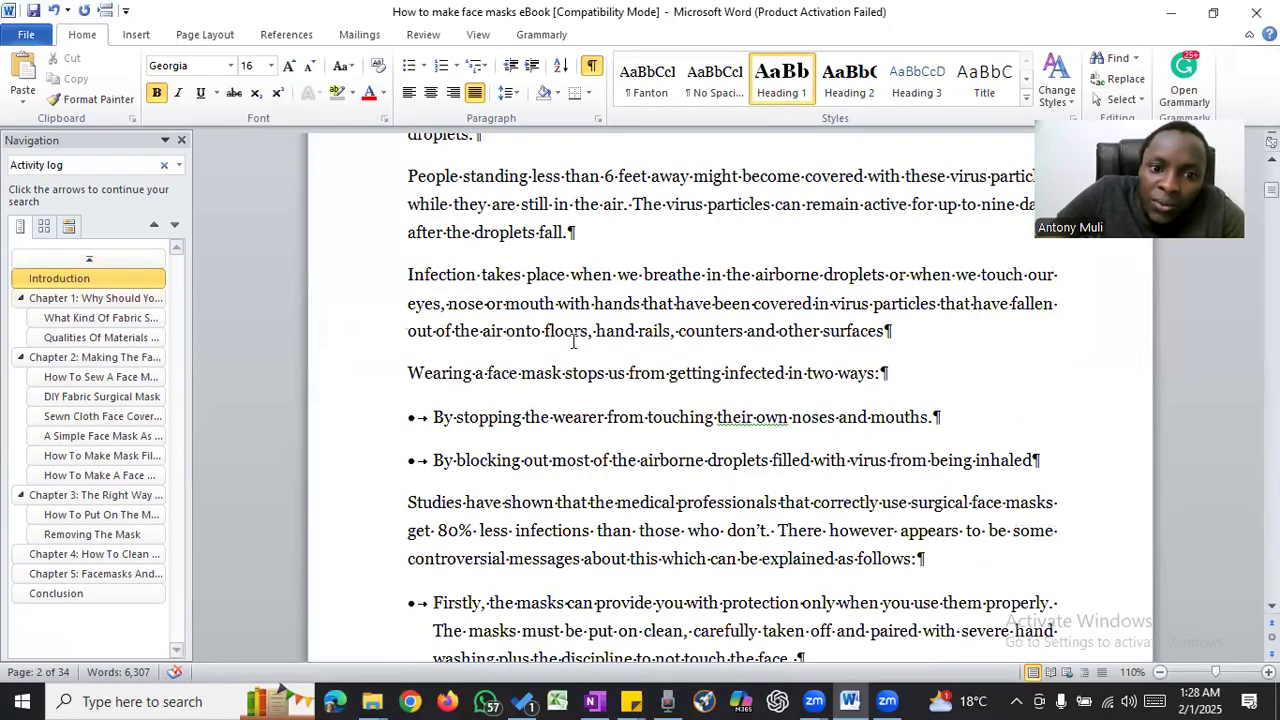
{"action": "scroll", "coordinate": [571, 340], "scroll_direction": "up", "scroll_amount": 5}
{"action": "scroll", "coordinate": [409, 403], "scroll_direction": "up", "scroll_amount": 2}
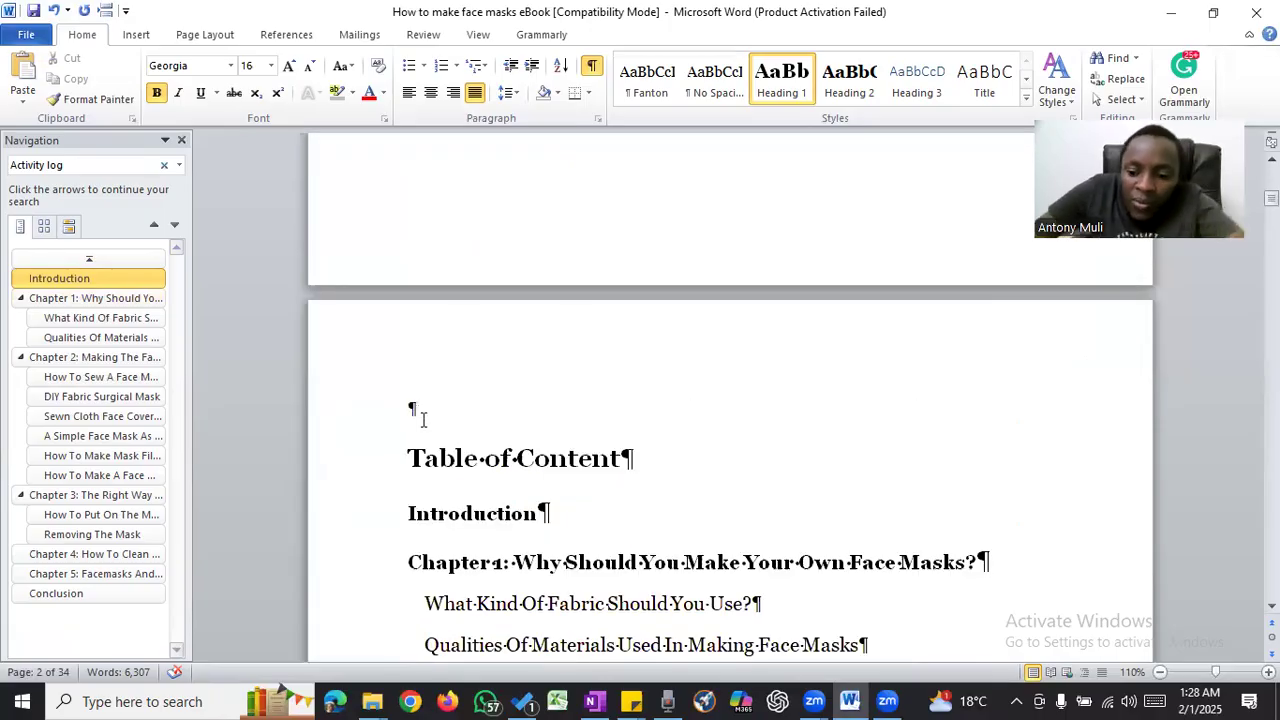
{"action": "left_click", "coordinate": [495, 417]}
{"action": "key", "text": "Delete"}
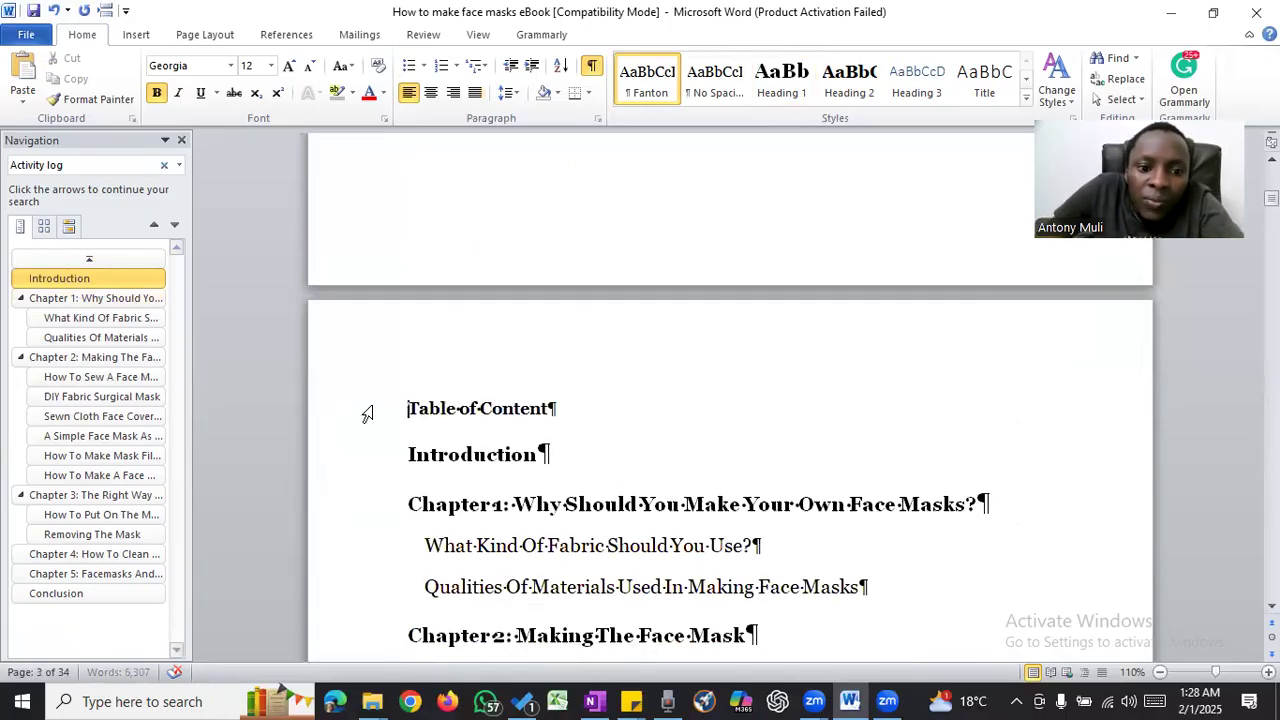
{"action": "left_click", "coordinate": [367, 413]}
{"action": "left_click", "coordinate": [781, 78]}
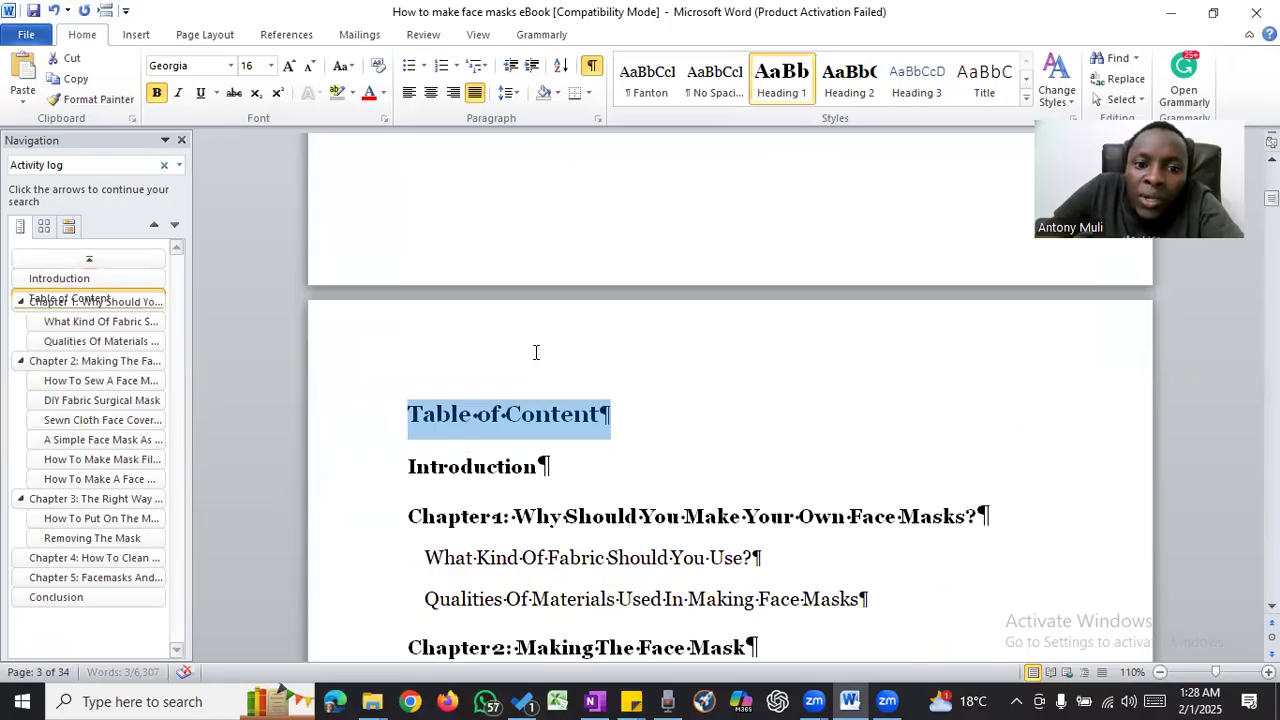
- Remove the empty paragraph before the Chapter 1 title and apply Heading 1 to the title
{"action": "scroll", "coordinate": [535, 352], "scroll_direction": "down", "scroll_amount": 10}
{"action": "scroll", "coordinate": [512, 360], "scroll_direction": "down", "scroll_amount": 7}
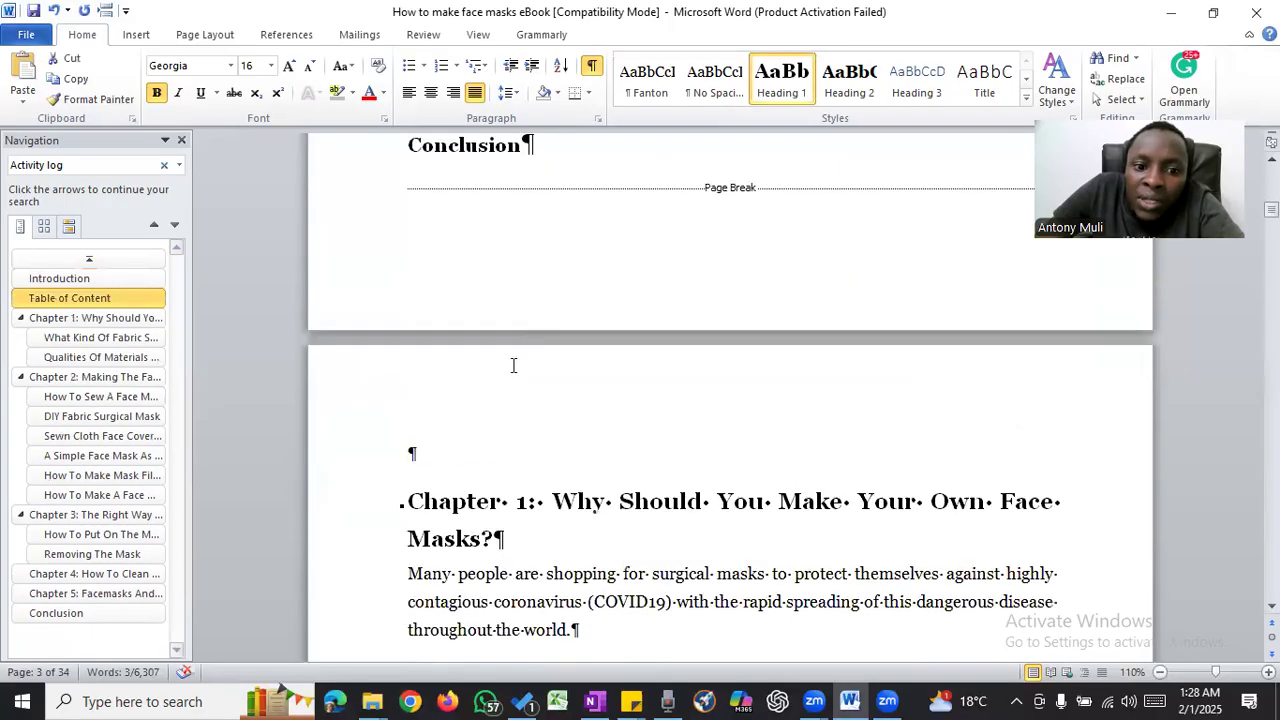
{"action": "left_click", "coordinate": [451, 442]}
{"action": "key", "text": "Delete"}
{"action": "left_click", "coordinate": [374, 453]}
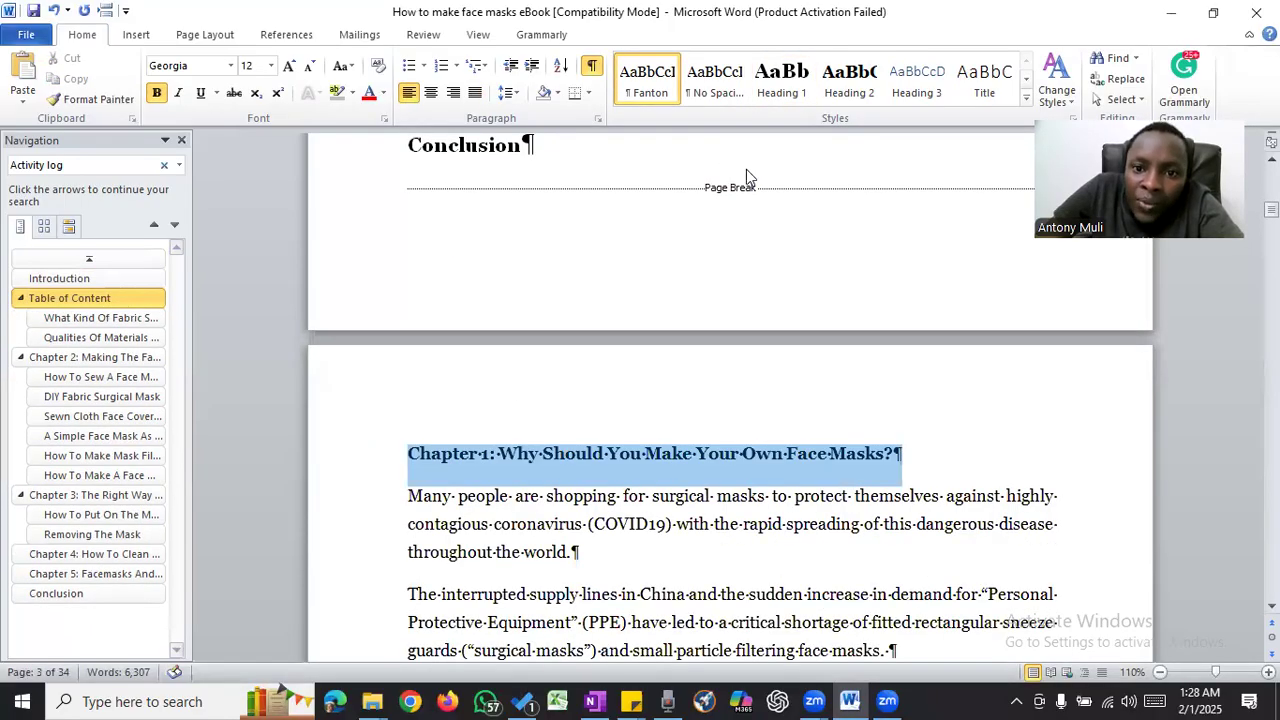
{"action": "key", "text": "ctrl+alt+1"}
- Remove the empty paragraph above "Chapter 2: Making The Face Mask" and apply Heading 1 to that title
{"action": "scroll", "coordinate": [585, 371], "scroll_direction": "down", "scroll_amount": 8}
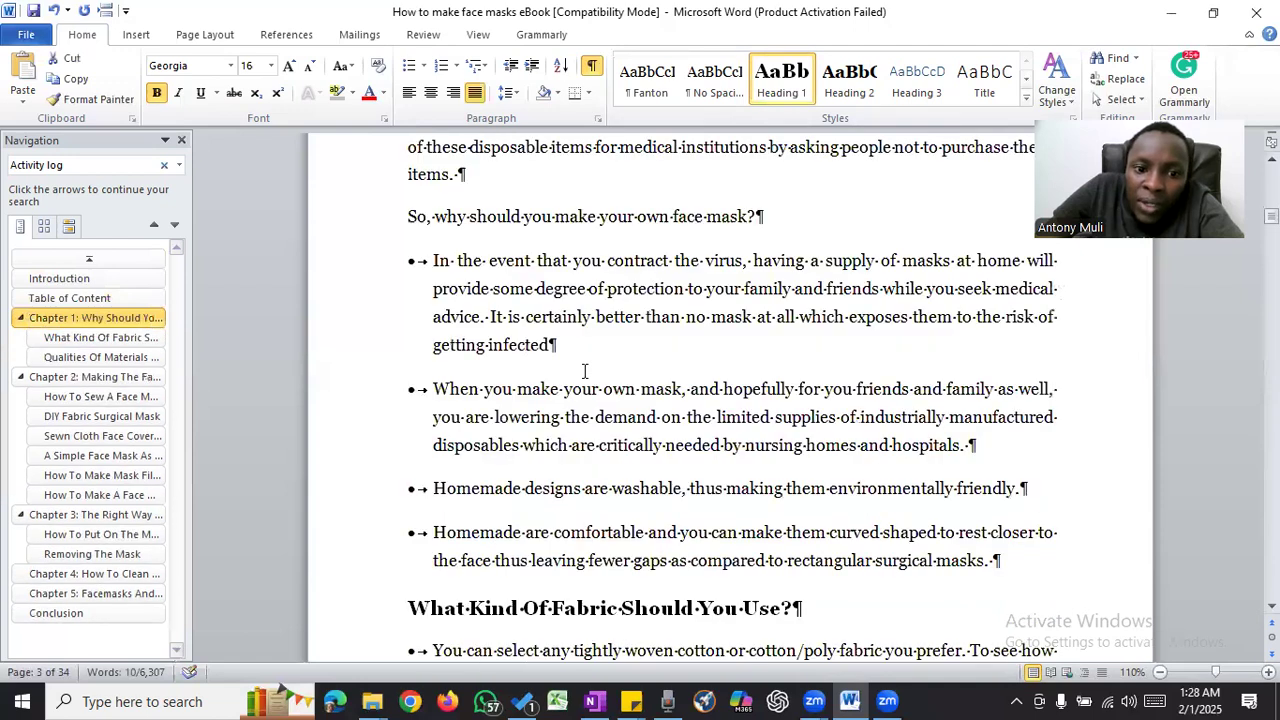
{"action": "scroll", "coordinate": [585, 371], "scroll_direction": "down", "scroll_amount": 8}
{"action": "scroll", "coordinate": [585, 371], "scroll_direction": "up", "scroll_amount": 7}
{"action": "left_click", "coordinate": [601, 305]}
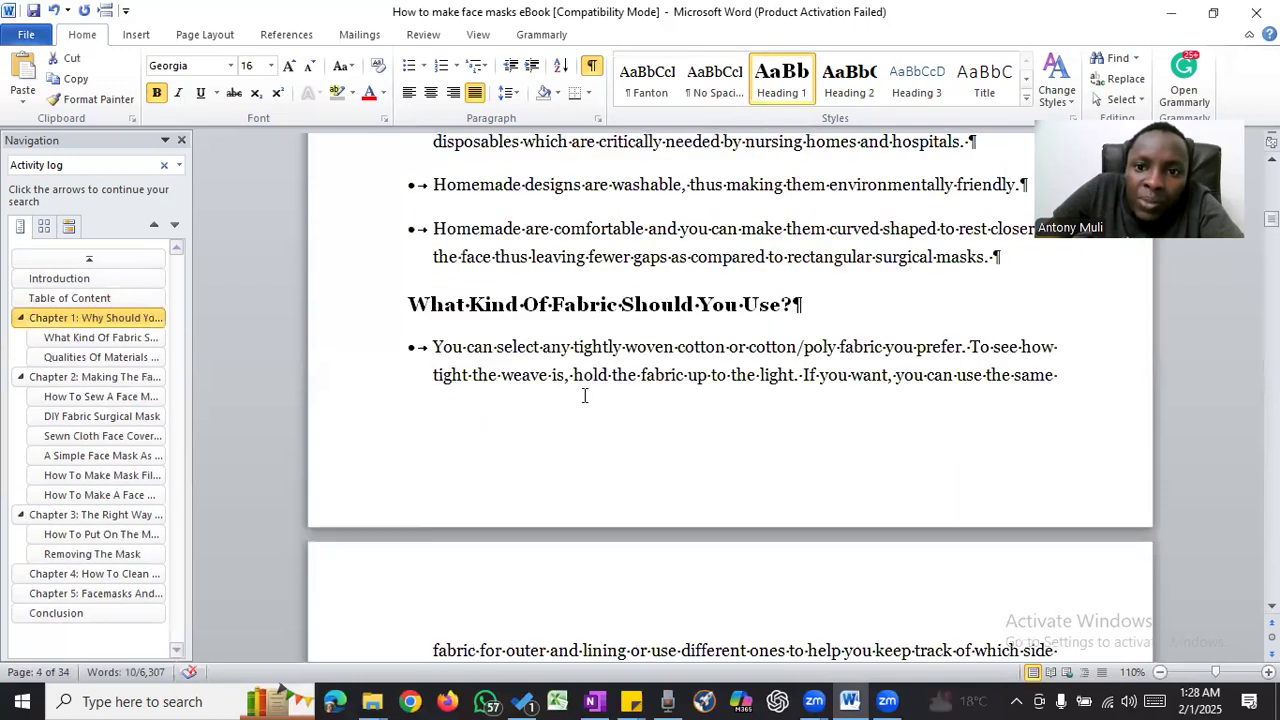
{"action": "scroll", "coordinate": [582, 394], "scroll_direction": "down", "scroll_amount": 8}
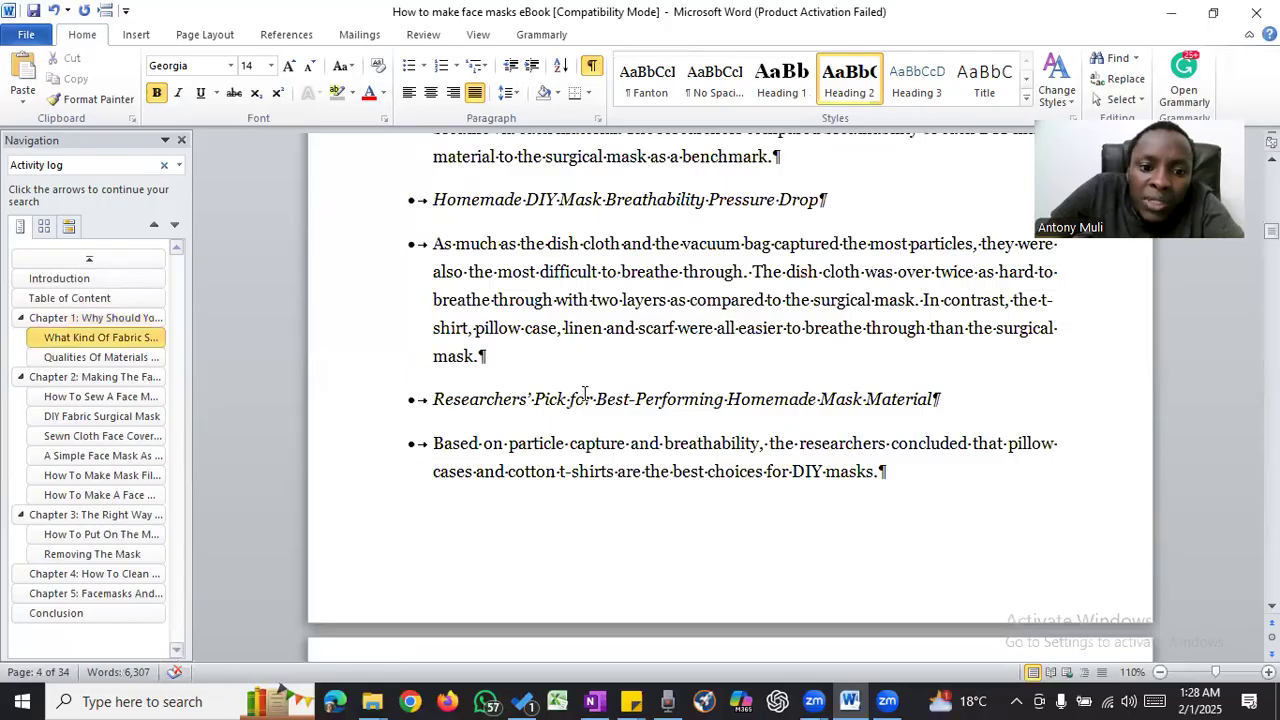
{"action": "scroll", "coordinate": [584, 393], "scroll_direction": "down", "scroll_amount": 5}
{"action": "scroll", "coordinate": [585, 392], "scroll_direction": "down", "scroll_amount": 5}
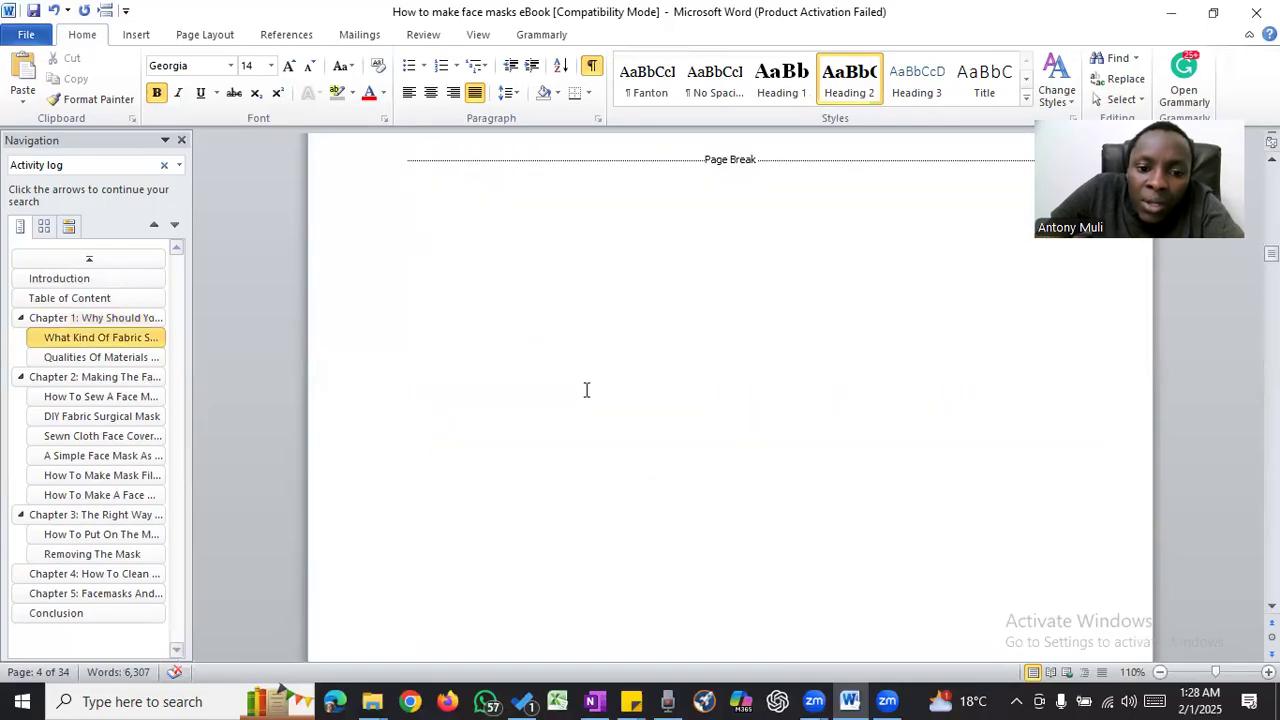
{"action": "scroll", "coordinate": [585, 391], "scroll_direction": "down", "scroll_amount": 3}
{"action": "scroll", "coordinate": [390, 379], "scroll_direction": "down", "scroll_amount": 3}
{"action": "left_click", "coordinate": [390, 380]}
{"action": "key", "text": "Delete"}
{"action": "left_click", "coordinate": [390, 380]}
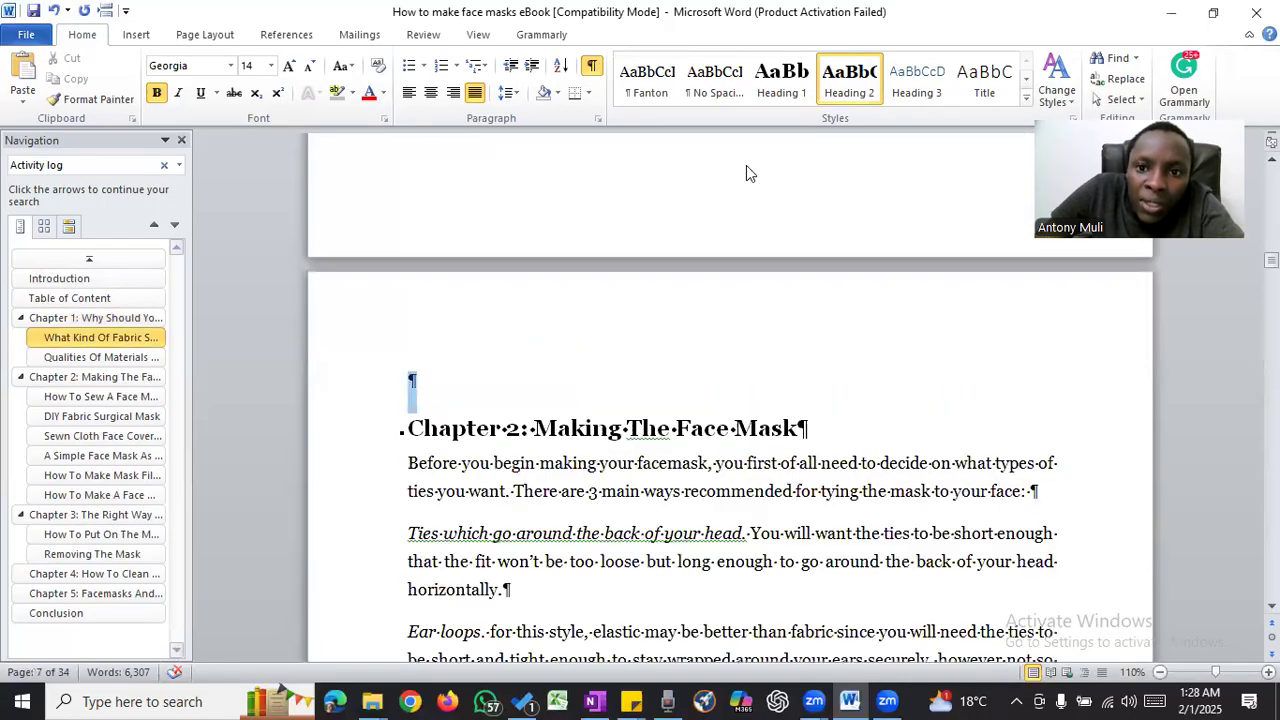
- Delete the empty paragraph above "How To Sew A Face Mask" and apply the Heading 2 style to that heading
{"action": "scroll", "coordinate": [606, 347], "scroll_direction": "down", "scroll_amount": 5}
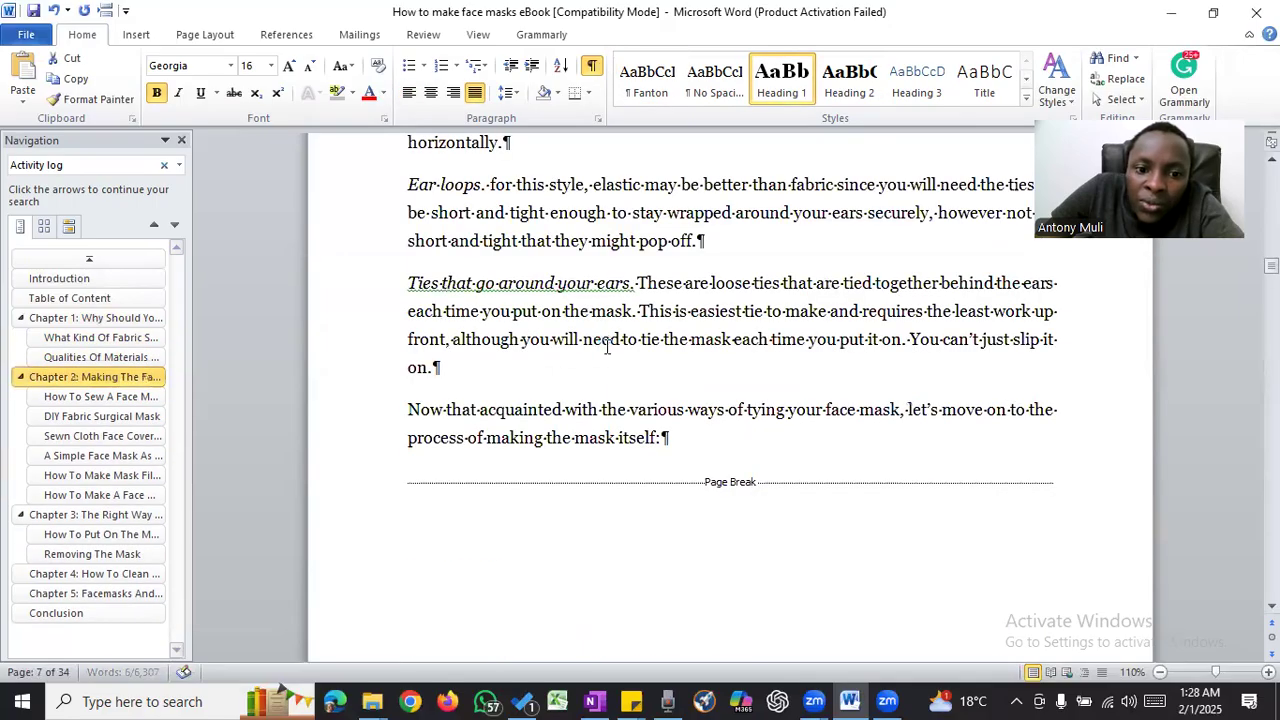
{"action": "scroll", "coordinate": [607, 347], "scroll_direction": "down", "scroll_amount": 6}
{"action": "scroll", "coordinate": [606, 347], "scroll_direction": "up", "scroll_amount": 2}
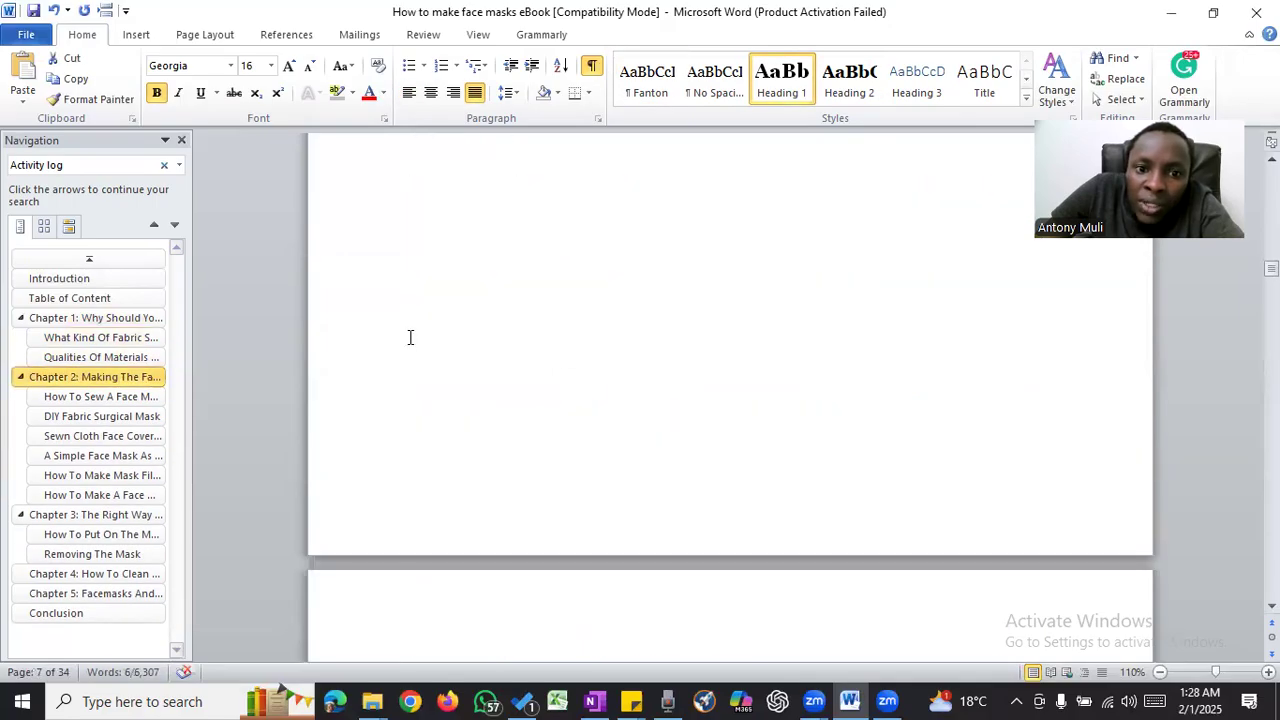
{"action": "scroll", "coordinate": [420, 340], "scroll_direction": "up", "scroll_amount": 5}
{"action": "scroll", "coordinate": [506, 363], "scroll_direction": "down", "scroll_amount": 4}
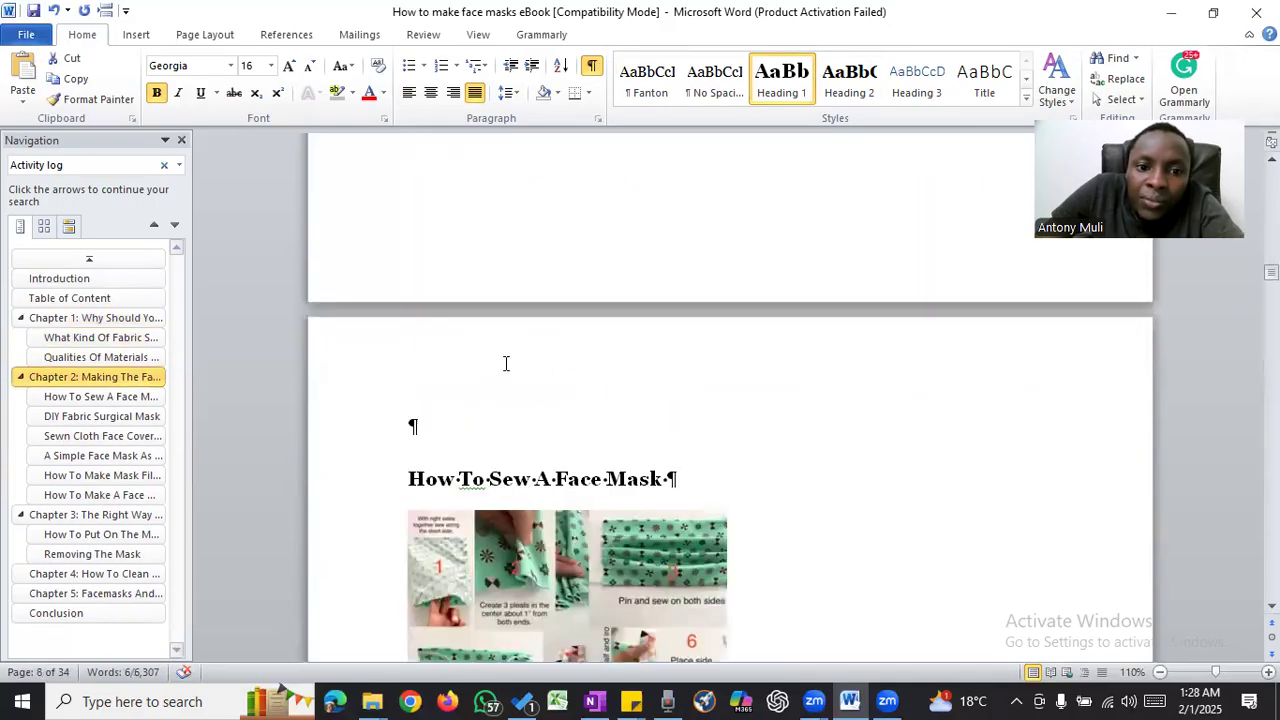
{"action": "scroll", "coordinate": [506, 362], "scroll_direction": "up", "scroll_amount": 5}
{"action": "scroll", "coordinate": [506, 362], "scroll_direction": "down", "scroll_amount": 4}
{"action": "scroll", "coordinate": [376, 301], "scroll_direction": "down", "scroll_amount": 4}
{"action": "left_click", "coordinate": [376, 302]}
{"action": "key", "text": "BackSpace"}
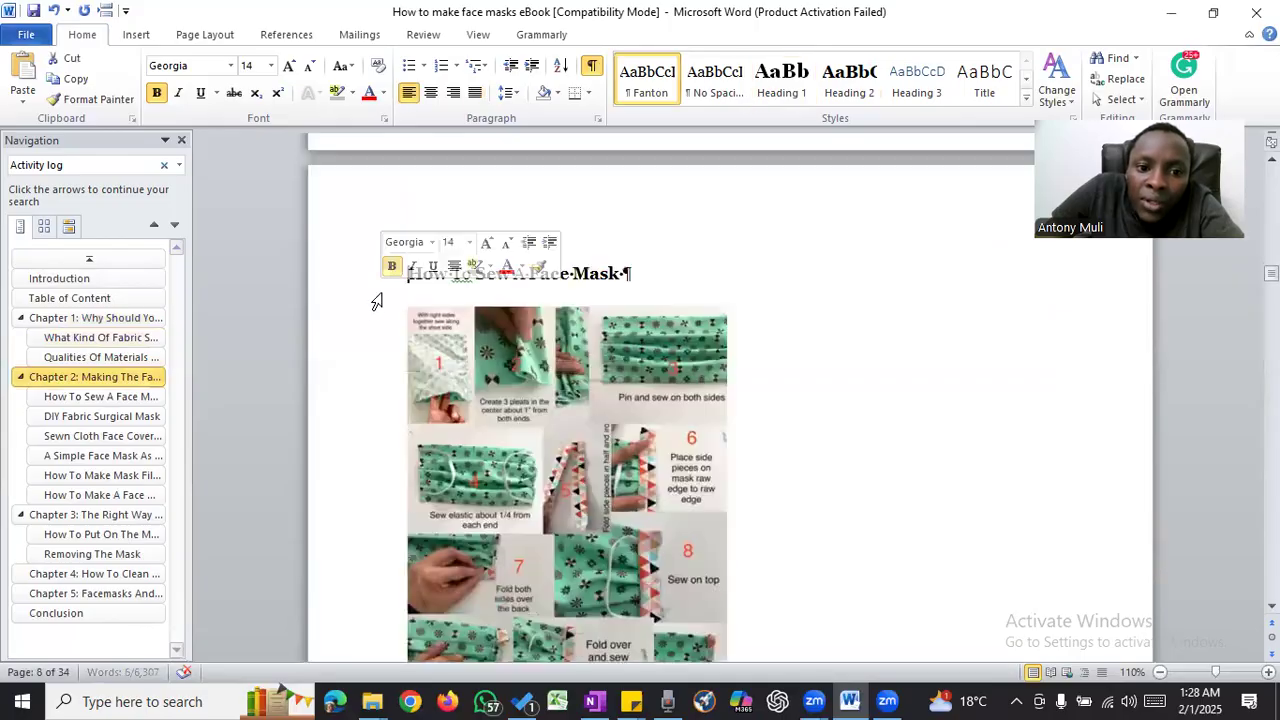
{"action": "left_click", "coordinate": [377, 281]}
{"action": "left_click", "coordinate": [849, 80]}
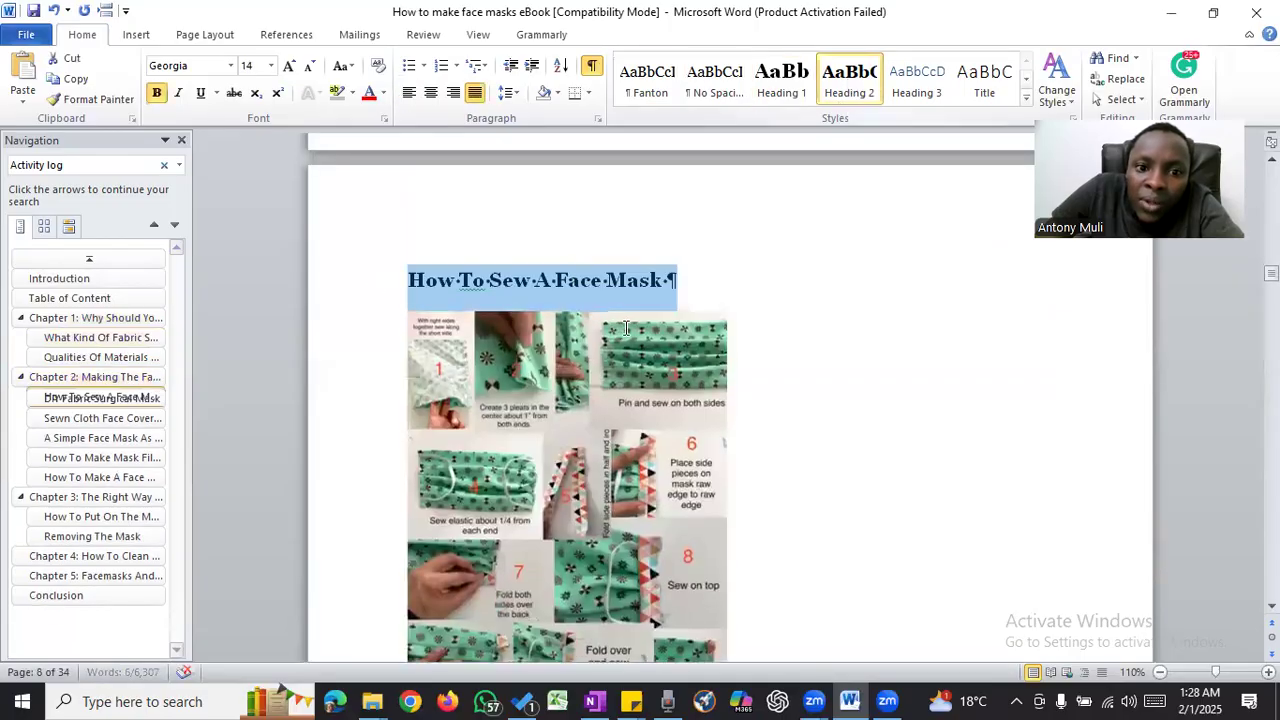
- Delete the empty paragraph above "DIY Fabric Surgical Mask" and format that heading as Heading 2
{"action": "scroll", "coordinate": [669, 332], "scroll_direction": "down", "scroll_amount": 5}
{"action": "scroll", "coordinate": [669, 332], "scroll_direction": "down", "scroll_amount": 10}
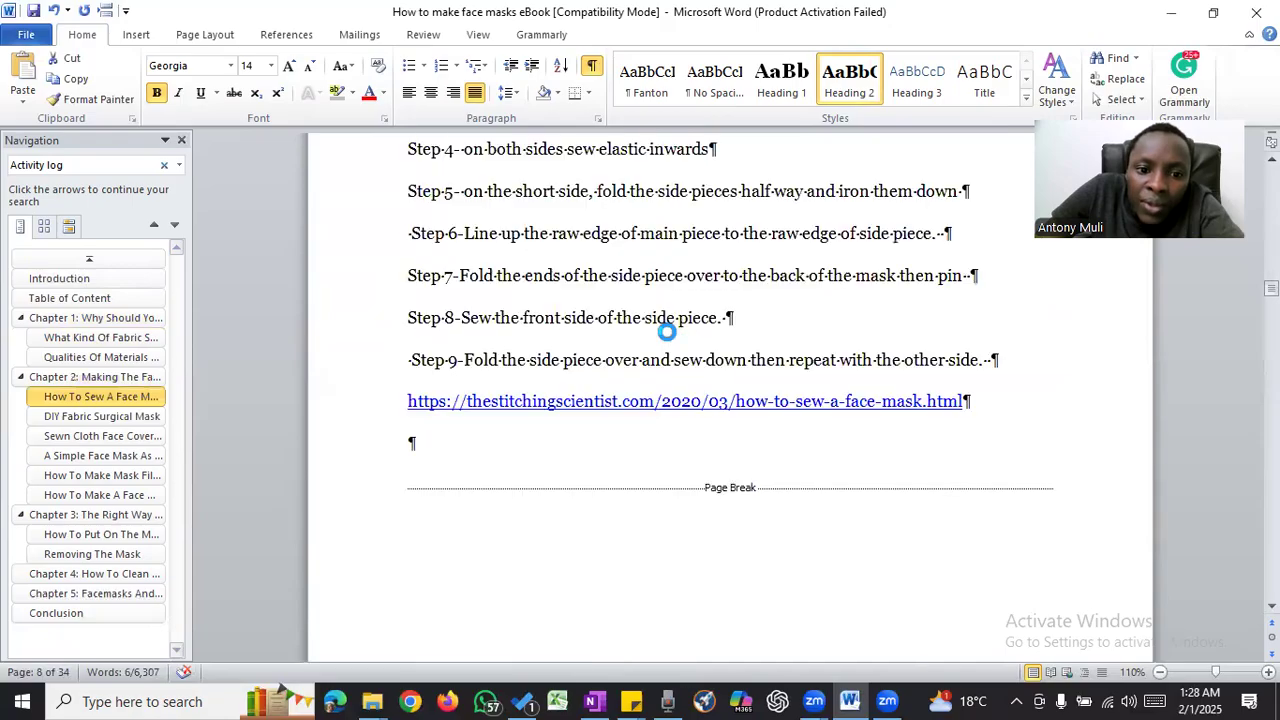
{"action": "scroll", "coordinate": [669, 332], "scroll_direction": "down", "scroll_amount": 5}
{"action": "left_click", "coordinate": [363, 375]}
{"action": "key", "text": "Delete"}
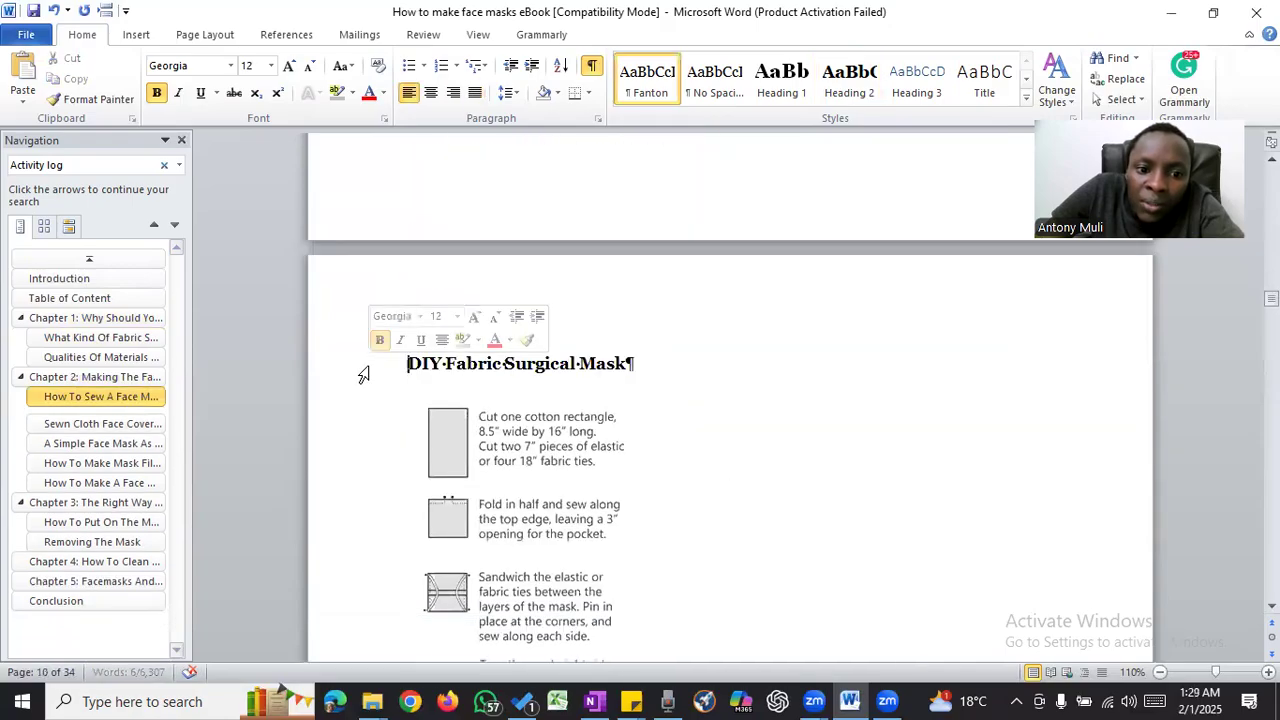
{"action": "key", "text": "ctrl+alt+2"}
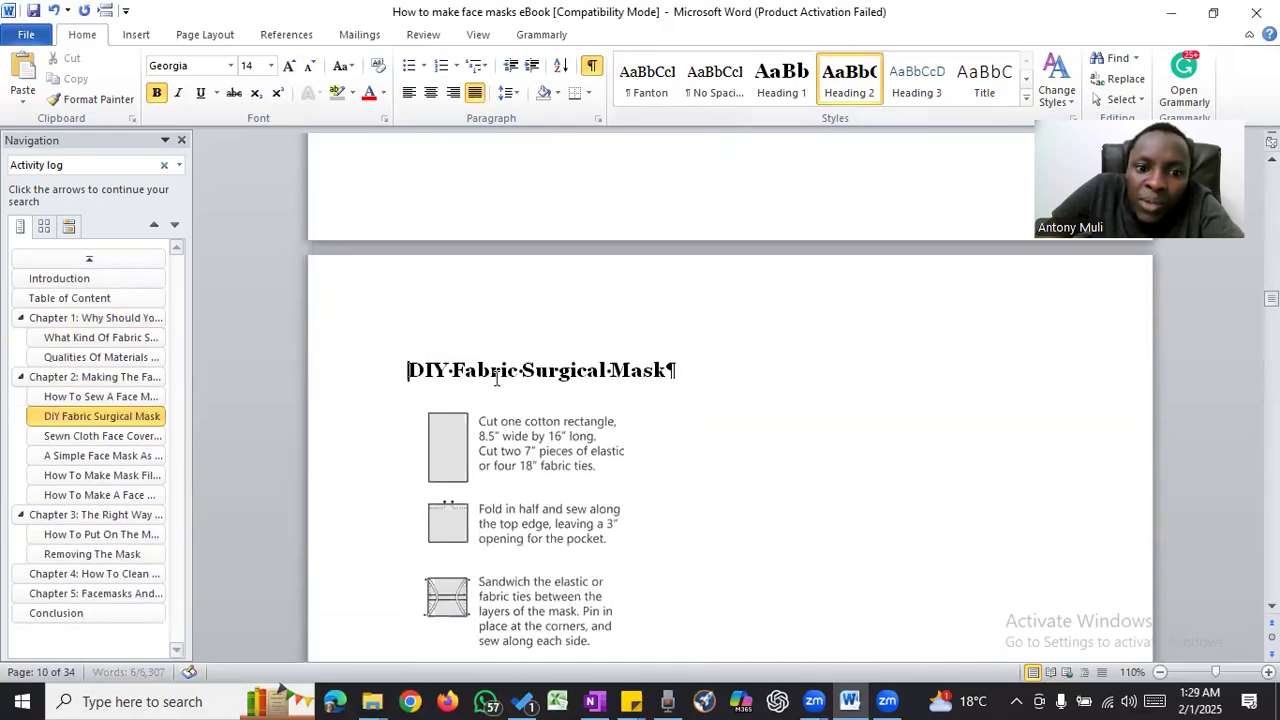
- Remove the empty paragraph above "Sewn Cloth Face Covering" and apply Heading 2 to that heading
{"action": "scroll", "coordinate": [614, 367], "scroll_direction": "down", "scroll_amount": 6}
{"action": "scroll", "coordinate": [614, 367], "scroll_direction": "up", "scroll_amount": 10}
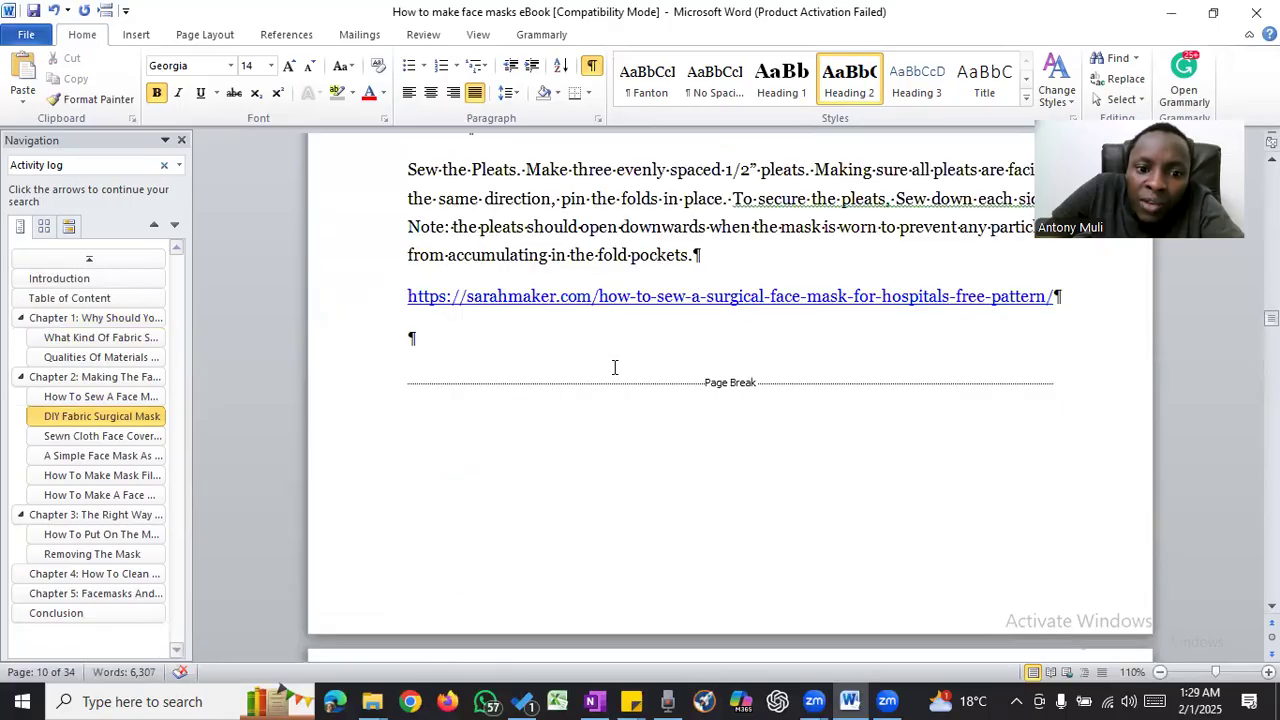
{"action": "scroll", "coordinate": [614, 367], "scroll_direction": "down", "scroll_amount": 10}
{"action": "scroll", "coordinate": [380, 329], "scroll_direction": "up", "scroll_amount": 2}
{"action": "left_click", "coordinate": [380, 325]}
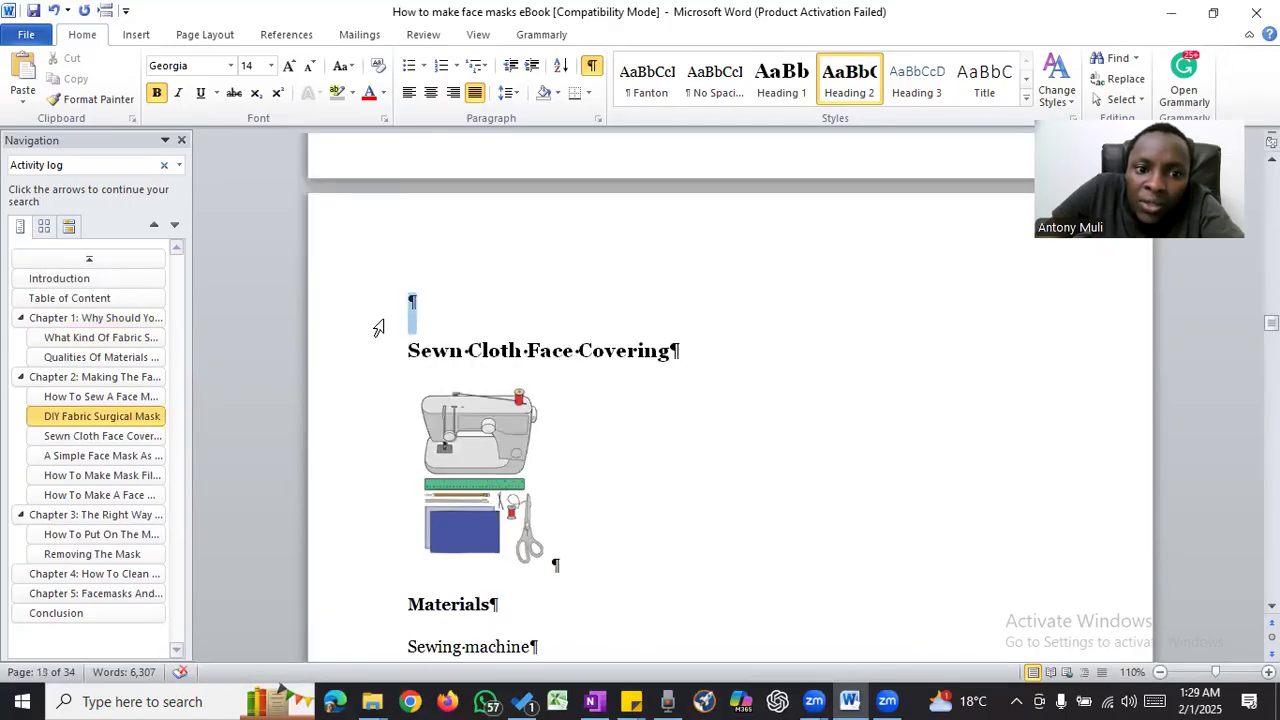
{"action": "key", "text": "Delete"}
{"action": "left_click", "coordinate": [378, 323]}
{"action": "left_click", "coordinate": [848, 88]}
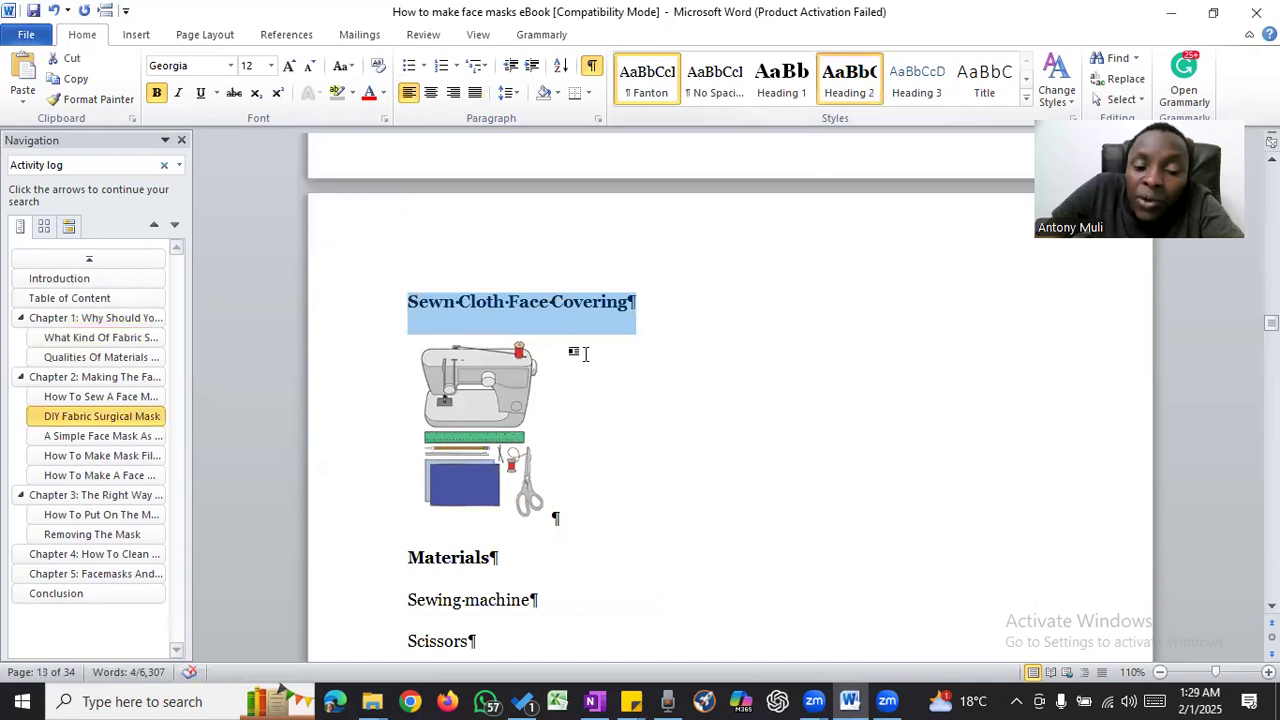
- Remove the empty paragraph above "A Simple Face Mask As Per The Pennsylvania Department Of Health" and apply Heading 2 to that heading
{"action": "scroll", "coordinate": [586, 354], "scroll_direction": "down", "scroll_amount": 7}
{"action": "scroll", "coordinate": [586, 354], "scroll_direction": "down", "scroll_amount": 8}
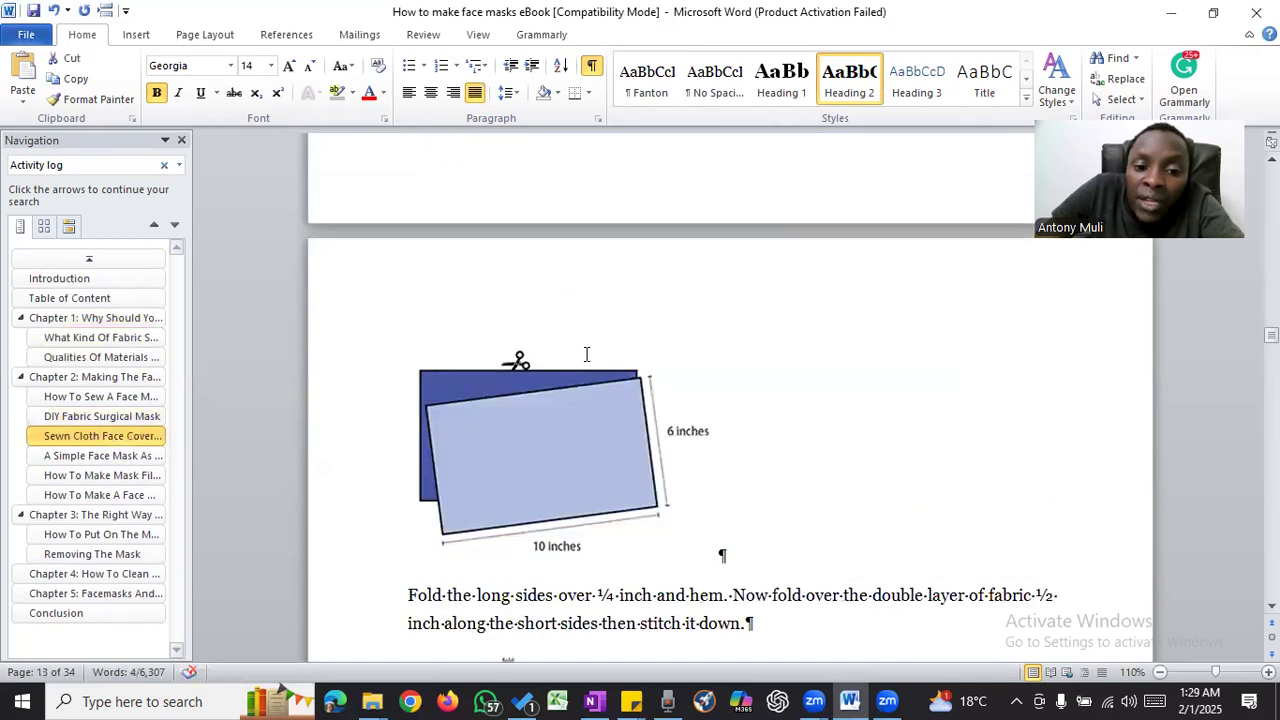
{"action": "scroll", "coordinate": [586, 354], "scroll_direction": "down", "scroll_amount": 10}
{"action": "scroll", "coordinate": [586, 354], "scroll_direction": "down", "scroll_amount": 6}
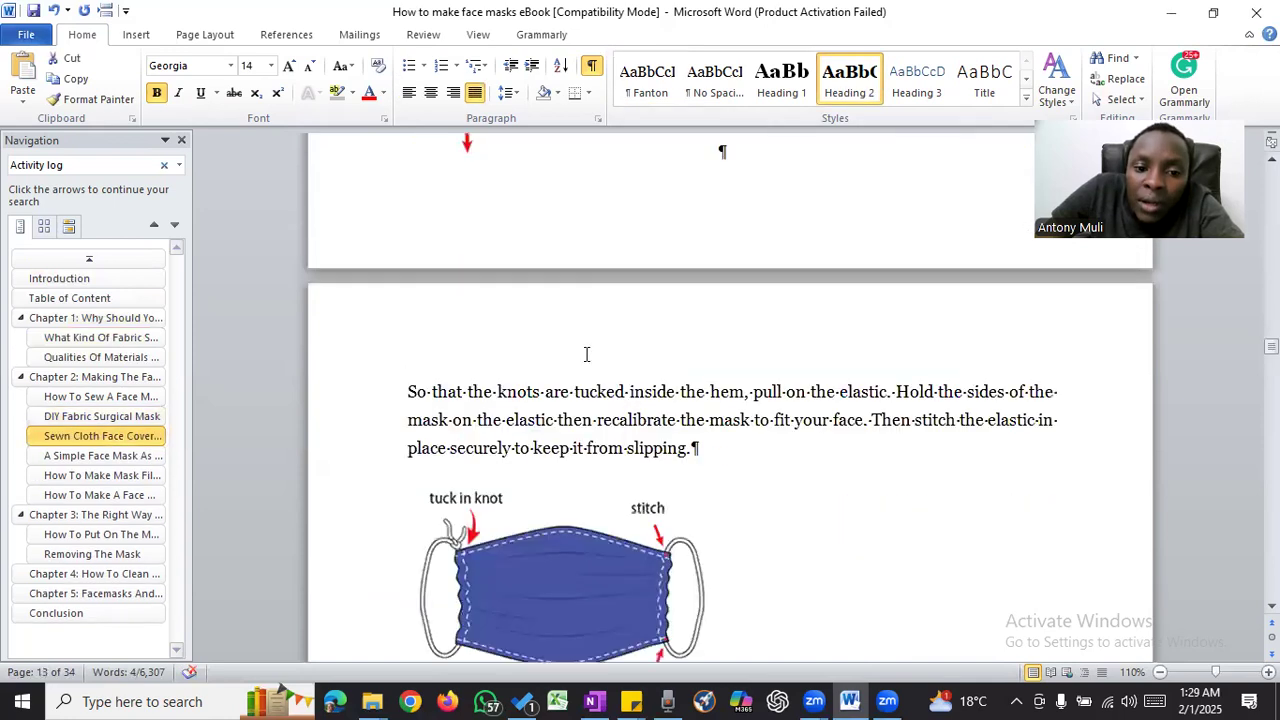
{"action": "scroll", "coordinate": [586, 354], "scroll_direction": "down", "scroll_amount": 10}
{"action": "scroll", "coordinate": [366, 263], "scroll_direction": "down", "scroll_amount": 6}
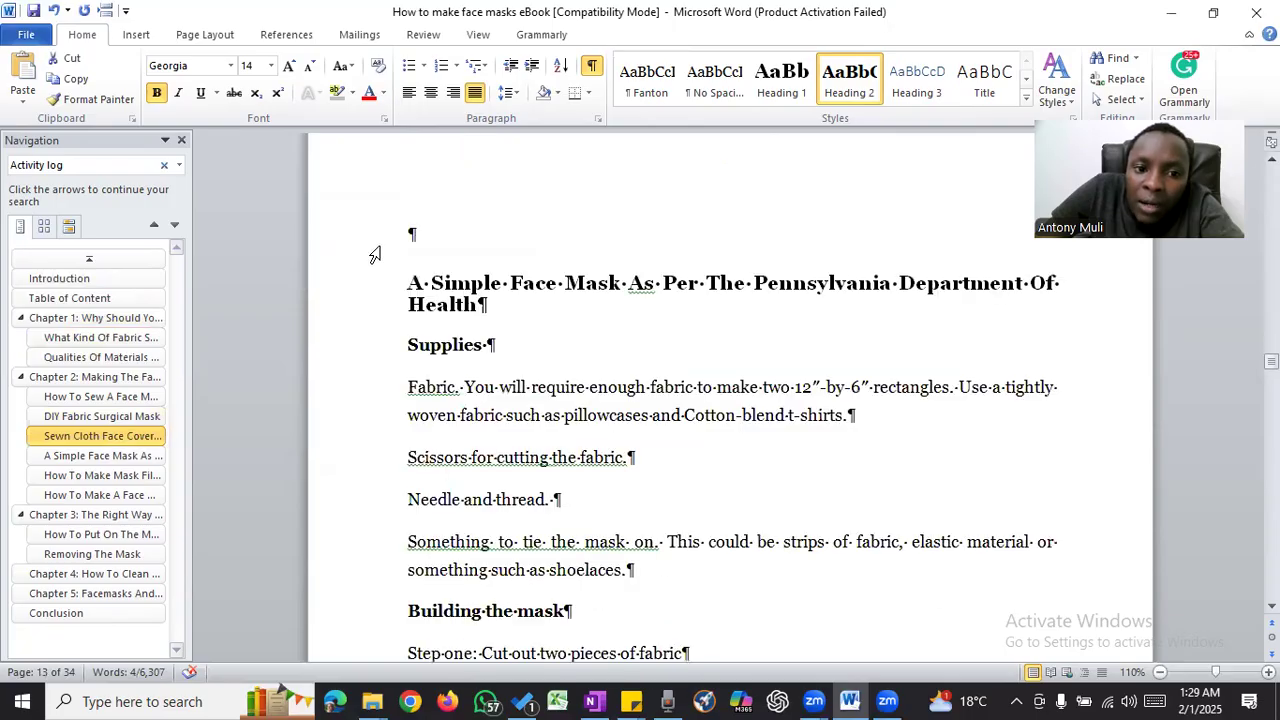
{"action": "left_click", "coordinate": [380, 245]}
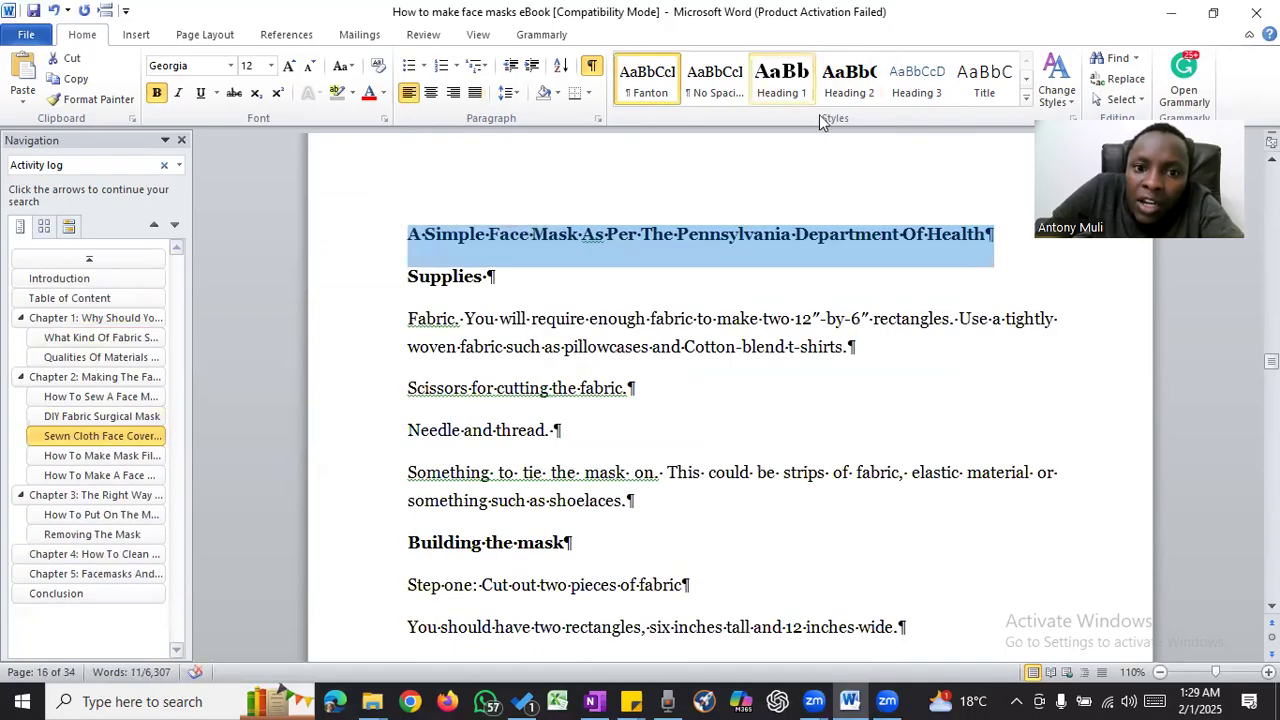
{"action": "key", "text": "ctrl+alt+2"}
- Delete the empty paragraph above "How To Make Mask Filters From A Furnace Filter" and apply Heading 2 to that heading
{"action": "scroll", "coordinate": [659, 347], "scroll_direction": "down", "scroll_amount": 10}
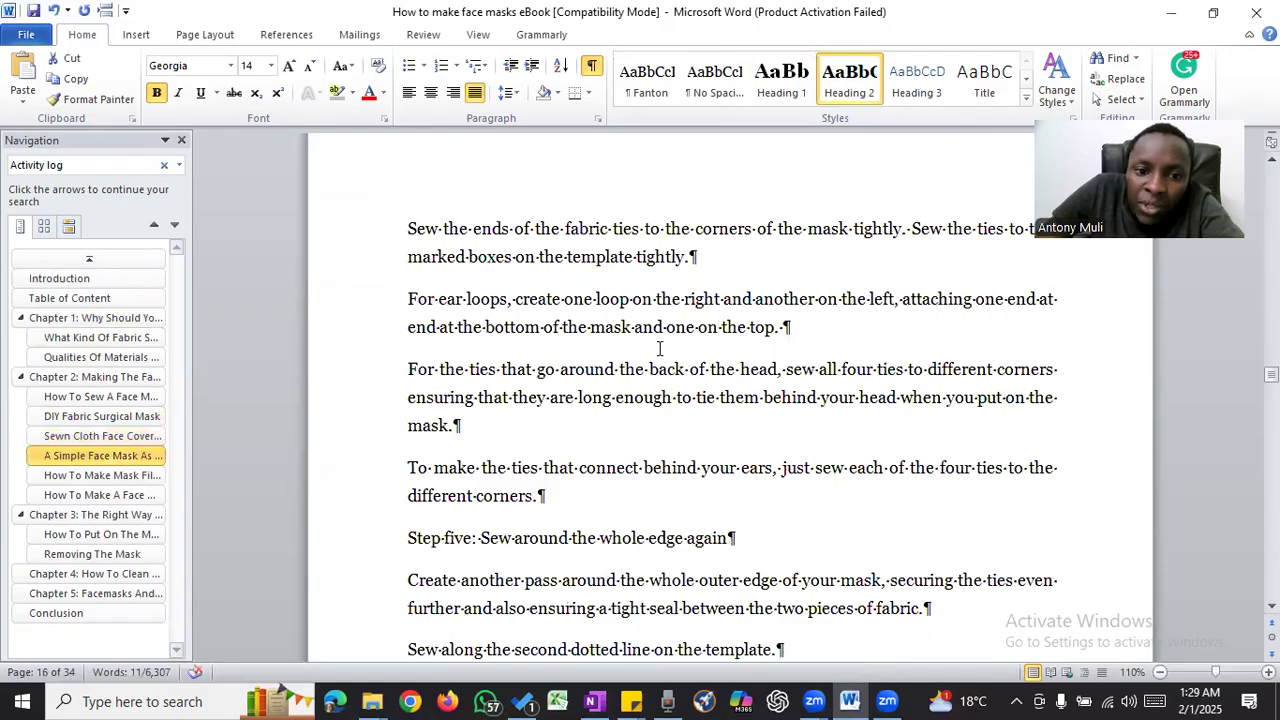
{"action": "scroll", "coordinate": [659, 347], "scroll_direction": "down", "scroll_amount": 10}
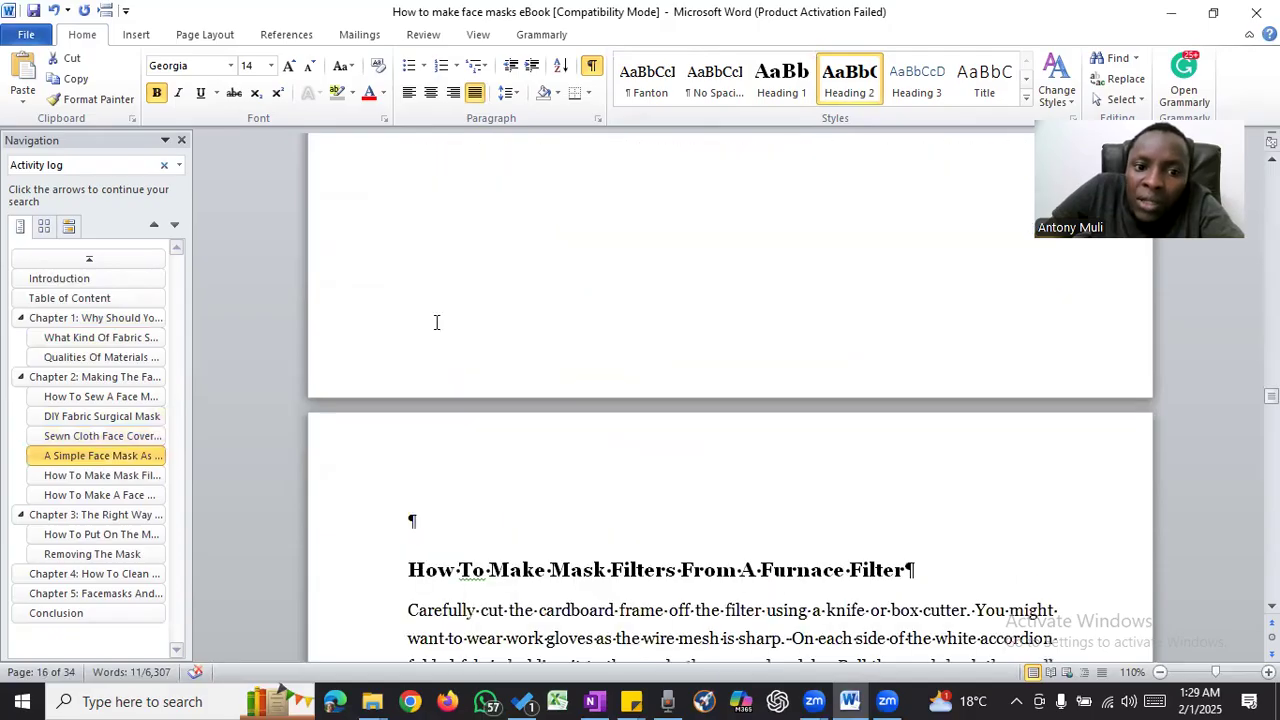
{"action": "scroll", "coordinate": [436, 322], "scroll_direction": "down", "scroll_amount": 4}
{"action": "left_click", "coordinate": [377, 343]}
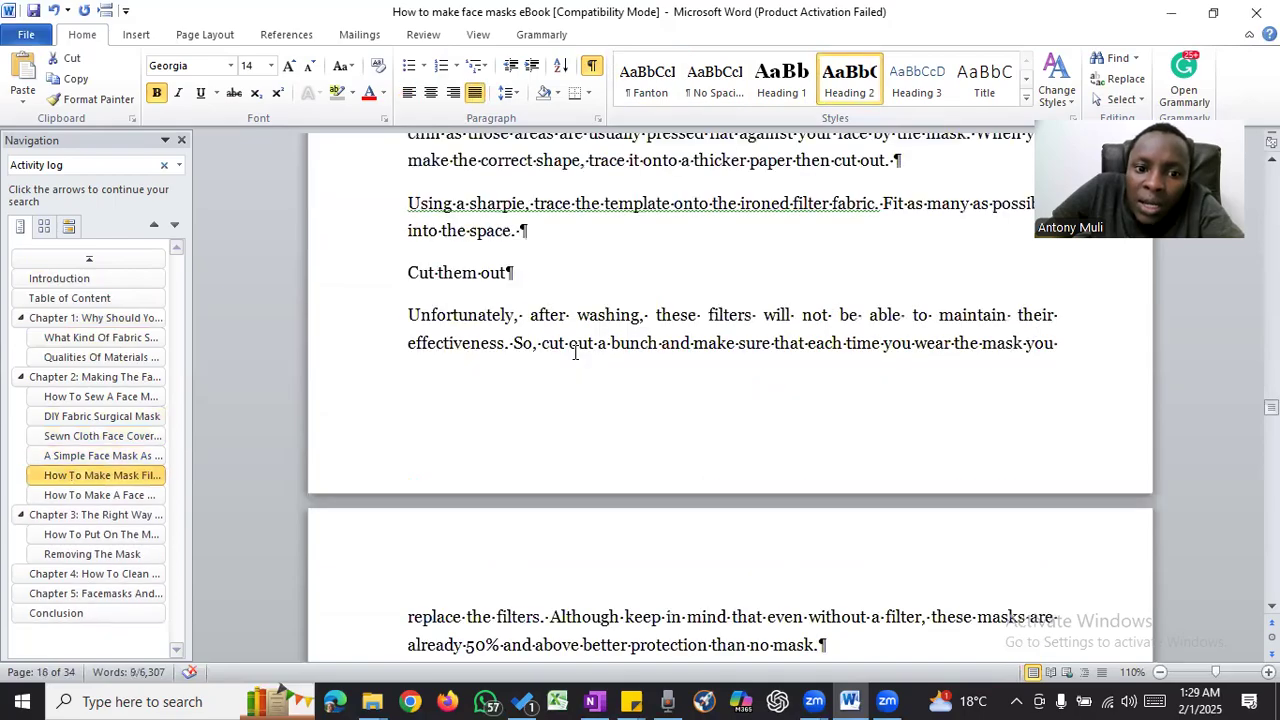
- Delete the empty paragraph above "How To Make A Face Mask If You Don't Want To Sew" and format that heading as Heading 2
{"action": "scroll", "coordinate": [575, 352], "scroll_direction": "down", "scroll_amount": 10}
{"action": "scroll", "coordinate": [371, 366], "scroll_direction": "down", "scroll_amount": 2}
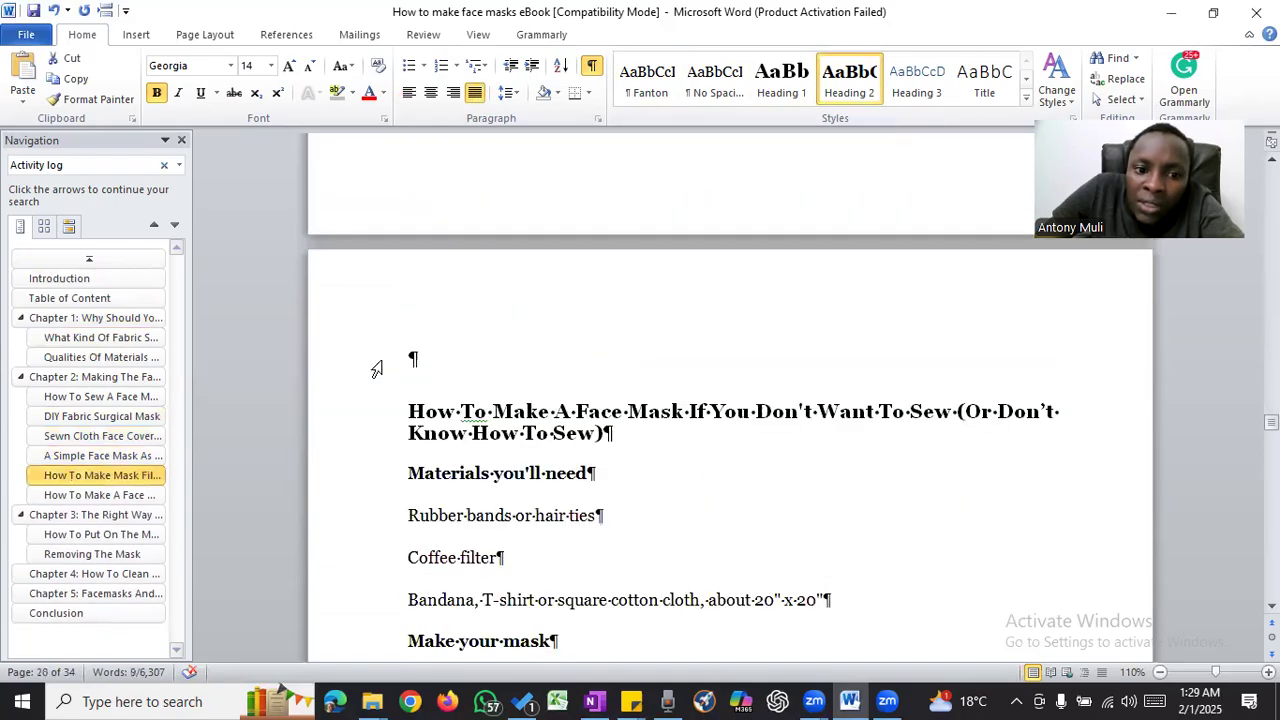
{"action": "left_click_drag", "start_coordinate": [376, 370], "coordinate": [380, 386]}
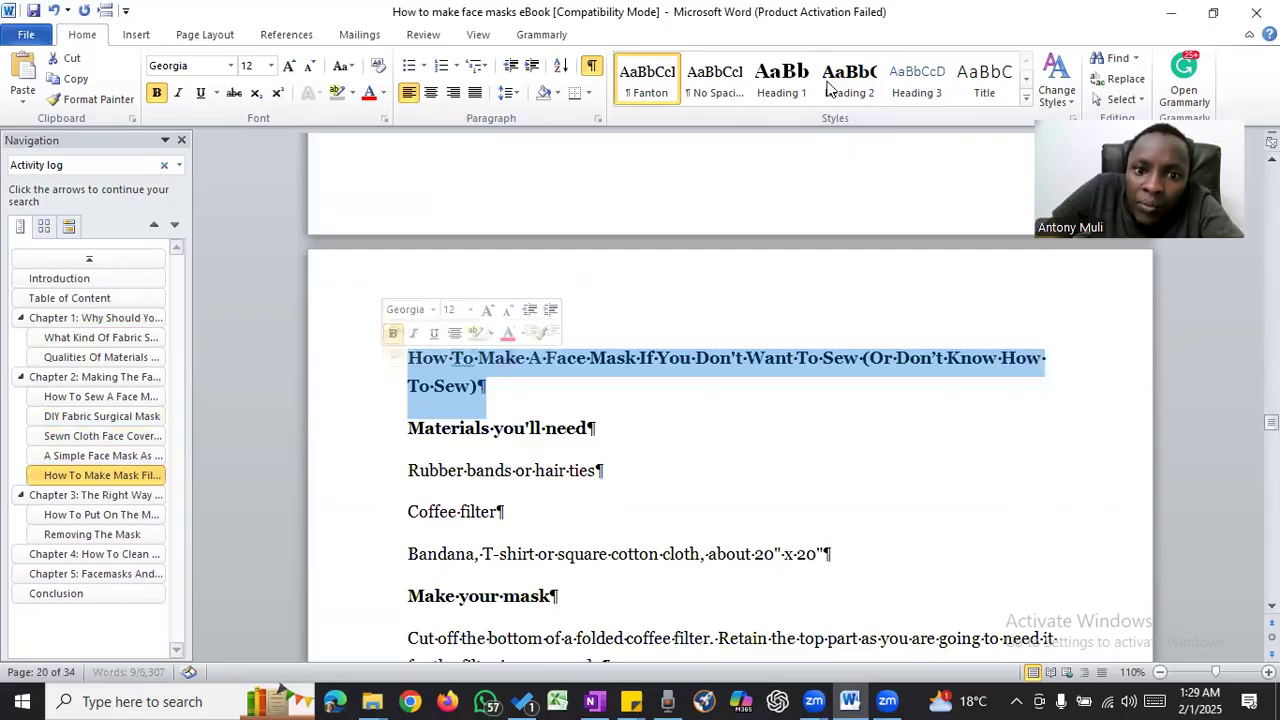
- Remove the empty paragraph above "Chapter 3: The Right Way To Use Of A Face Mask" and apply Heading 1 to that title
{"action": "scroll", "coordinate": [626, 322], "scroll_direction": "down", "scroll_amount": 6}
{"action": "scroll", "coordinate": [626, 322], "scroll_direction": "down", "scroll_amount": 4}
{"action": "scroll", "coordinate": [626, 322], "scroll_direction": "down", "scroll_amount": 5}
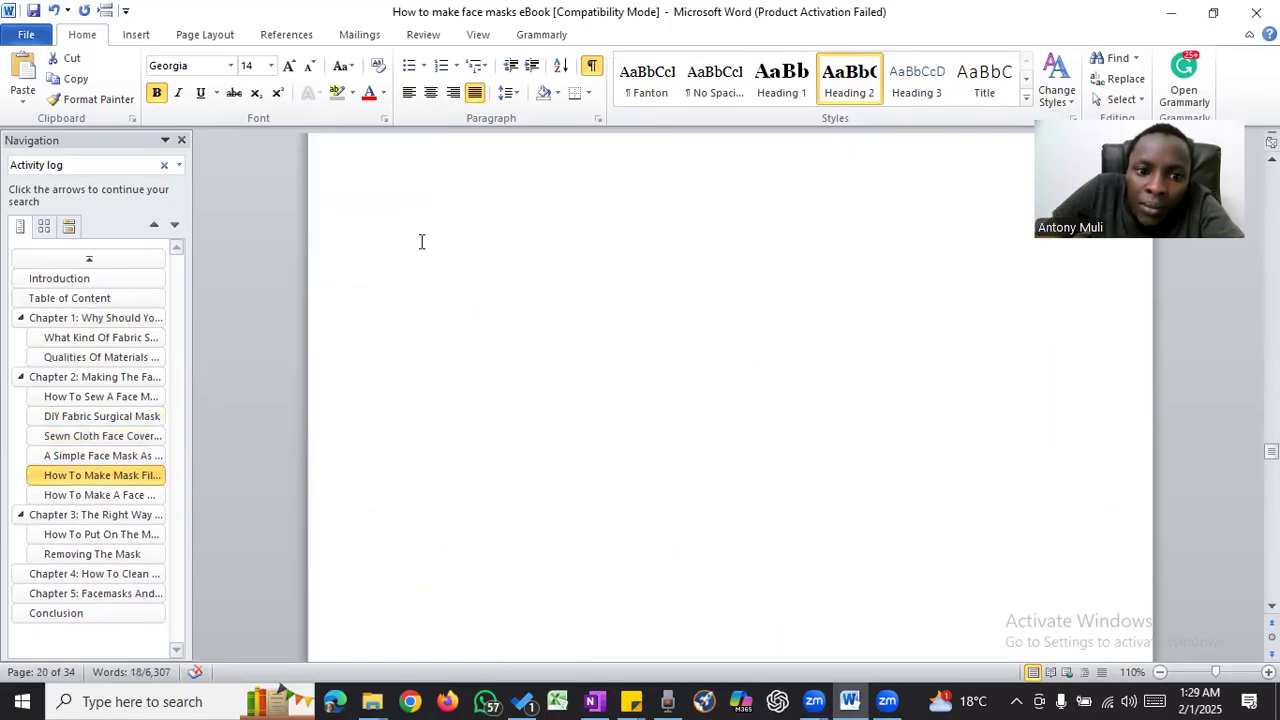
{"action": "left_click", "coordinate": [369, 258]}
{"action": "left_click", "coordinate": [781, 80]}
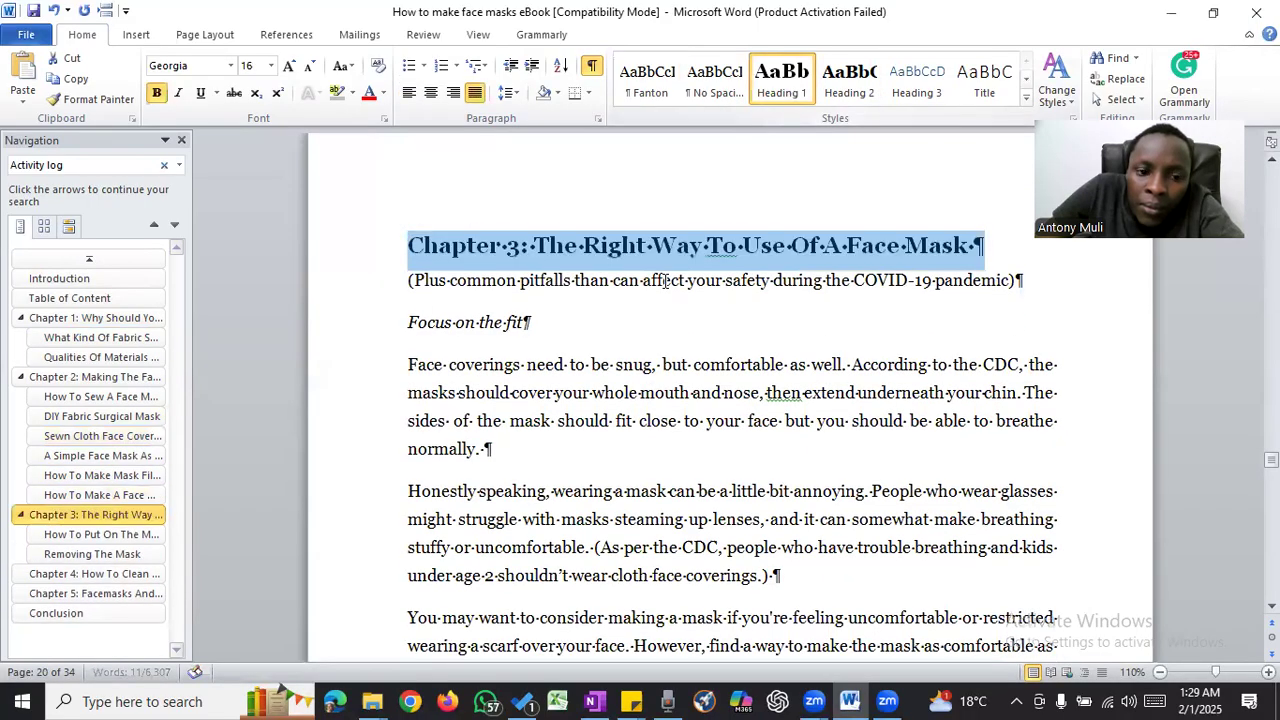
- Delete the empty paragraph above the Chapter 4 title and format that title as Heading 1
{"action": "scroll", "coordinate": [665, 281], "scroll_direction": "down", "scroll_amount": 6}
{"action": "scroll", "coordinate": [665, 282], "scroll_direction": "up", "scroll_amount": 3}
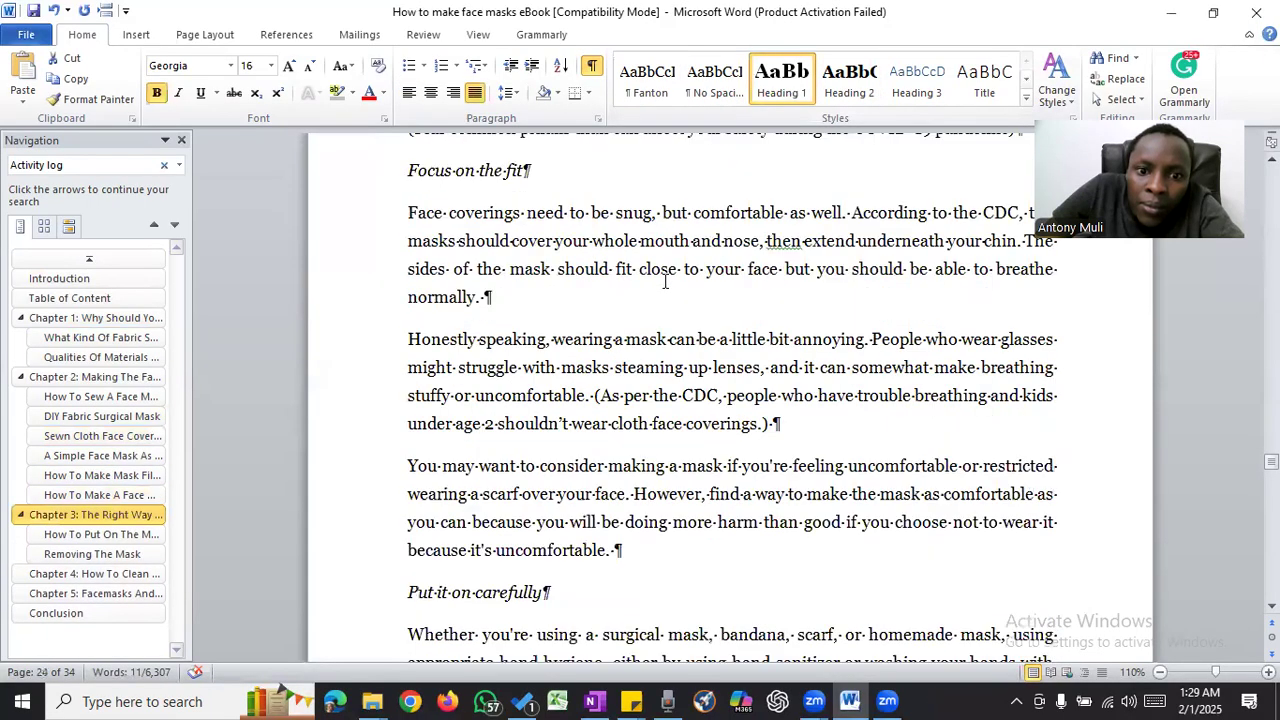
{"action": "scroll", "coordinate": [665, 282], "scroll_direction": "down", "scroll_amount": 3}
{"action": "scroll", "coordinate": [665, 282], "scroll_direction": "down", "scroll_amount": 5}
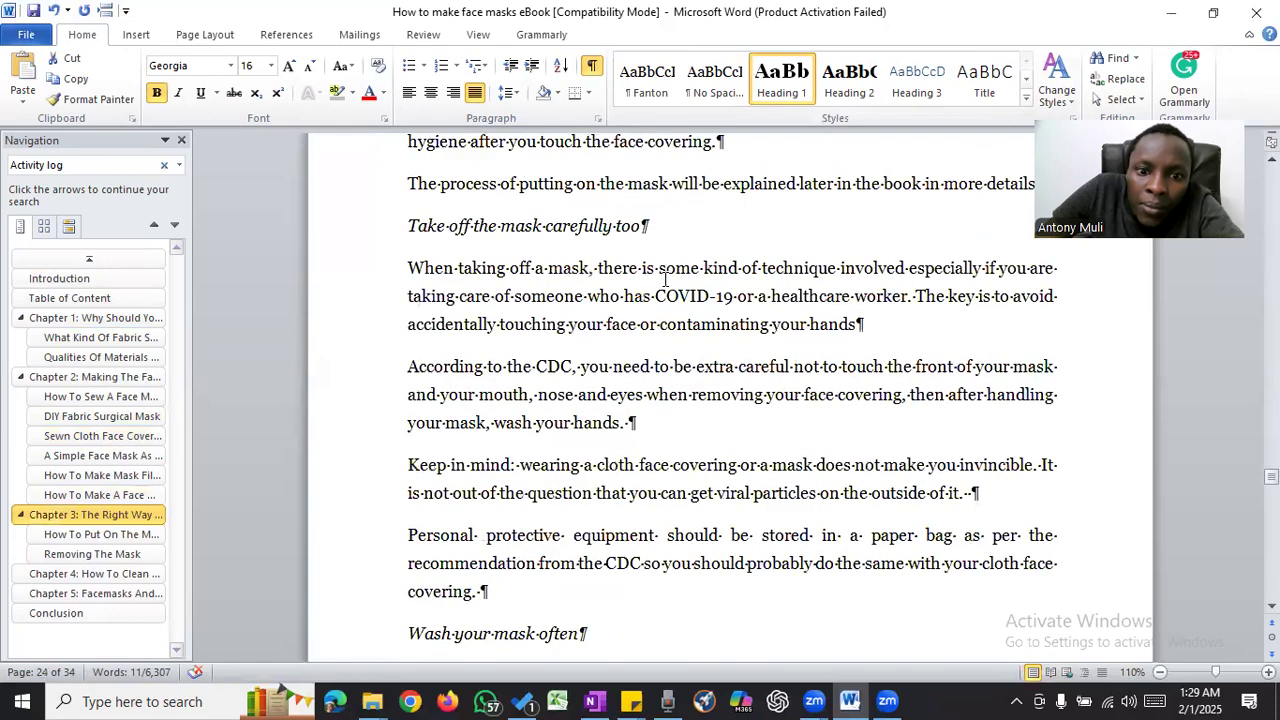
{"action": "scroll", "coordinate": [665, 280], "scroll_direction": "down", "scroll_amount": 4}
{"action": "scroll", "coordinate": [576, 273], "scroll_direction": "down", "scroll_amount": 5}
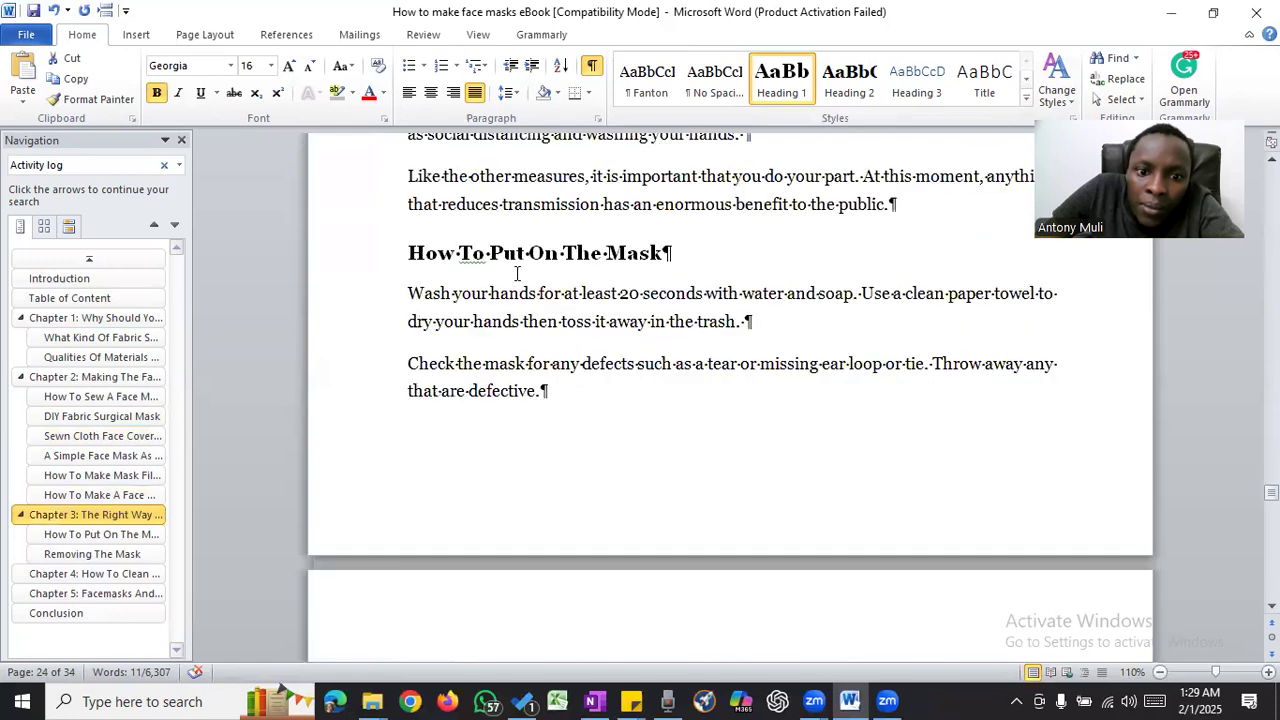
{"action": "scroll", "coordinate": [517, 273], "scroll_direction": "down", "scroll_amount": 5}
{"action": "scroll", "coordinate": [517, 273], "scroll_direction": "down", "scroll_amount": 5}
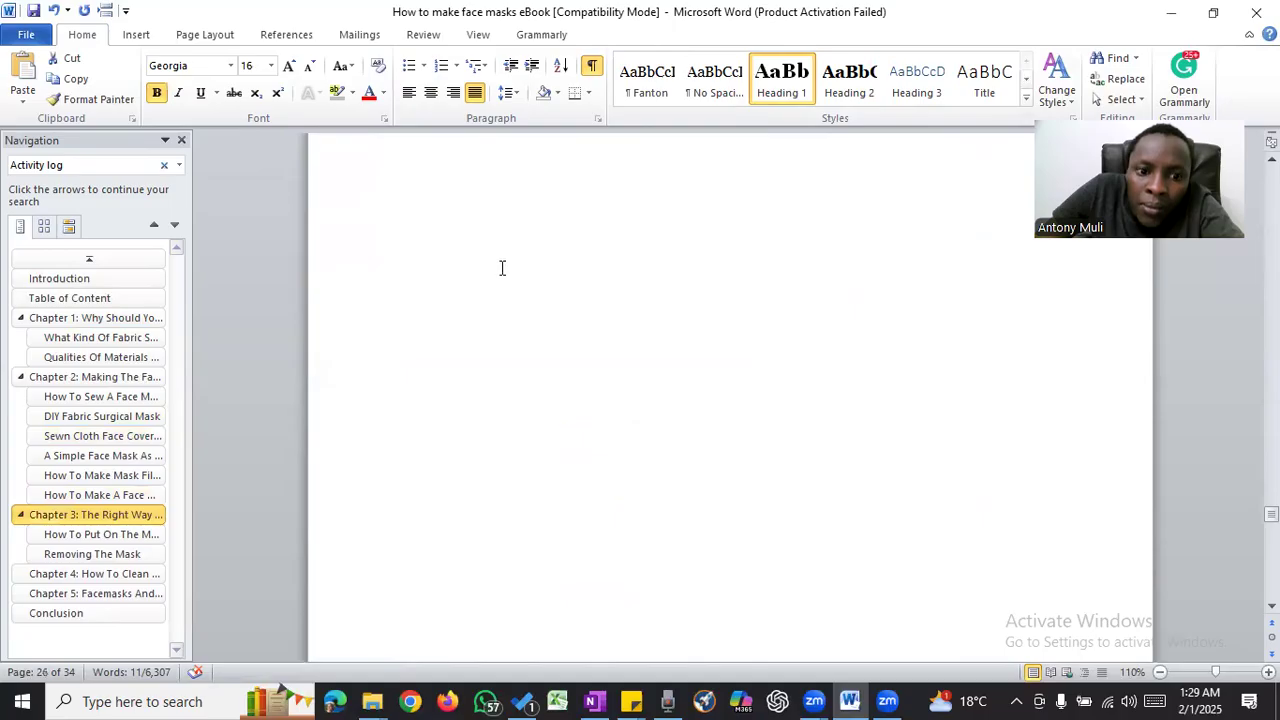
{"action": "scroll", "coordinate": [500, 270], "scroll_direction": "down", "scroll_amount": 5}
{"action": "left_click", "coordinate": [370, 222]}
{"action": "key", "text": "Delete"}
{"action": "left_click", "coordinate": [370, 222]}
{"action": "left_click", "coordinate": [789, 80]}
- Remove the empty paragraph above "Chapter 5: Facemasks And Corona Virus FAQS" and apply Heading 1 to that title
{"action": "scroll", "coordinate": [577, 334], "scroll_direction": "down", "scroll_amount": 8}
{"action": "scroll", "coordinate": [577, 334], "scroll_direction": "down", "scroll_amount": 5}
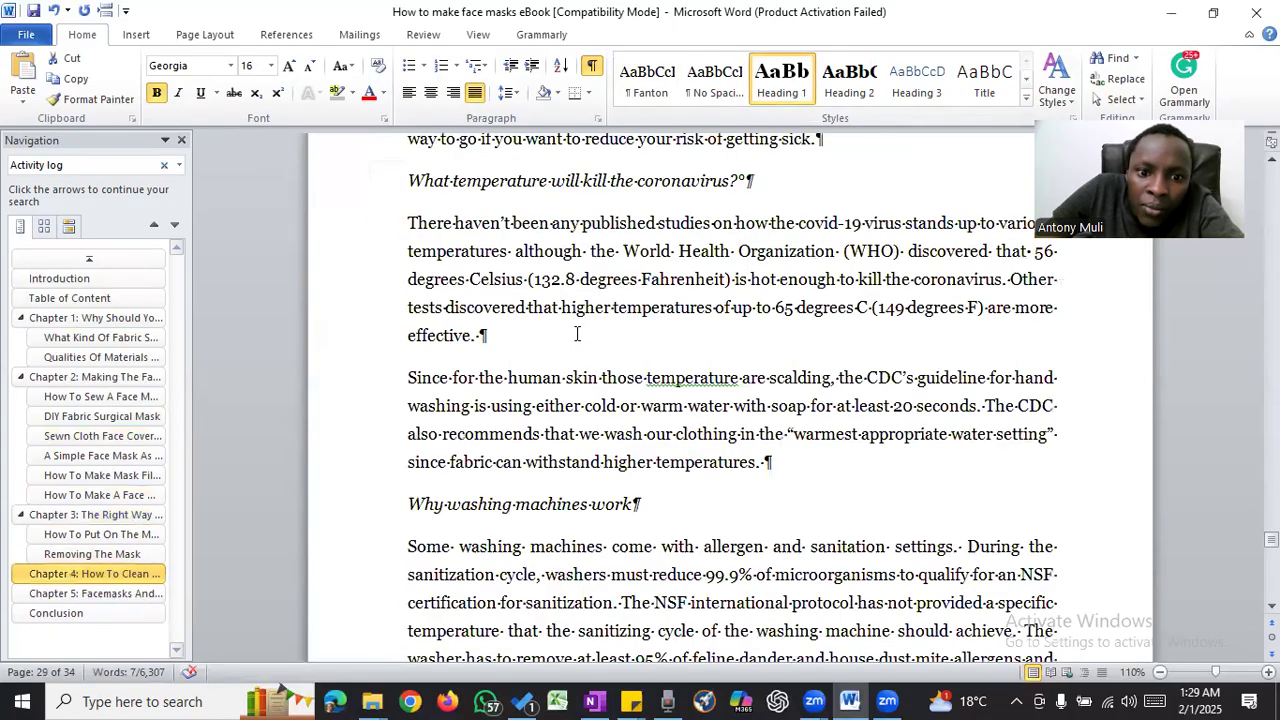
{"action": "scroll", "coordinate": [577, 334], "scroll_direction": "down", "scroll_amount": 5}
{"action": "scroll", "coordinate": [577, 334], "scroll_direction": "down", "scroll_amount": 5}
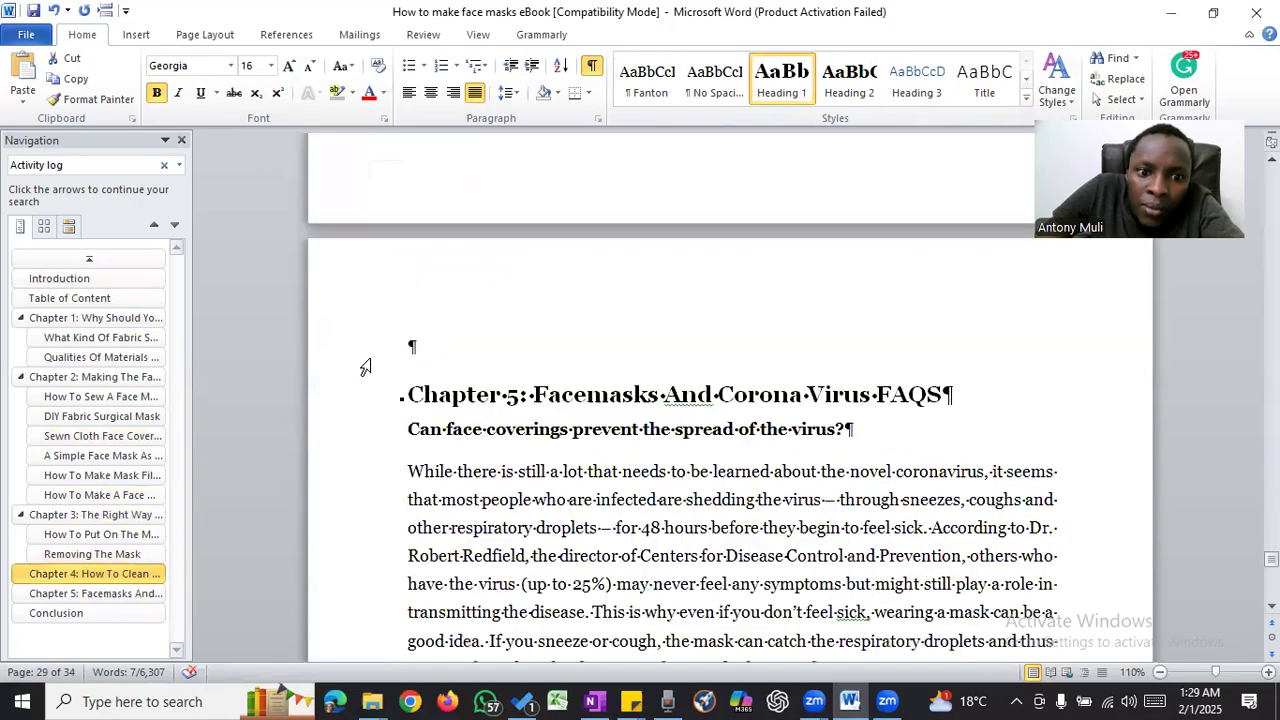
{"action": "left_click", "coordinate": [365, 368]}
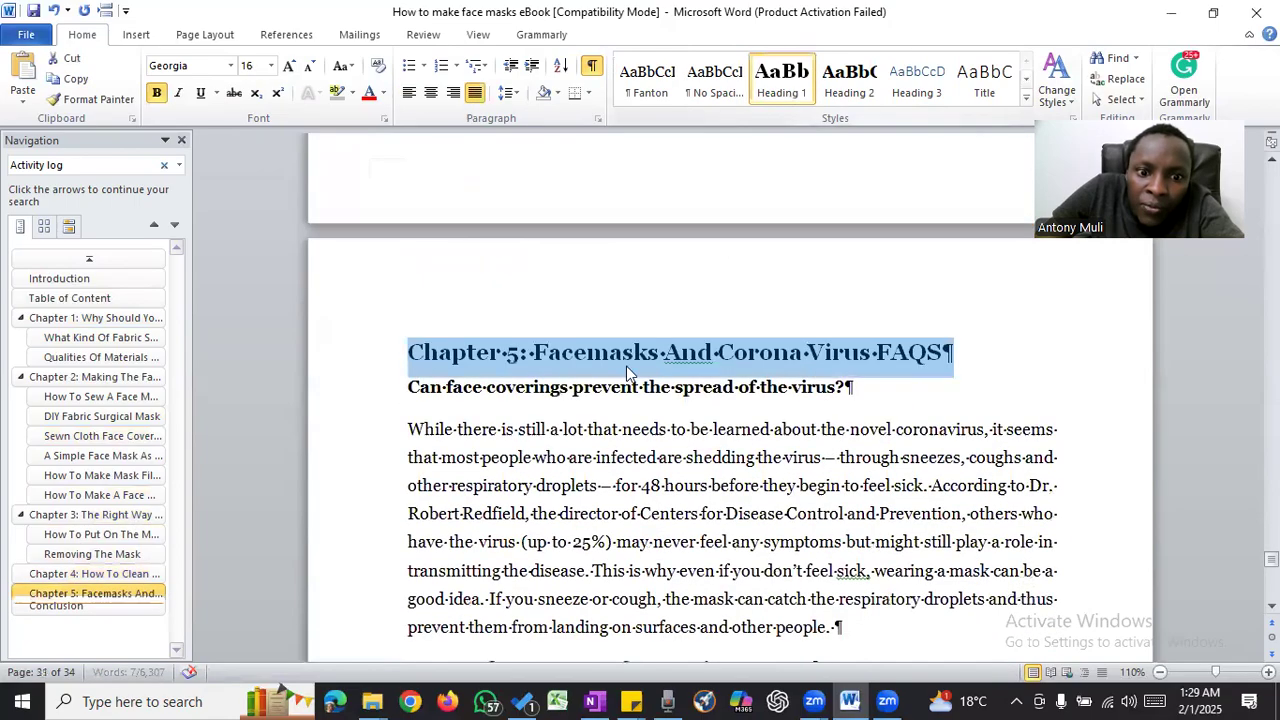
- Insert a page break after the last paragraph of Chapter 5, just before the "Conclusion" heading
{"action": "scroll", "coordinate": [630, 368], "scroll_direction": "down", "scroll_amount": 5}
{"action": "scroll", "coordinate": [630, 368], "scroll_direction": "down", "scroll_amount": 5}
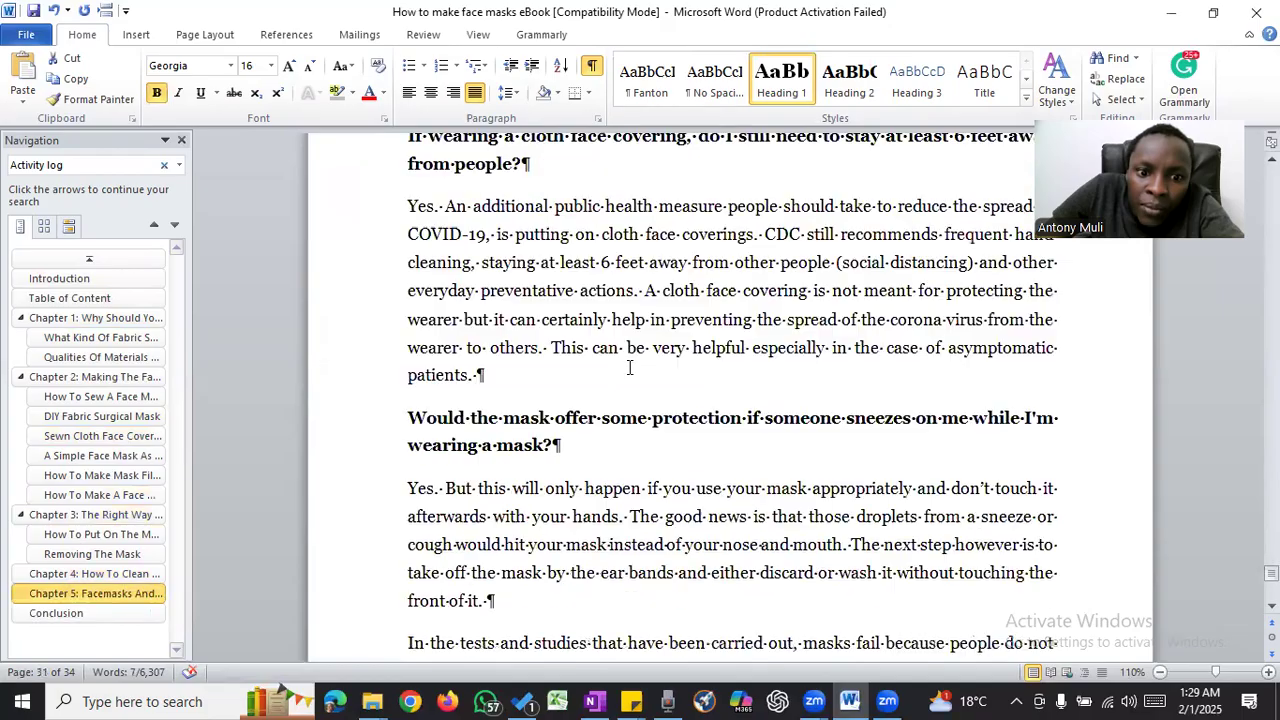
{"action": "scroll", "coordinate": [629, 368], "scroll_direction": "down", "scroll_amount": 10}
{"action": "left_click", "coordinate": [398, 440]}
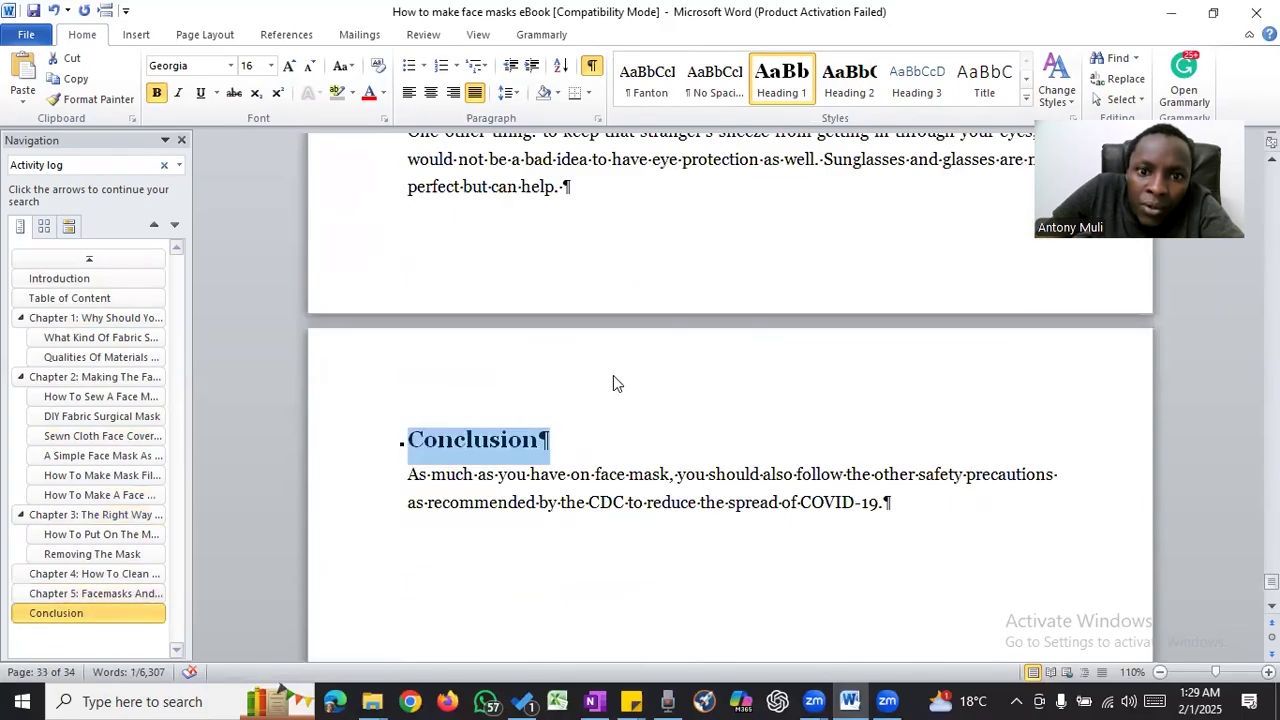
{"action": "left_click", "coordinate": [621, 200]}
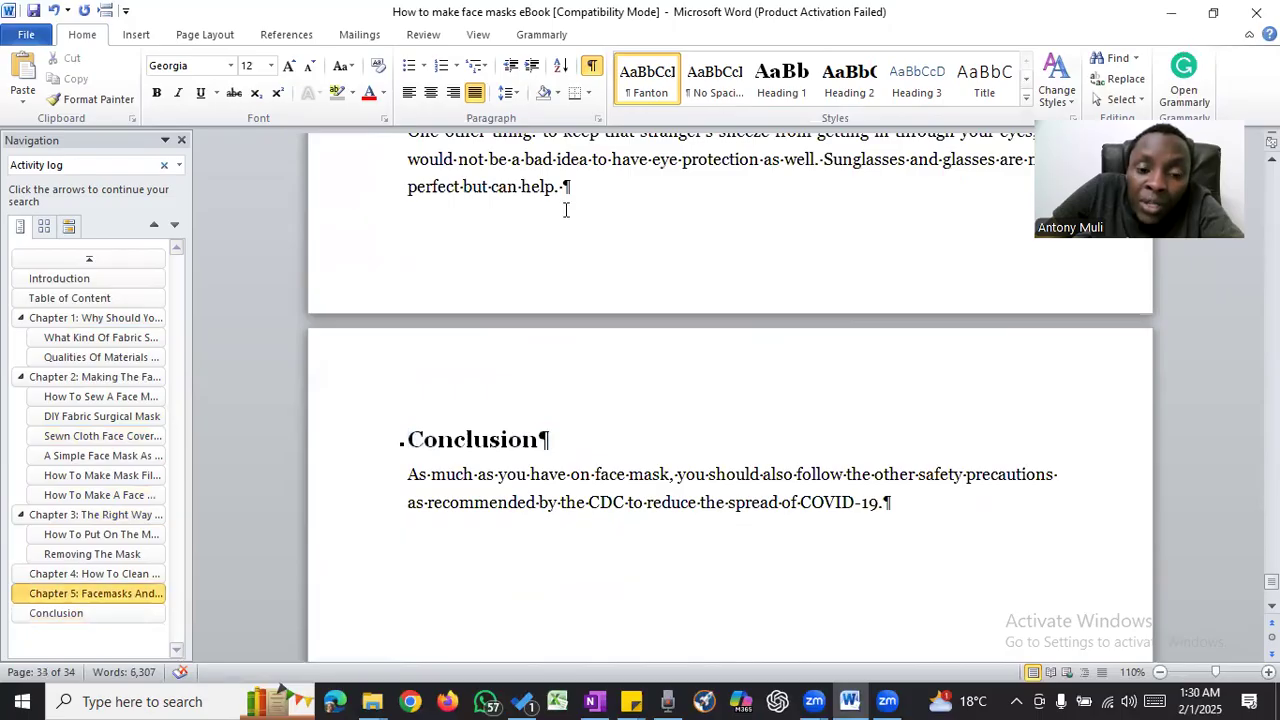
{"action": "key", "text": "ctrl+Return"}
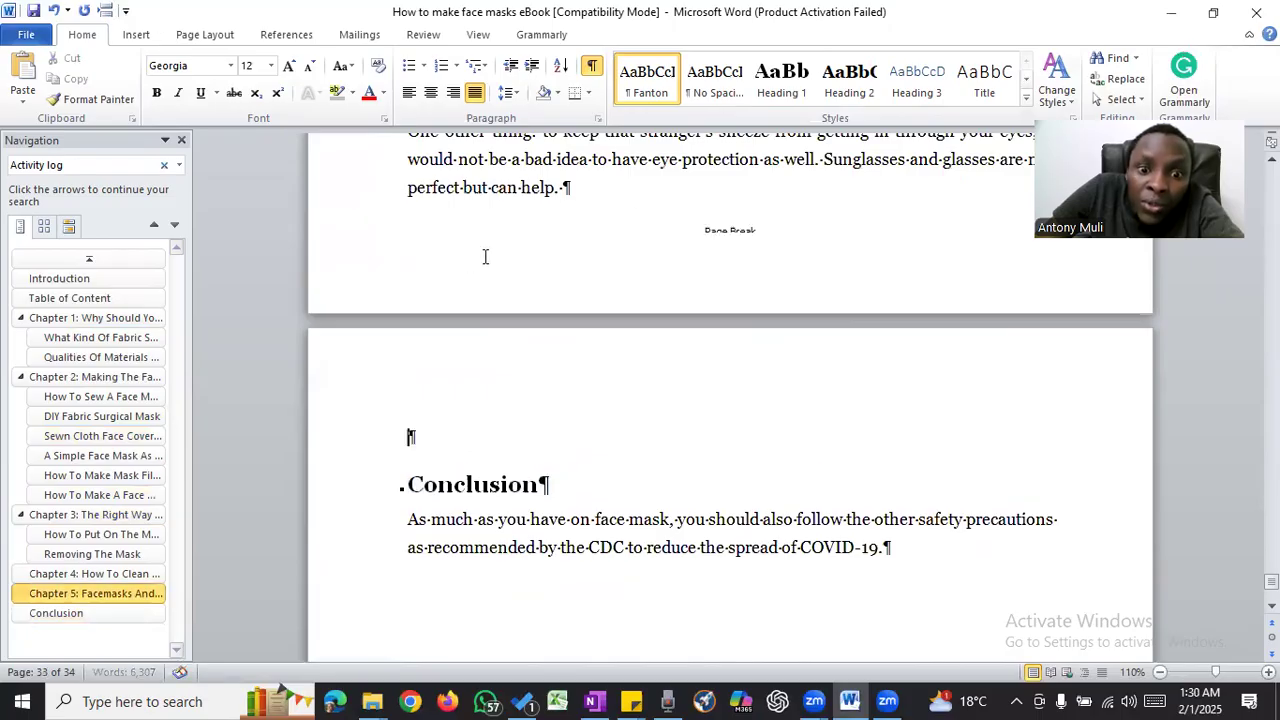
- Delete the empty paragraph above "Conclusion" and format that heading as Heading 1
{"action": "scroll", "coordinate": [514, 274], "scroll_direction": "down", "scroll_amount": 2}
{"action": "scroll", "coordinate": [514, 274], "scroll_direction": "up", "scroll_amount": 4}
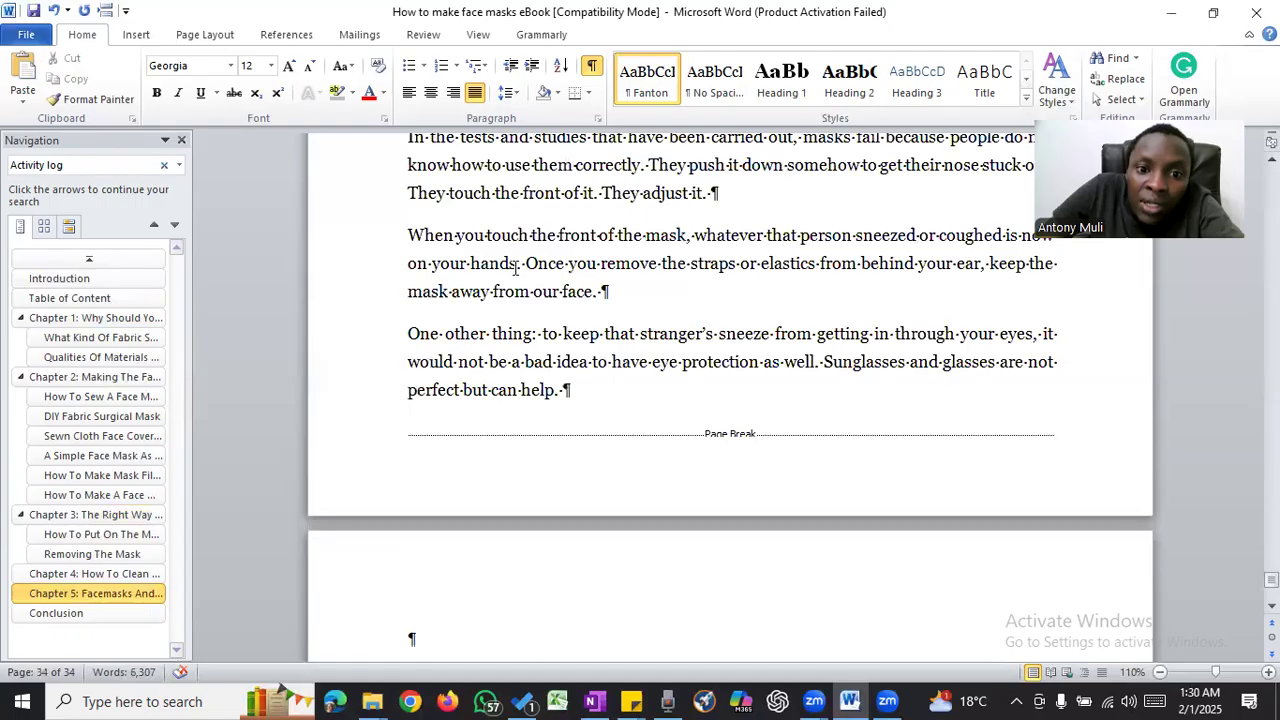
{"action": "scroll", "coordinate": [484, 268], "scroll_direction": "down", "scroll_amount": 4}
{"action": "key", "text": "Delete"}
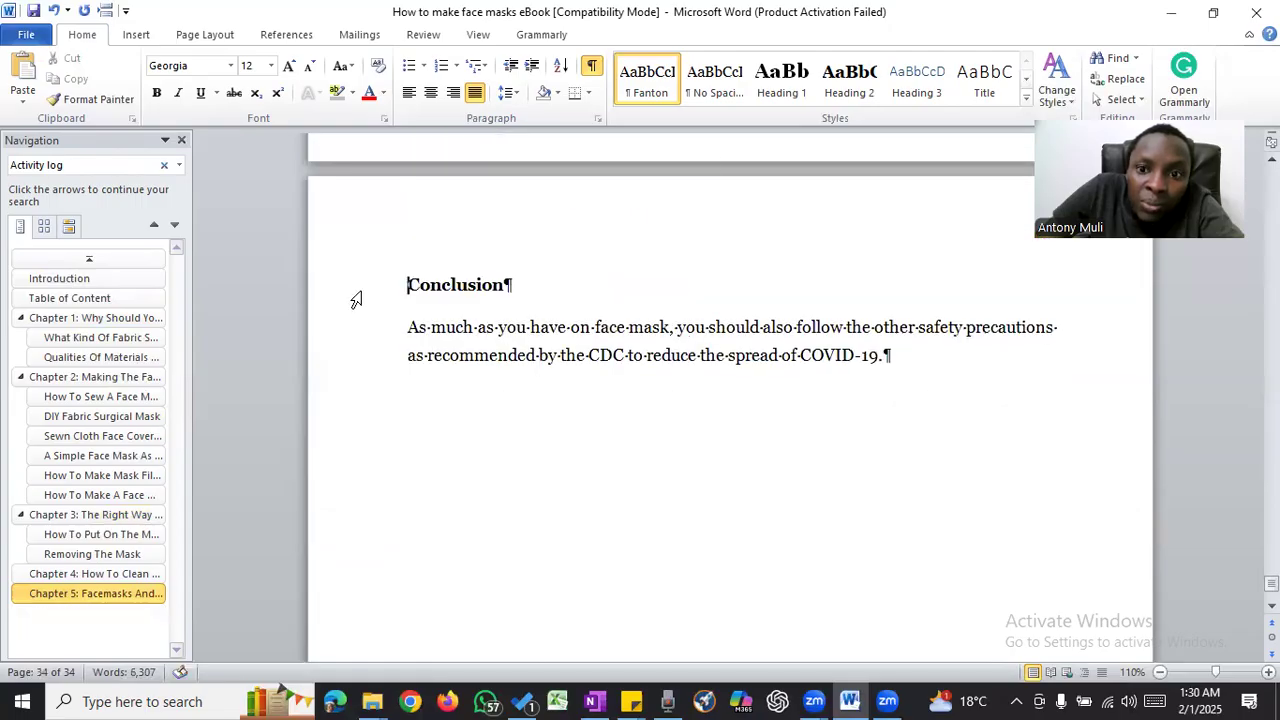
{"action": "key", "text": "shift+Down"}
{"action": "key", "text": "ctrl+alt+1"}
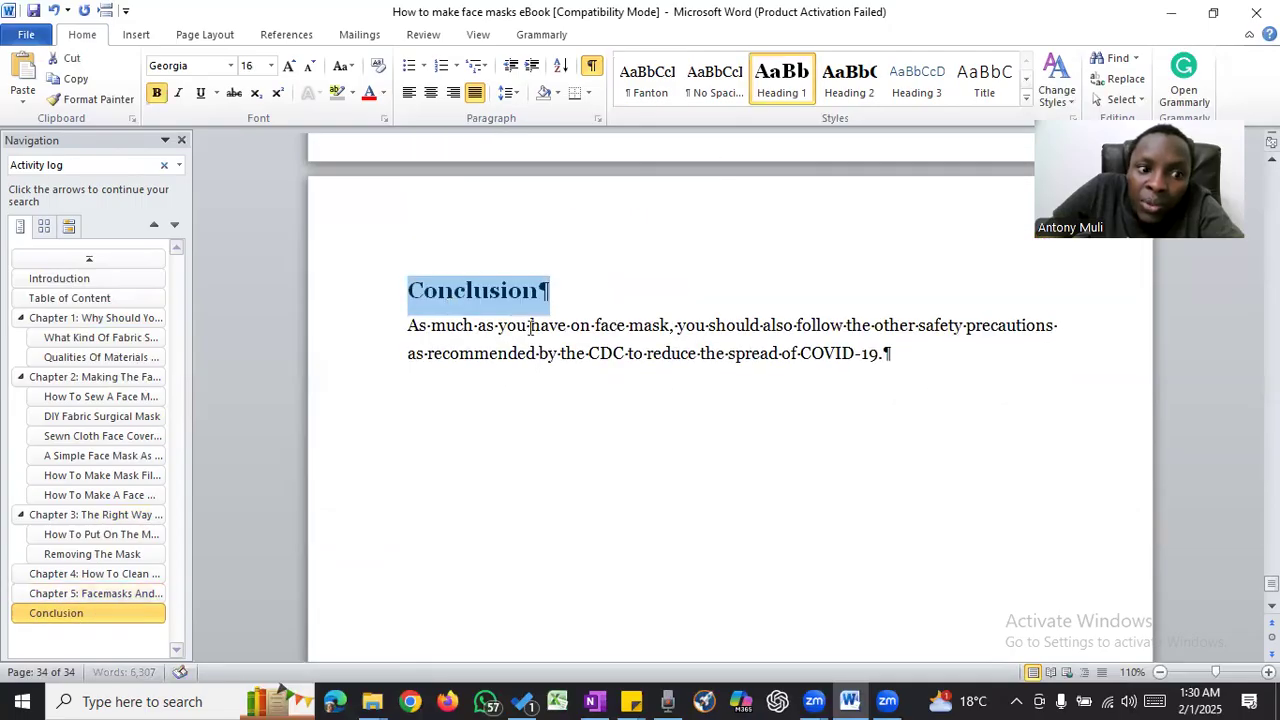
{"action": "left_click", "coordinate": [804, 418]}
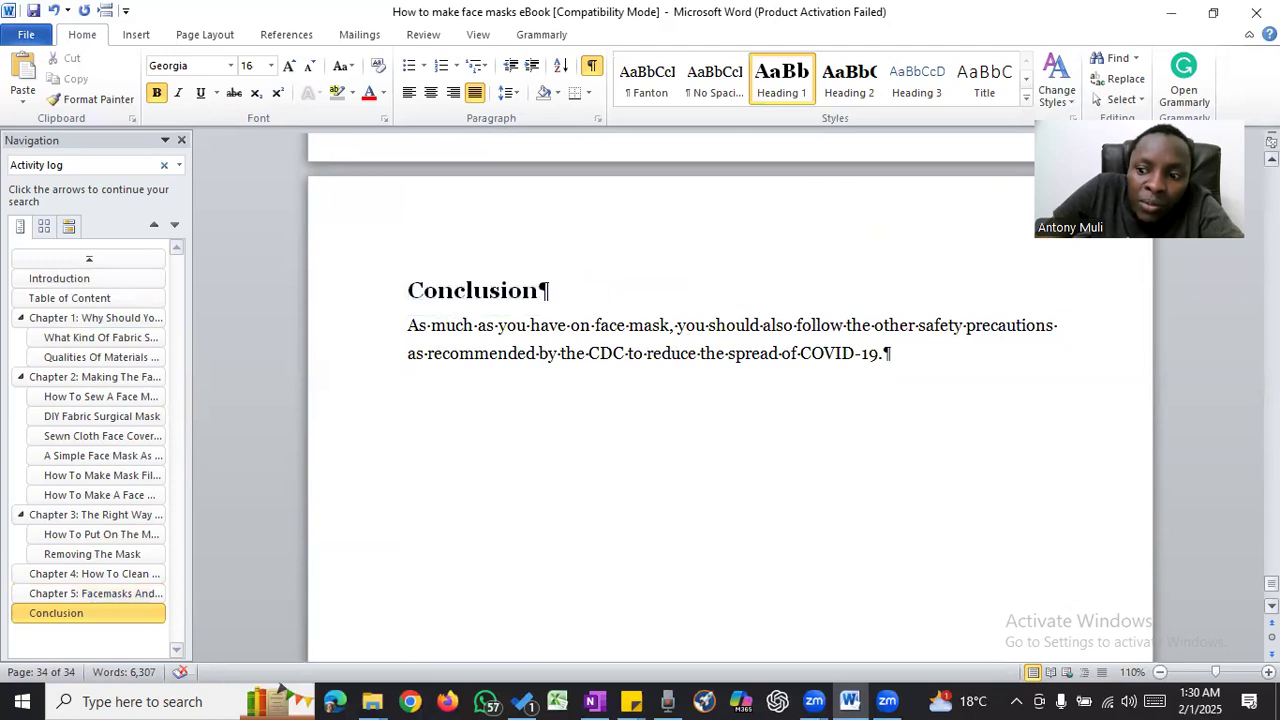
- Return to the title page and save a copy of the document as "How to make face masks paperback" in the same folder
{"action": "left_click_drag", "start_coordinate": [1271, 584], "coordinate": [1271, 160]}
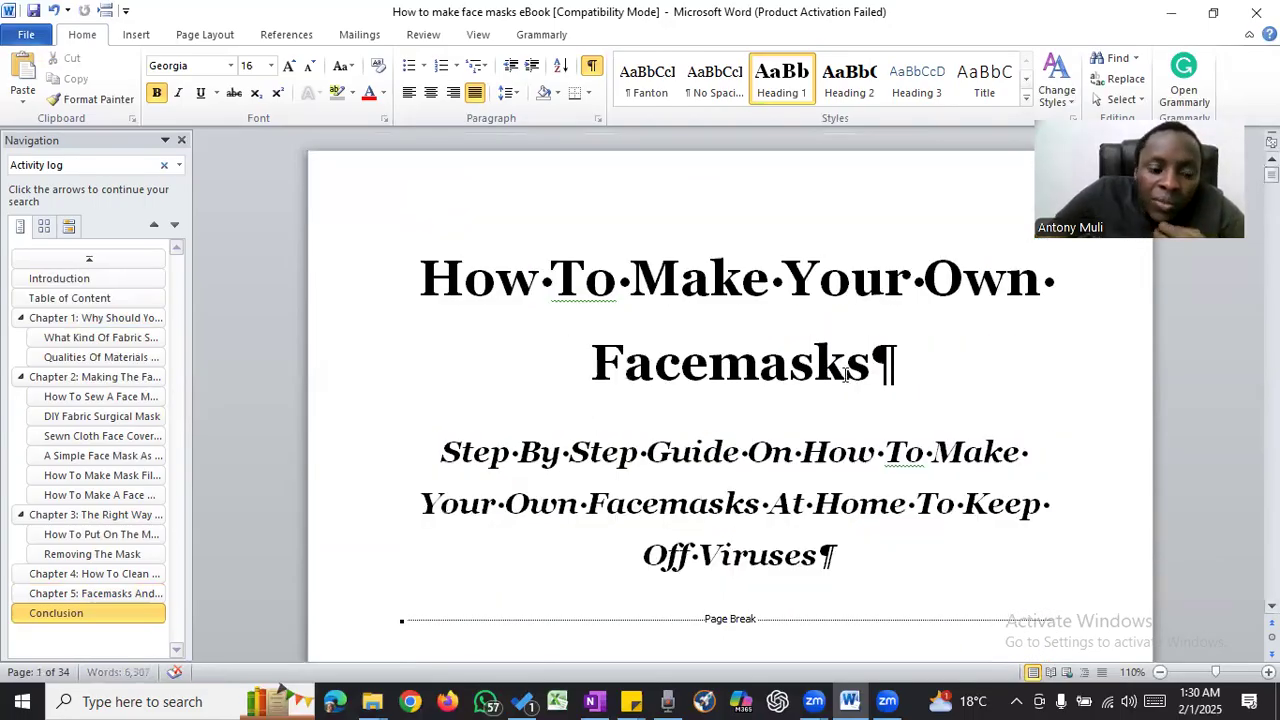
{"action": "left_click", "coordinate": [846, 373]}
{"action": "left_click", "coordinate": [684, 370]}
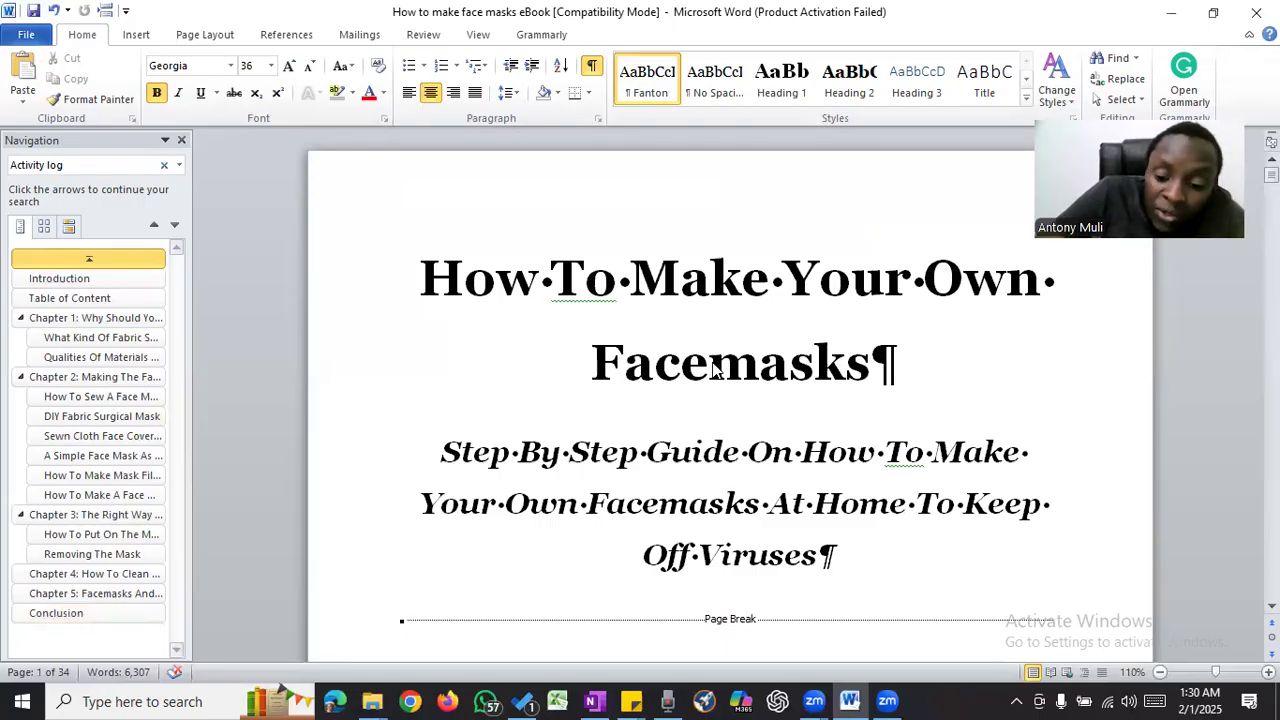
{"action": "key", "text": "F12"}
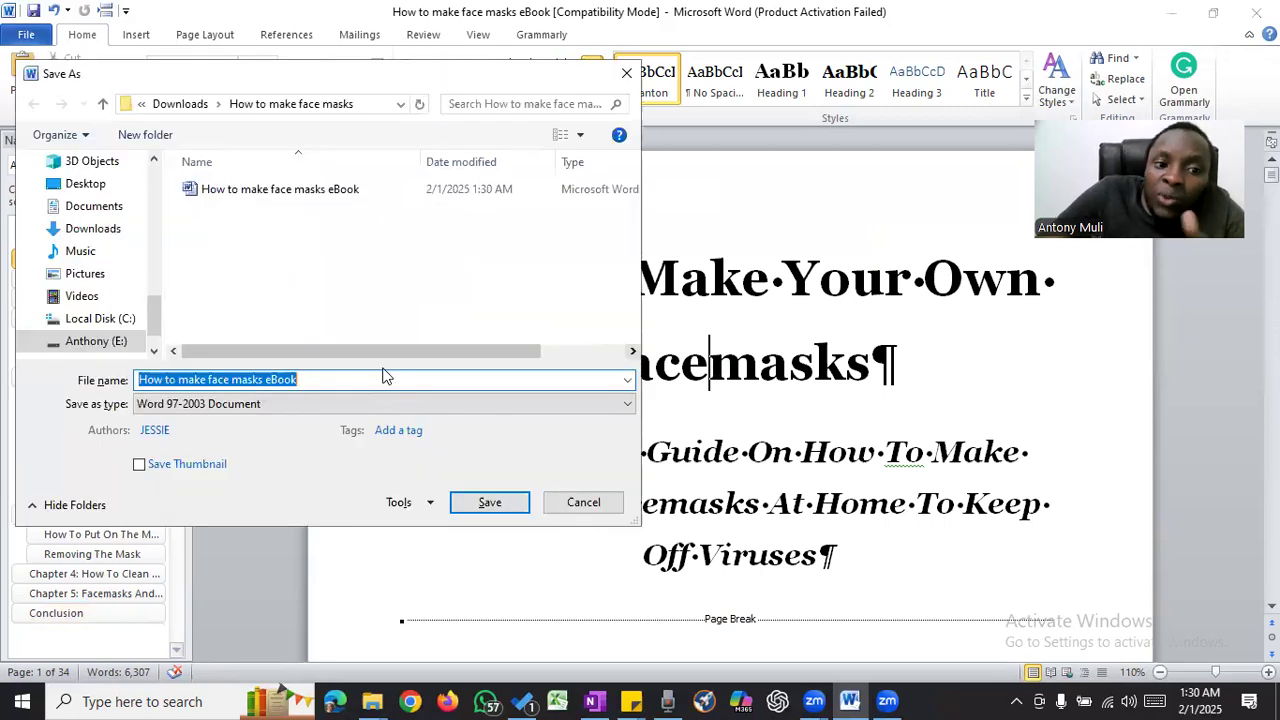
{"action": "left_click", "coordinate": [267, 380]}
{"action": "left_click_drag", "start_coordinate": [268, 380], "coordinate": [311, 380]}
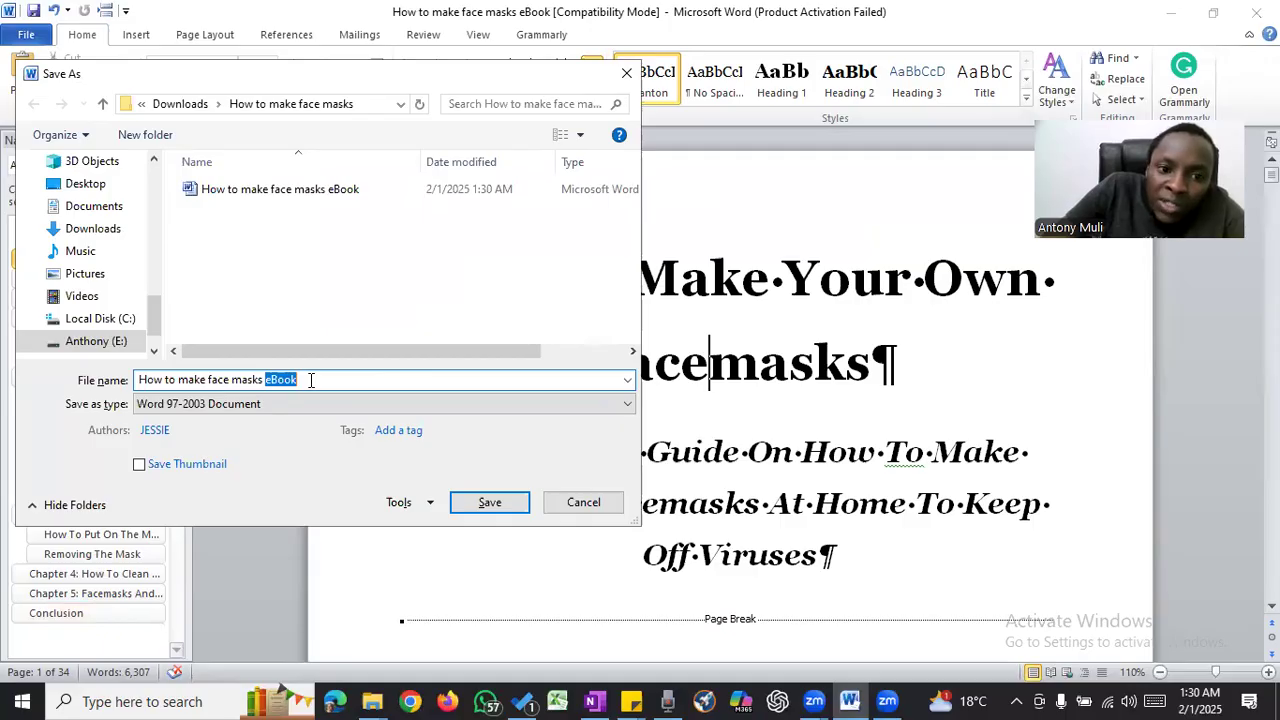
{"action": "type", "text": "paperback"}
{"action": "key", "text": "Return"}
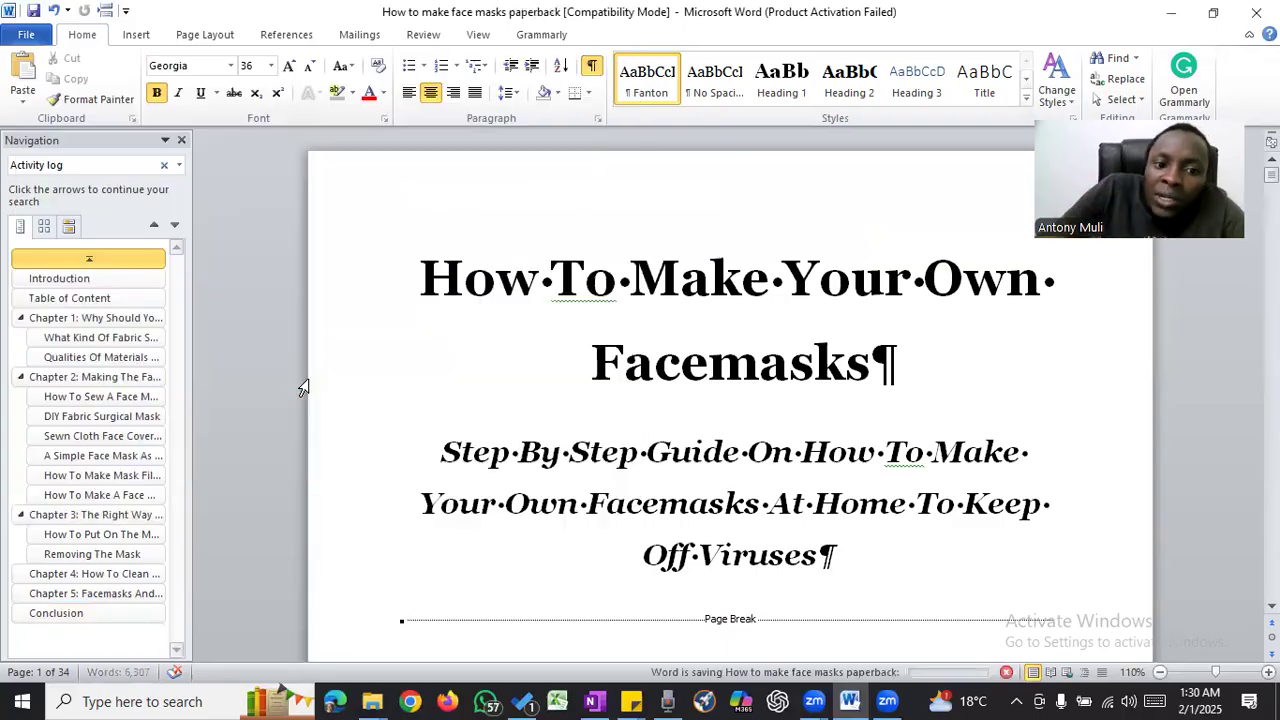
{"action": "left_click", "coordinate": [641, 388]}
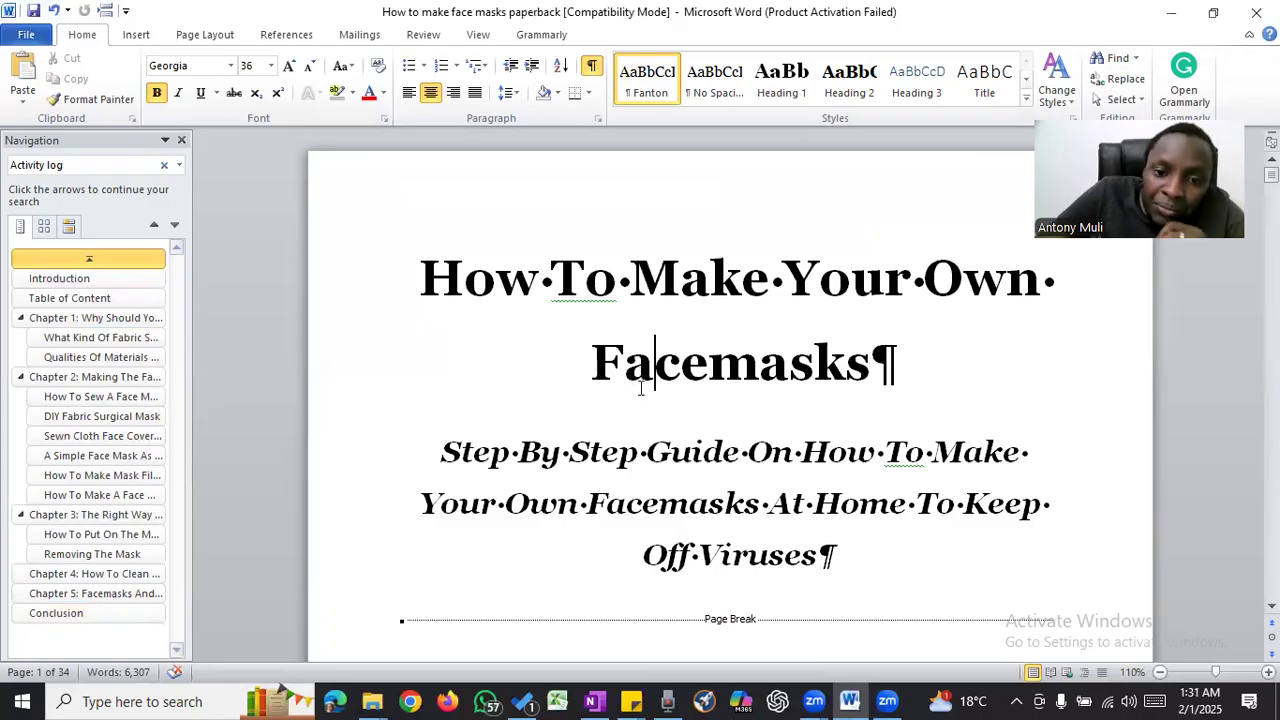
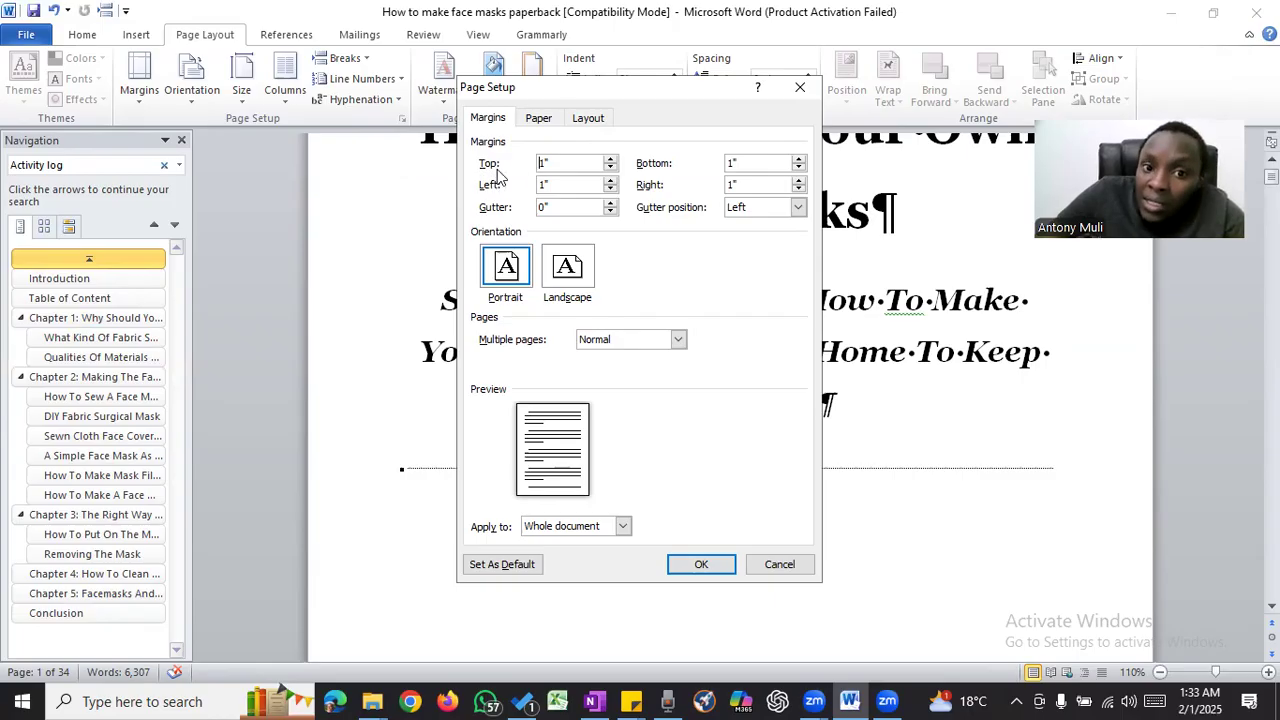
- Set the page margins to 0.91" top, 0.91" bottom, 0.57" left and 0.91" right
{"action": "type", "text": "0."}
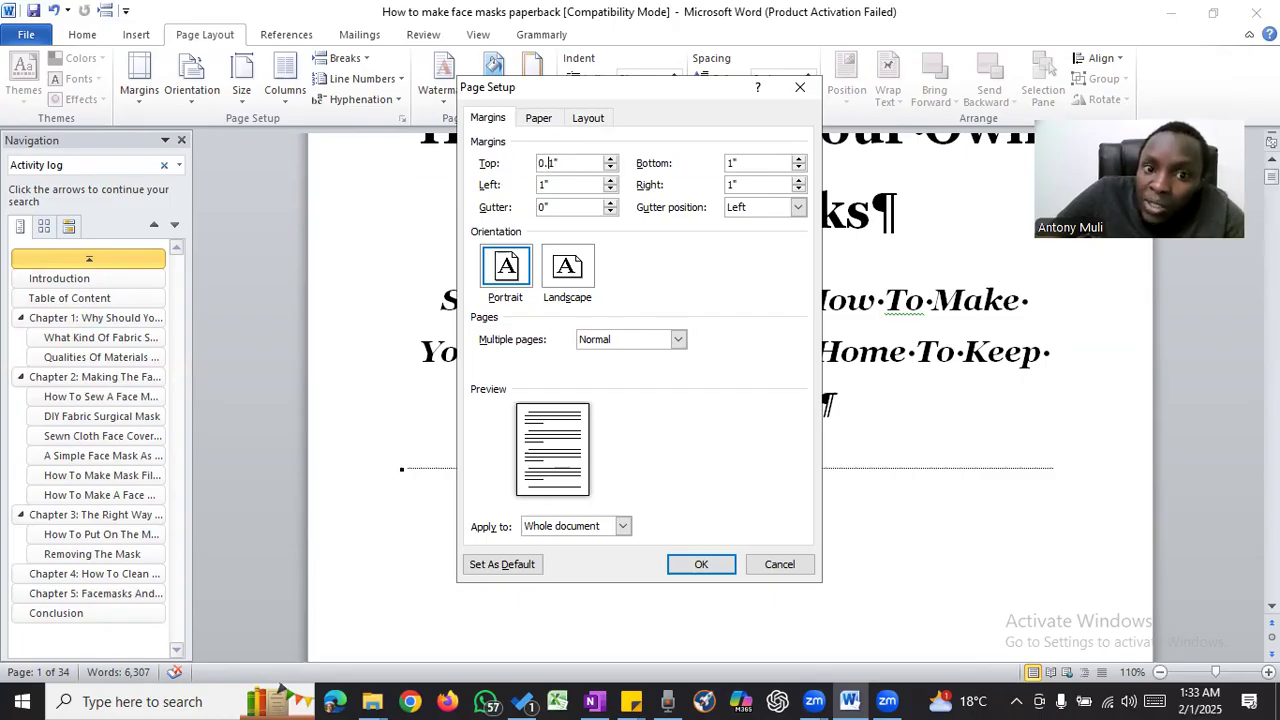
{"action": "type", "text": "9"}
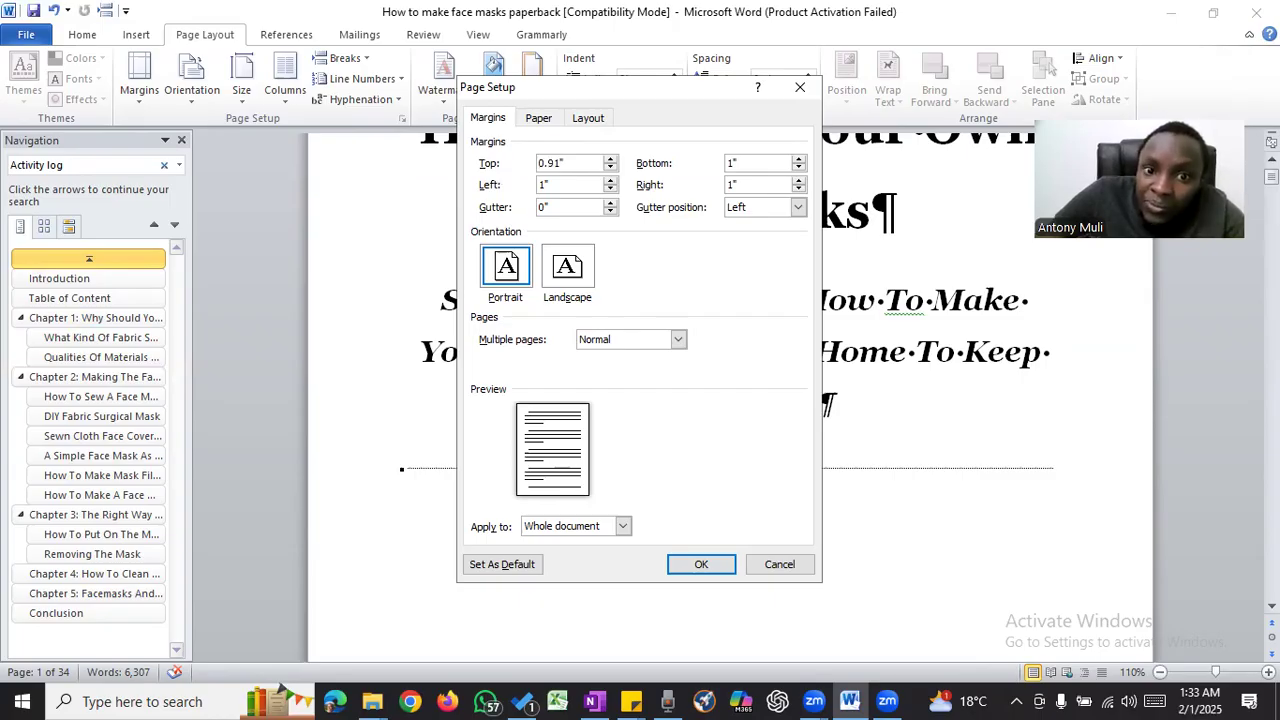
{"action": "left_click", "coordinate": [731, 163]}
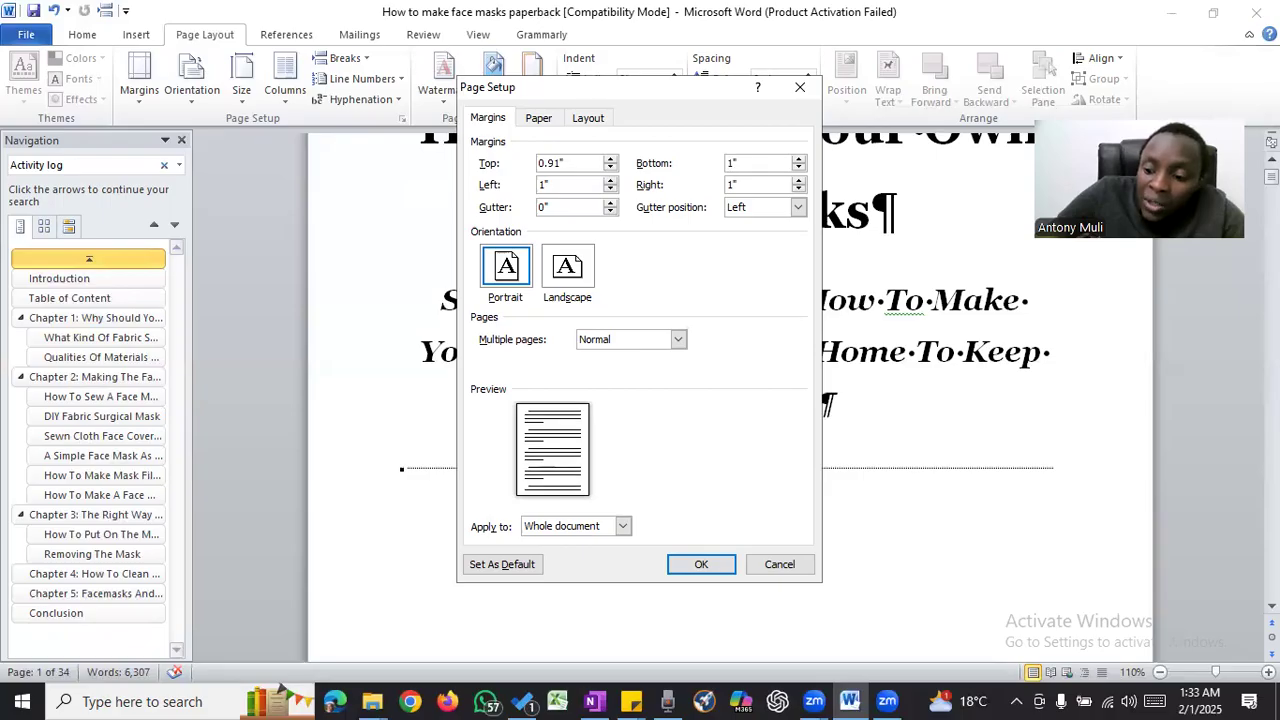
{"action": "type", "text": "0.9"}
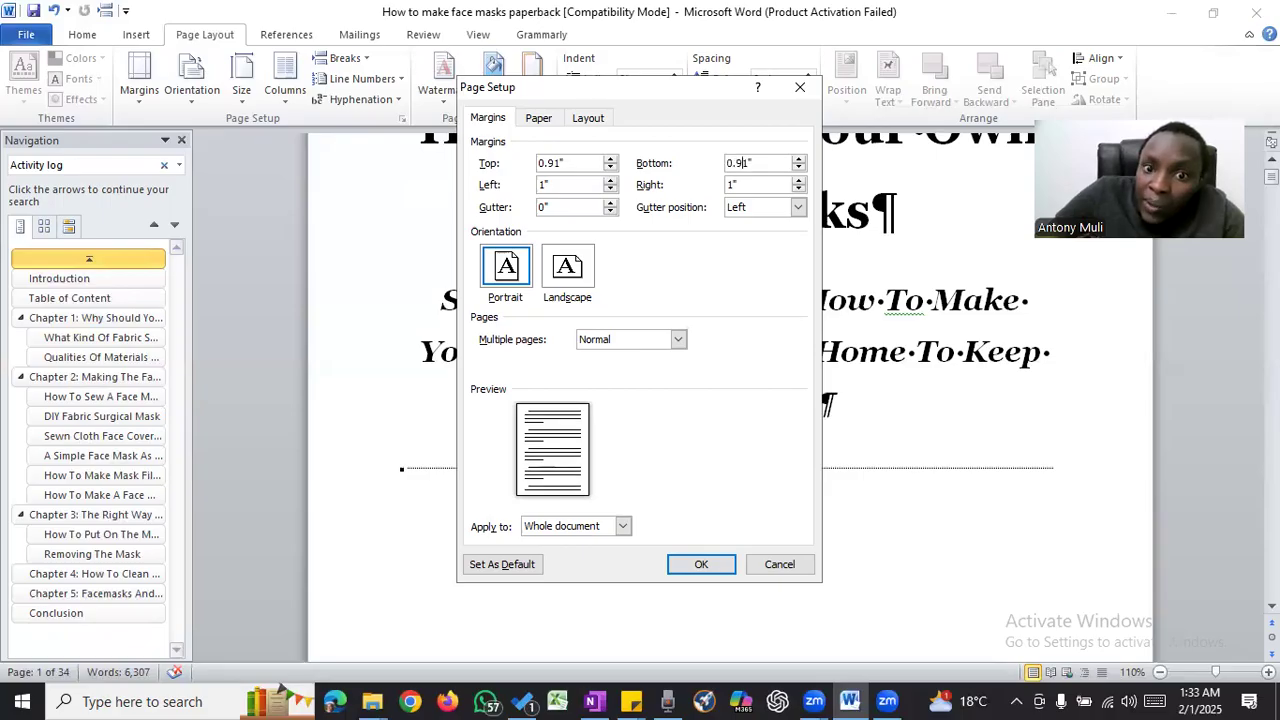
{"action": "left_click", "coordinate": [543, 185]}
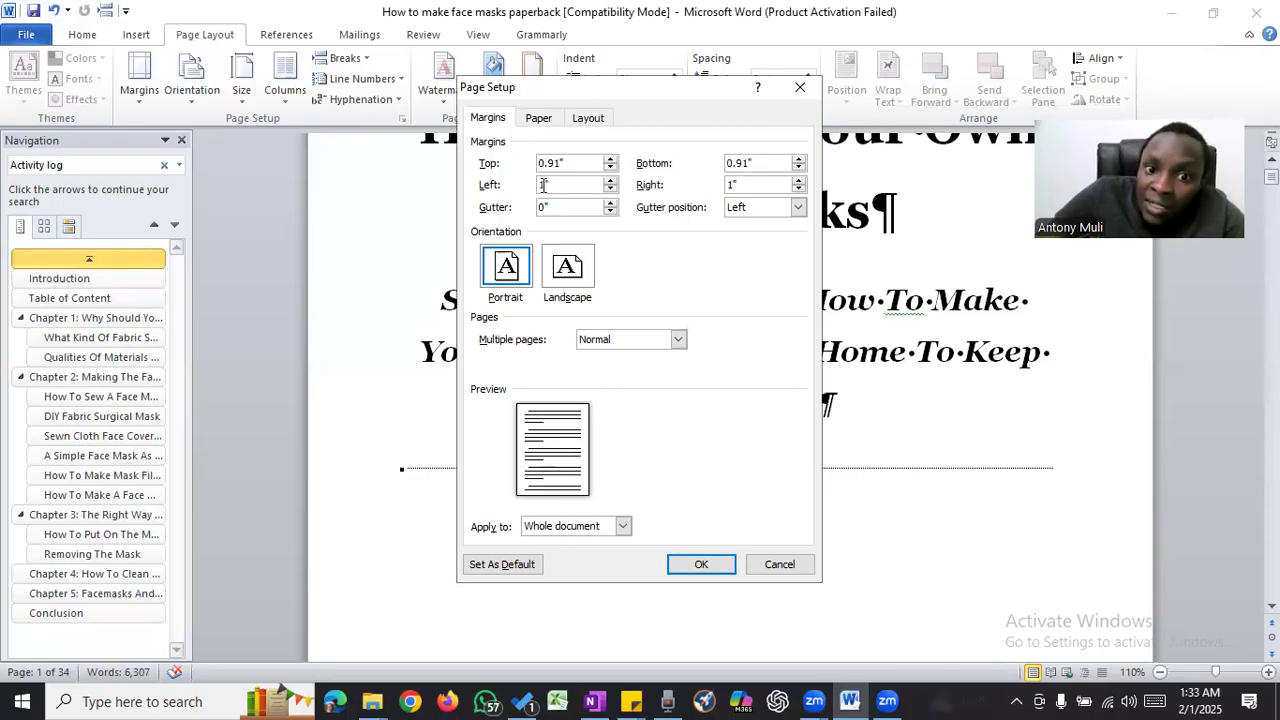
{"action": "key", "text": "BackSpace"}
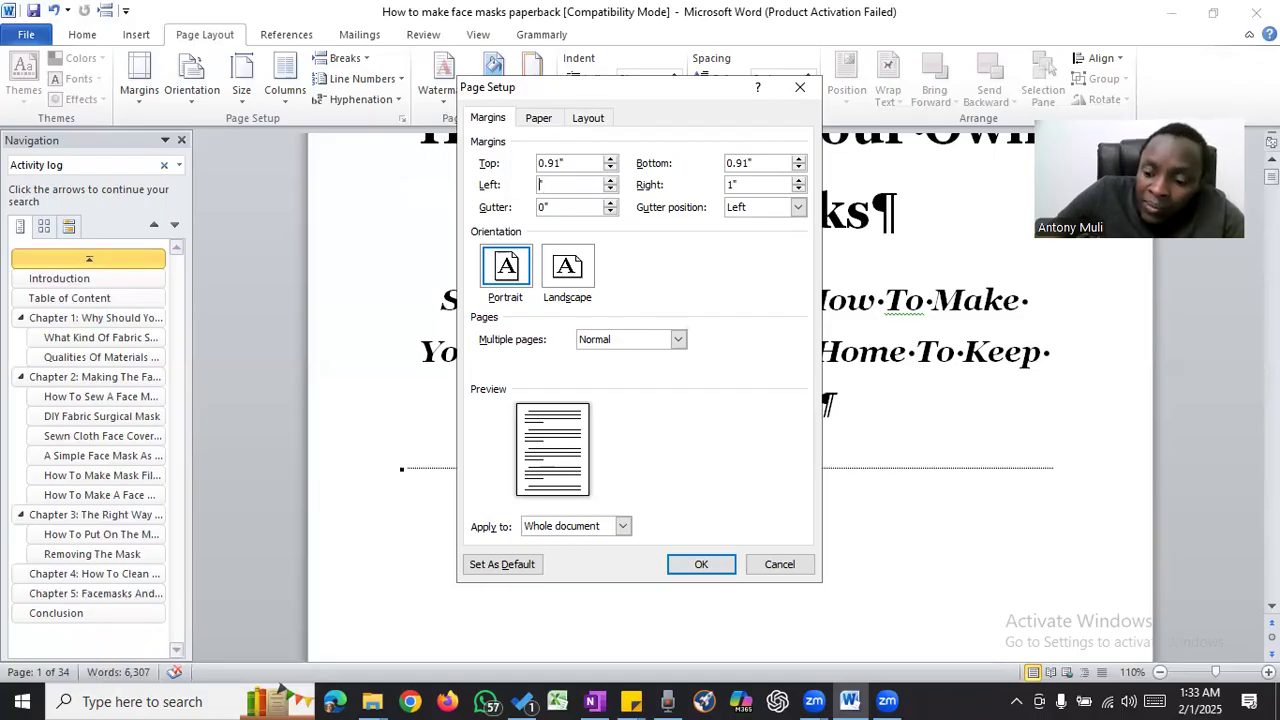
{"action": "type", "text": "0.57"}
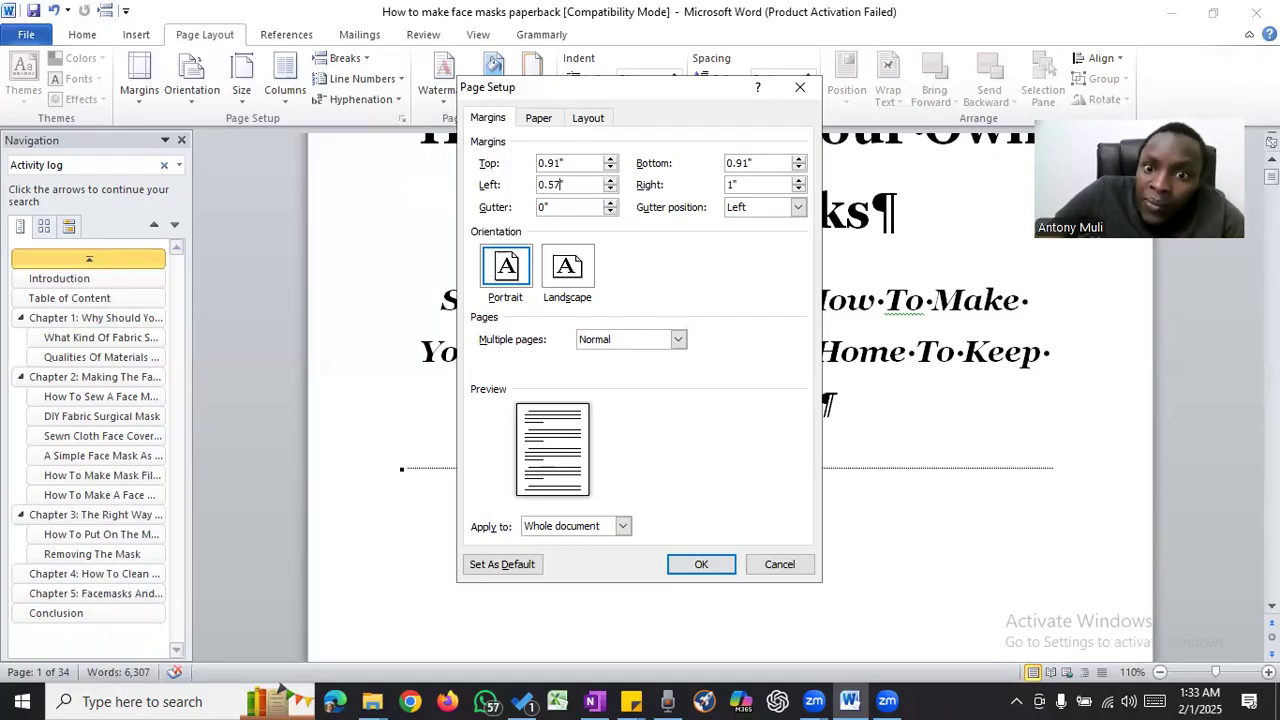
{"action": "left_click", "coordinate": [732, 185]}
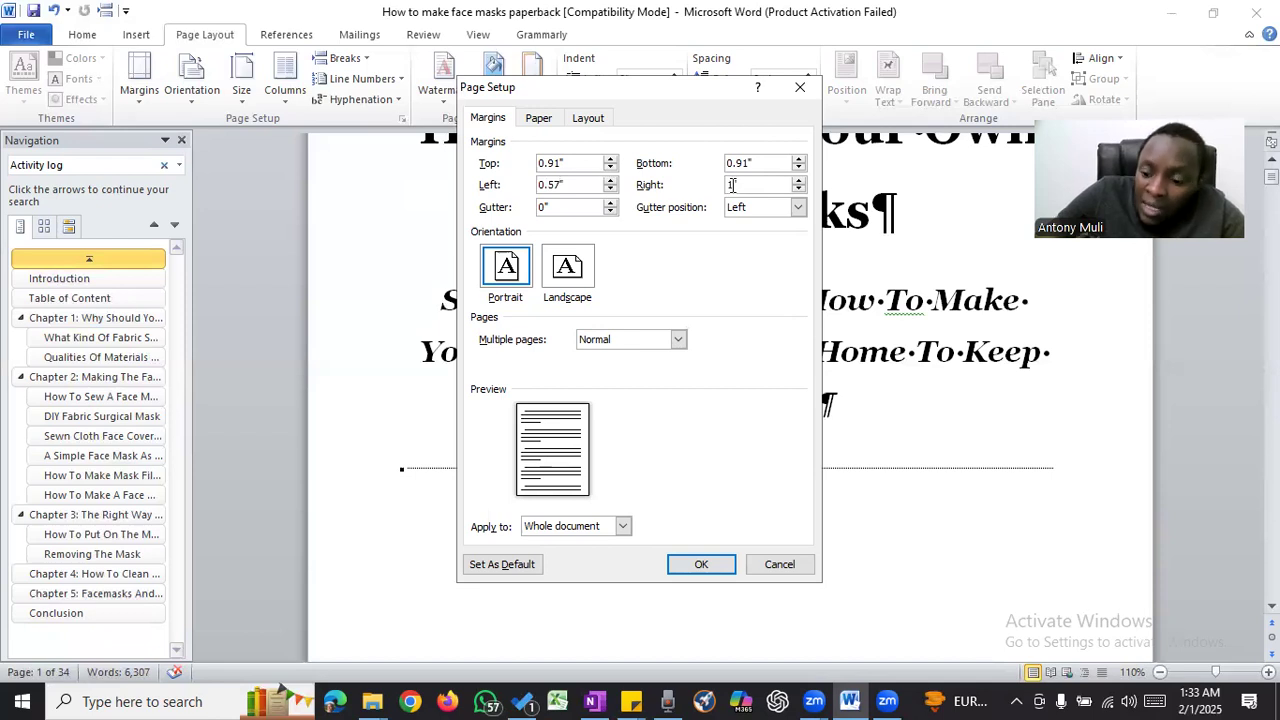
{"action": "type", "text": "0.91"}
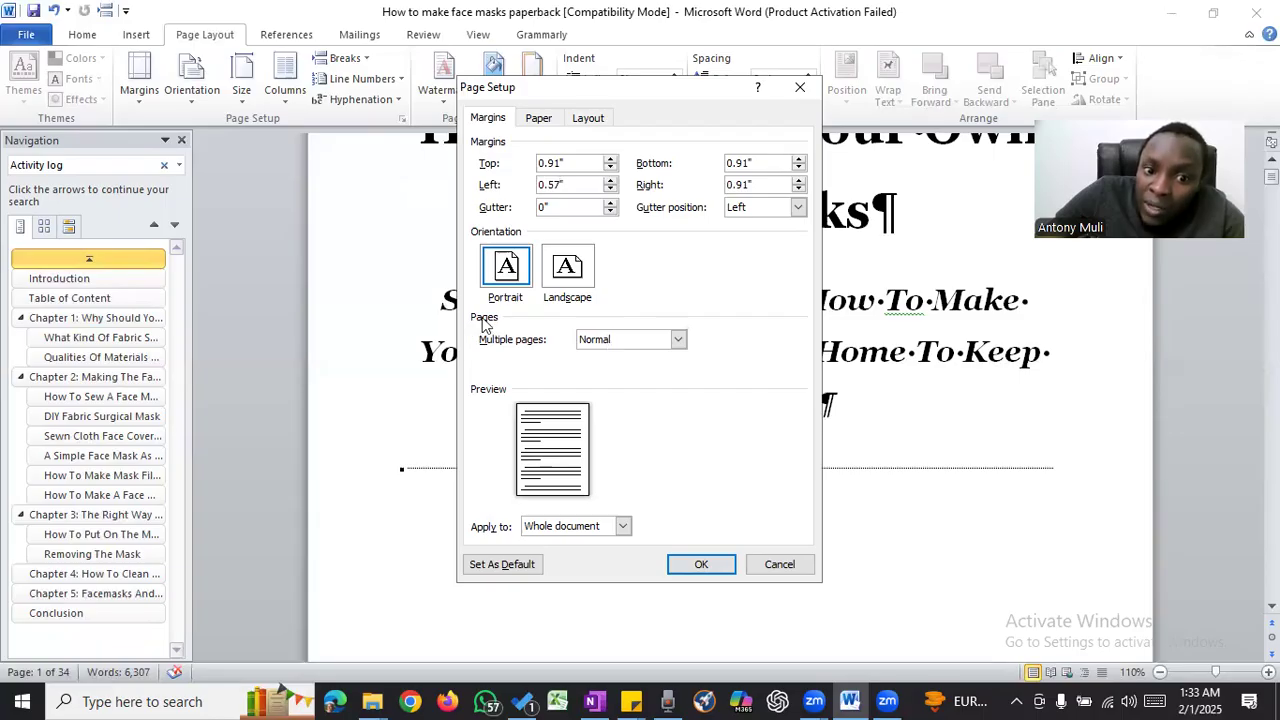
- Set multiple pages to Mirror margins and keep the settings applied to the whole document
{"action": "left_click", "coordinate": [620, 342]}
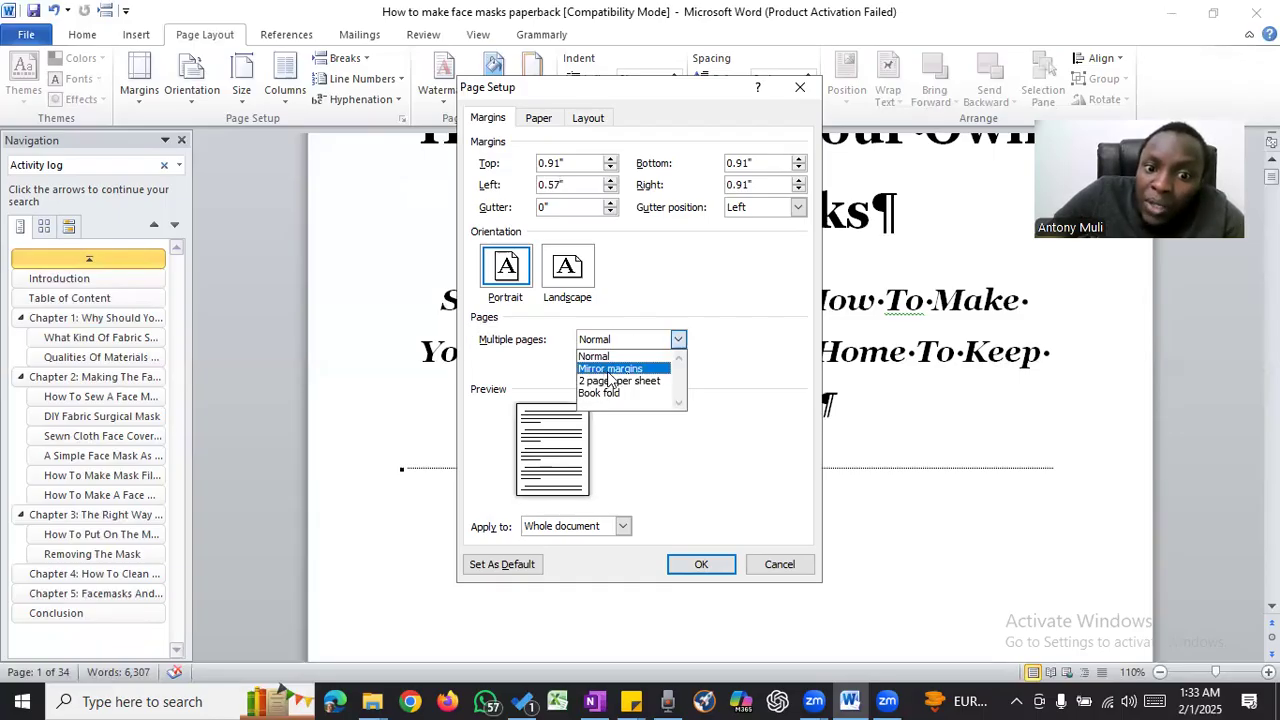
{"action": "left_click", "coordinate": [608, 370]}
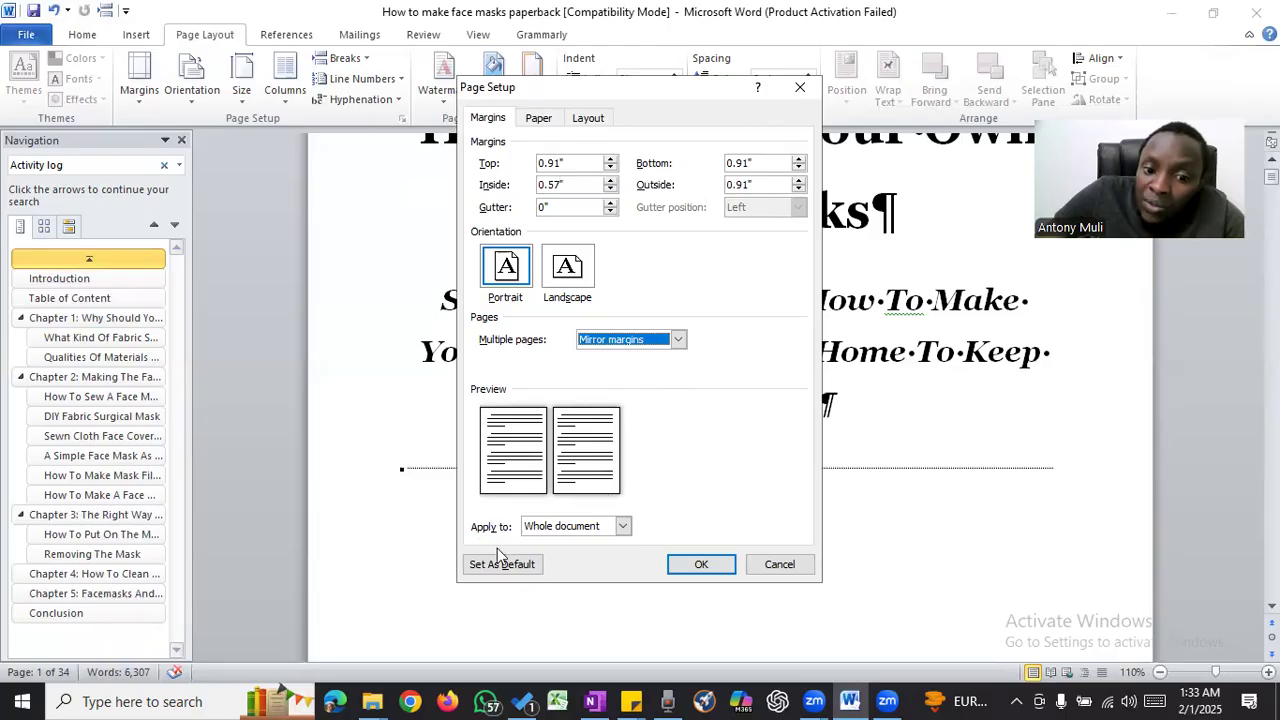
{"action": "left_click", "coordinate": [578, 527]}
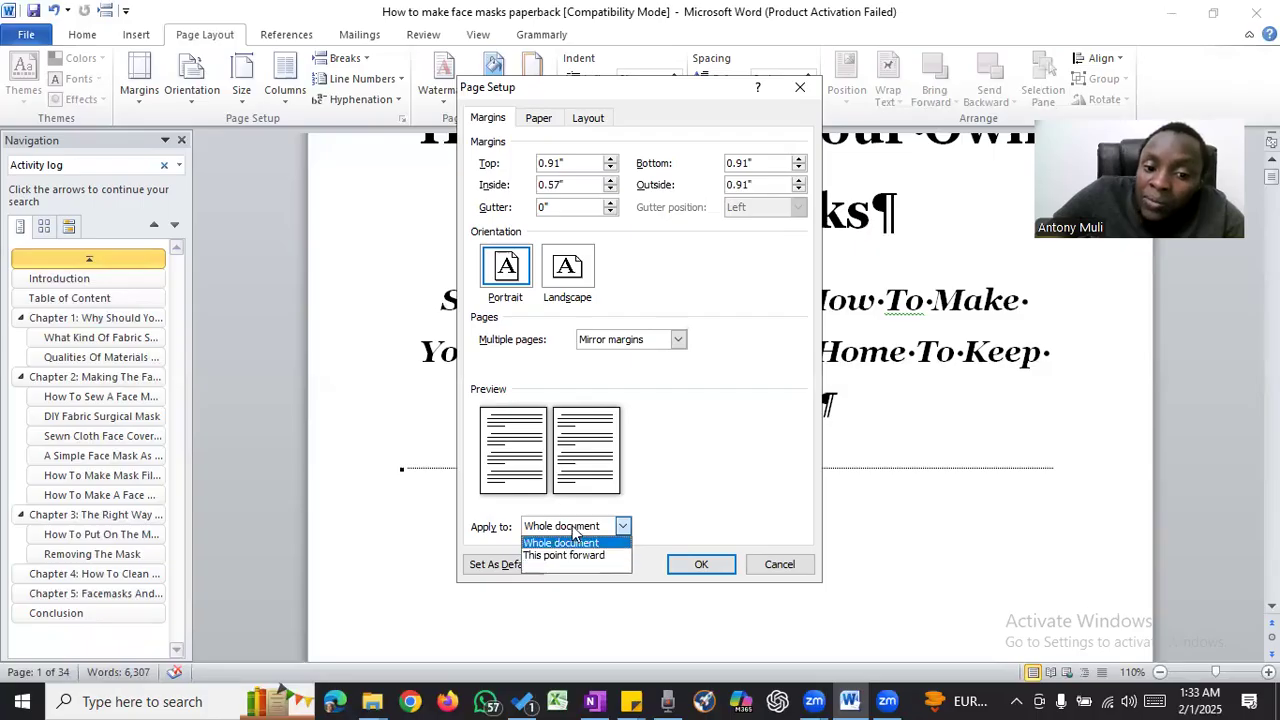
{"action": "left_click", "coordinate": [575, 528]}
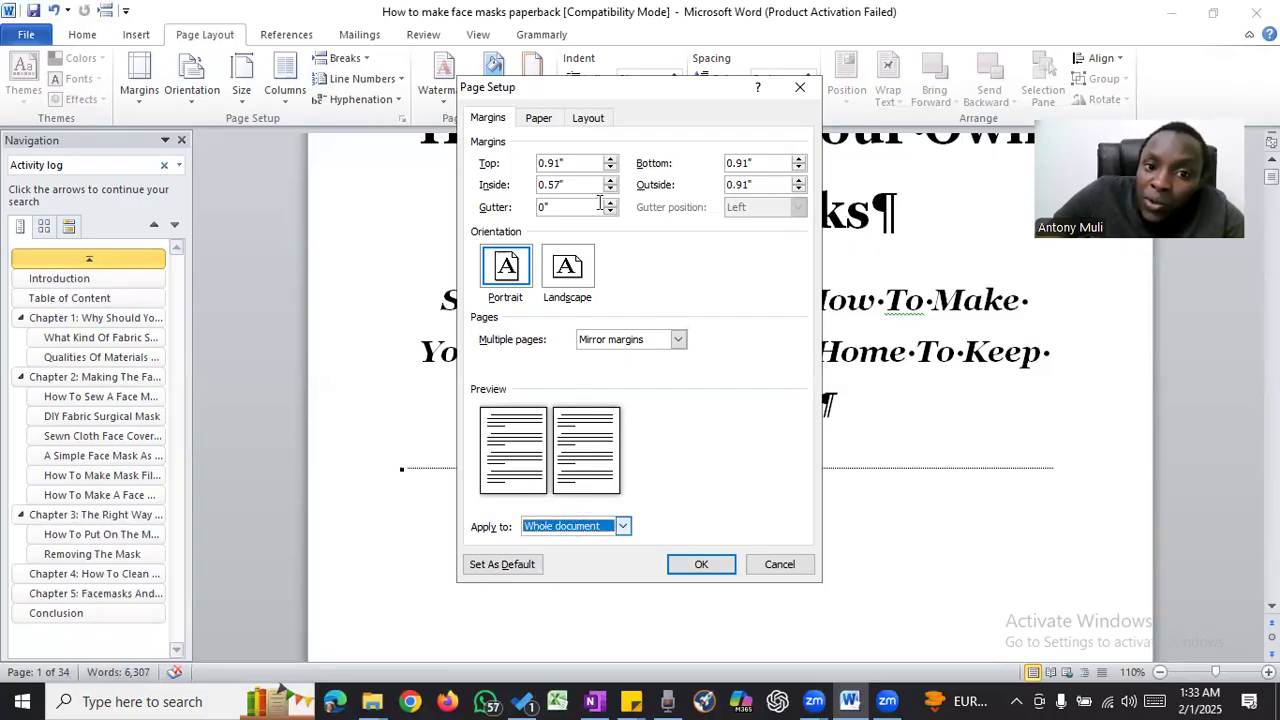
- Set a custom paper size of 5" wide by 8" high for the whole document and apply the page setup
{"action": "left_click", "coordinate": [538, 118]}
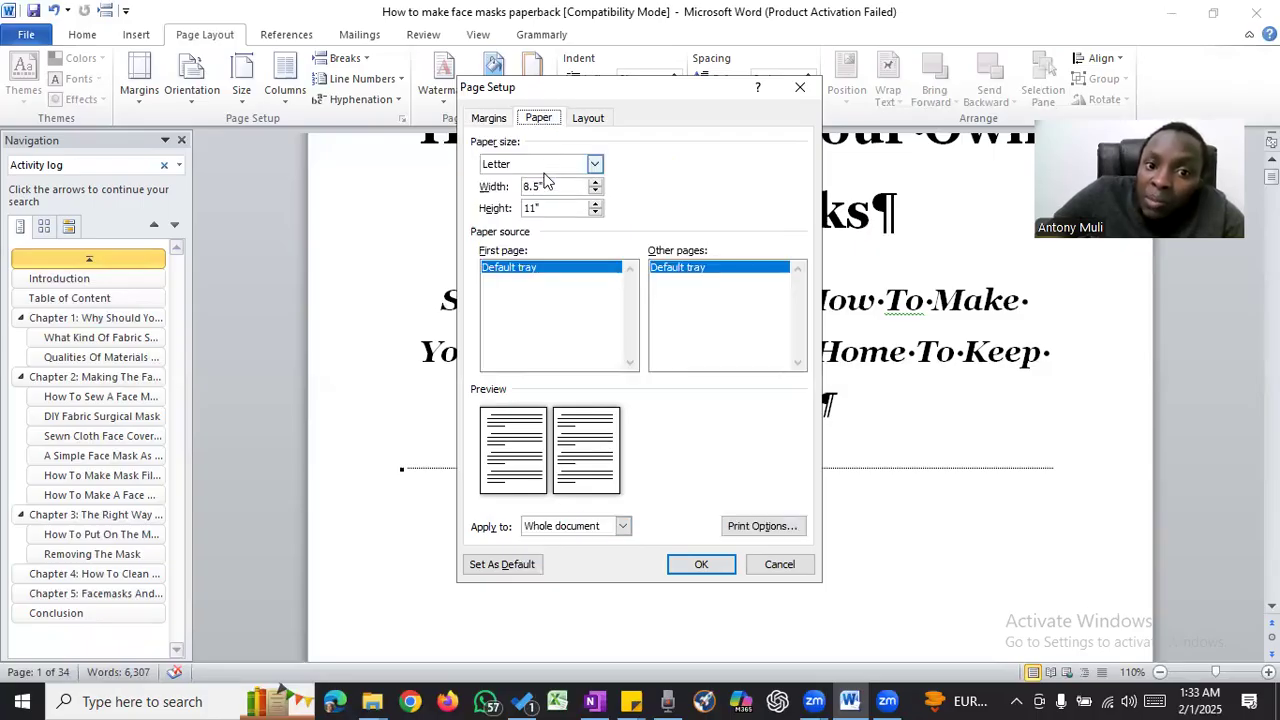
{"action": "double_click", "coordinate": [524, 187]}
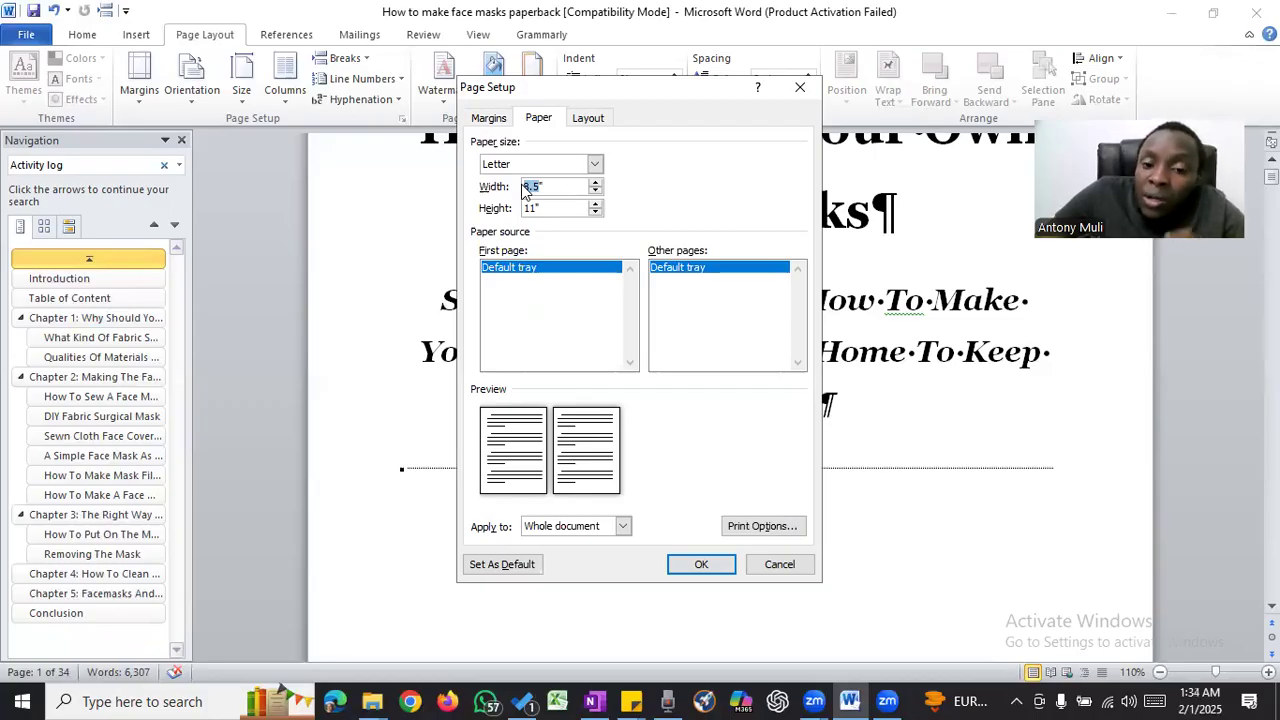
{"action": "type", "text": "5"}
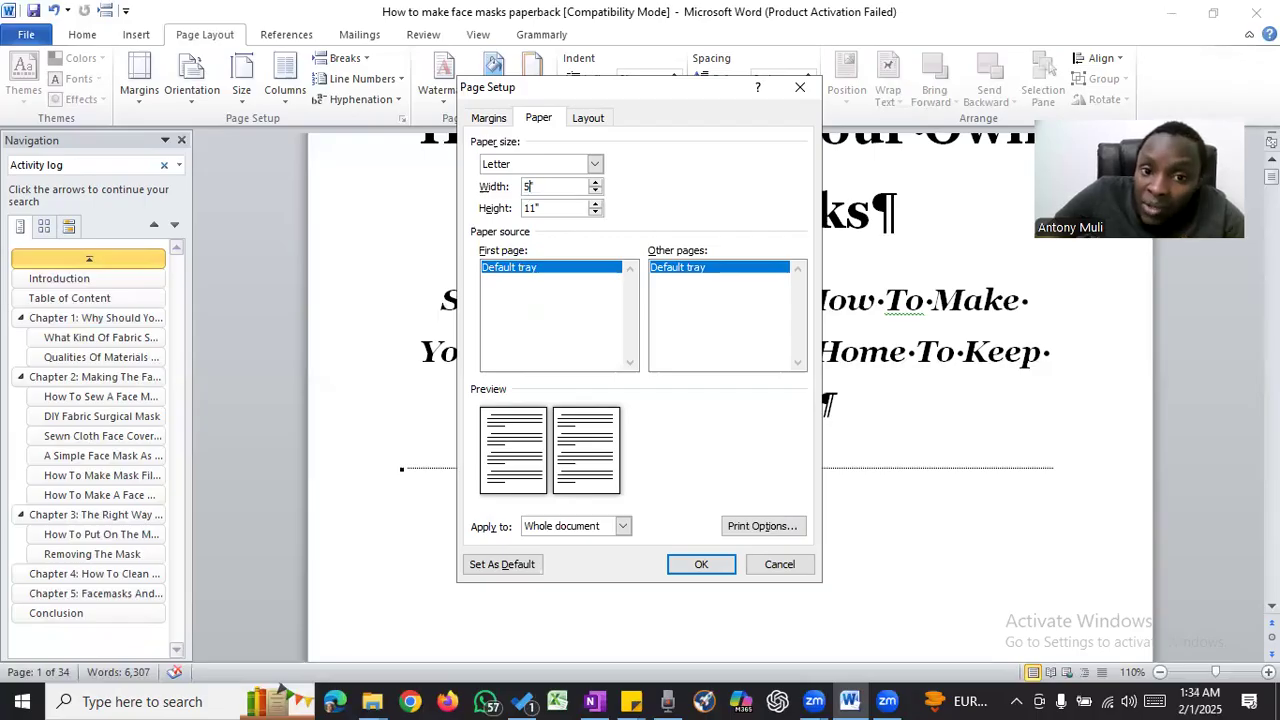
{"action": "key", "text": "Tab"}
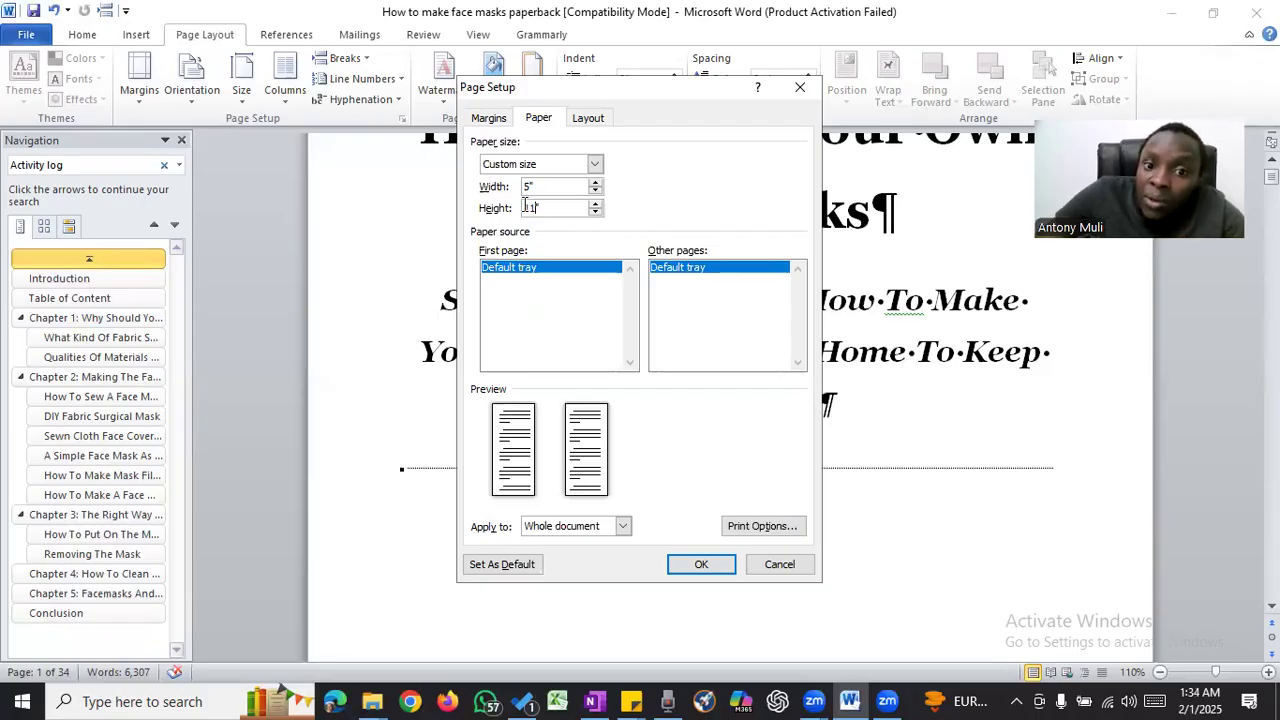
{"action": "type", "text": "8\""}
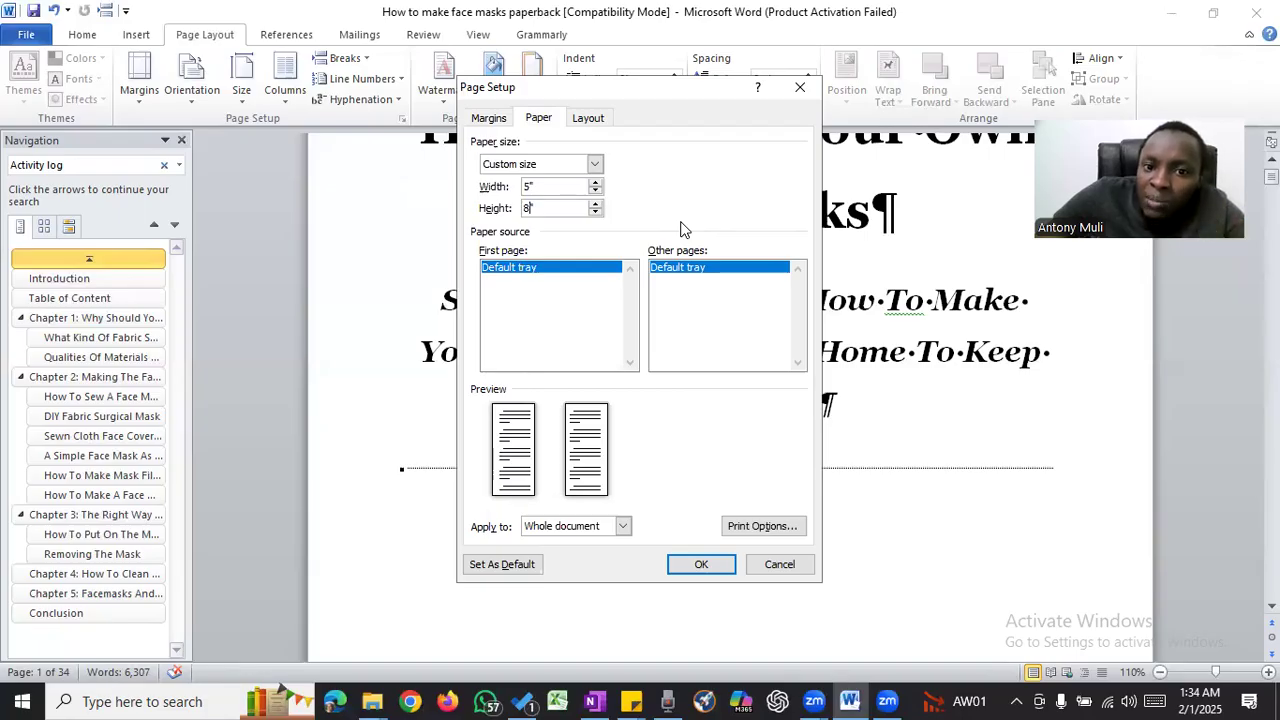
{"action": "left_click", "coordinate": [699, 566]}
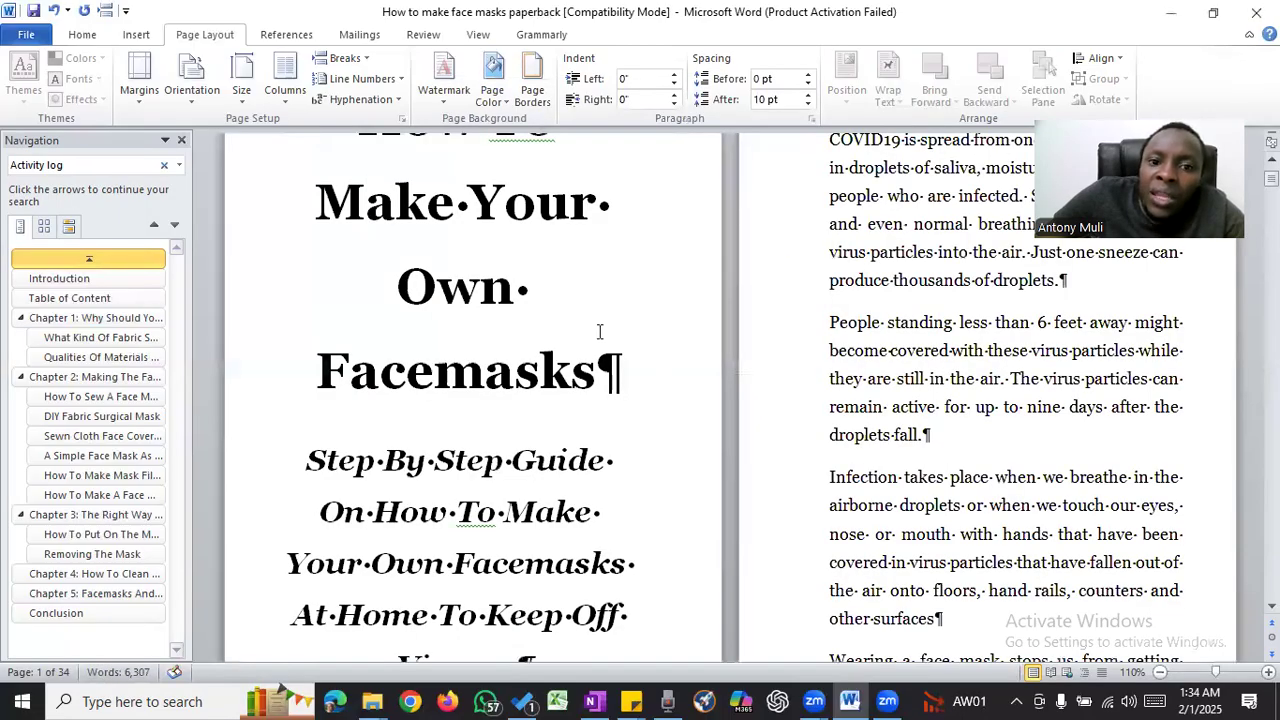
- Close the Navigation pane to give the document pages more room
{"action": "scroll", "coordinate": [600, 332], "scroll_direction": "up", "scroll_amount": 3}
{"action": "scroll", "coordinate": [600, 328], "scroll_direction": "down", "scroll_amount": 2}
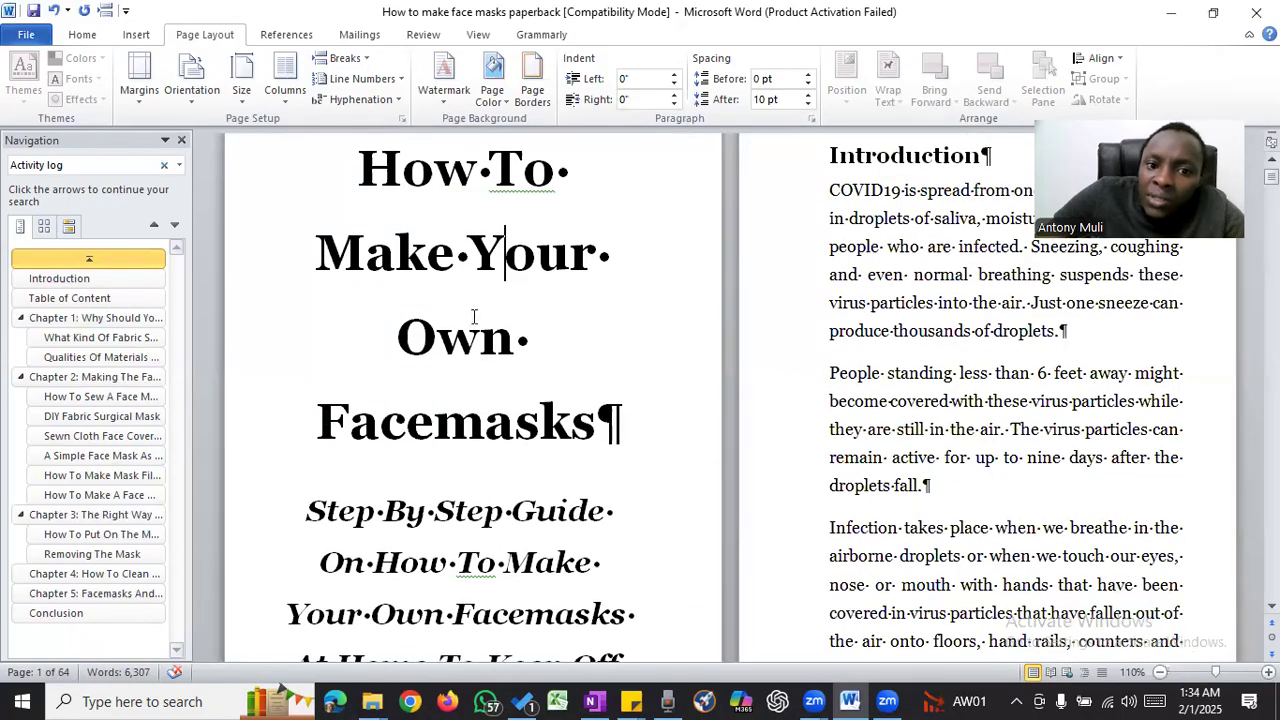
{"action": "scroll", "coordinate": [490, 300], "scroll_direction": "up", "scroll_amount": 2}
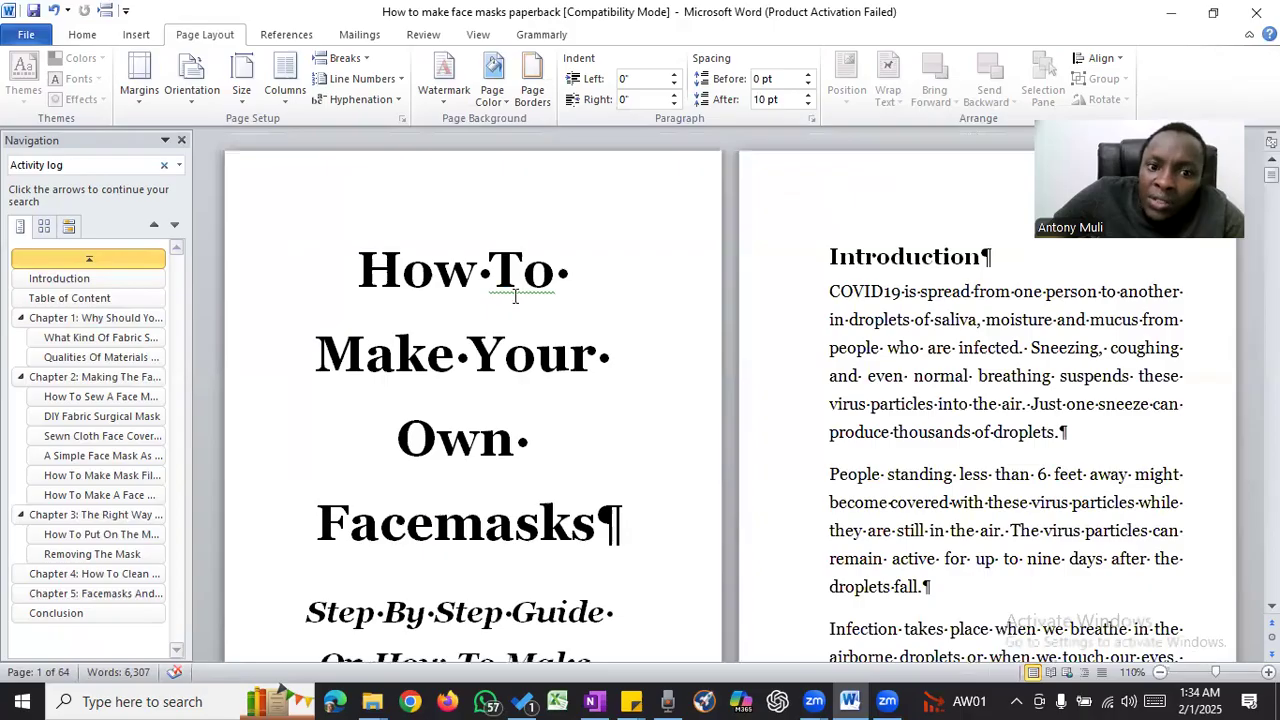
{"action": "scroll", "coordinate": [514, 278], "scroll_direction": "down", "scroll_amount": 3}
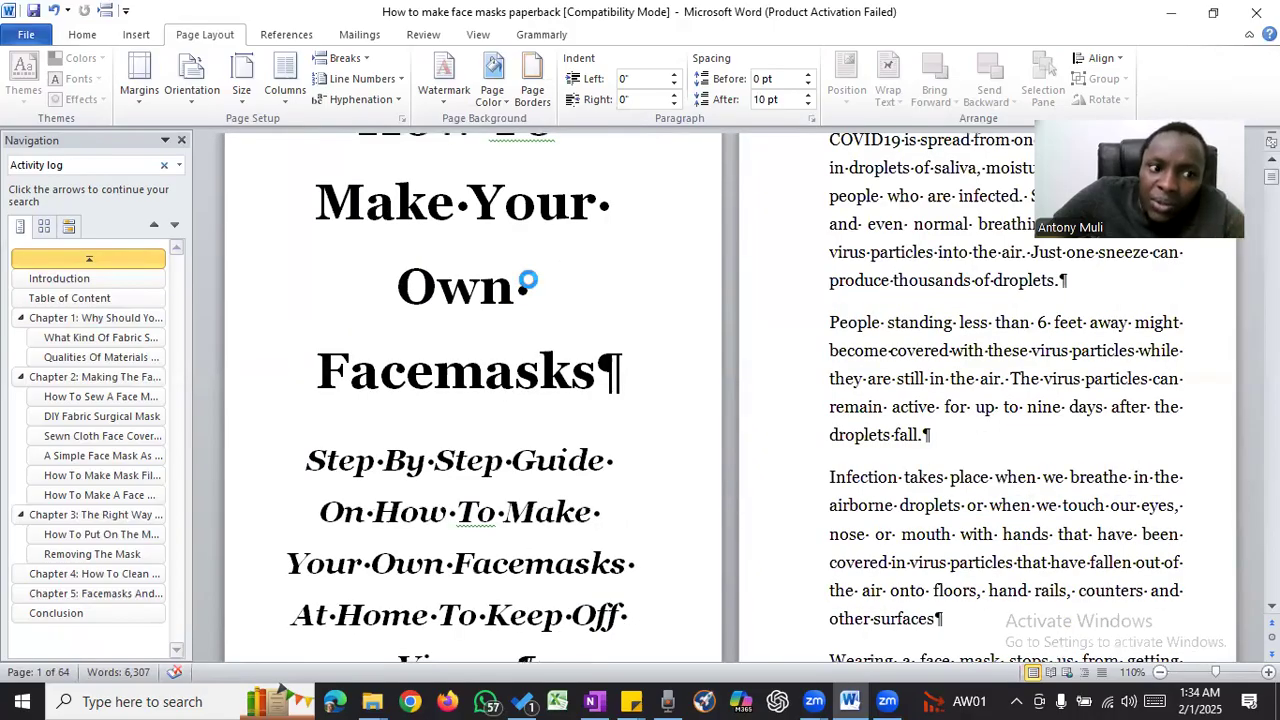
{"action": "left_click", "coordinate": [181, 140]}
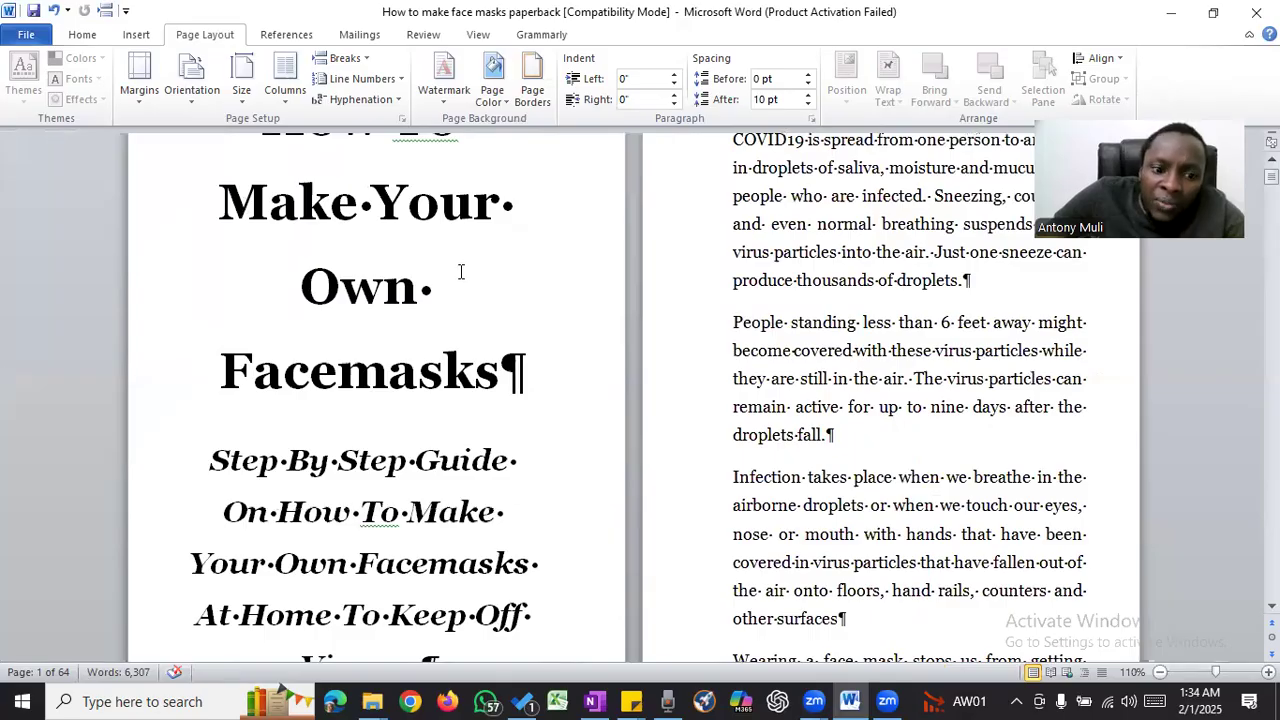
- Examine how the title page and the Introduction pages are laid out in the new page size
{"action": "scroll", "coordinate": [461, 270], "scroll_direction": "up", "scroll_amount": 3}
{"action": "scroll", "coordinate": [461, 266], "scroll_direction": "down", "scroll_amount": 1, "text": "ctrl"}
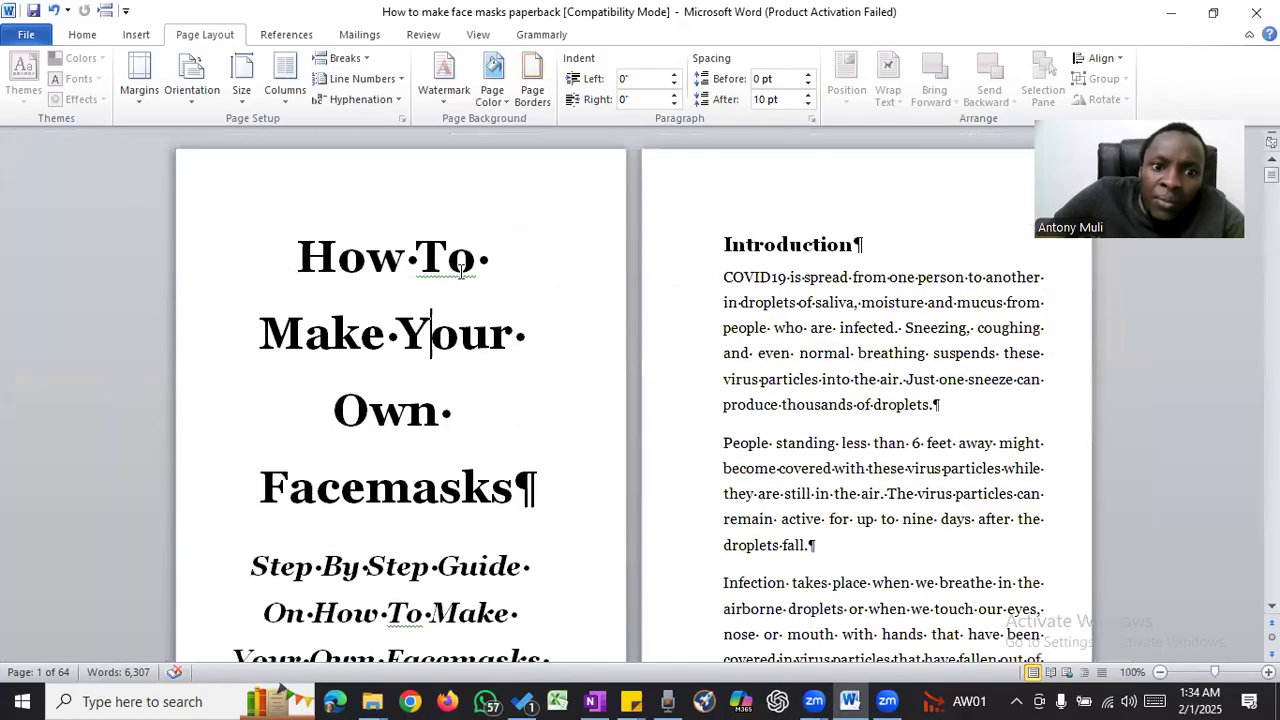
{"action": "scroll", "coordinate": [461, 270], "scroll_direction": "down", "scroll_amount": 1, "text": "ctrl"}
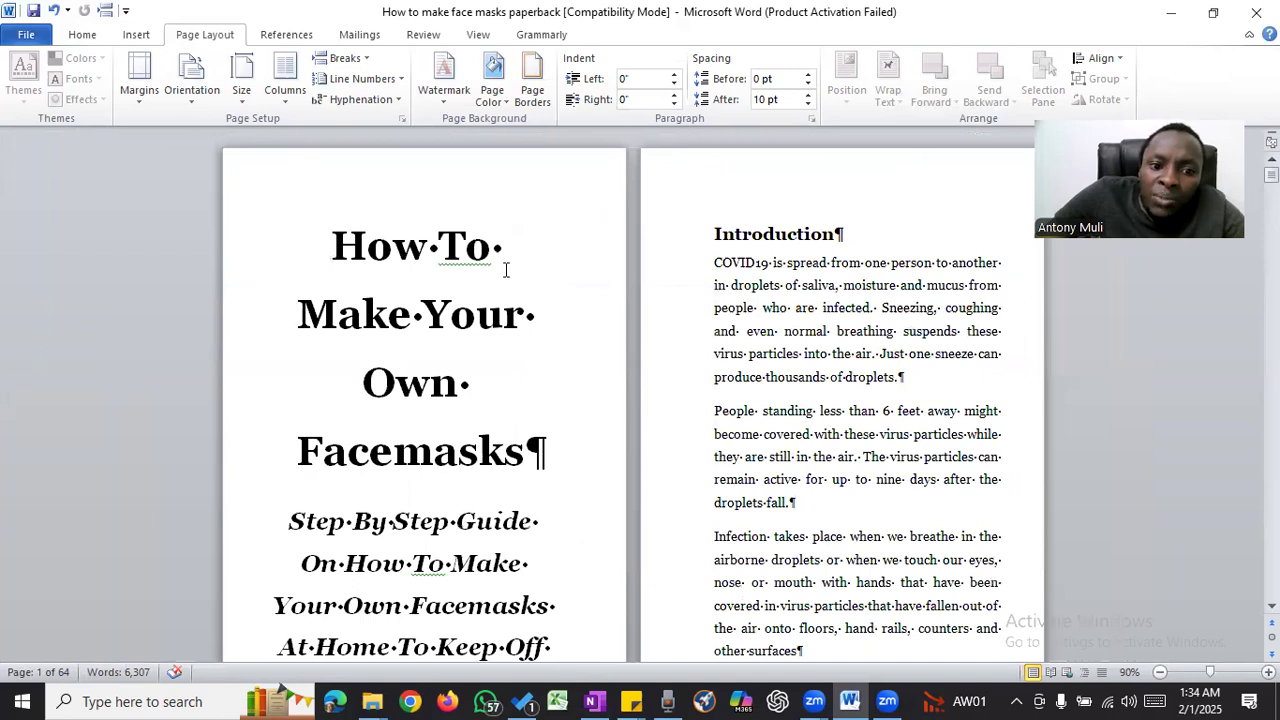
{"action": "scroll", "coordinate": [468, 270], "scroll_direction": "down", "scroll_amount": 3}
{"action": "scroll", "coordinate": [468, 270], "scroll_direction": "down", "scroll_amount": 4}
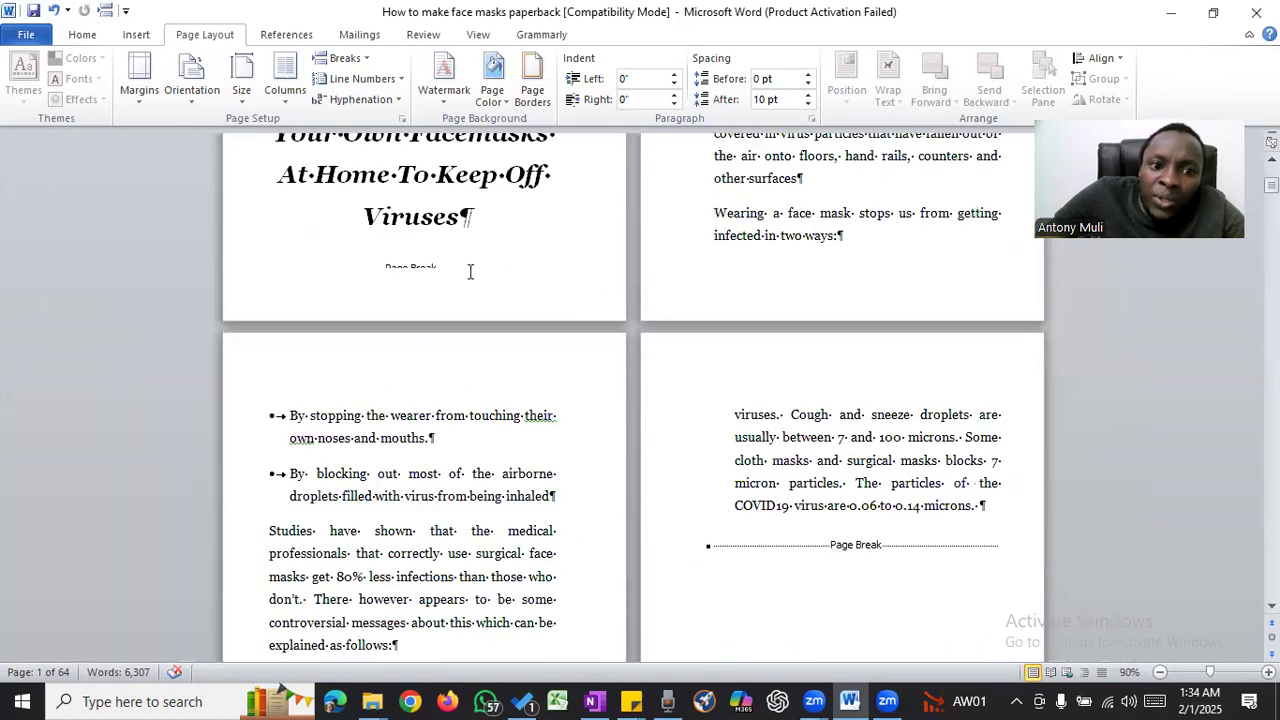
{"action": "scroll", "coordinate": [466, 272], "scroll_direction": "up", "scroll_amount": 7}
{"action": "scroll", "coordinate": [466, 272], "scroll_direction": "down", "scroll_amount": 5}
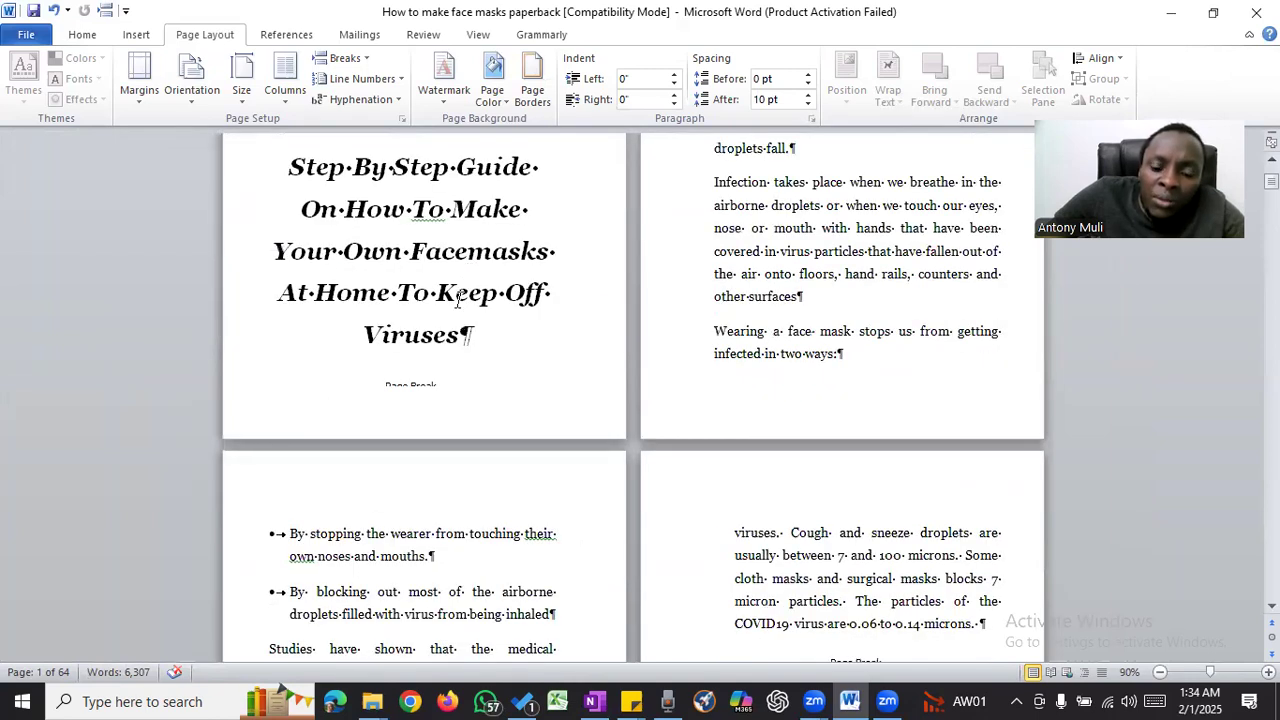
{"action": "scroll", "coordinate": [460, 300], "scroll_direction": "up", "scroll_amount": 2}
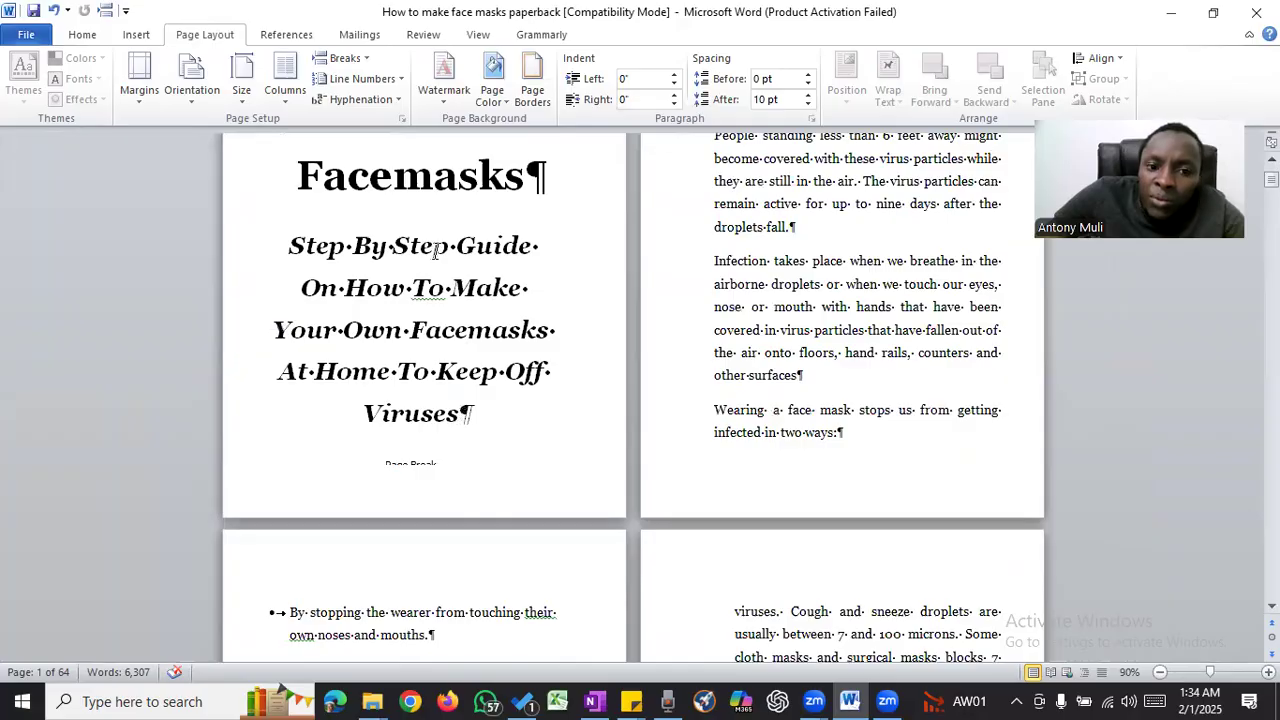
{"action": "scroll", "coordinate": [437, 251], "scroll_direction": "up", "scroll_amount": 2}
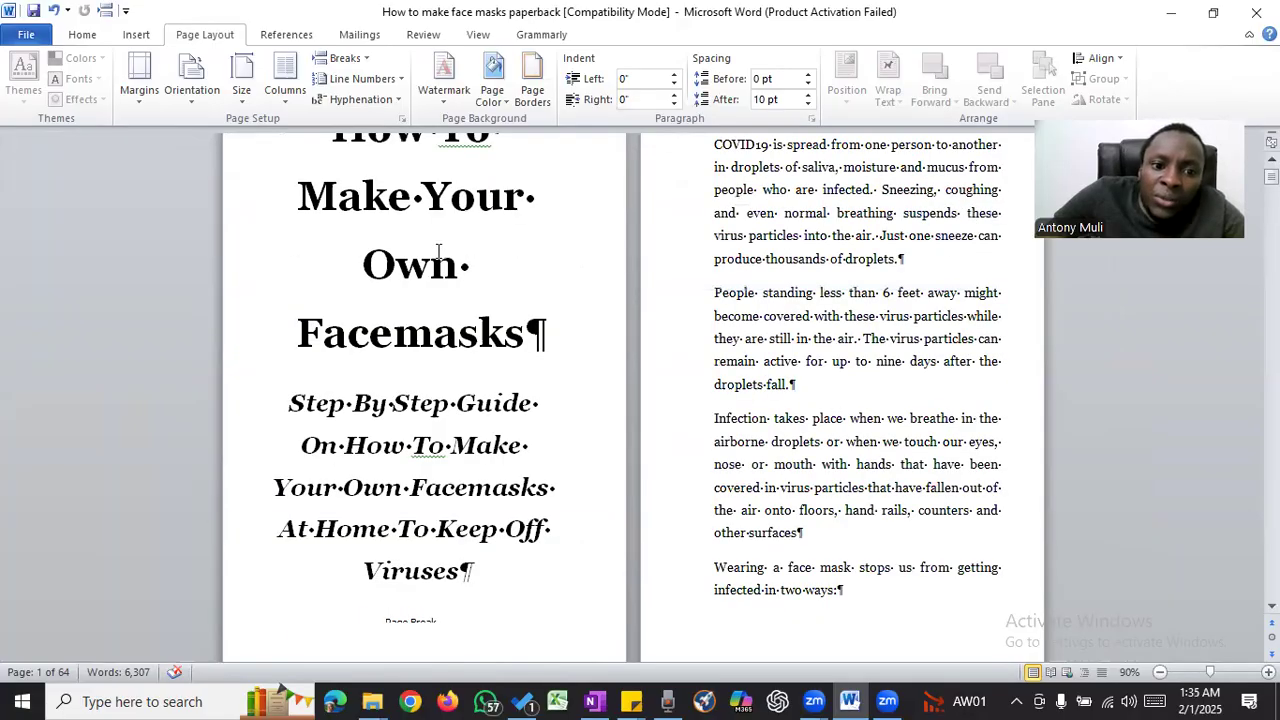
{"action": "scroll", "coordinate": [420, 250], "scroll_direction": "up", "scroll_amount": 2}
{"action": "scroll", "coordinate": [350, 250], "scroll_direction": "down", "scroll_amount": 1}
- Select the whole title and subtitle on the title page and shrink their font by one size step
{"action": "left_click_drag", "start_coordinate": [344, 249], "coordinate": [406, 524]}
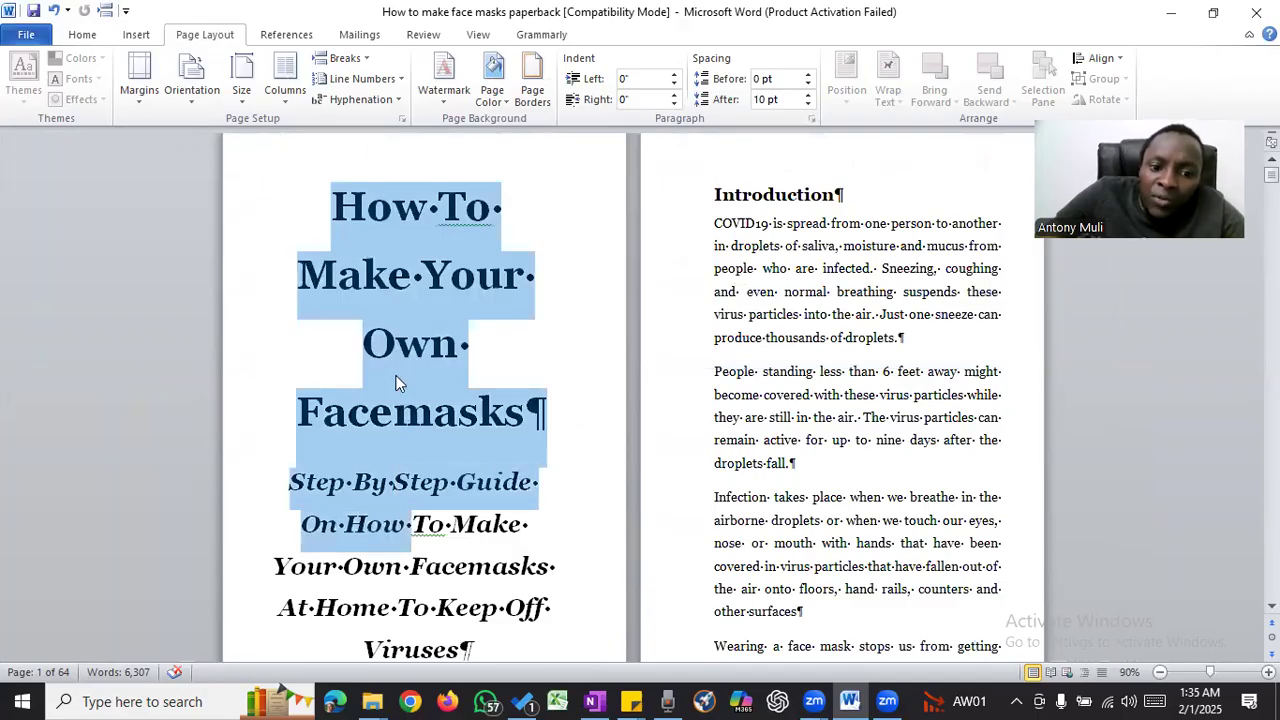
{"action": "scroll", "coordinate": [400, 384], "scroll_direction": "down", "scroll_amount": 2}
{"action": "left_click_drag", "start_coordinate": [397, 382], "coordinate": [397, 383]}
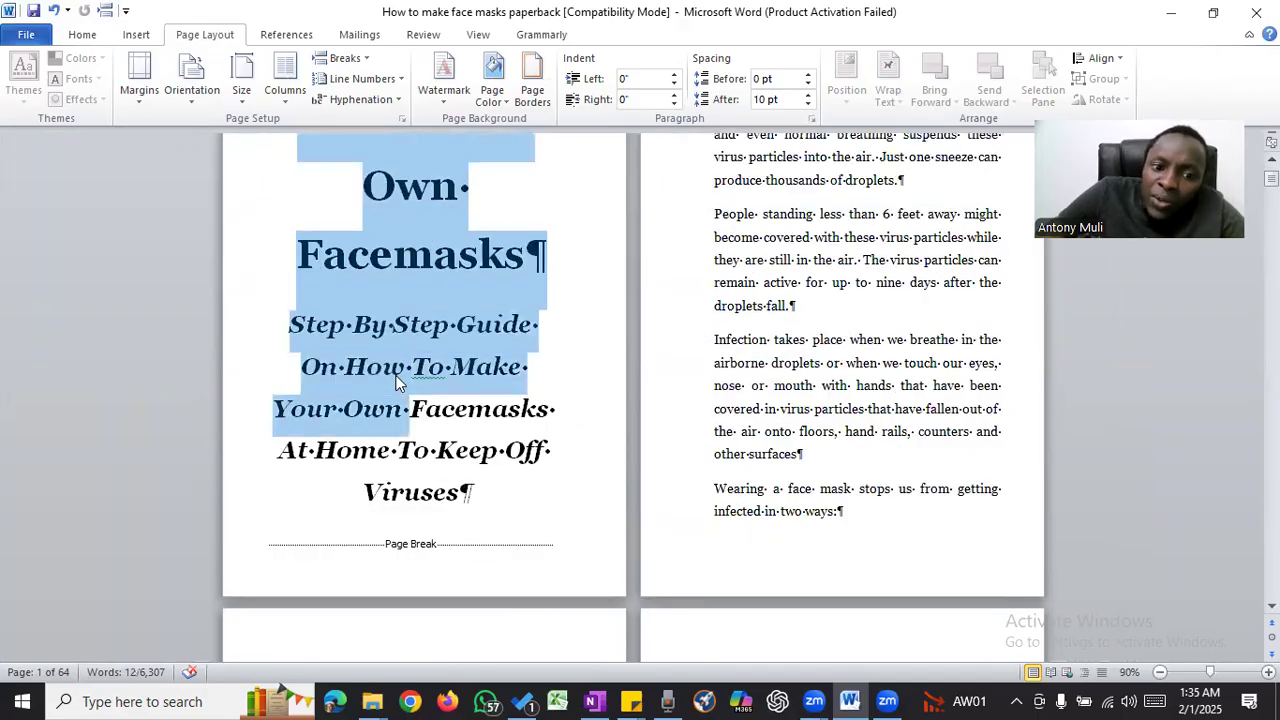
{"action": "key", "text": "shift+Down"}
{"action": "key", "text": "shift+Down"}
{"action": "key", "text": "shift+Down"}
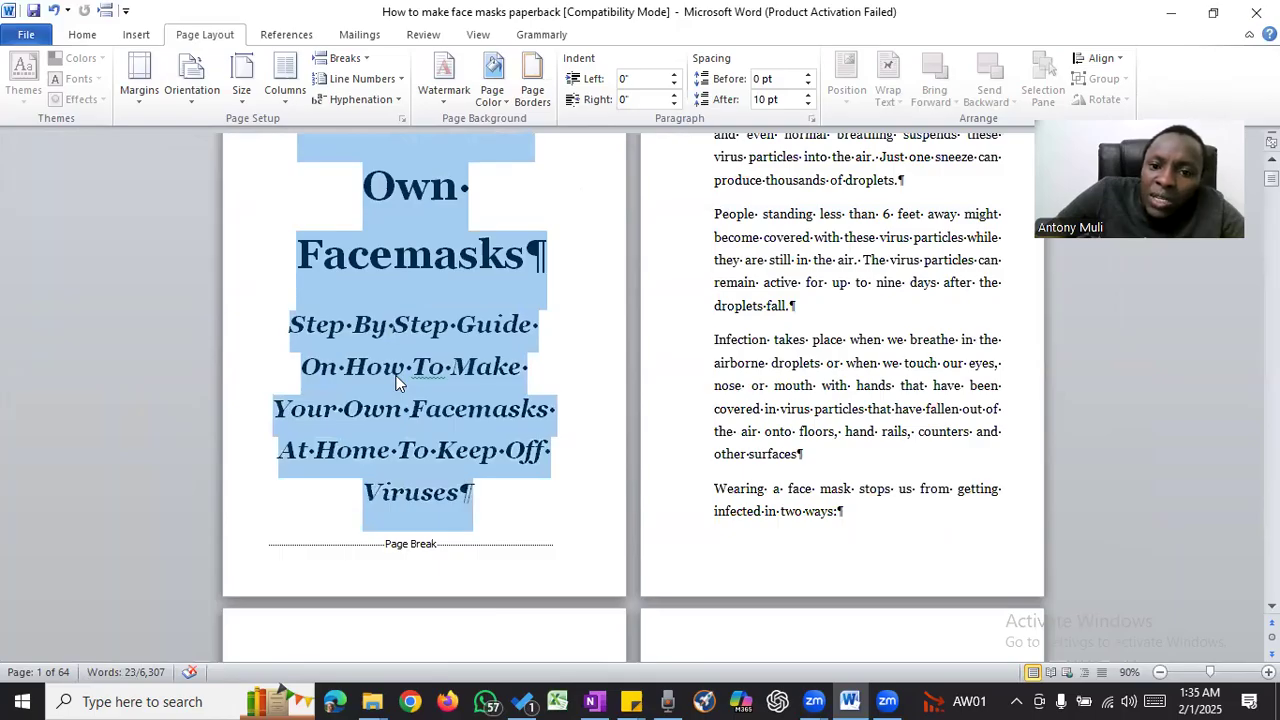
{"action": "key", "text": "shift+Left"}
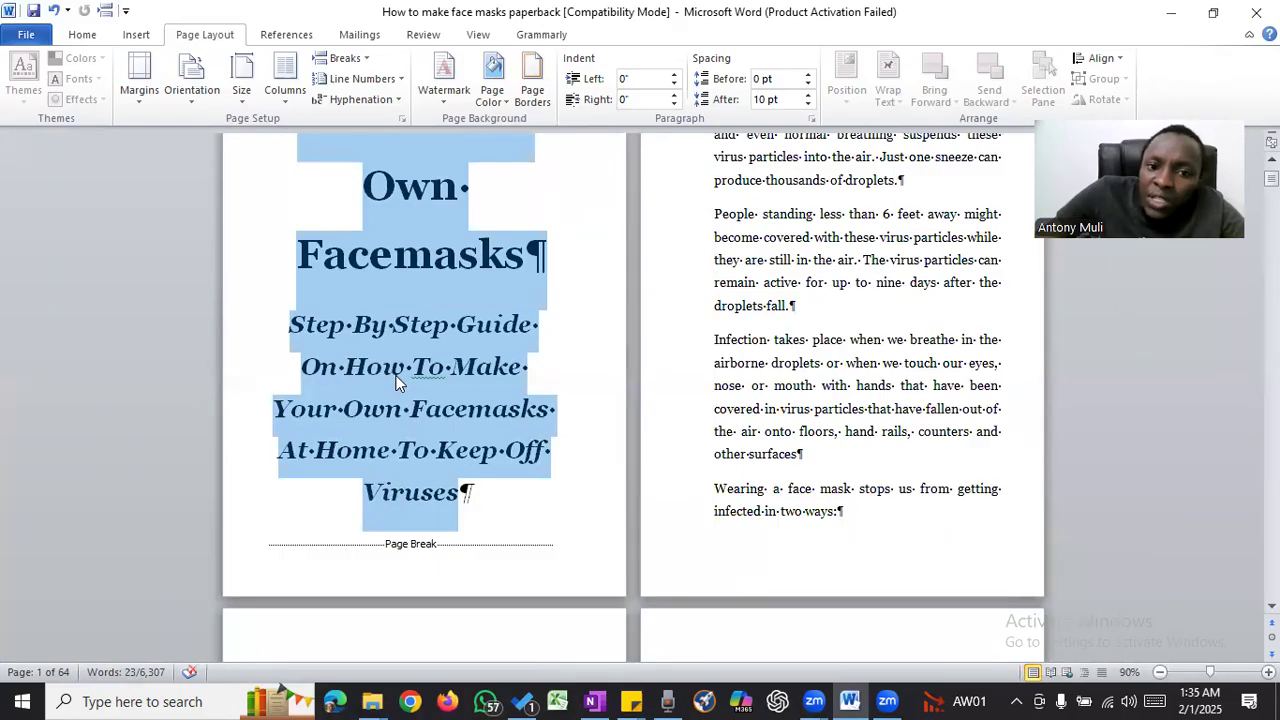
{"action": "left_click", "coordinate": [87, 37]}
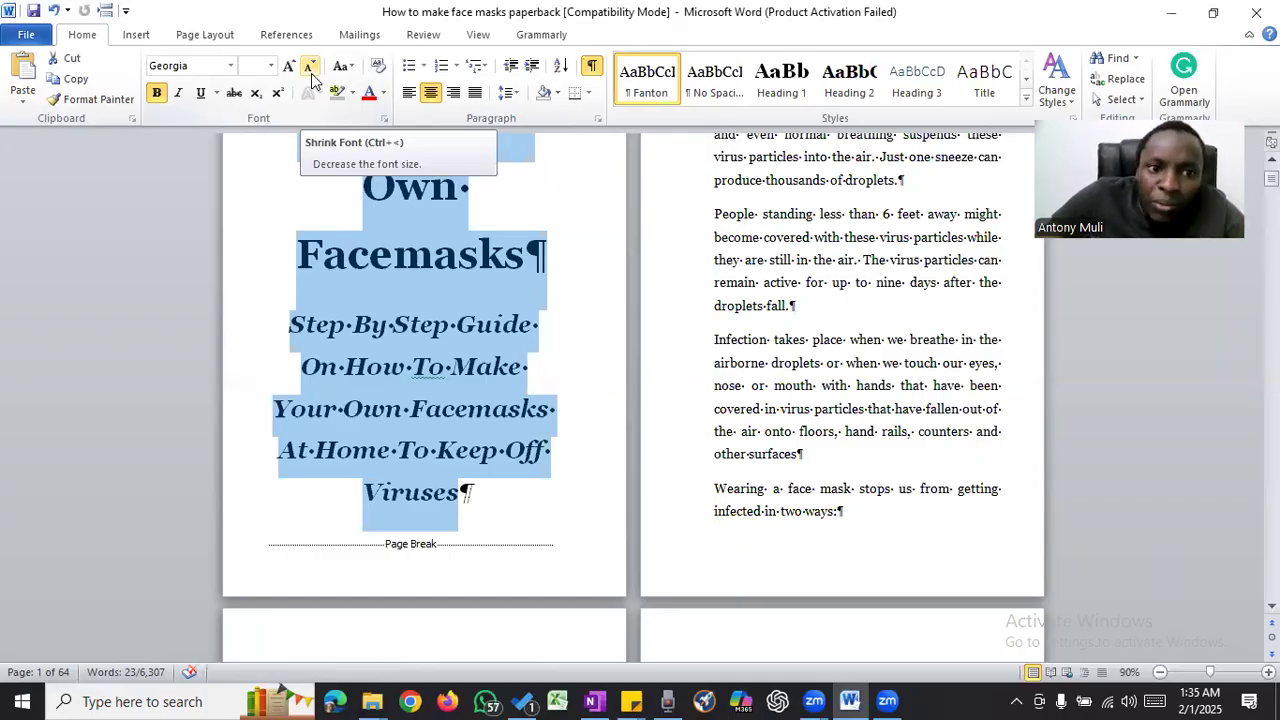
{"action": "left_click", "coordinate": [311, 73]}
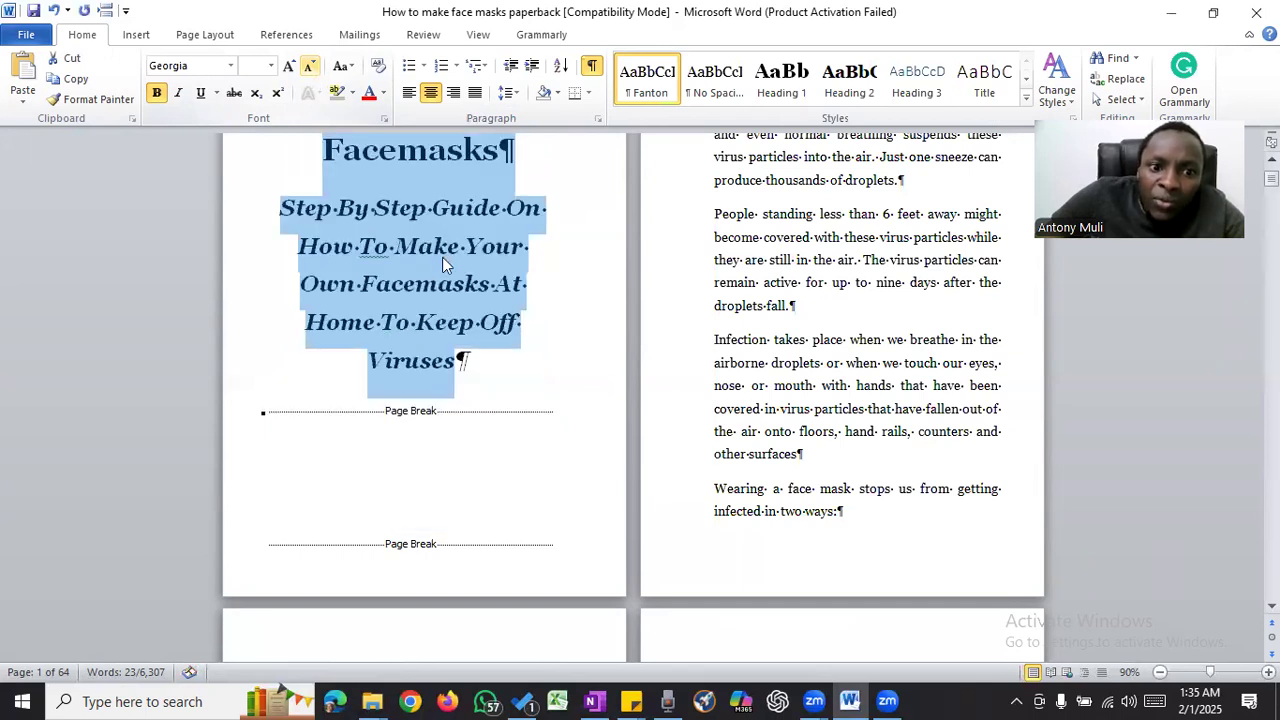
- Select the title "How To Make Your Own Facemasks" on the title page, without the subtitle, and copy it
{"action": "scroll", "coordinate": [442, 257], "scroll_direction": "up", "scroll_amount": 3}
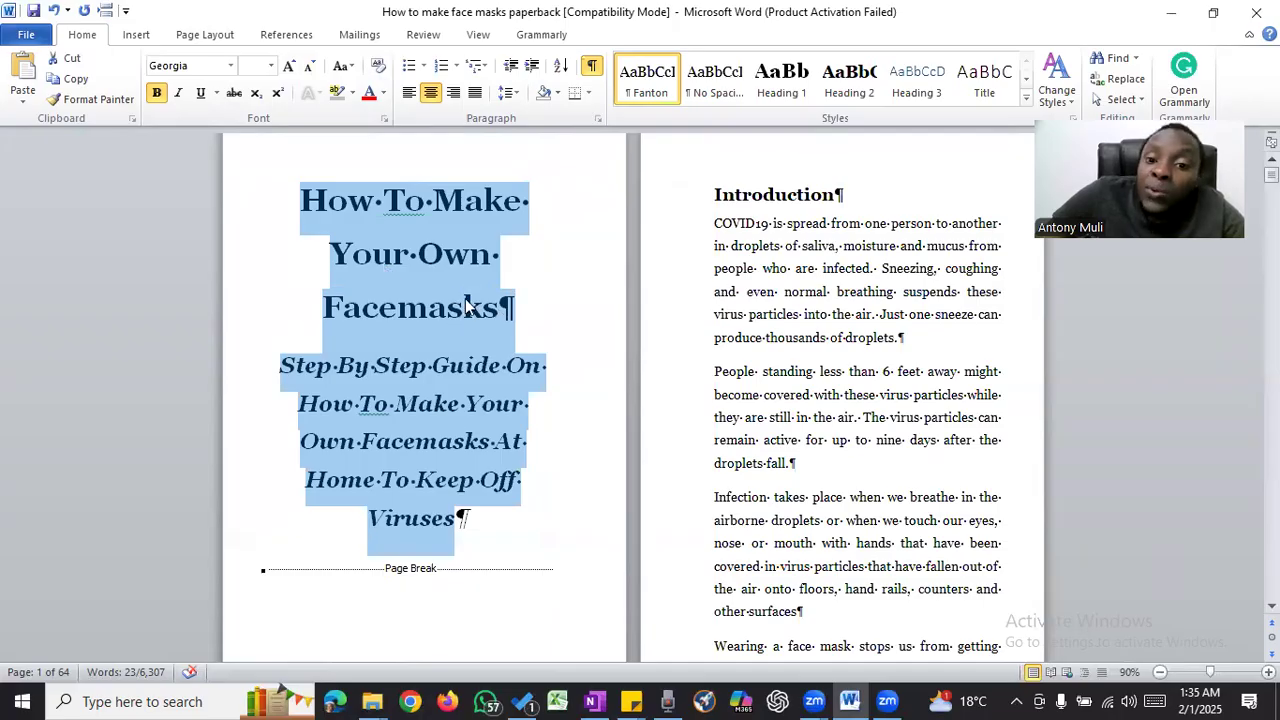
{"action": "scroll", "coordinate": [465, 307], "scroll_direction": "up", "scroll_amount": 1}
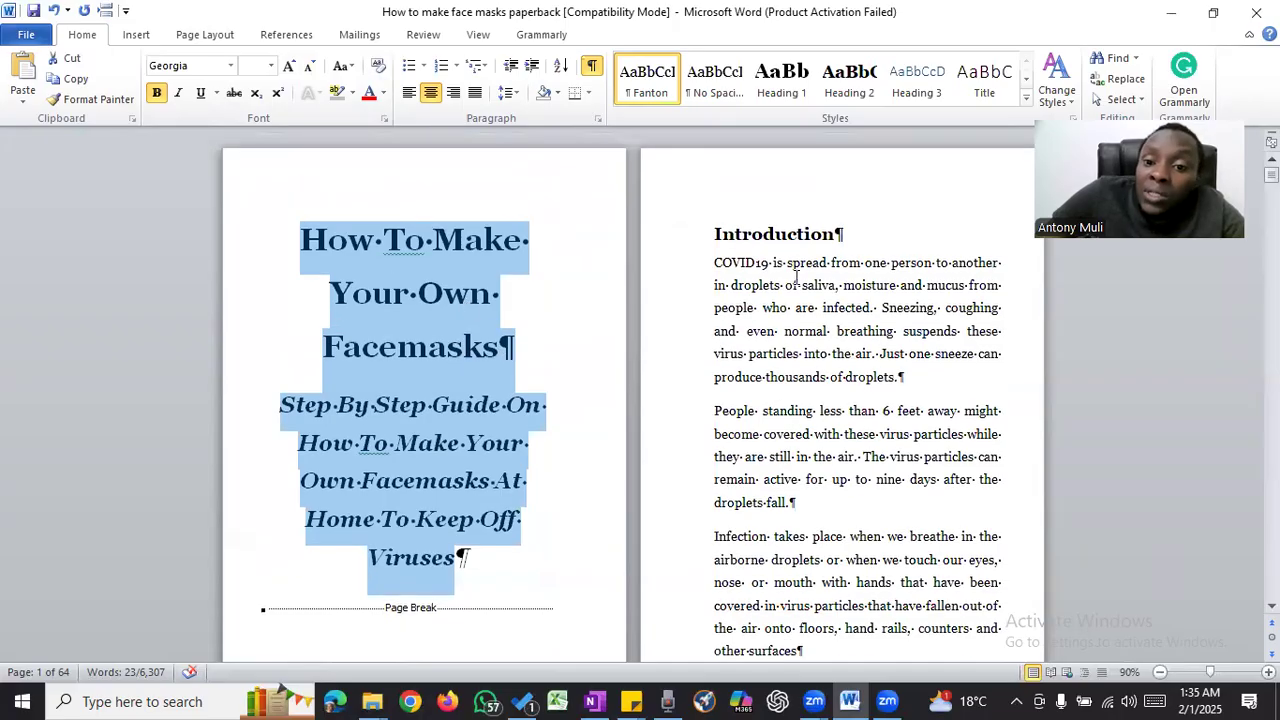
{"action": "left_click", "coordinate": [855, 288]}
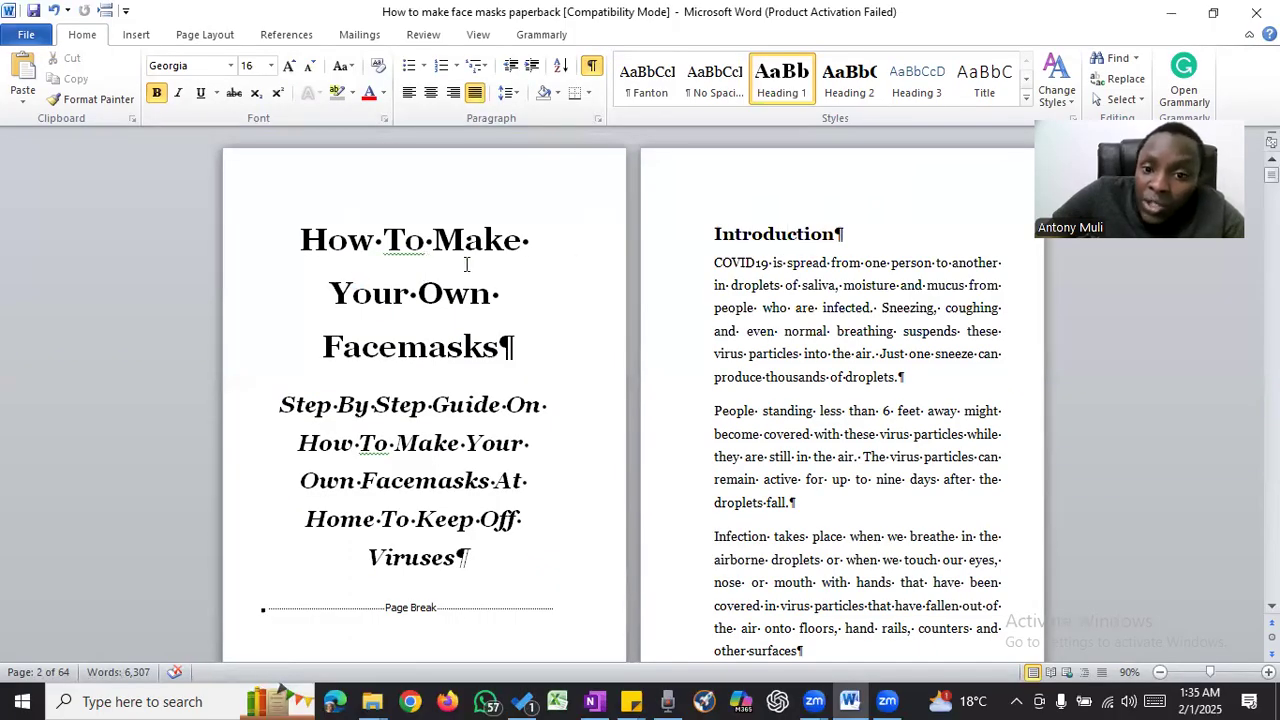
{"action": "left_click", "coordinate": [427, 258]}
{"action": "left_click", "coordinate": [425, 240]}
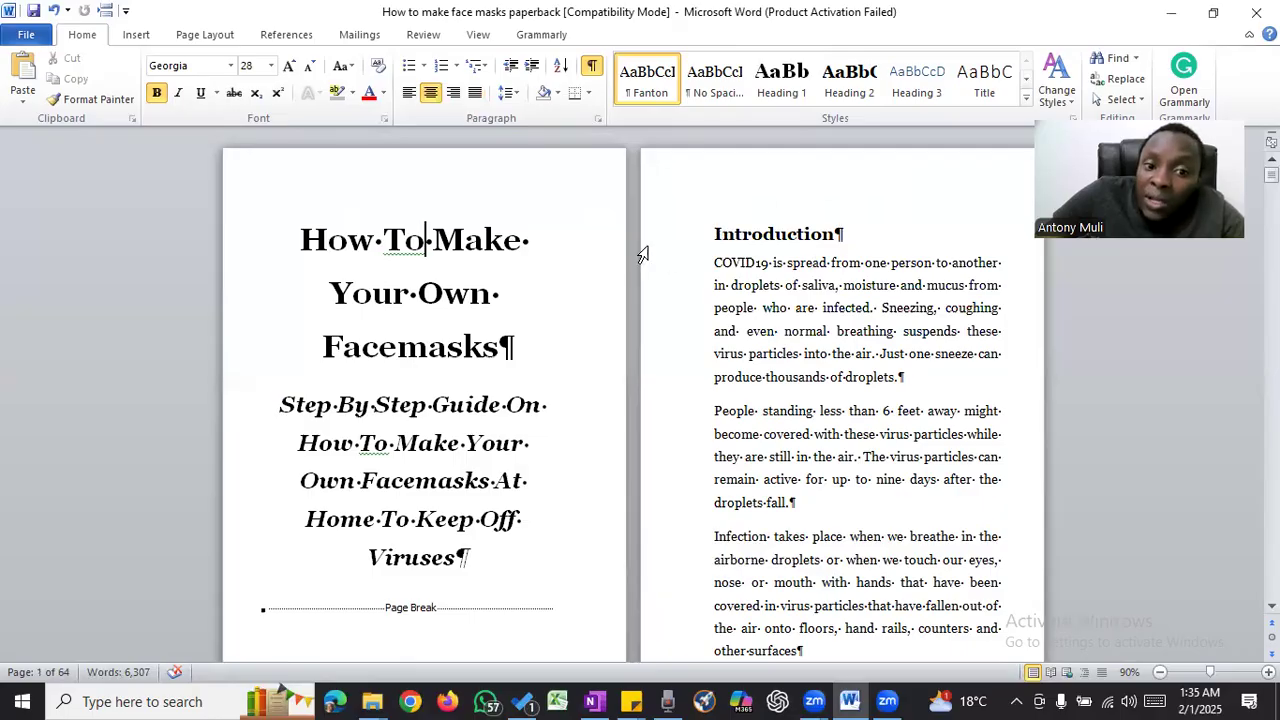
{"action": "triple_click", "coordinate": [355, 268]}
{"action": "key", "text": "ctrl+c"}
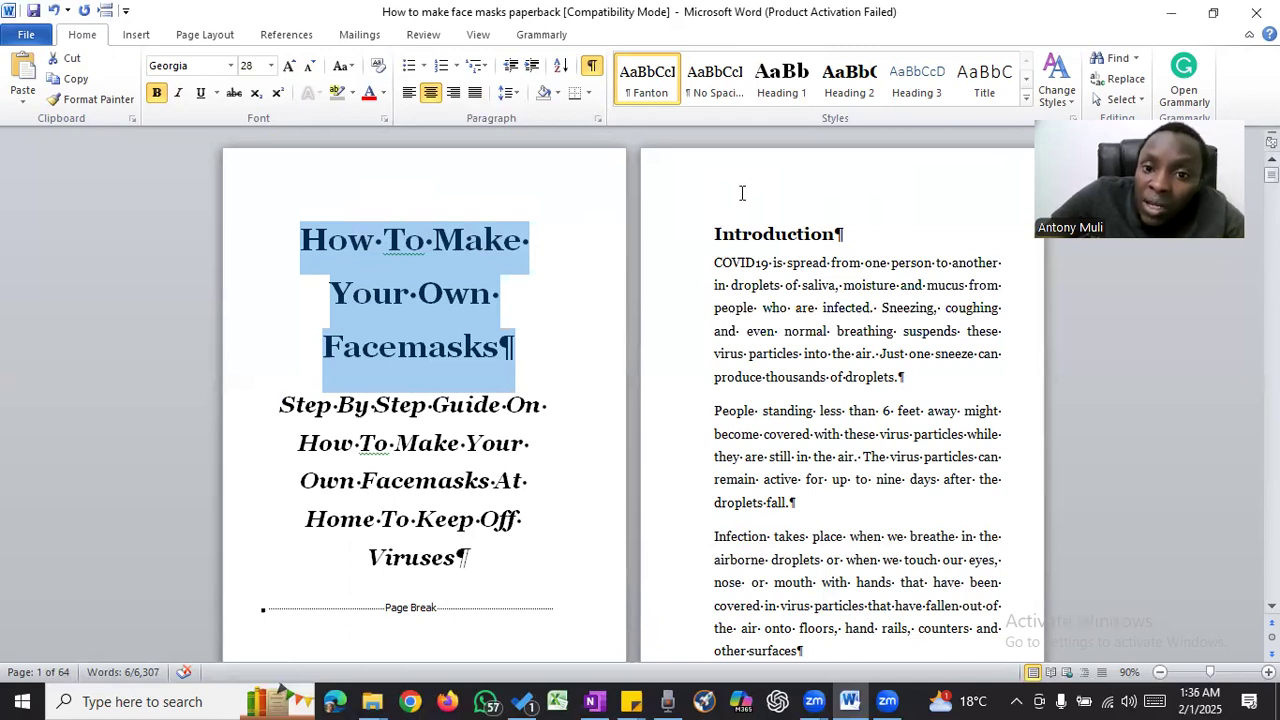
- Open the header on the Introduction page, enable a different first page, and right-align the header
{"action": "double_click", "coordinate": [742, 193]}
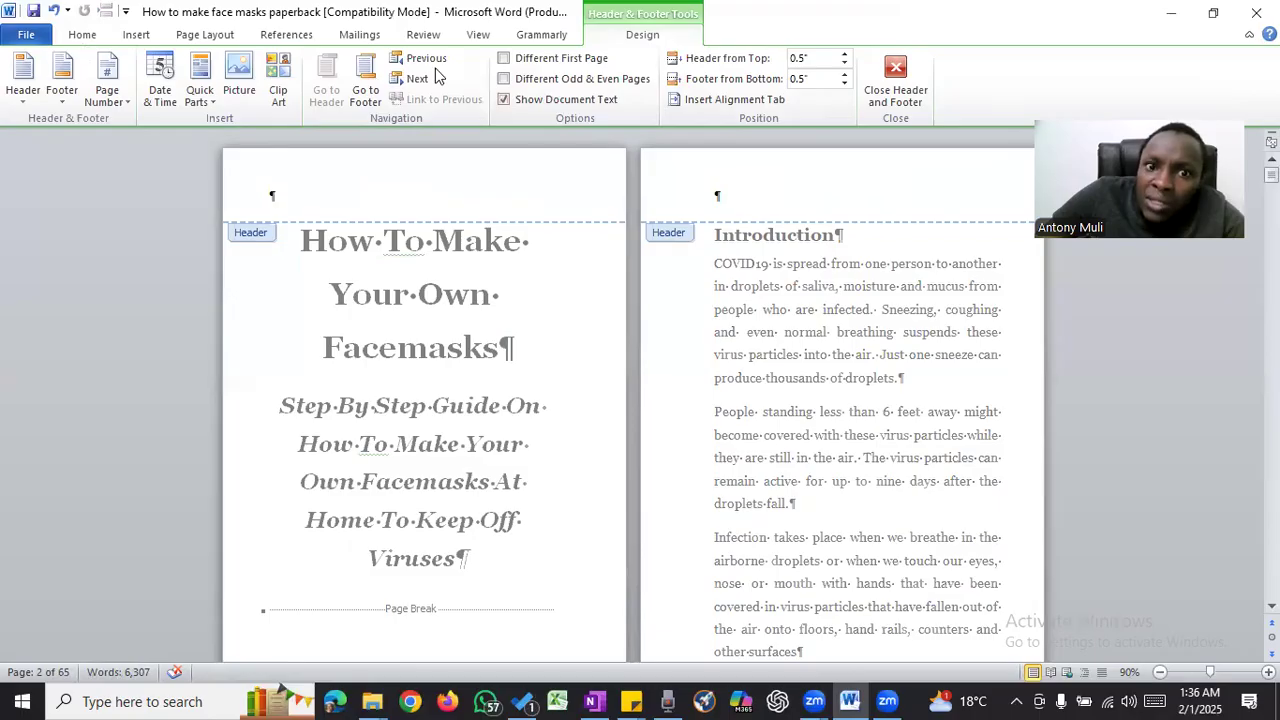
{"action": "left_click", "coordinate": [577, 66]}
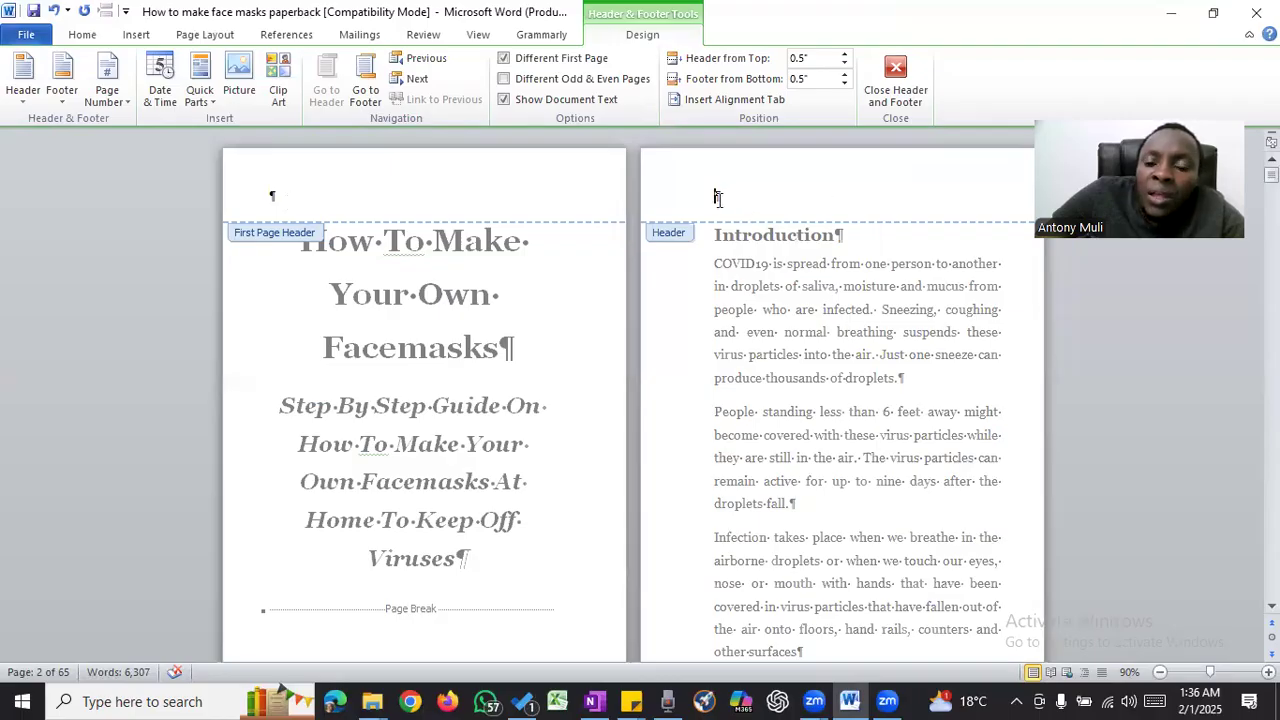
{"action": "left_click", "coordinate": [96, 35]}
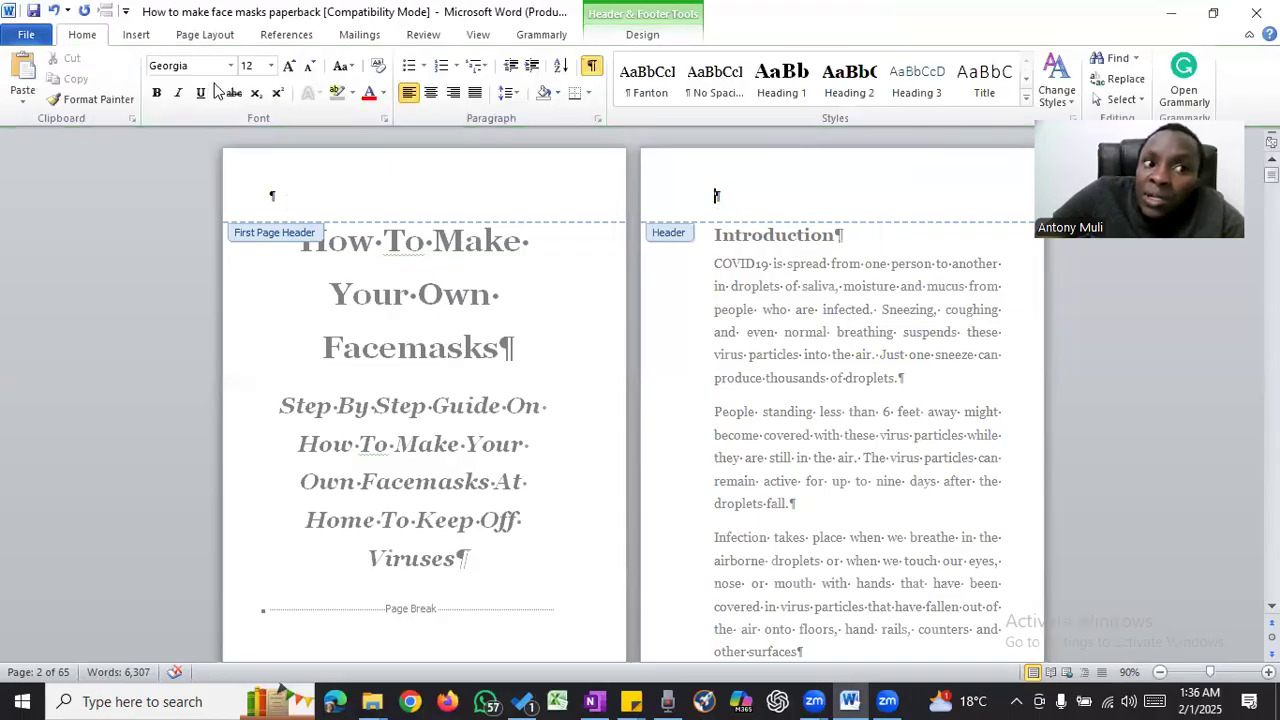
{"action": "left_click", "coordinate": [452, 93]}
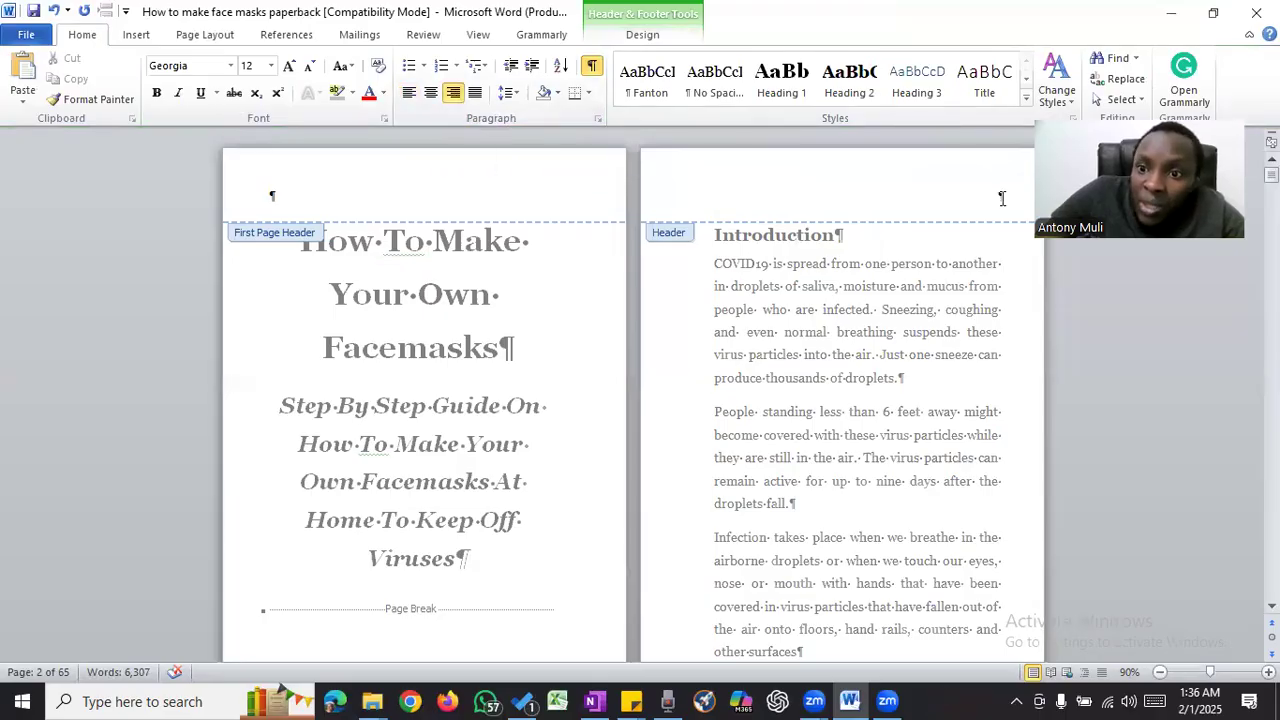
{"action": "right_click", "coordinate": [1002, 198]}
{"action": "left_click", "coordinate": [1099, 277]}
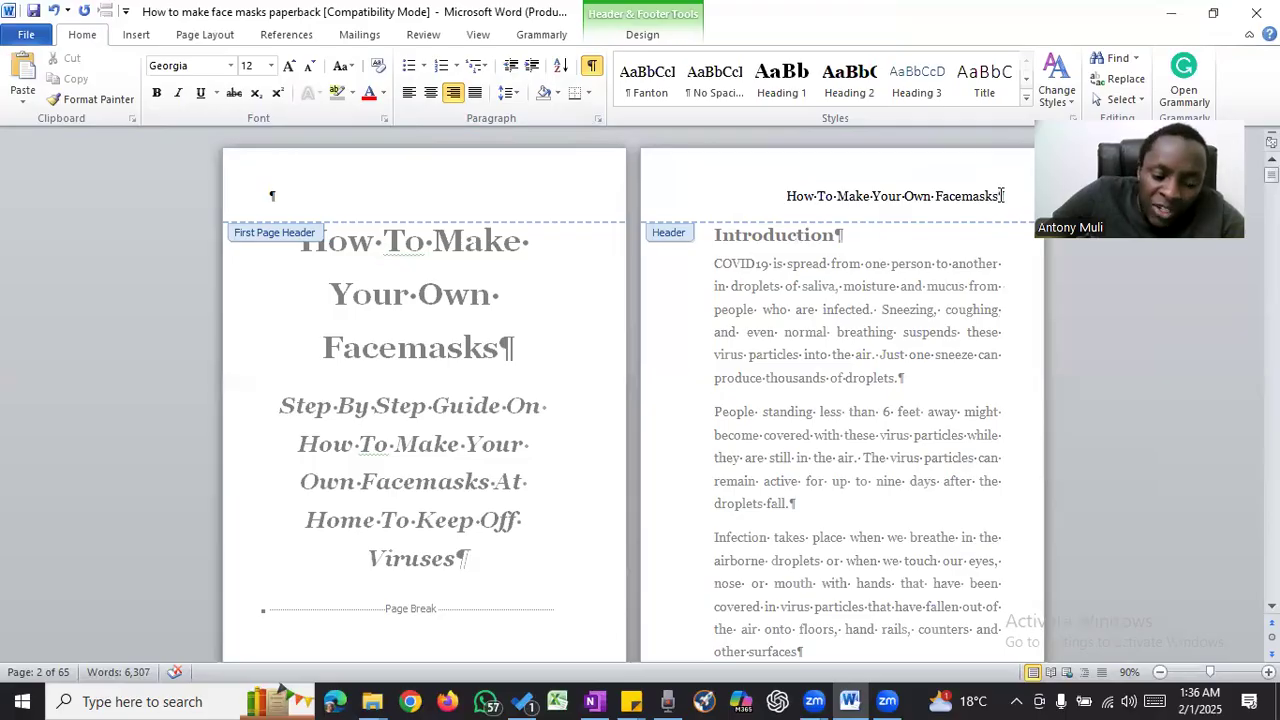
{"action": "key", "text": "ctrl+z"}
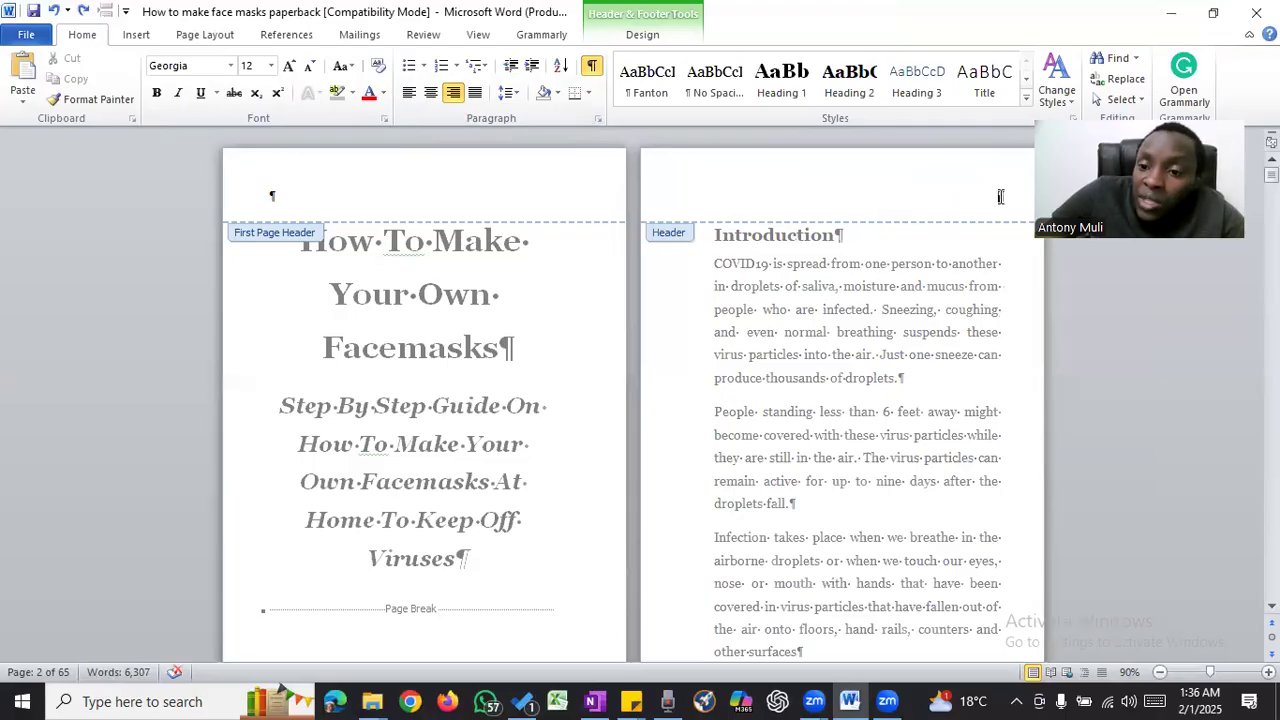
- Paste the copied title "How To Make Your Own Facemasks" into the Introduction page's header, keeping text only
{"action": "right_click", "coordinate": [1000, 198]}
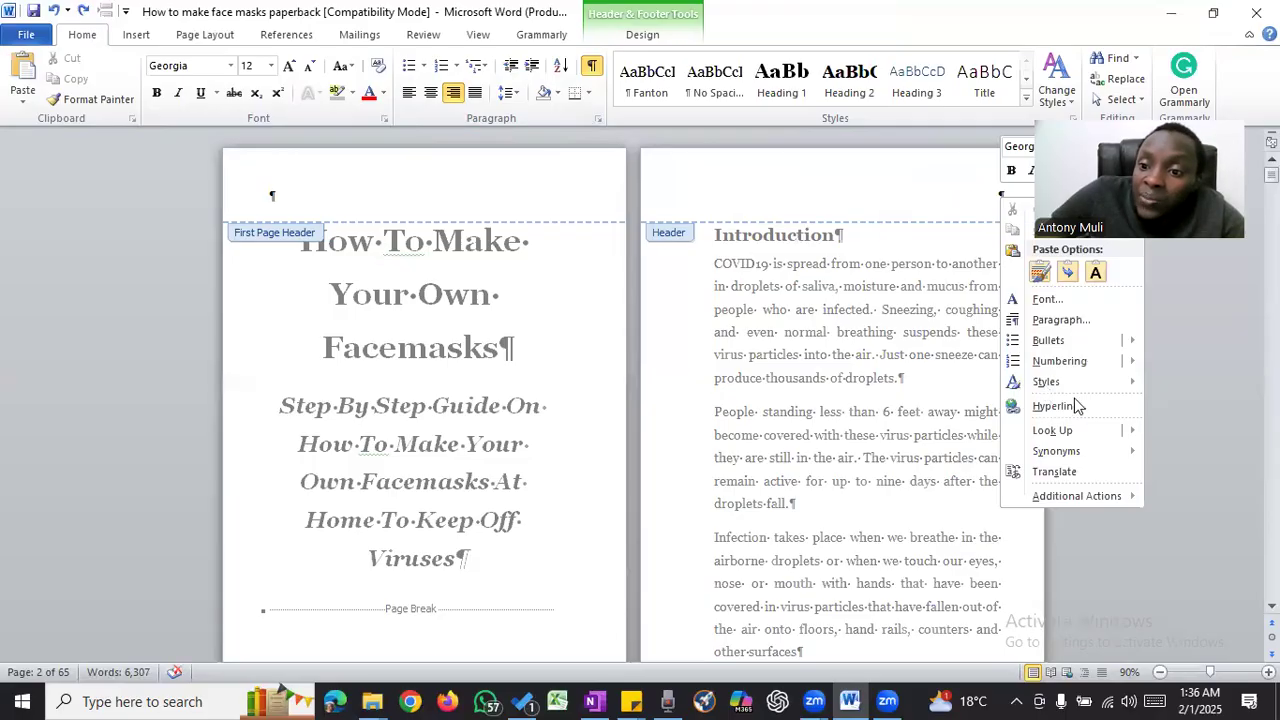
{"action": "left_click", "coordinate": [1096, 273]}
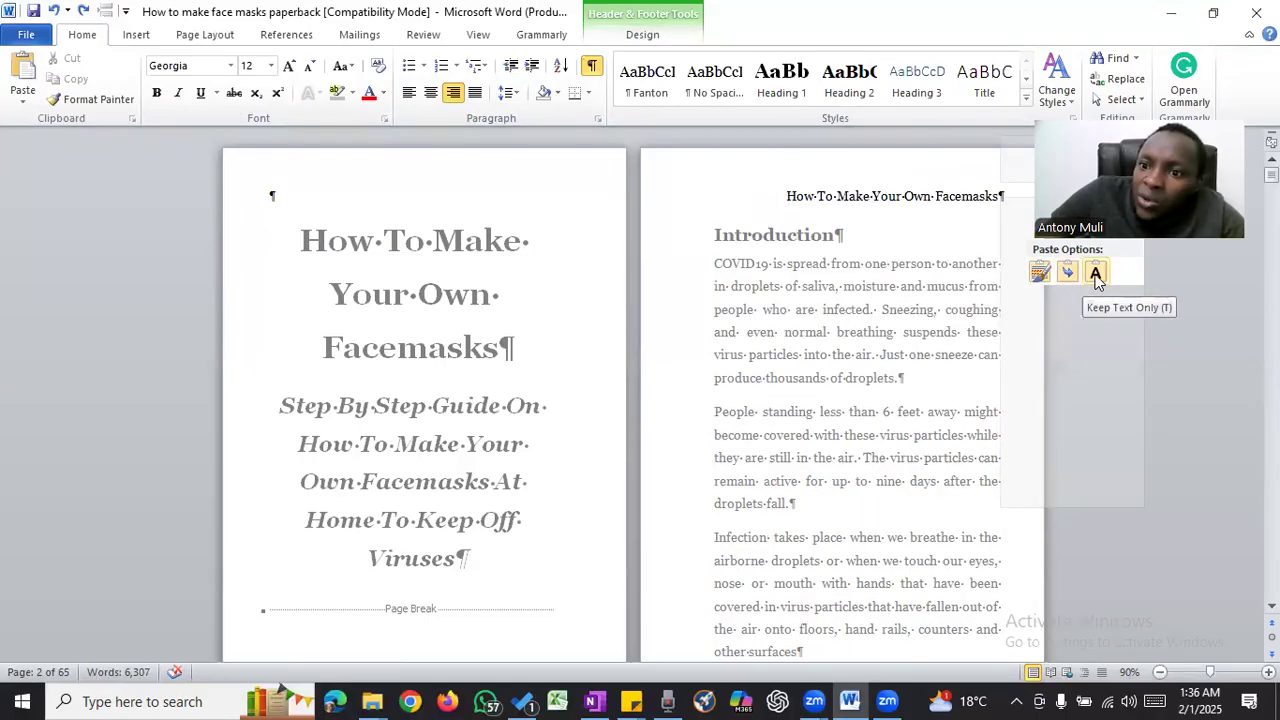
{"action": "left_click", "coordinate": [1096, 276]}
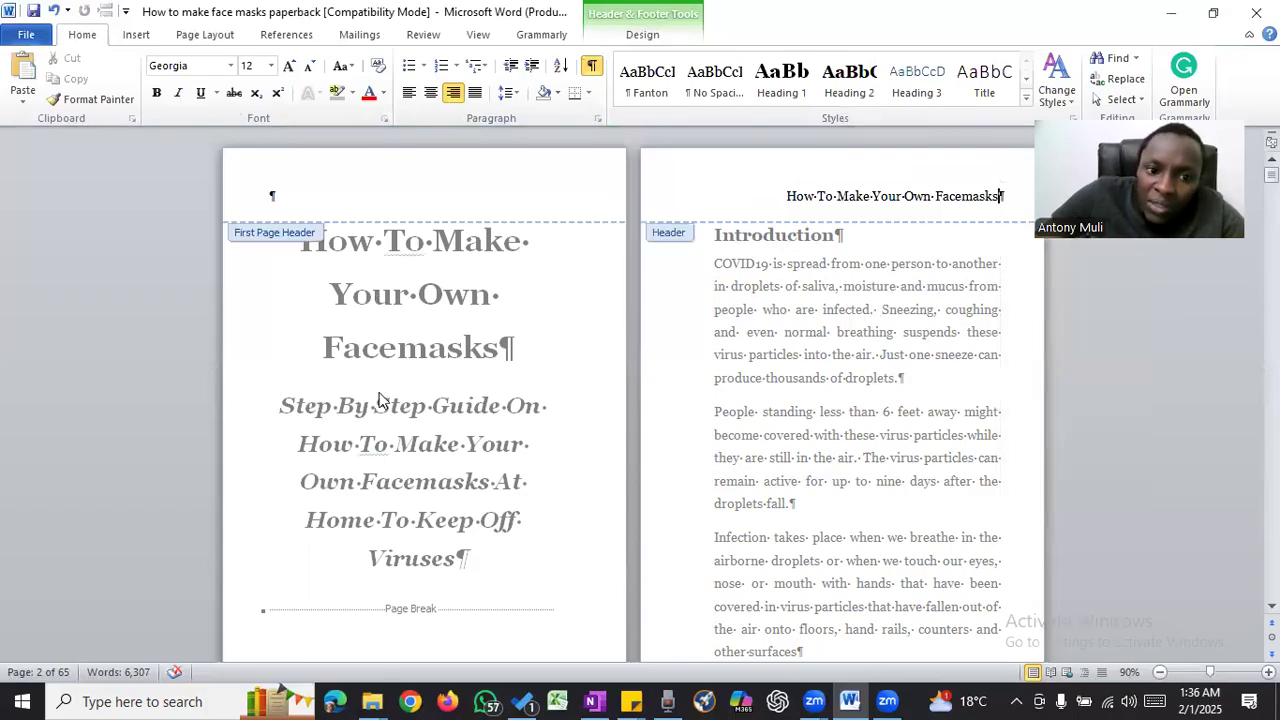
- Select the header title above the Introduction and reduce its font size to 9
{"action": "left_click", "coordinate": [676, 205]}
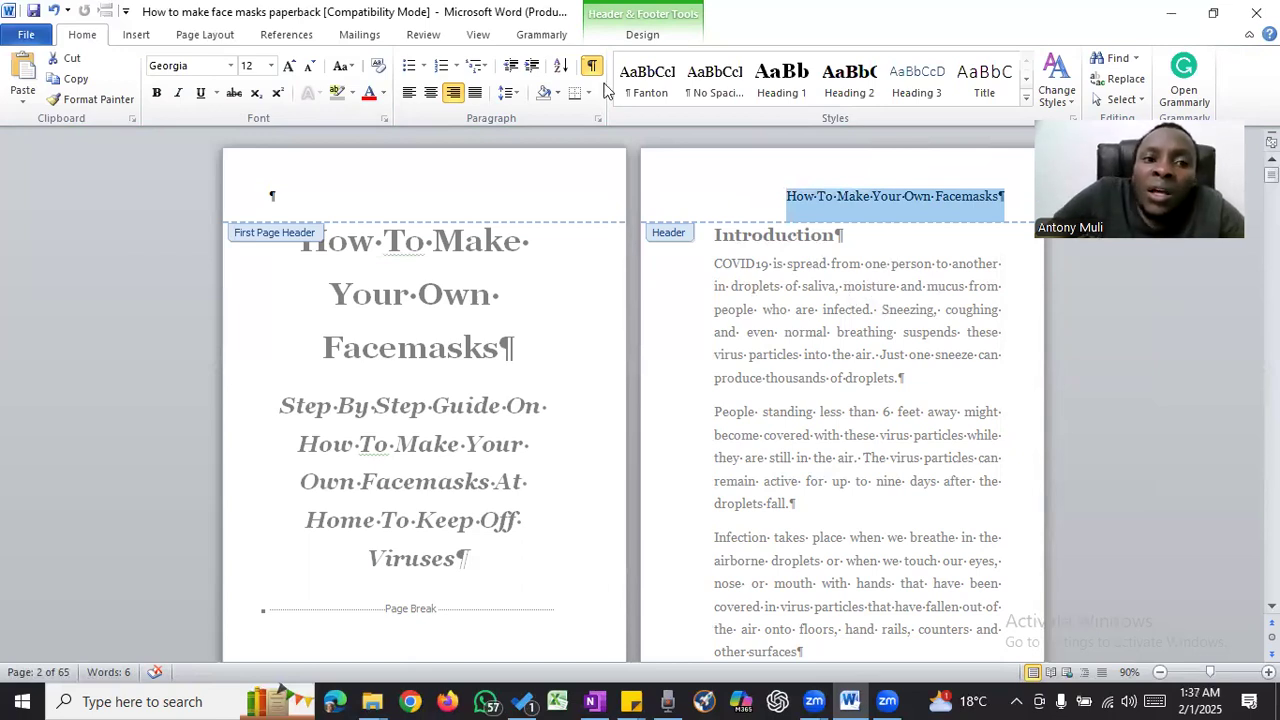
{"action": "left_click", "coordinate": [311, 66]}
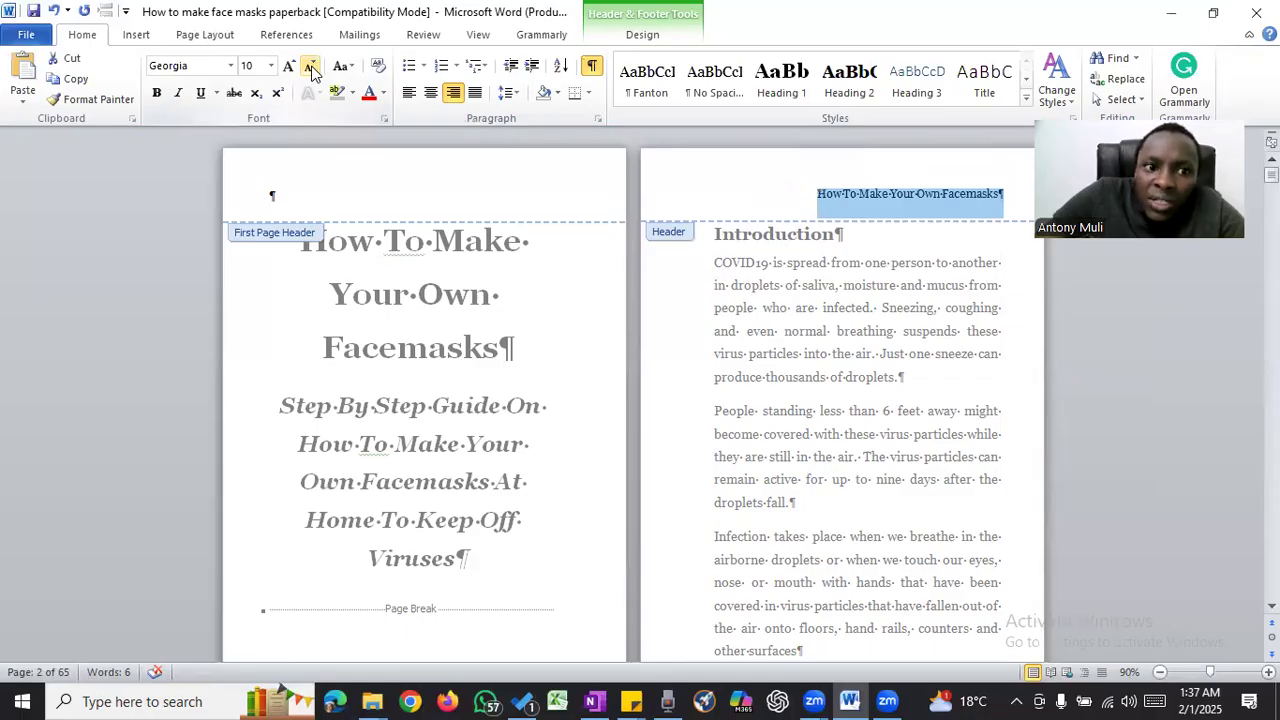
{"action": "left_click", "coordinate": [311, 66]}
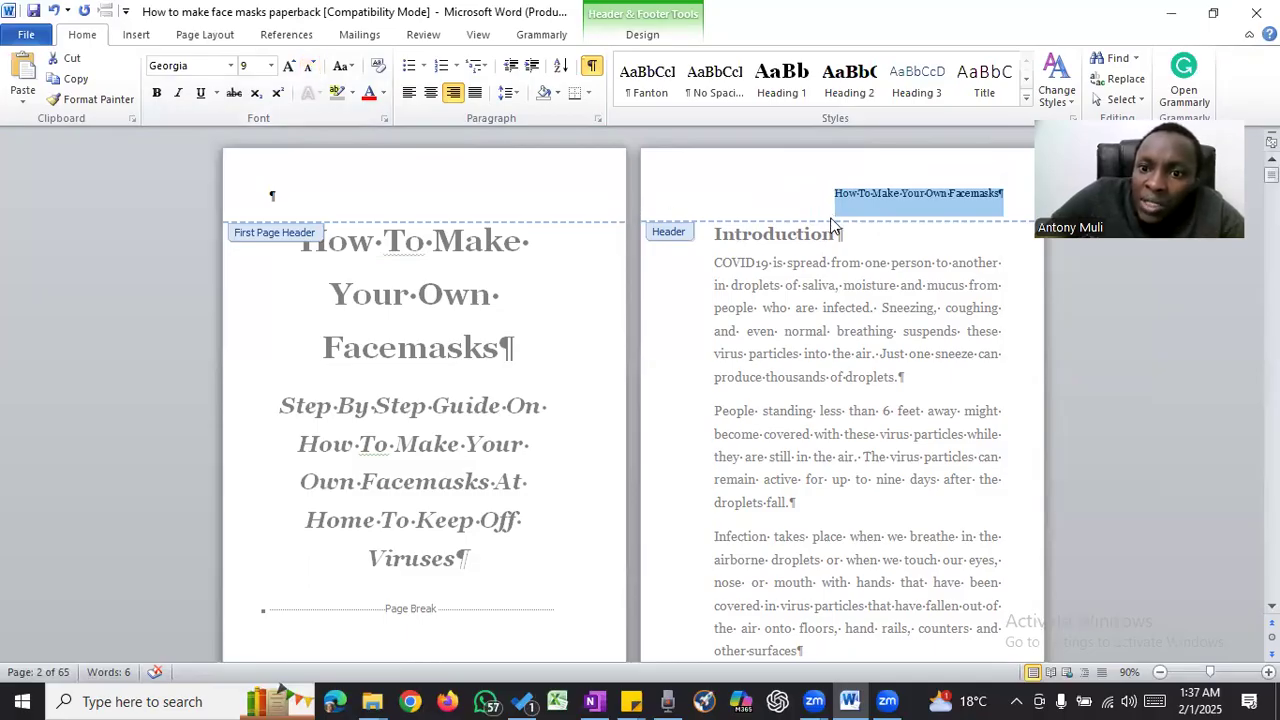
{"action": "scroll", "coordinate": [830, 219], "scroll_direction": "down", "scroll_amount": 3}
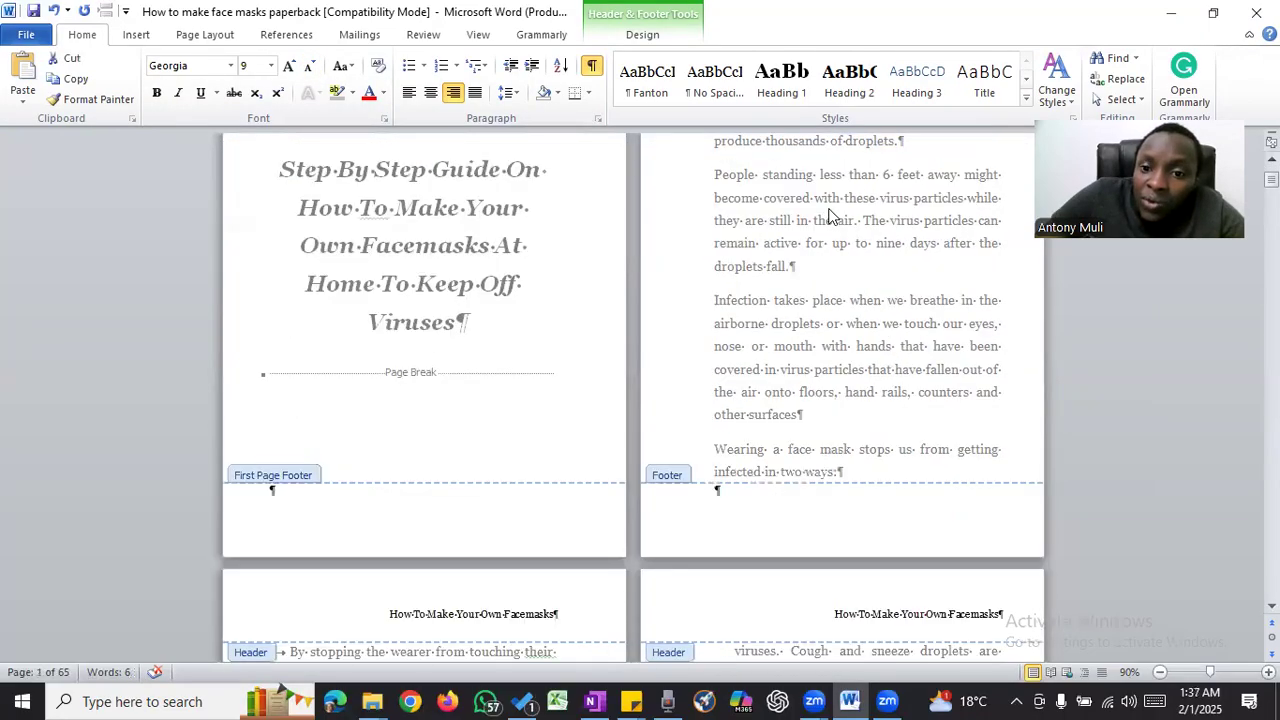
{"action": "scroll", "coordinate": [830, 219], "scroll_direction": "up", "scroll_amount": 2}
{"action": "scroll", "coordinate": [815, 235], "scroll_direction": "up", "scroll_amount": 2}
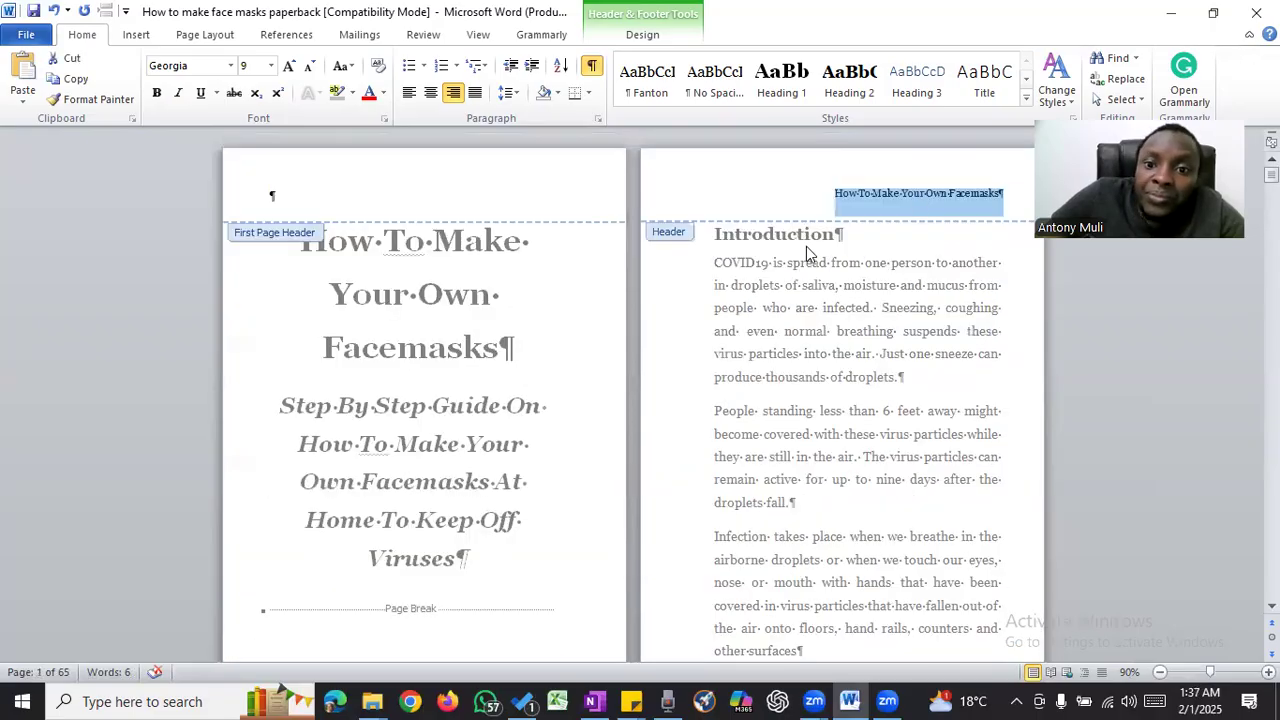
- Place the cursor in the Introduction page's footer and align it to the right
{"action": "scroll", "coordinate": [803, 238], "scroll_direction": "down", "scroll_amount": 3}
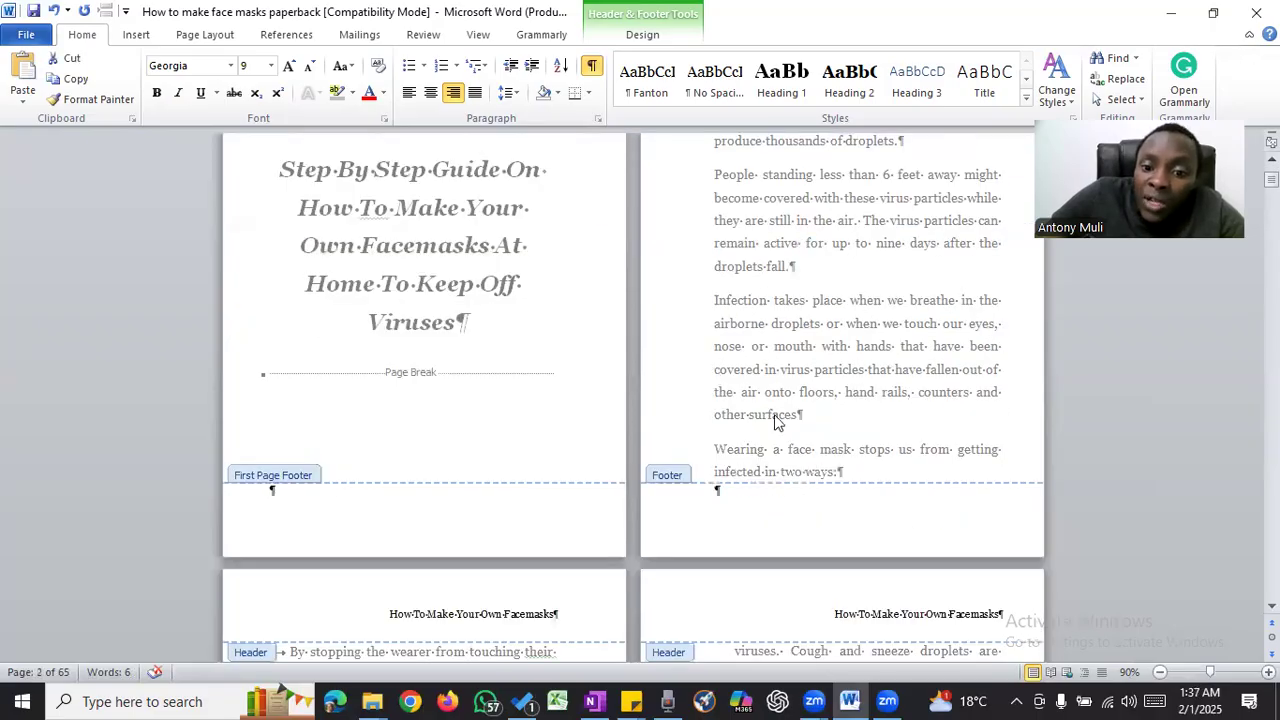
{"action": "left_click", "coordinate": [716, 489]}
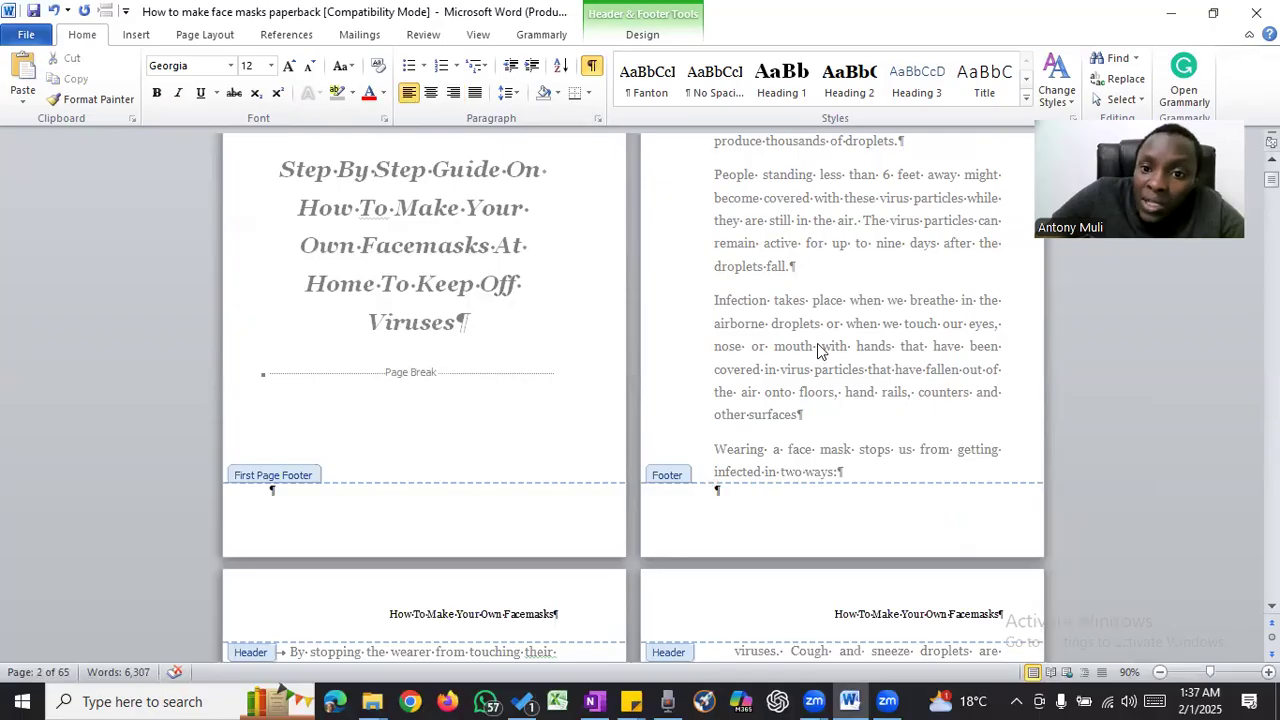
{"action": "scroll", "coordinate": [817, 346], "scroll_direction": "up", "scroll_amount": 3}
{"action": "scroll", "coordinate": [817, 343], "scroll_direction": "down", "scroll_amount": 4}
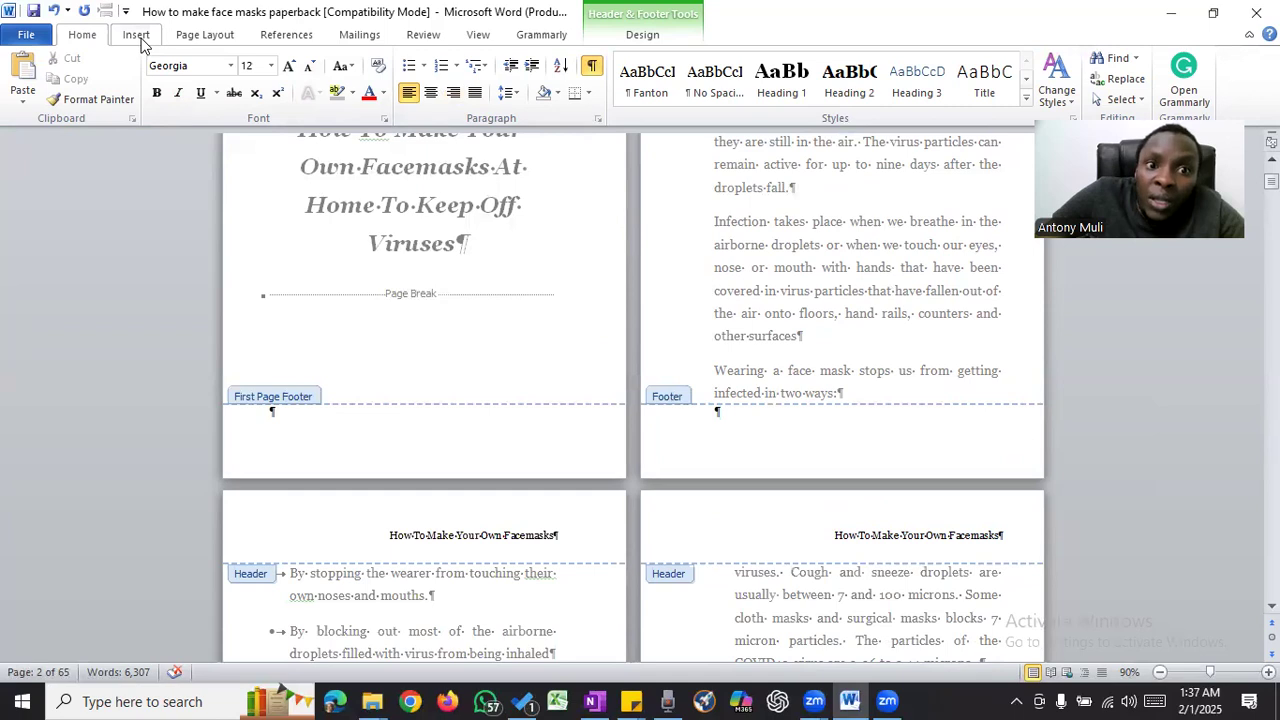
{"action": "left_click", "coordinate": [635, 38]}
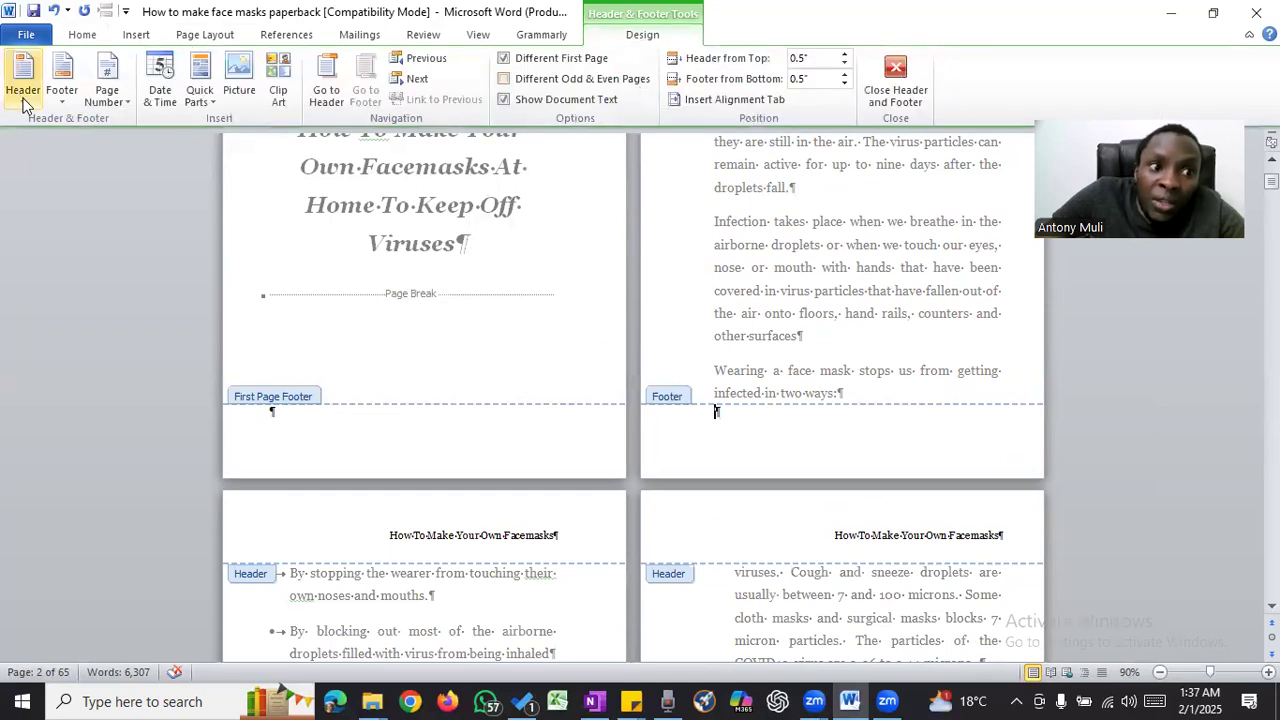
{"action": "left_click", "coordinate": [118, 100]}
{"action": "mouse_move", "coordinate": [217, 186]}
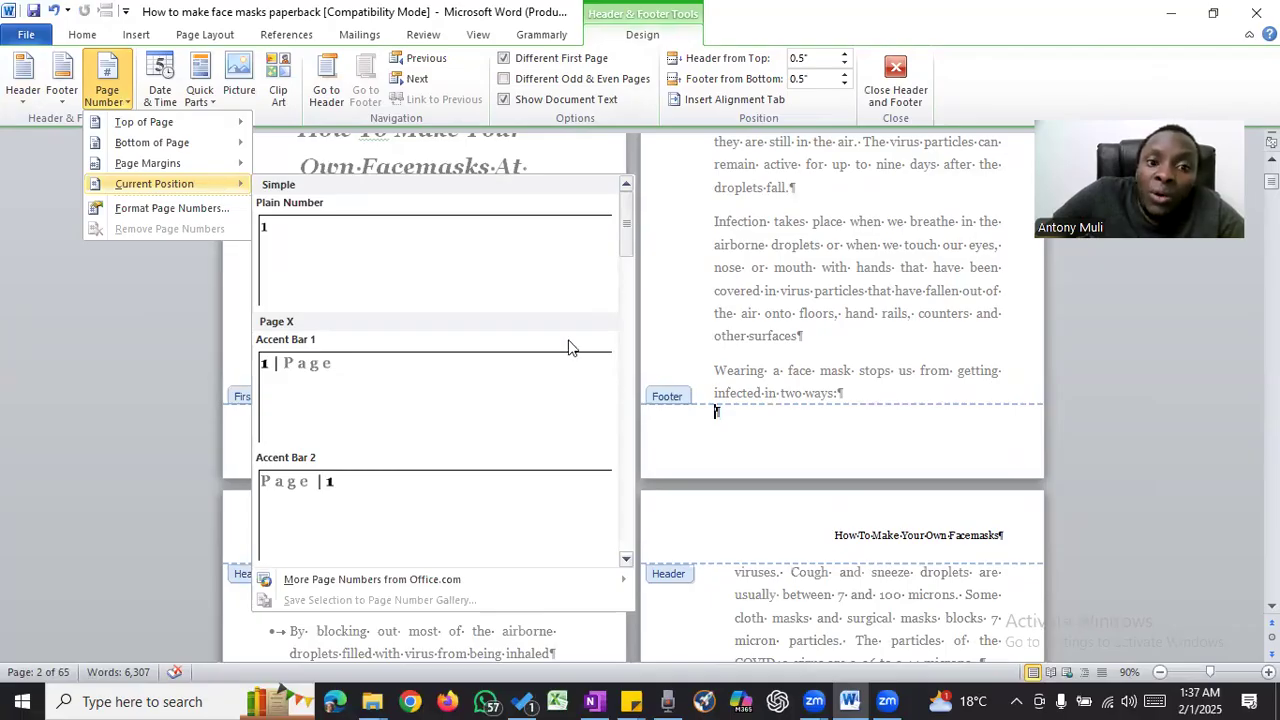
{"action": "left_click", "coordinate": [83, 35]}
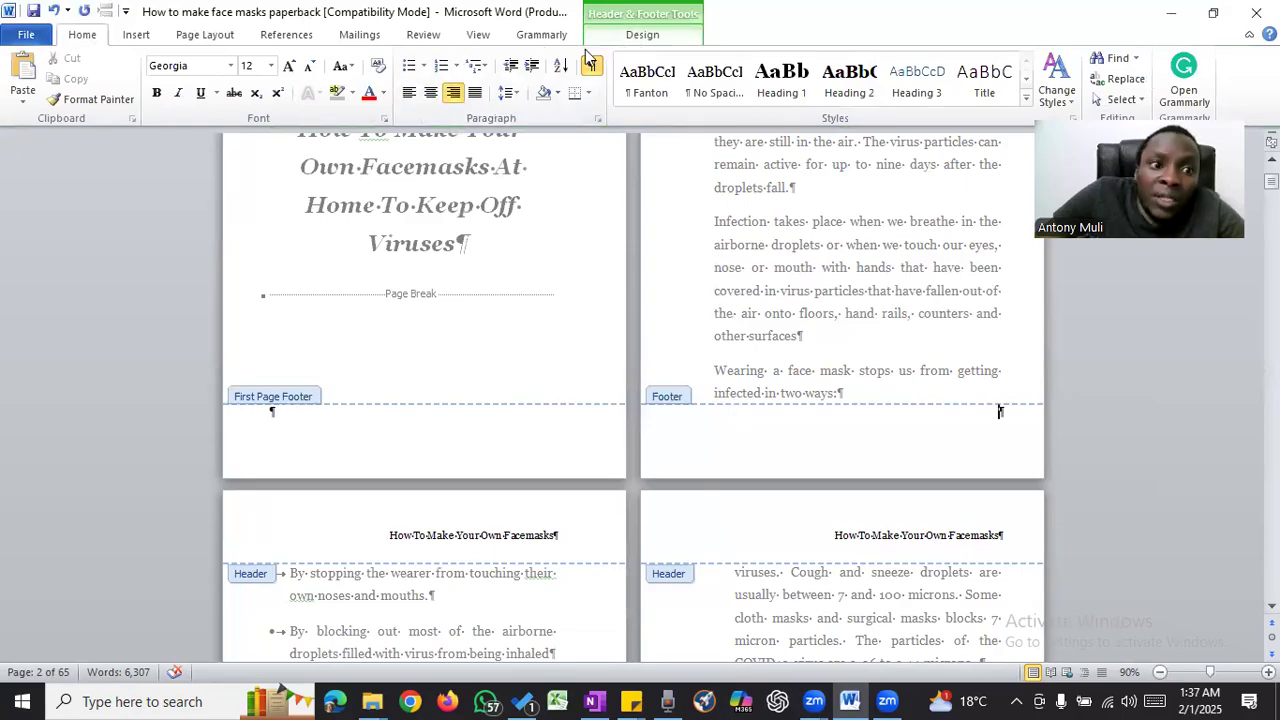
- Insert a Plain Number page number at the current position in the right-aligned footer
{"action": "left_click", "coordinate": [641, 35]}
{"action": "left_click", "coordinate": [112, 96]}
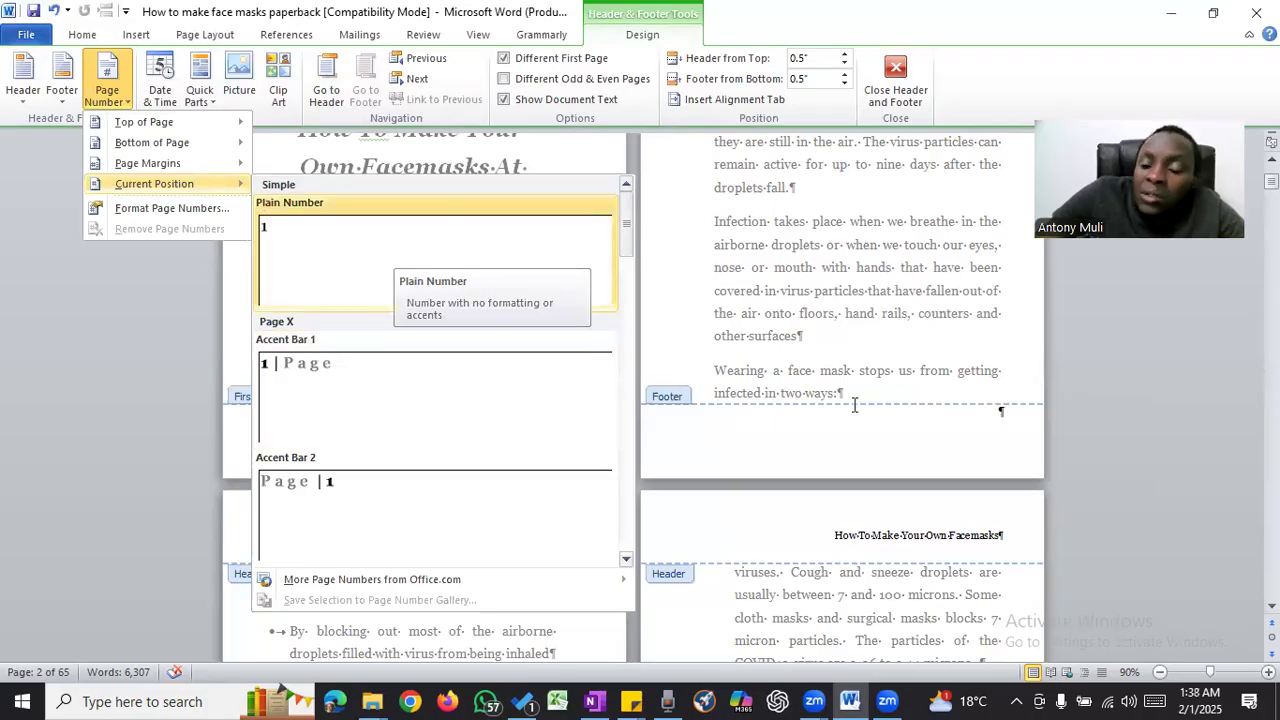
{"action": "key", "text": "Return"}
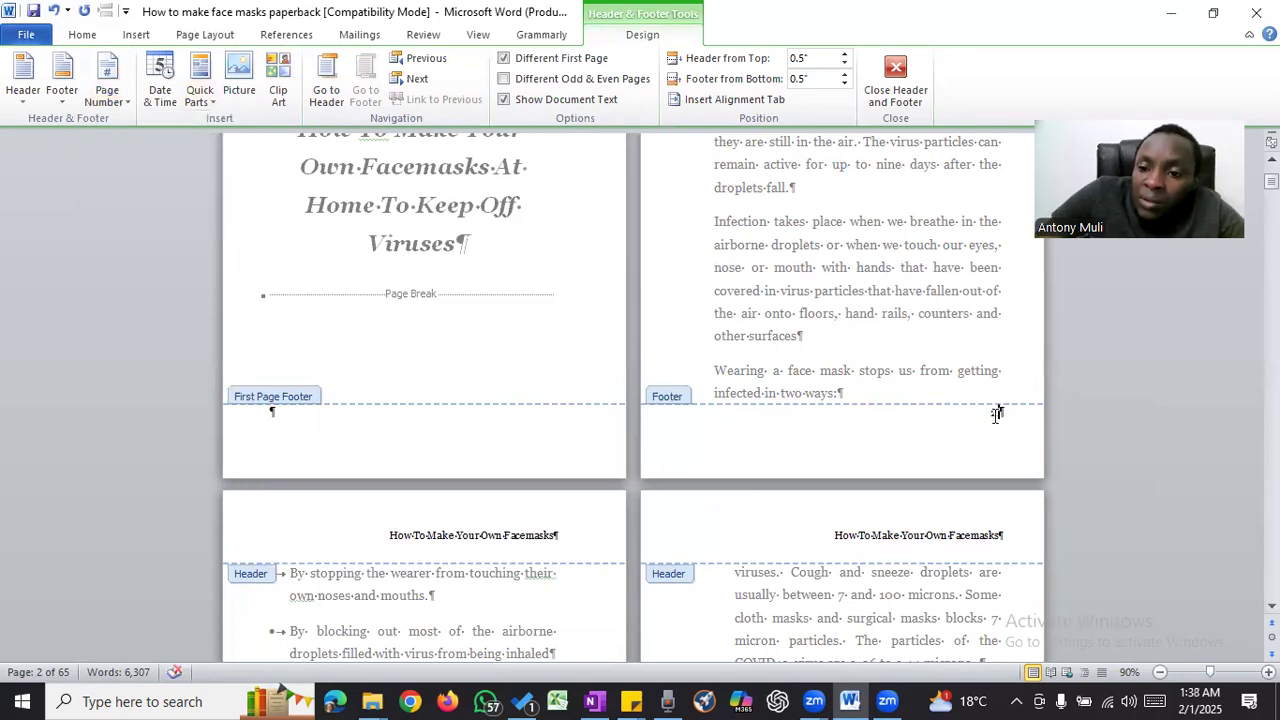
- Examine the running header and footer page number on the title page, the Introduction and the pages that follow
{"action": "scroll", "coordinate": [812, 340], "scroll_direction": "up", "scroll_amount": 3}
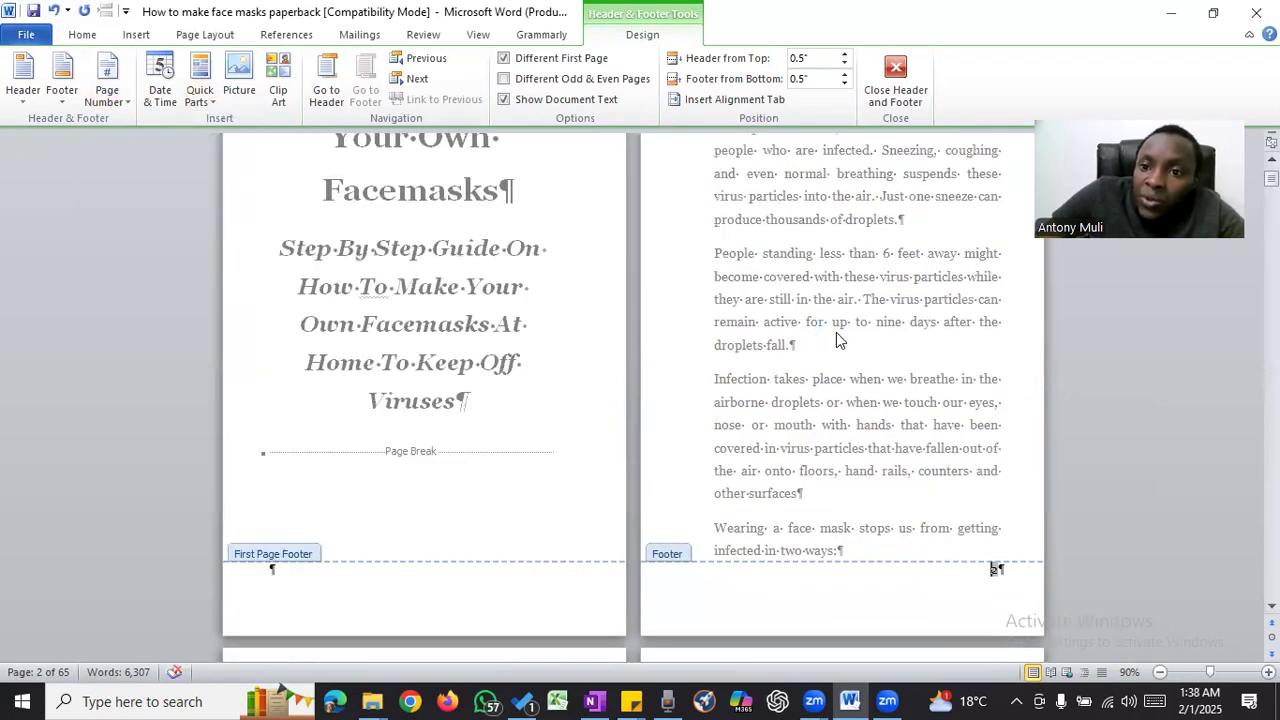
{"action": "scroll", "coordinate": [836, 332], "scroll_direction": "up", "scroll_amount": 3}
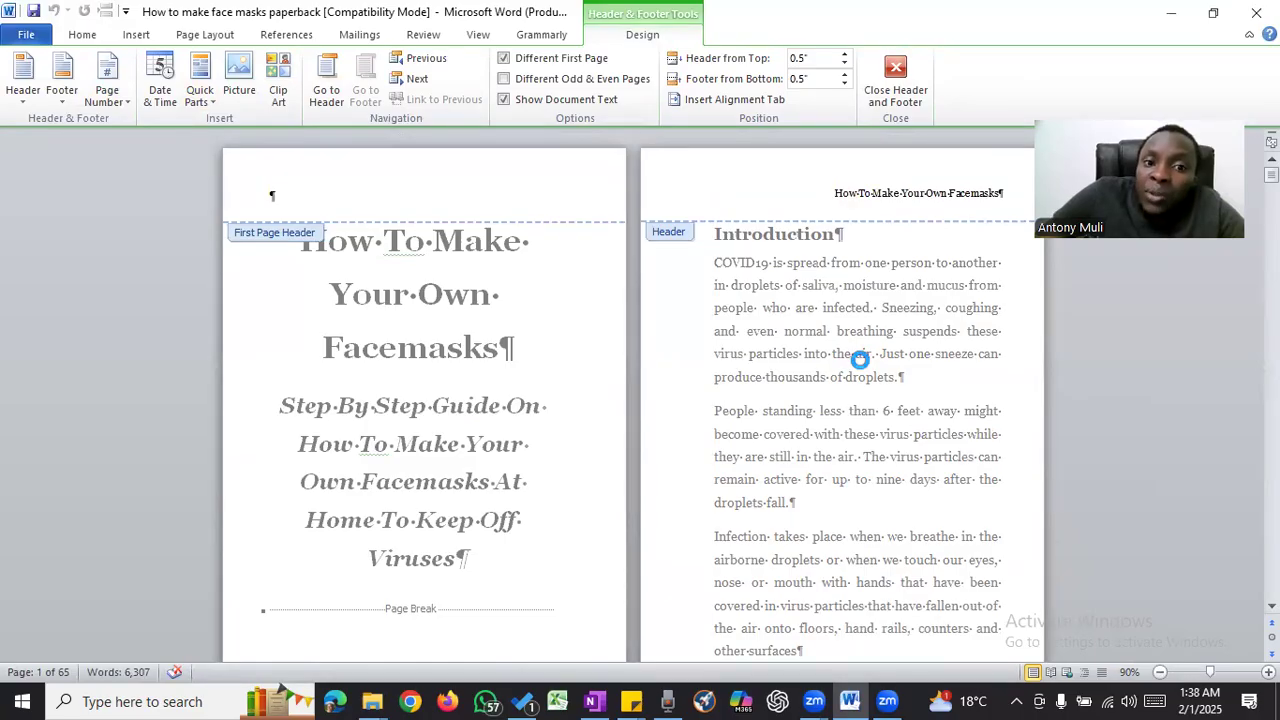
{"action": "scroll", "coordinate": [866, 357], "scroll_direction": "down", "scroll_amount": 5}
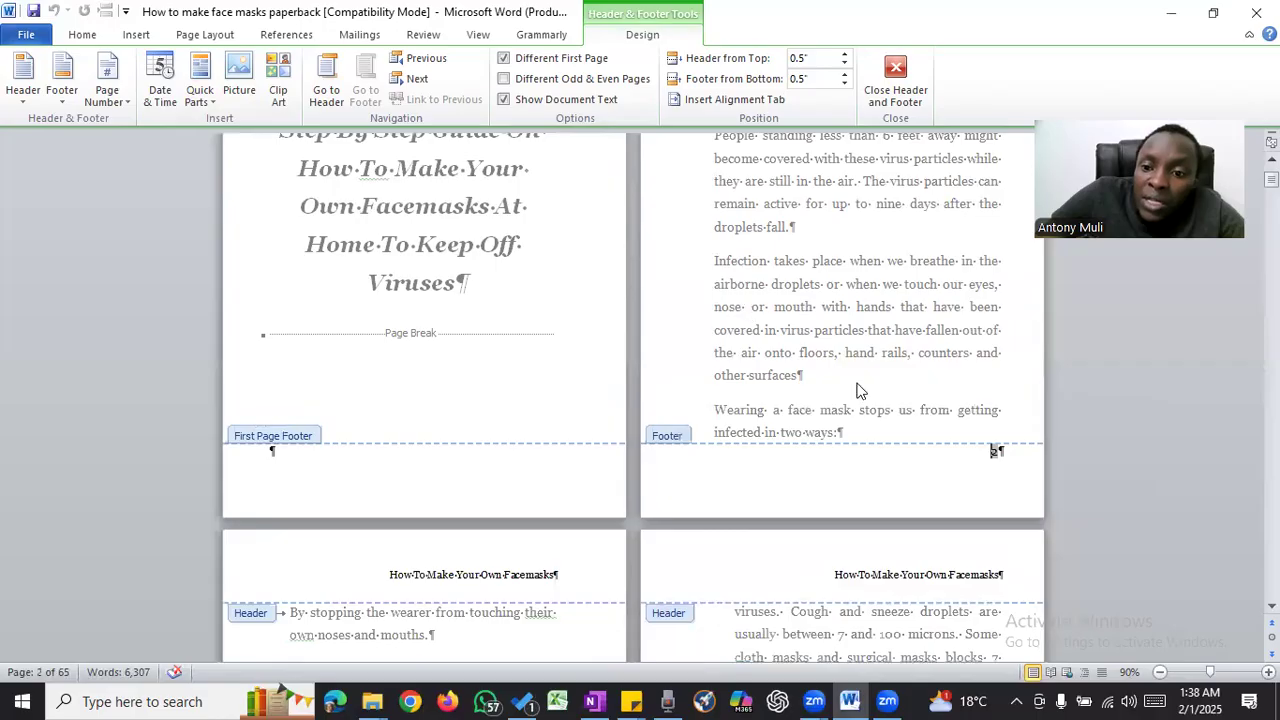
{"action": "scroll", "coordinate": [864, 360], "scroll_direction": "up", "scroll_amount": 1}
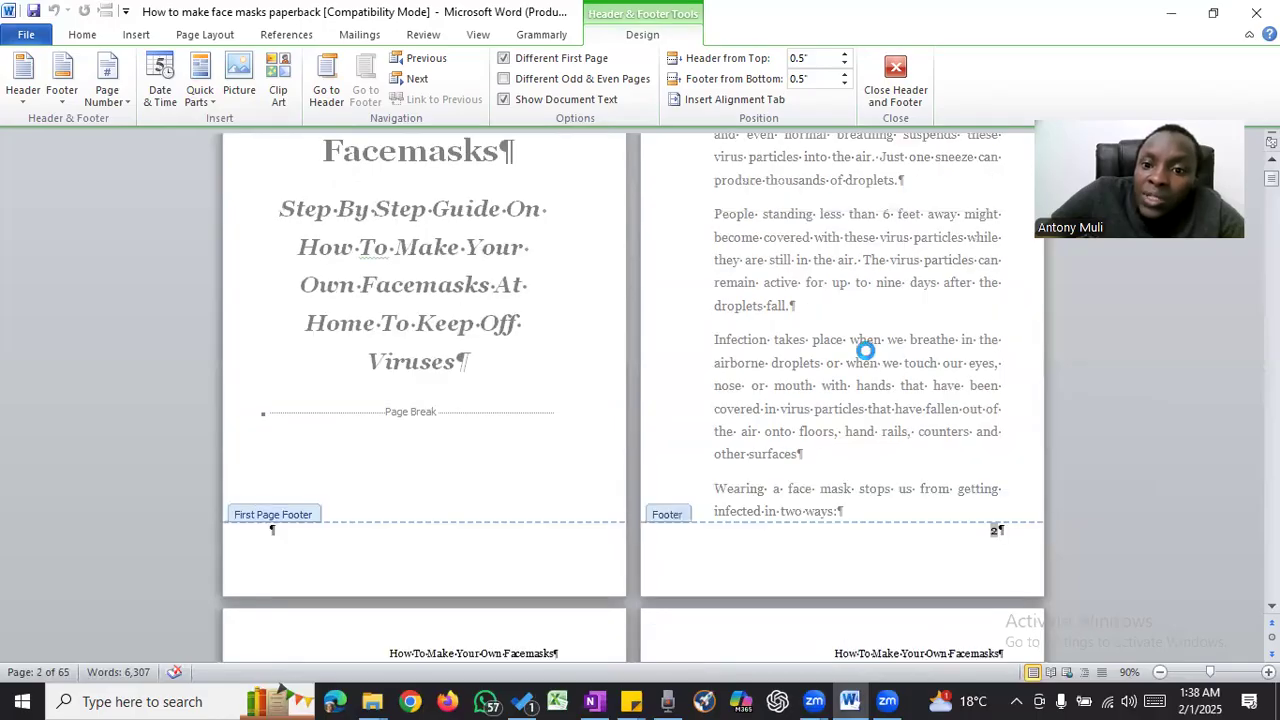
{"action": "scroll", "coordinate": [866, 351], "scroll_direction": "up", "scroll_amount": 3}
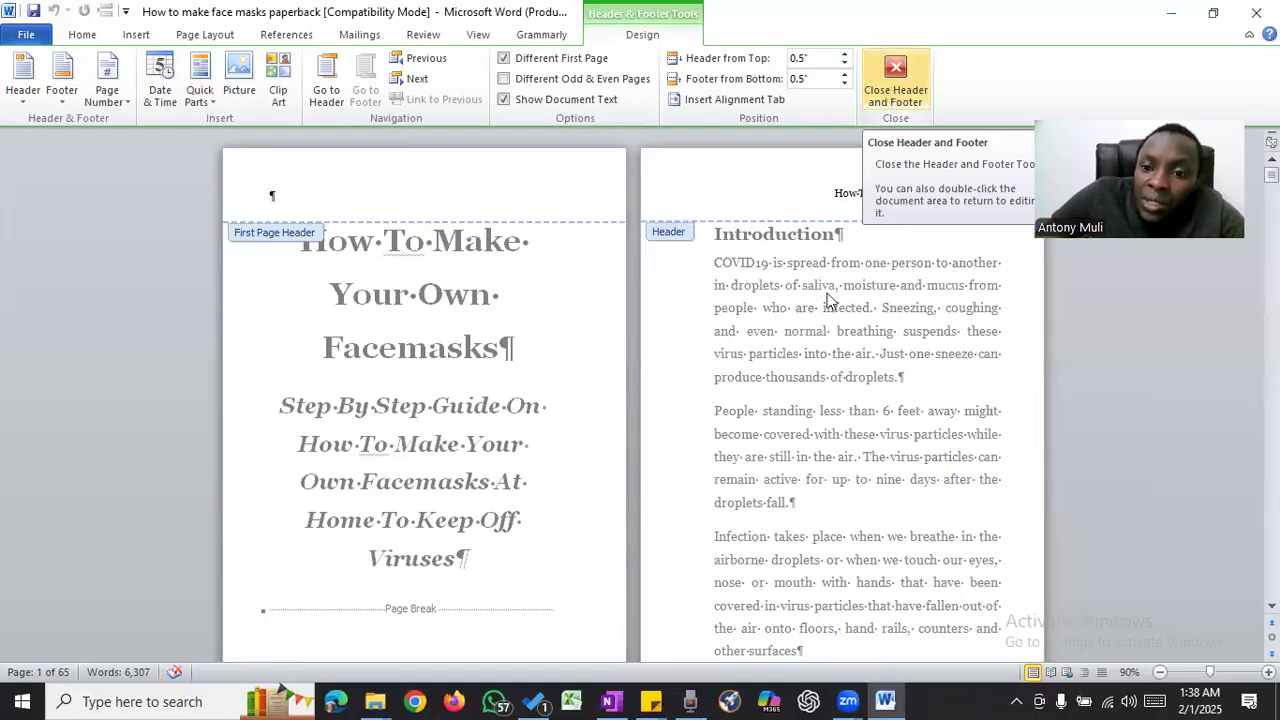
{"action": "scroll", "coordinate": [830, 290], "scroll_direction": "down", "scroll_amount": 5}
{"action": "scroll", "coordinate": [838, 278], "scroll_direction": "up", "scroll_amount": 1}
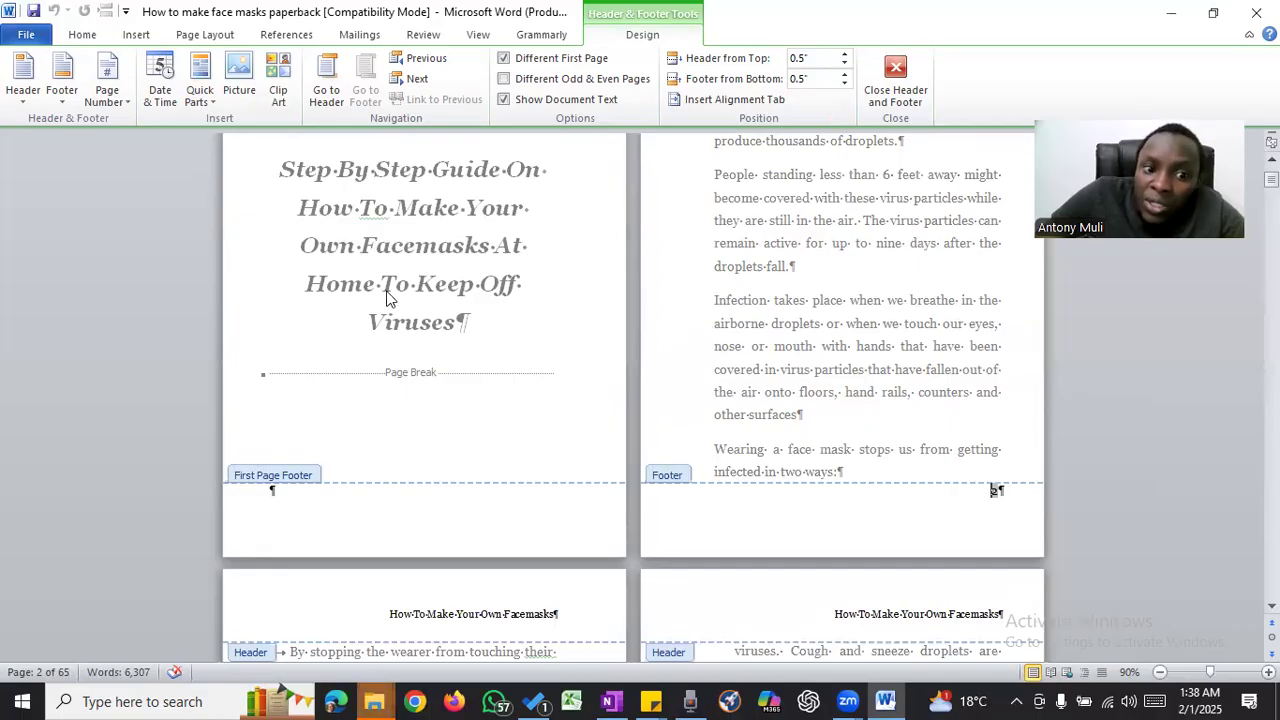
{"action": "scroll", "coordinate": [390, 215], "scroll_direction": "up", "scroll_amount": 5}
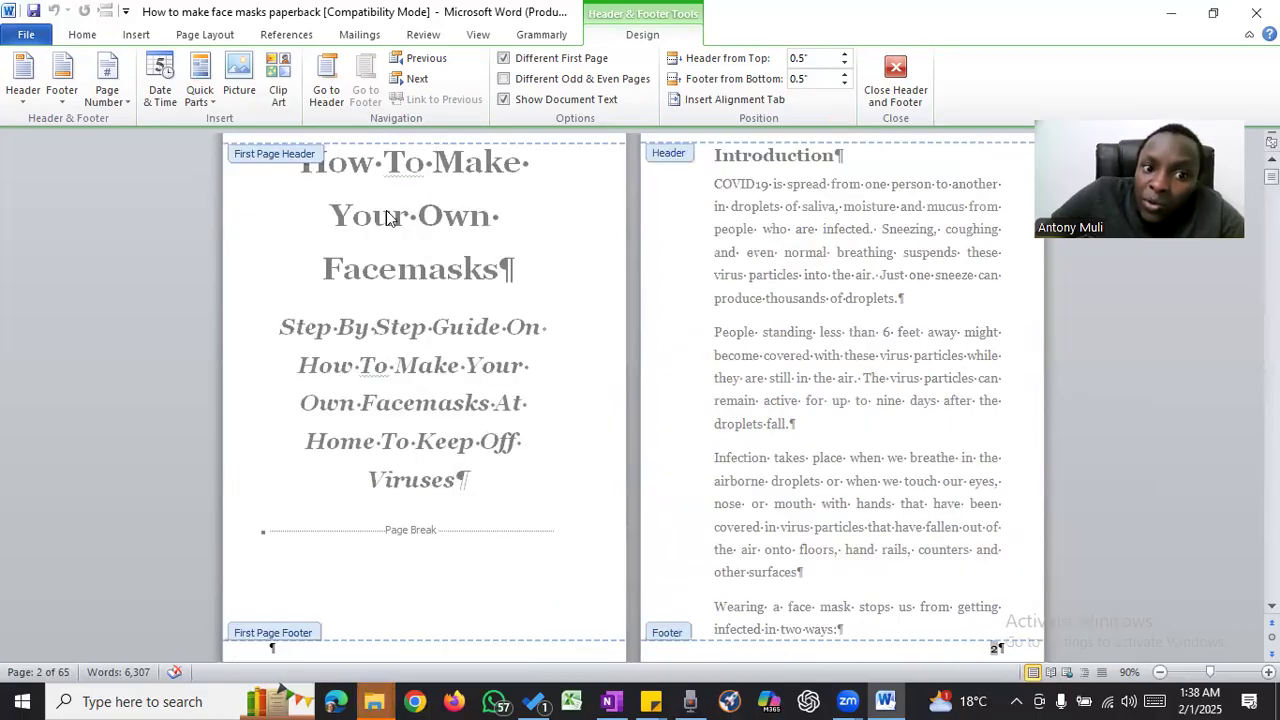
{"action": "scroll", "coordinate": [744, 152], "scroll_direction": "up", "scroll_amount": 1}
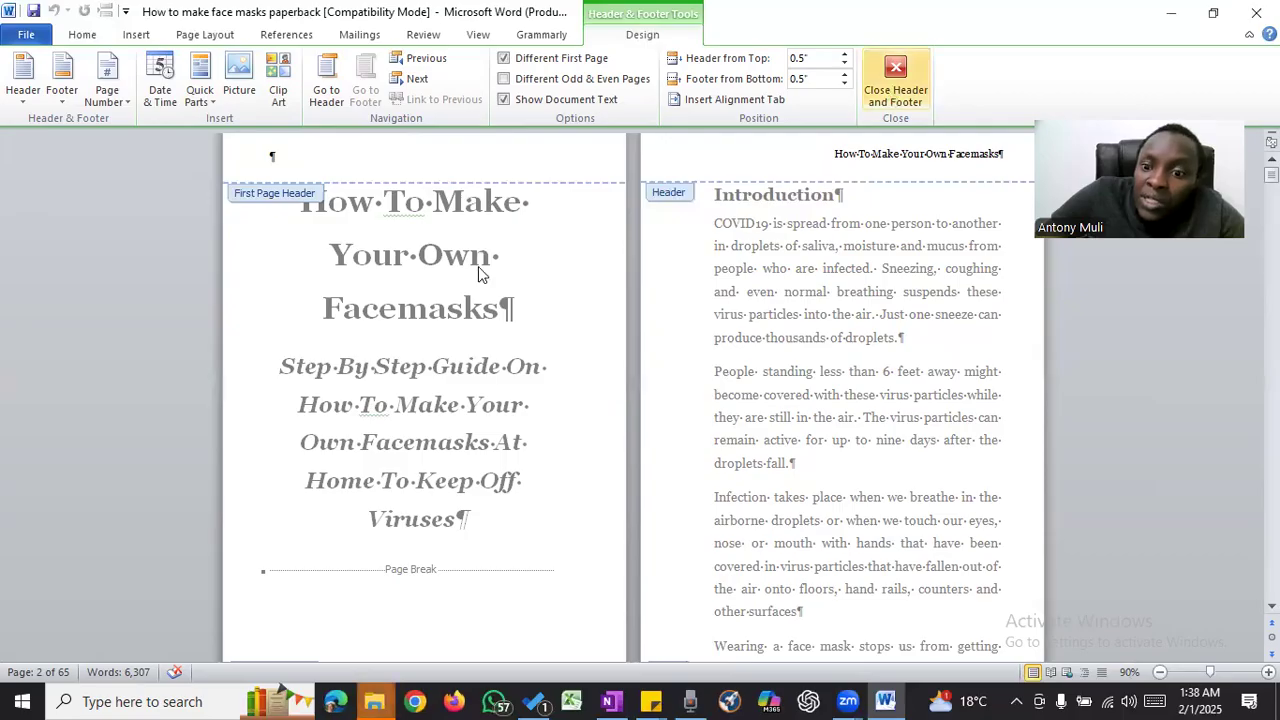
- Check the Introduction's footer page number and the title page's empty footer, and close header and footer editing
{"action": "scroll", "coordinate": [994, 489], "scroll_direction": "down", "scroll_amount": 3}
{"action": "double_click", "coordinate": [996, 491]}
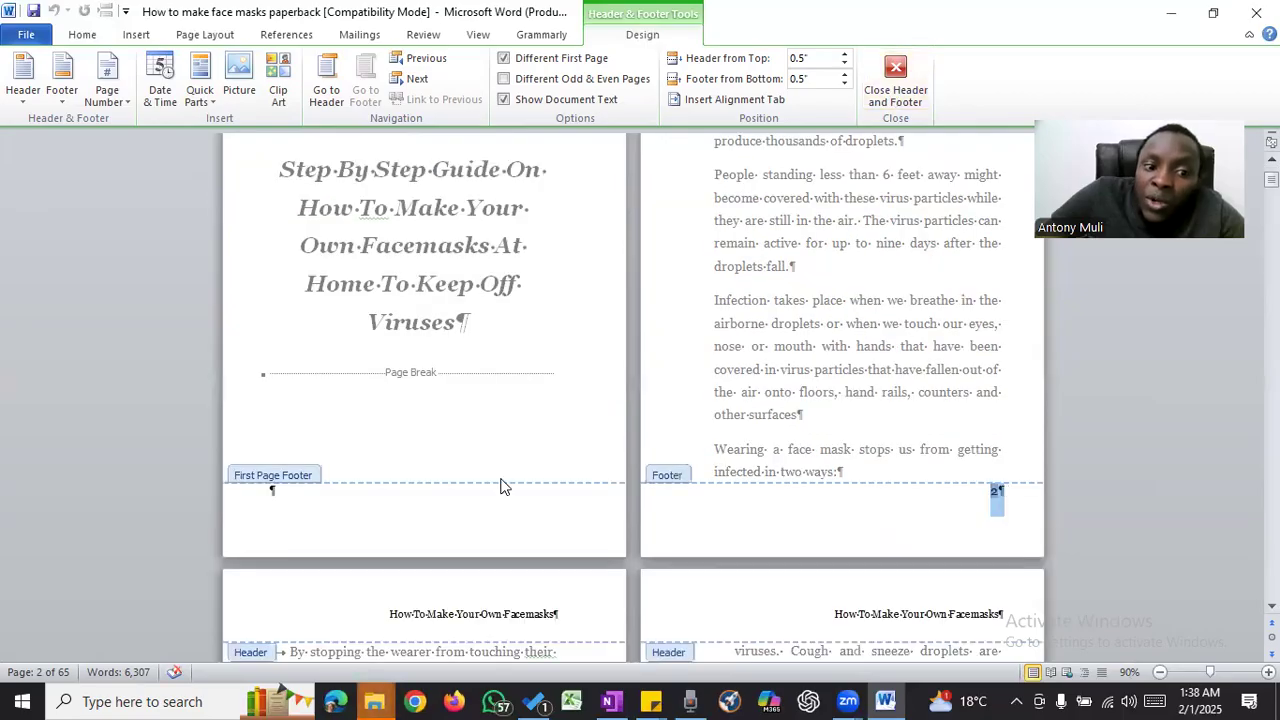
{"action": "left_click", "coordinate": [296, 495]}
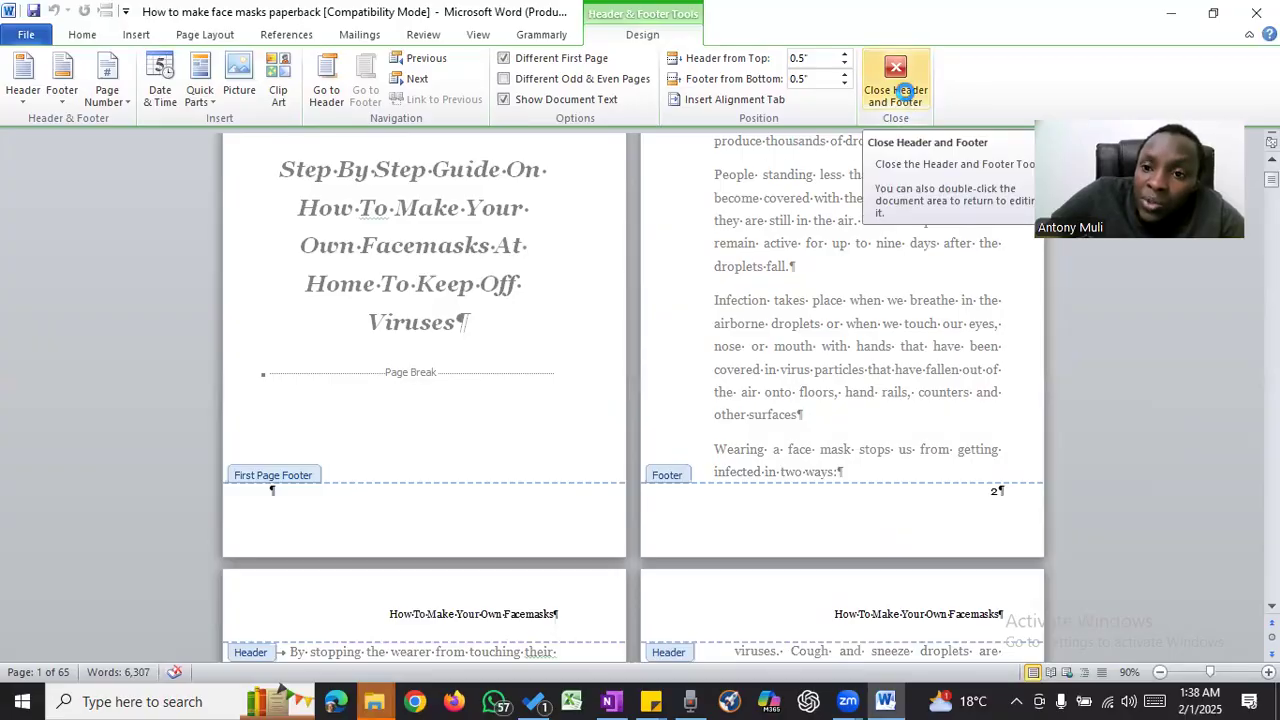
{"action": "left_click", "coordinate": [903, 91]}
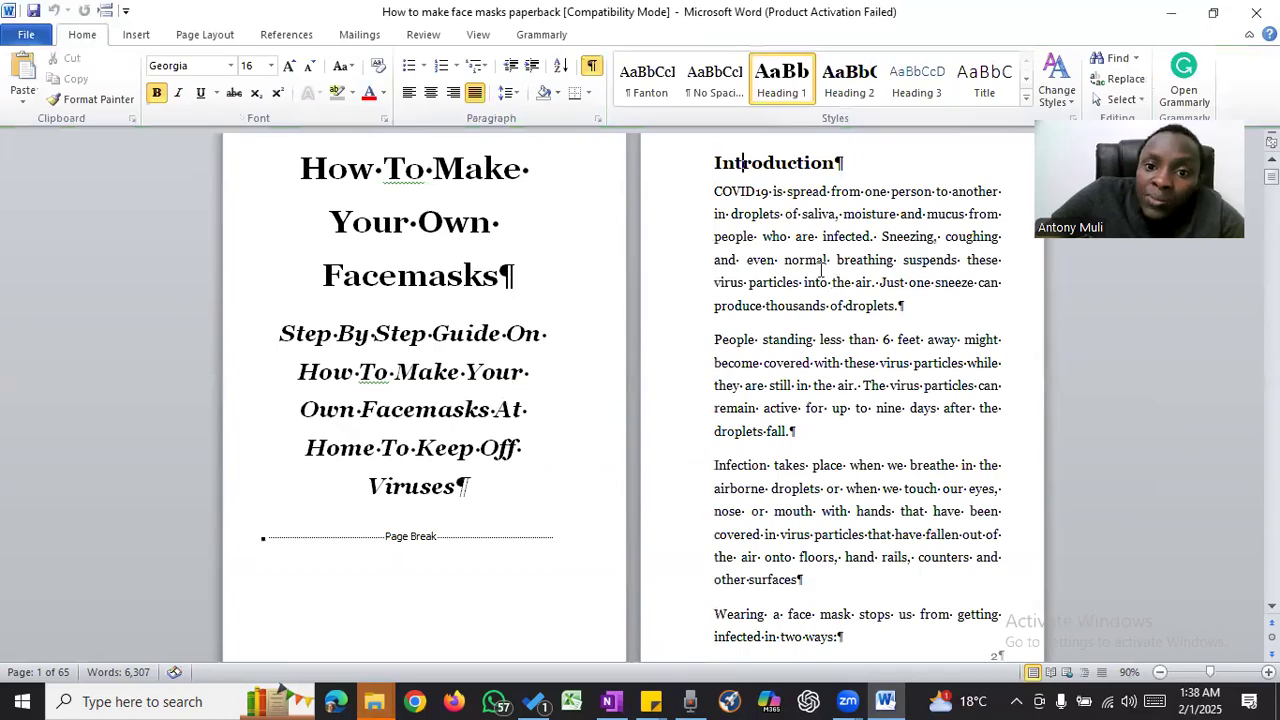
{"action": "scroll", "coordinate": [820, 268], "scroll_direction": "up", "scroll_amount": 1}
{"action": "scroll", "coordinate": [372, 230], "scroll_direction": "down", "scroll_amount": 5}
{"action": "left_click", "coordinate": [543, 250]}
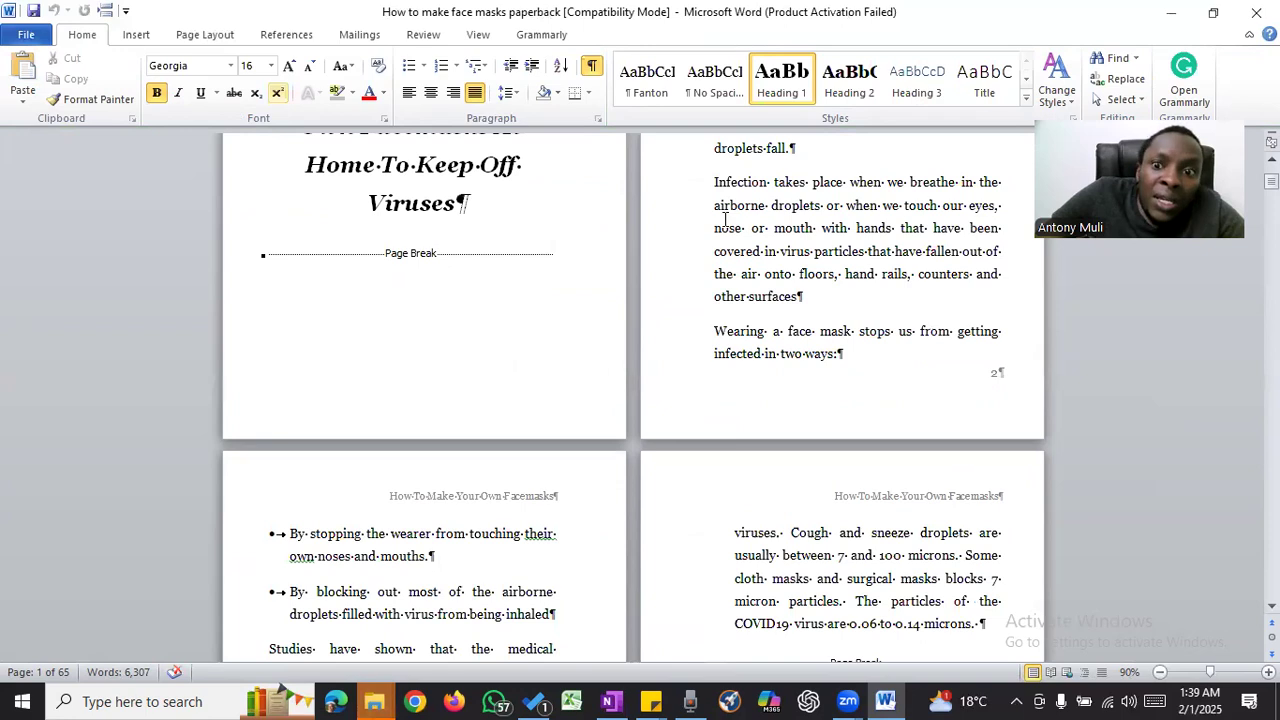
{"action": "scroll", "coordinate": [724, 212], "scroll_direction": "up", "scroll_amount": 3}
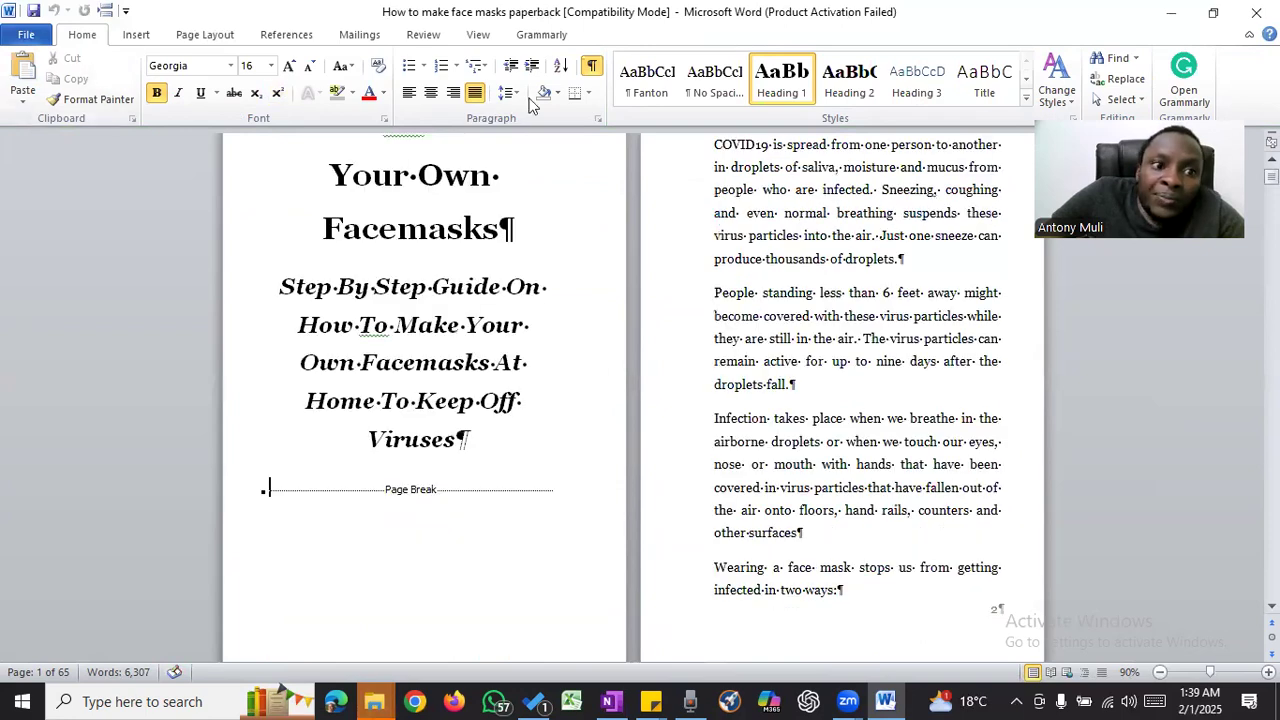
{"action": "left_click", "coordinate": [137, 36]}
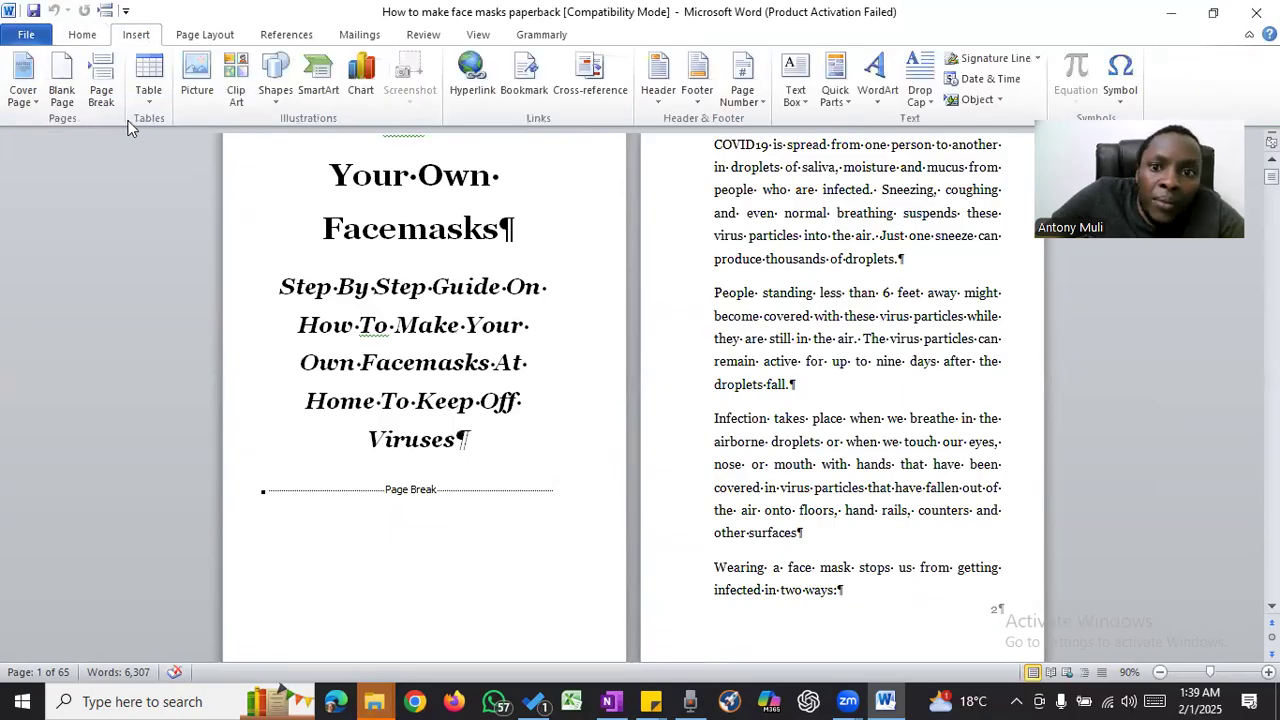
{"action": "left_click", "coordinate": [125, 12]}
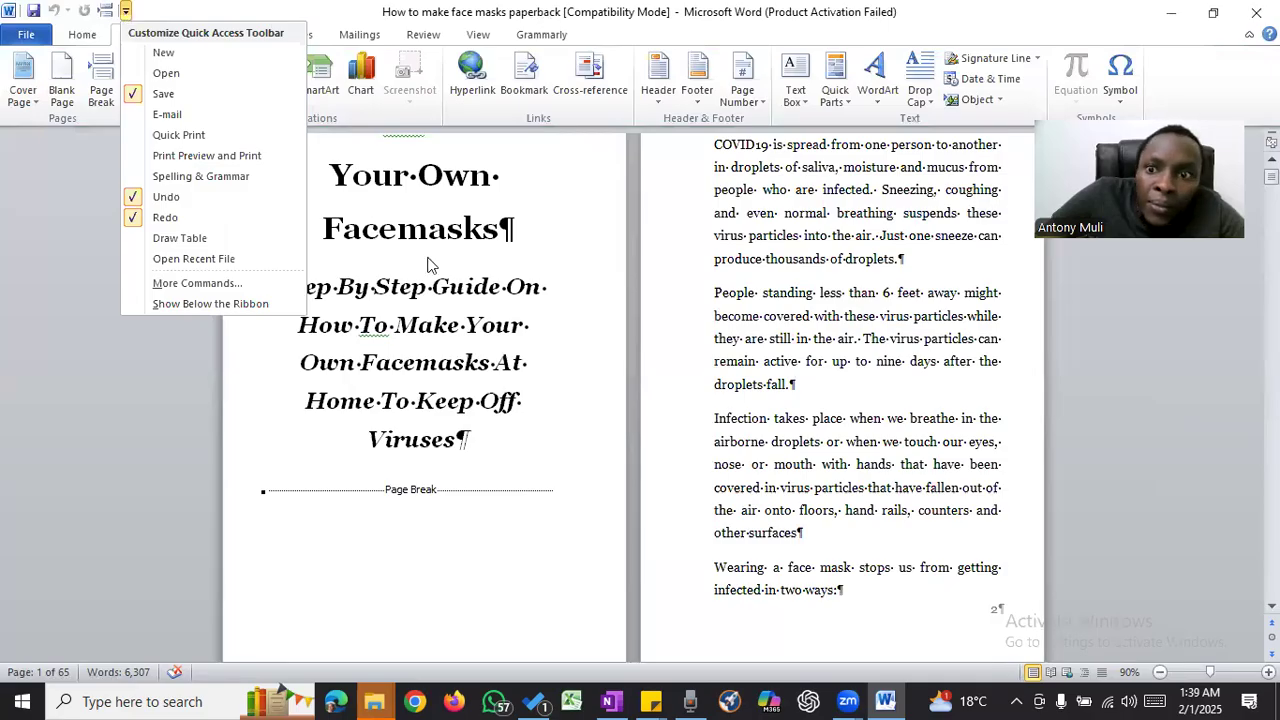
{"action": "left_click", "coordinate": [430, 370]}
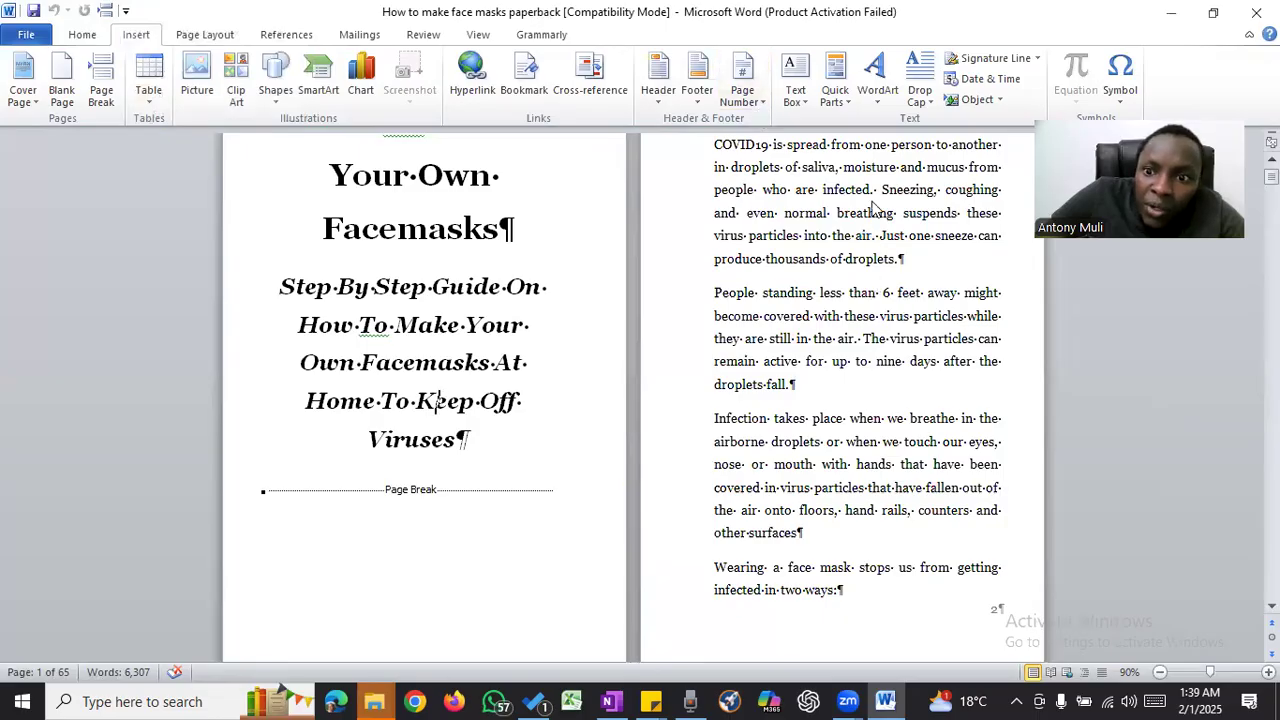
{"action": "scroll", "coordinate": [857, 197], "scroll_direction": "up", "scroll_amount": 3}
{"action": "scroll", "coordinate": [607, 395], "scroll_direction": "down", "scroll_amount": 6}
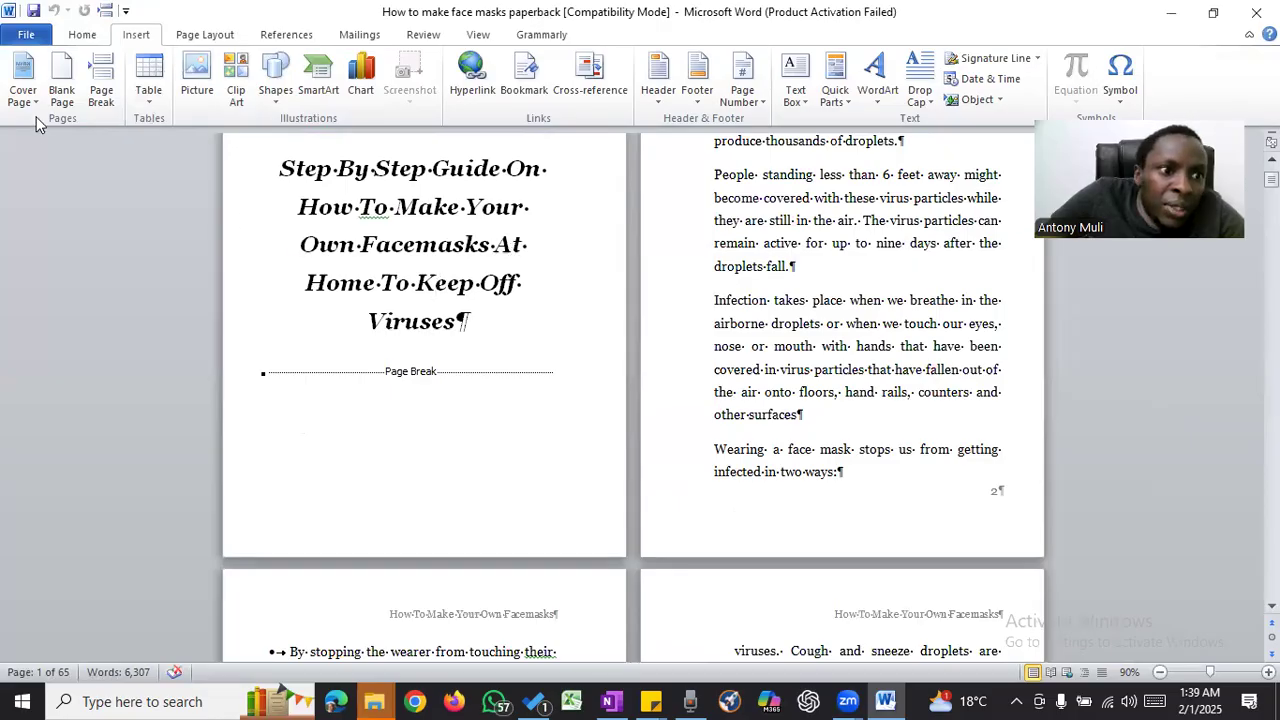
- Insert a Next Page section break just before the page break at the end of the title page
{"action": "left_click", "coordinate": [89, 37]}
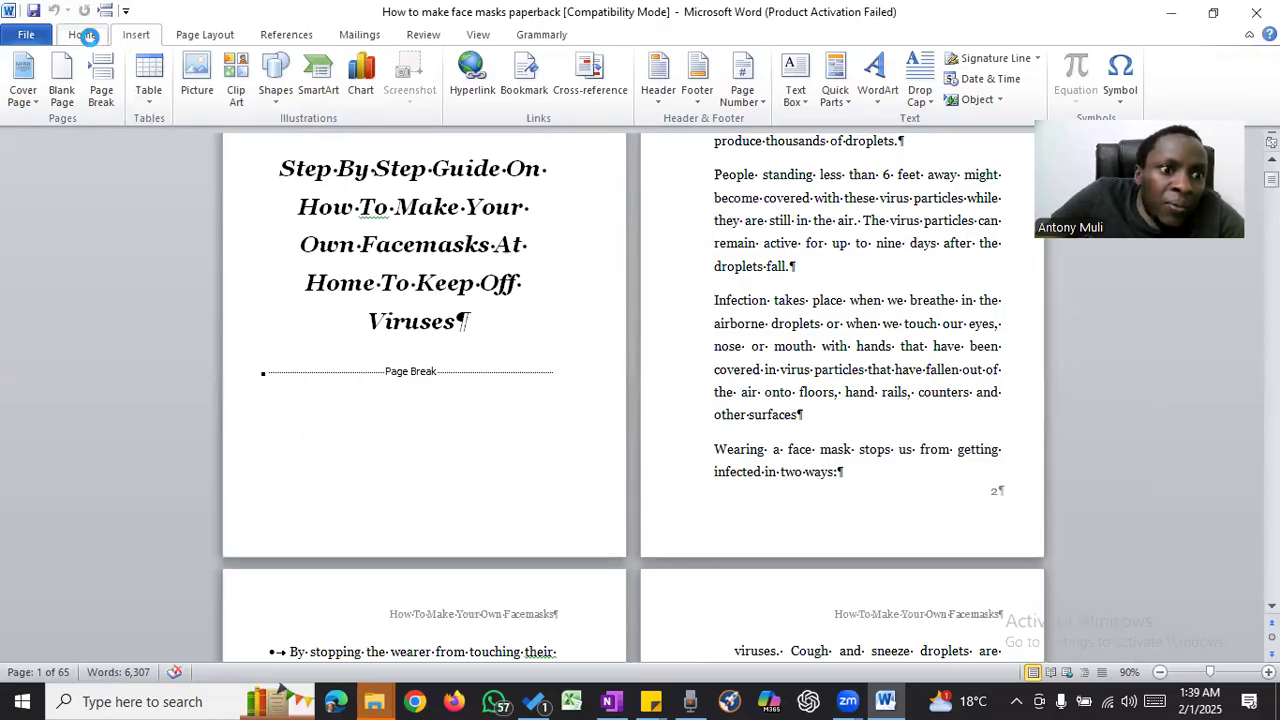
{"action": "left_click", "coordinate": [194, 40]}
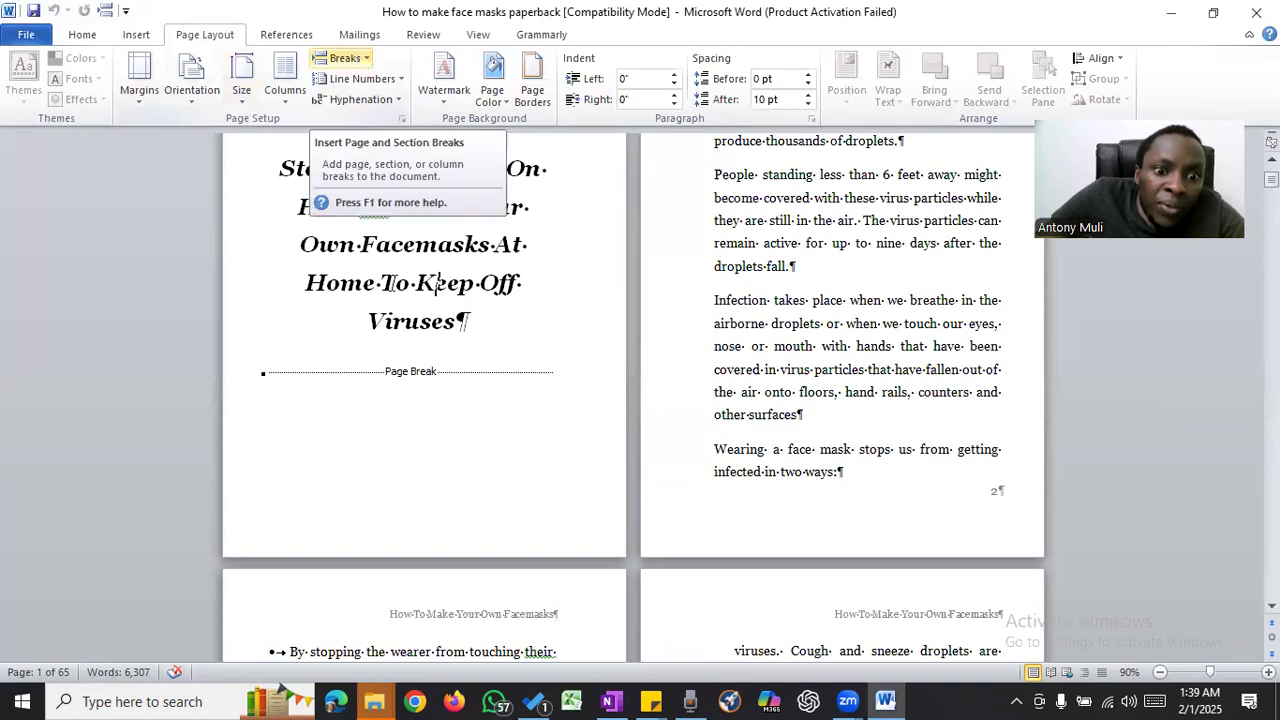
{"action": "left_click", "coordinate": [288, 374]}
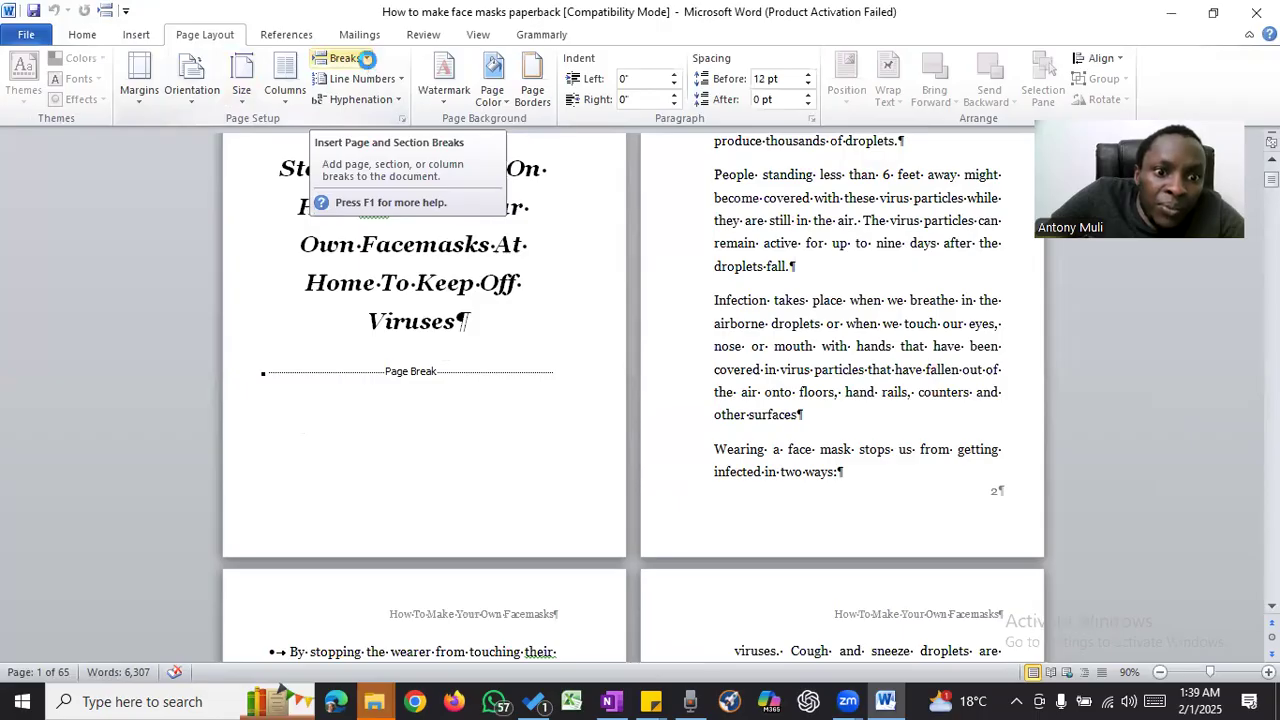
{"action": "left_click", "coordinate": [368, 62]}
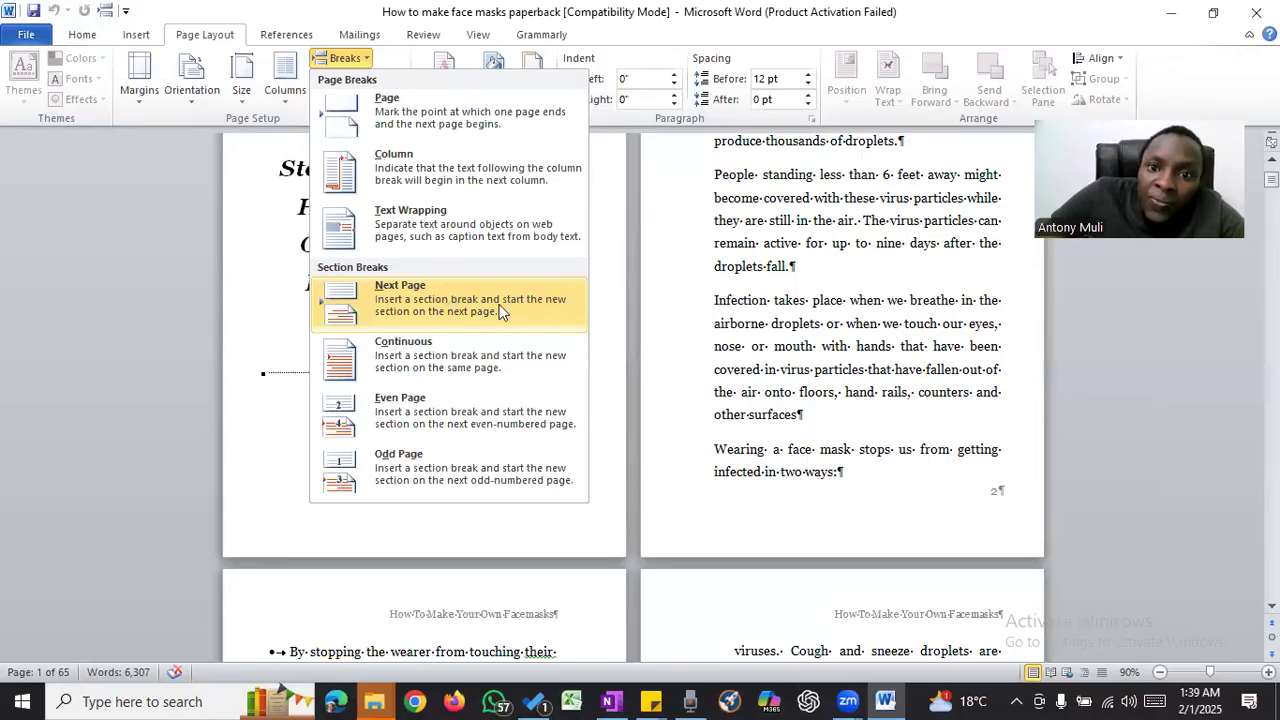
{"action": "left_click", "coordinate": [447, 296]}
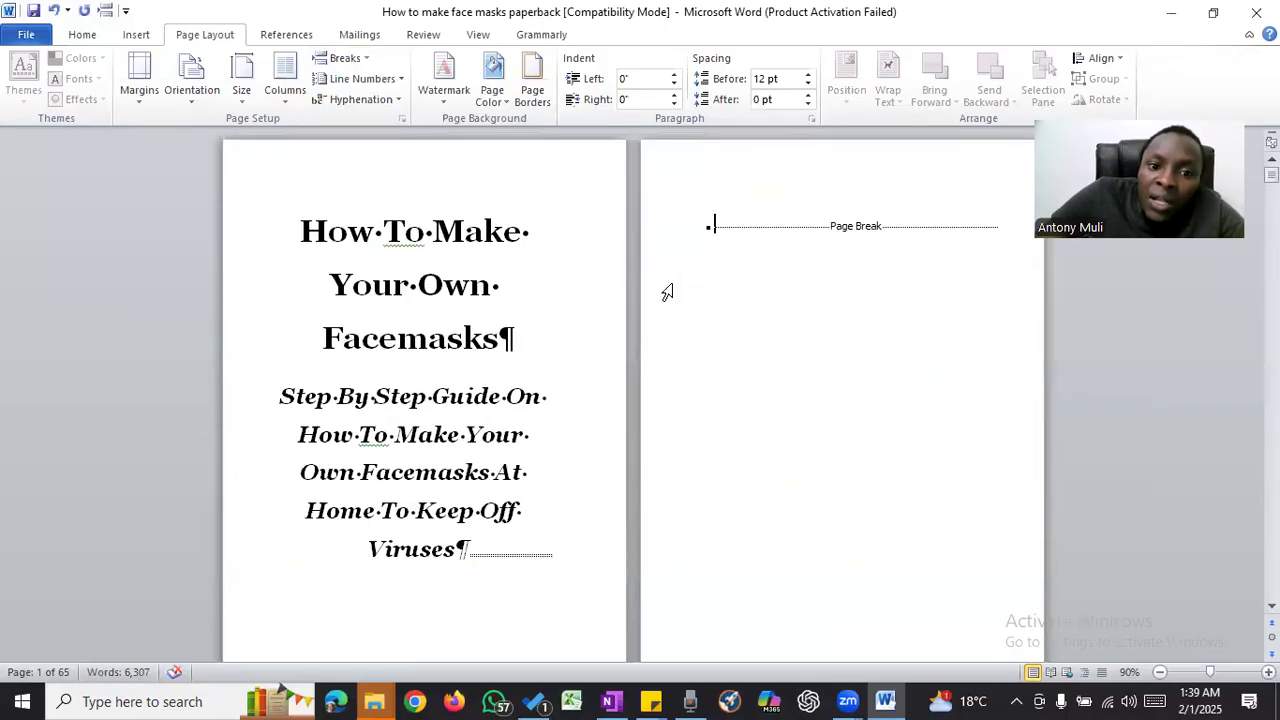
- Move the section break onto its own line below the subtitle on the title page
{"action": "scroll", "coordinate": [500, 223], "scroll_direction": "down", "scroll_amount": 3}
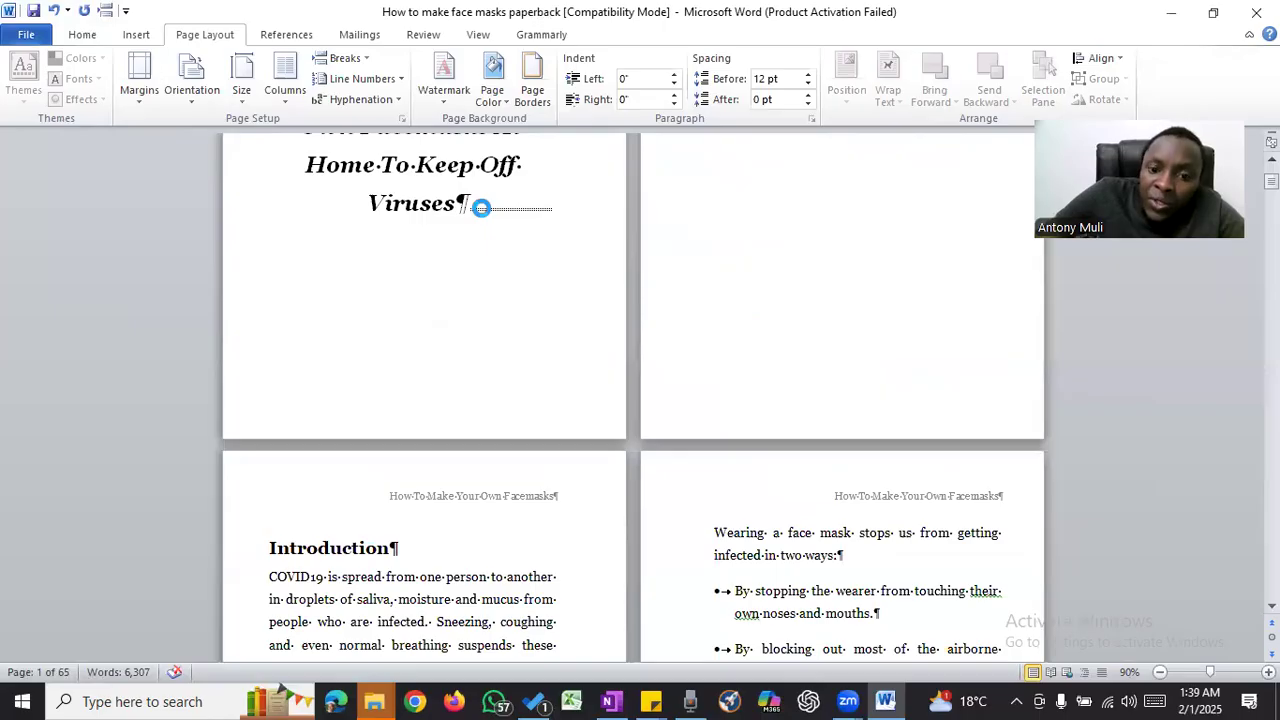
{"action": "key", "text": "Return"}
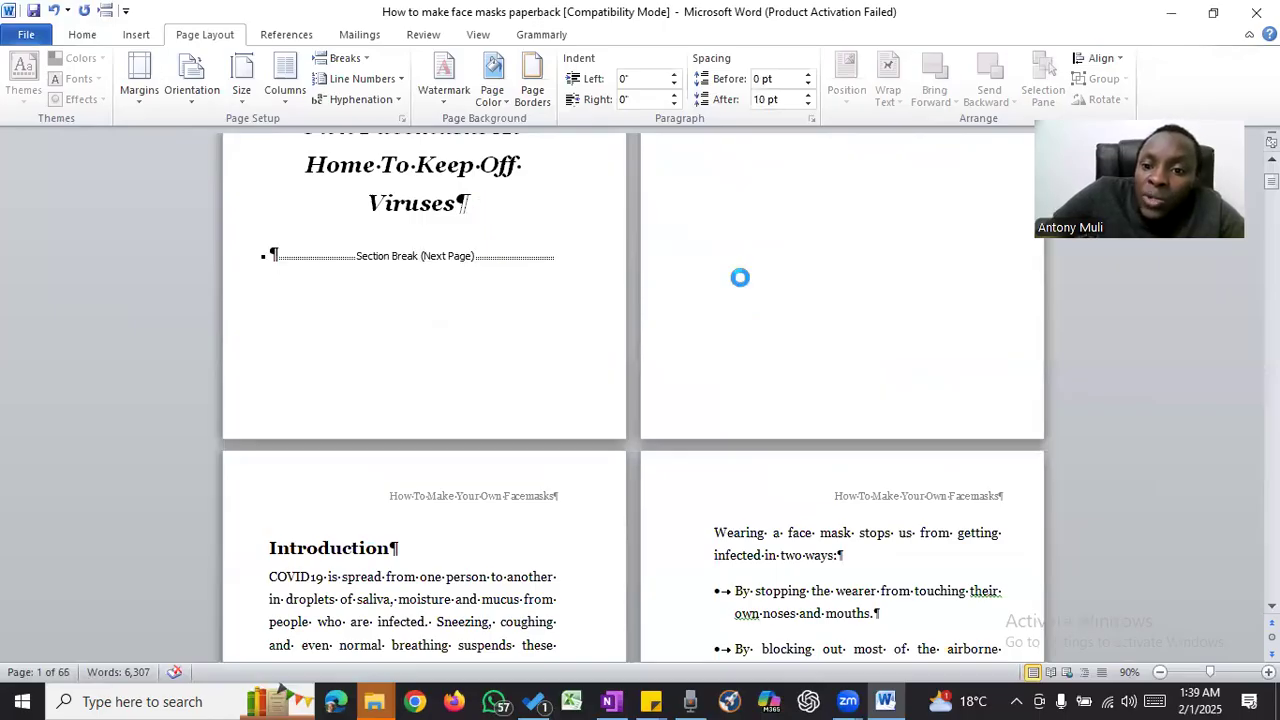
{"action": "key", "text": "ctrl+Return"}
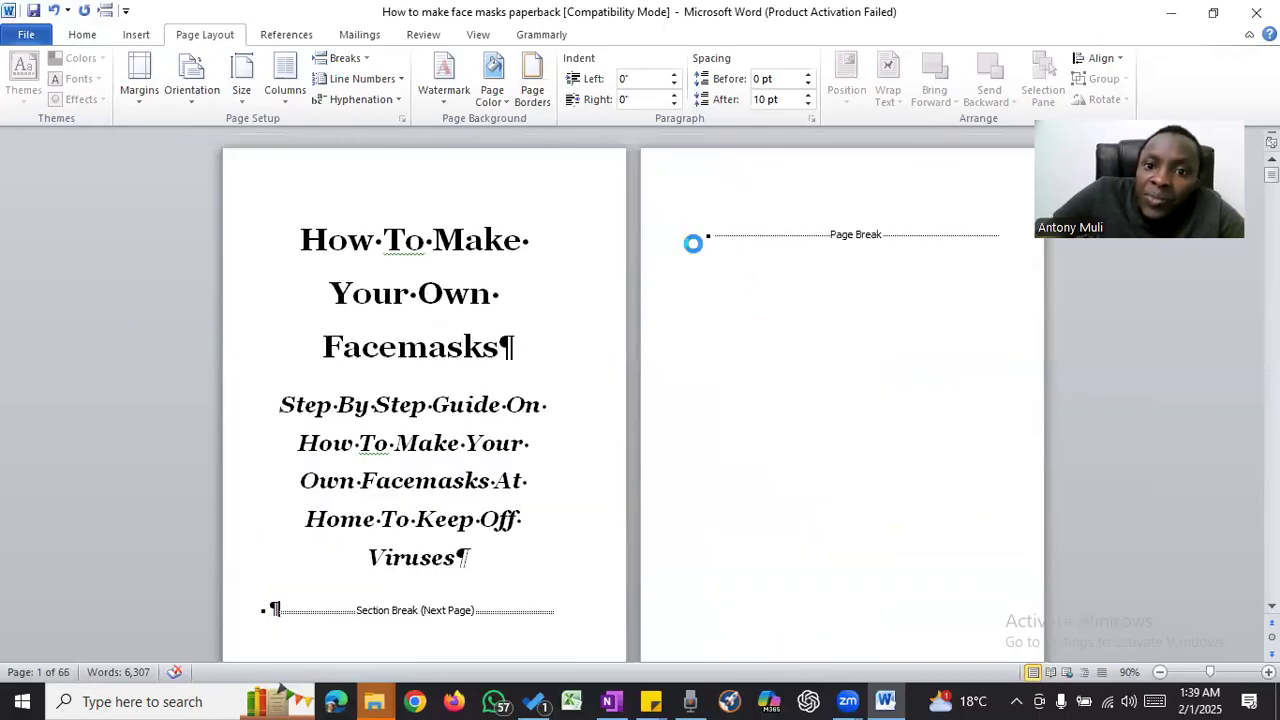
- Delete the leftover page break on the blank page between the title page and the Introduction
{"action": "left_click", "coordinate": [692, 242]}
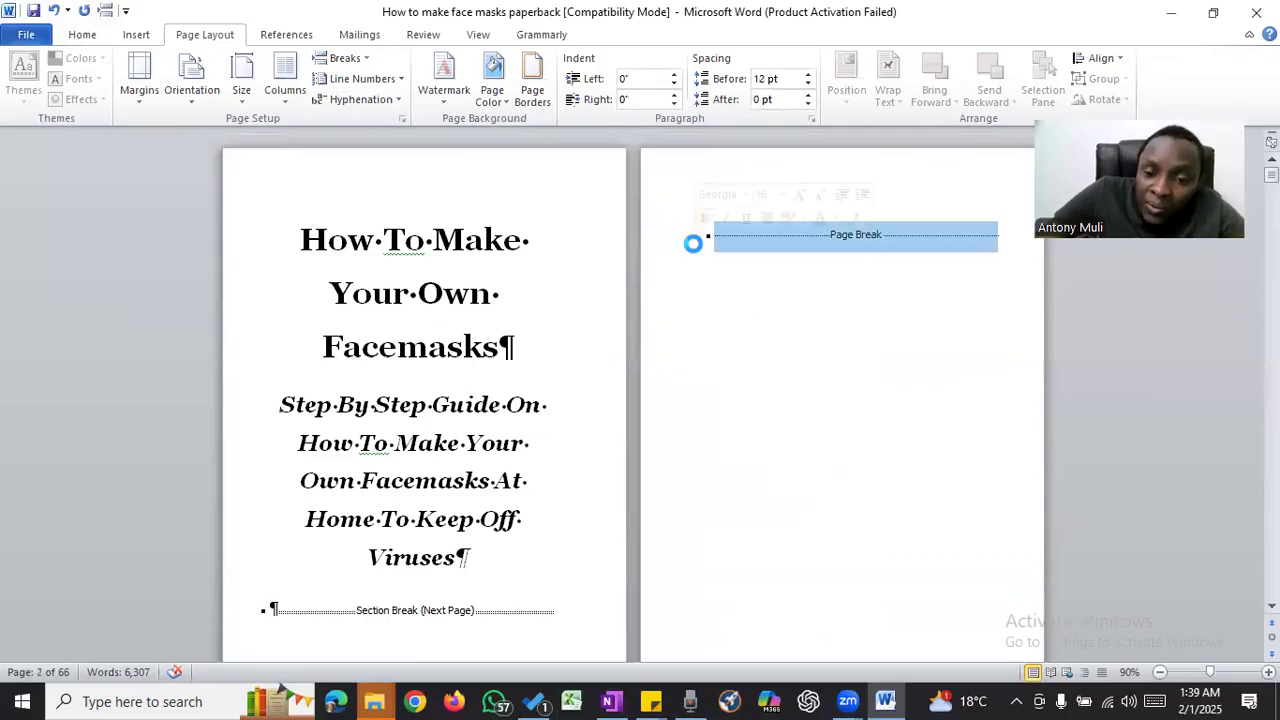
{"action": "key", "text": "Delete"}
{"action": "scroll", "coordinate": [740, 258], "scroll_direction": "down", "scroll_amount": 3}
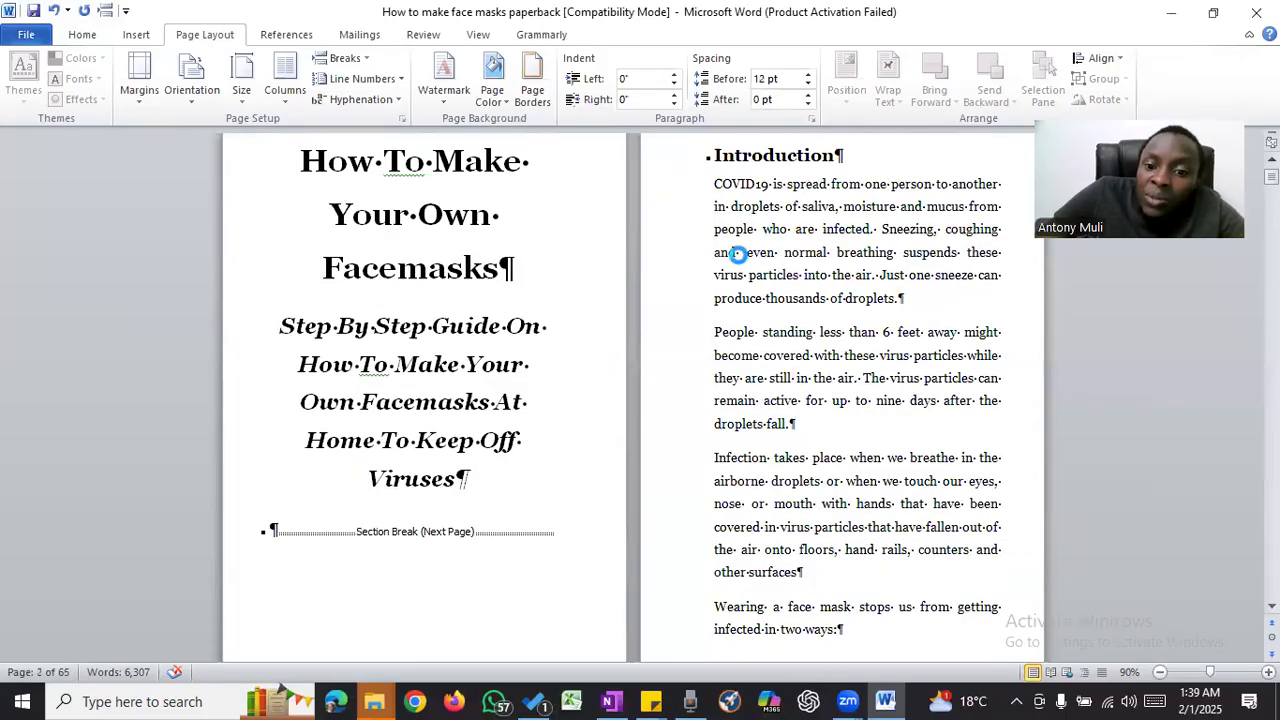
- Examine the headers and footer page numbers on the title page, the Introduction and the pages that follow the new section break
{"action": "left_click", "coordinate": [746, 250]}
{"action": "left_click", "coordinate": [489, 321]}
{"action": "scroll", "coordinate": [489, 321], "scroll_direction": "up", "scroll_amount": 1}
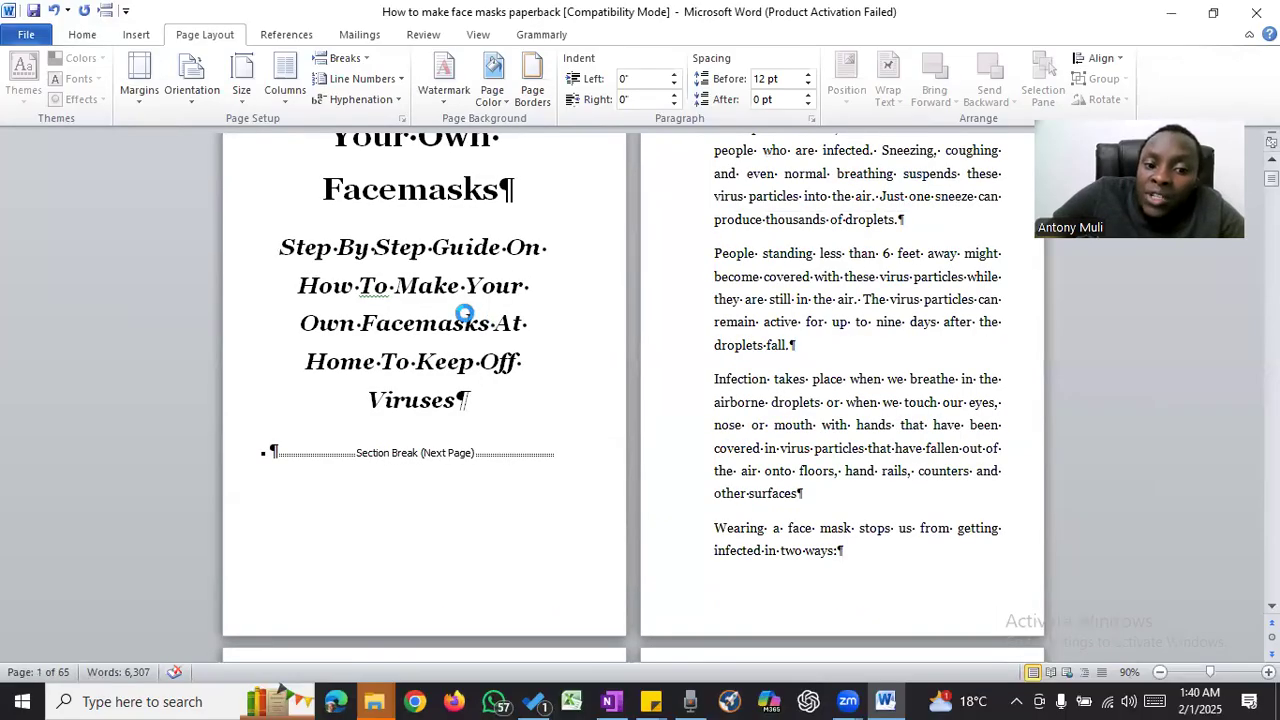
{"action": "scroll", "coordinate": [457, 314], "scroll_direction": "up", "scroll_amount": 2}
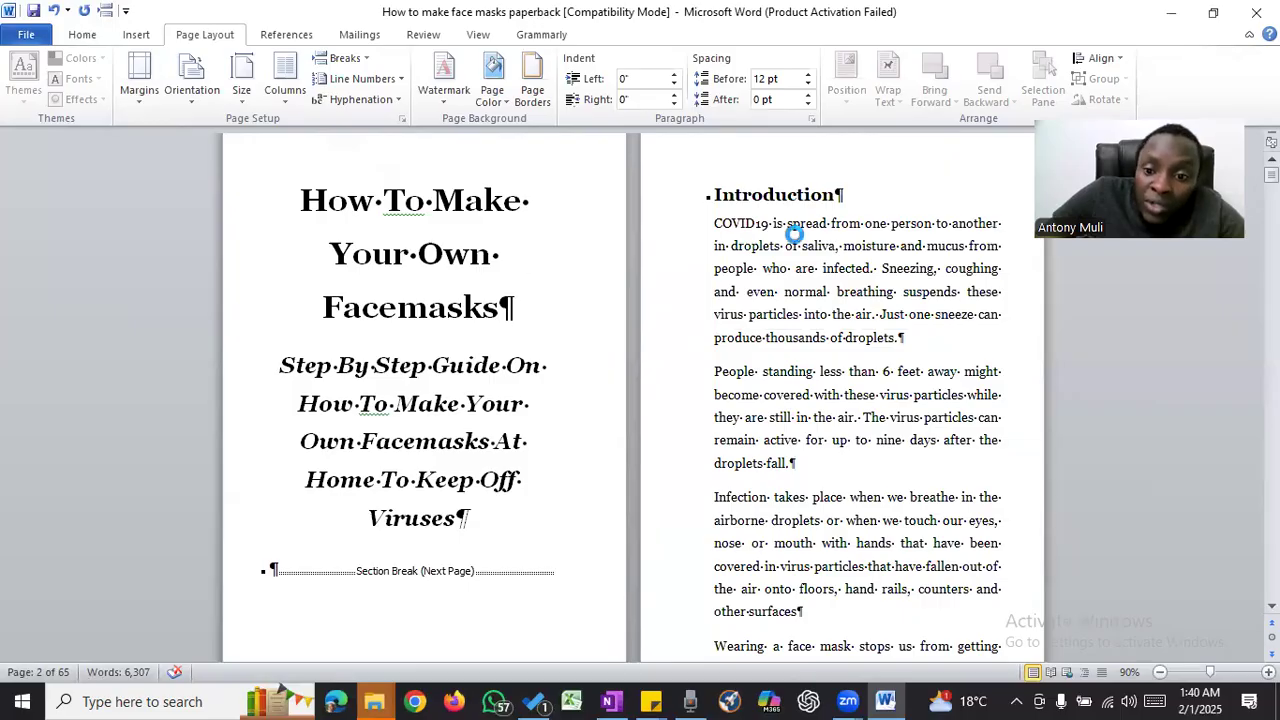
{"action": "scroll", "coordinate": [793, 232], "scroll_direction": "down", "scroll_amount": 6}
{"action": "scroll", "coordinate": [793, 232], "scroll_direction": "up", "scroll_amount": 5}
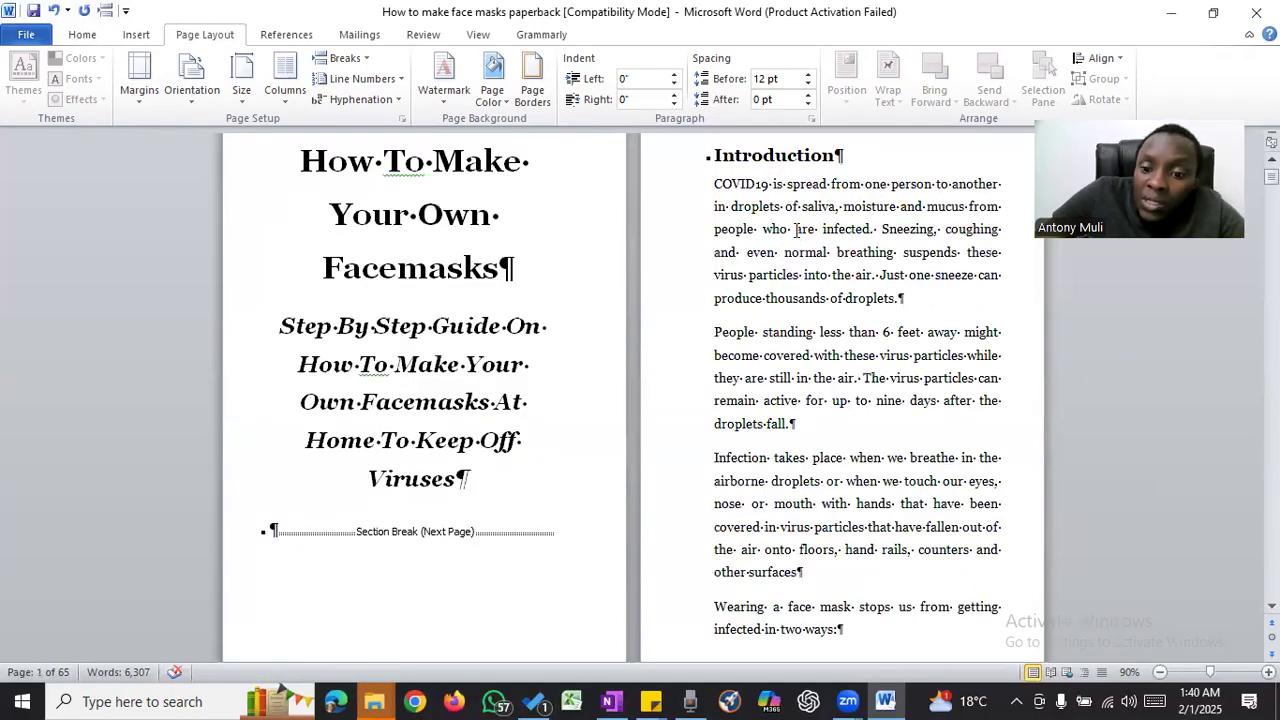
{"action": "scroll", "coordinate": [795, 229], "scroll_direction": "down", "scroll_amount": 5}
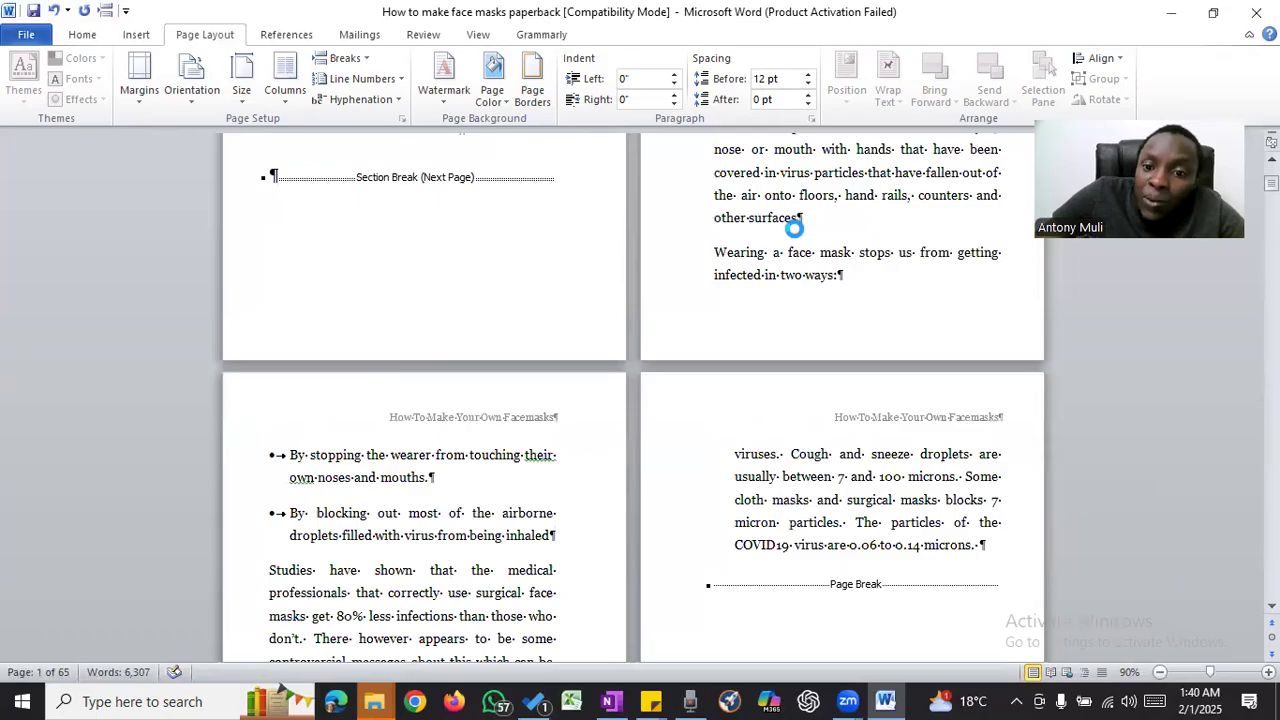
{"action": "scroll", "coordinate": [795, 229], "scroll_direction": "down", "scroll_amount": 4}
{"action": "scroll", "coordinate": [795, 229], "scroll_direction": "down", "scroll_amount": 3}
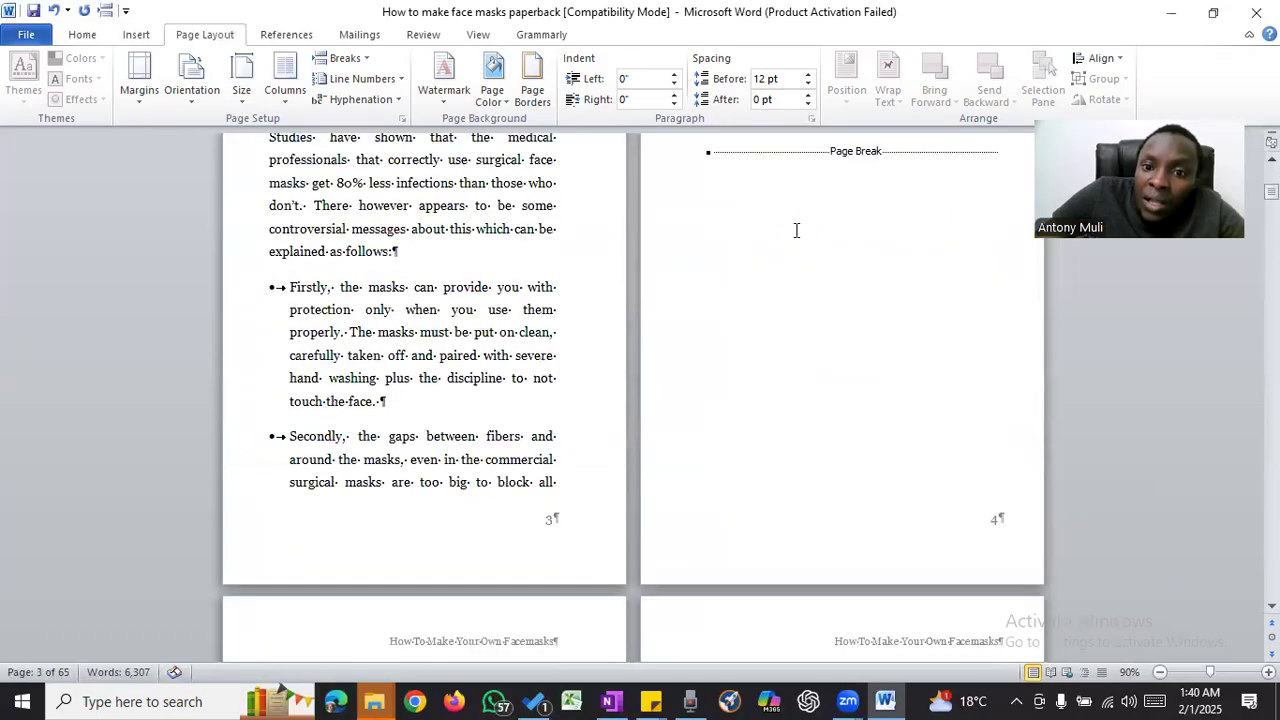
{"action": "scroll", "coordinate": [796, 230], "scroll_direction": "up", "scroll_amount": 2}
{"action": "scroll", "coordinate": [810, 228], "scroll_direction": "up", "scroll_amount": 6}
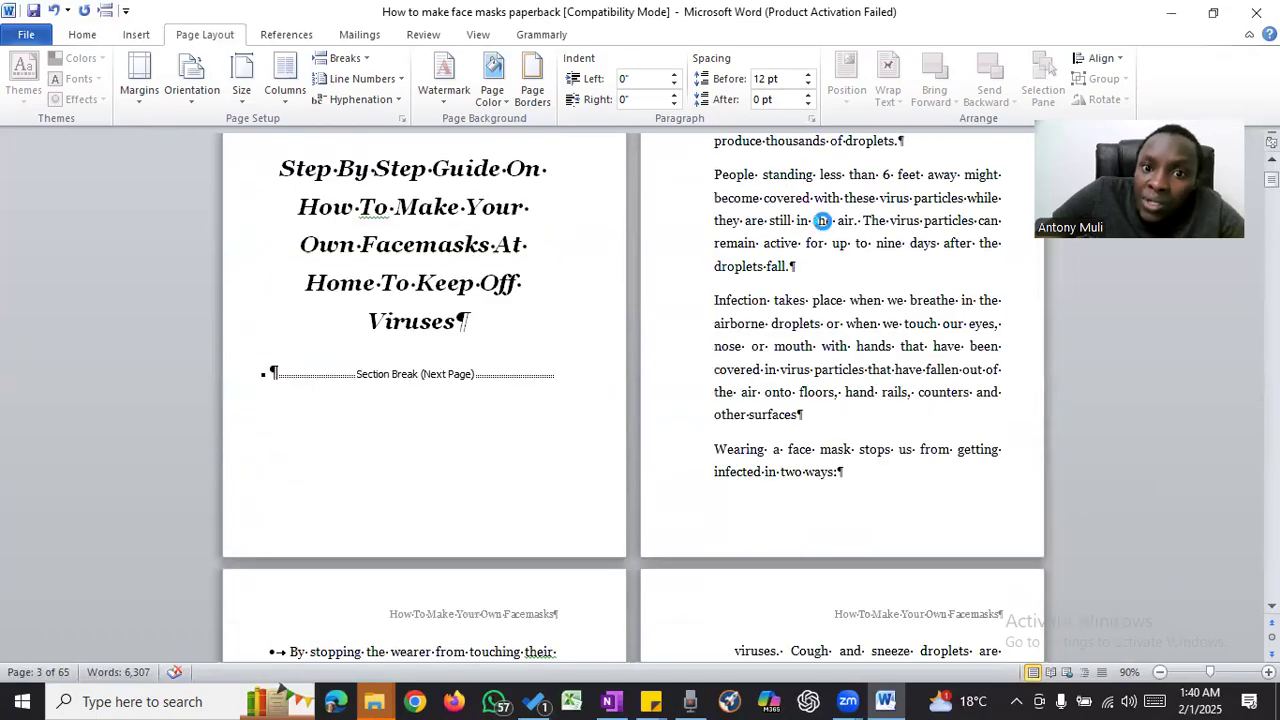
- Insert a Plain Number page number at the current position in the Introduction's first-page footer and unlink that footer from the previous section
{"action": "left_click", "coordinate": [84, 34]}
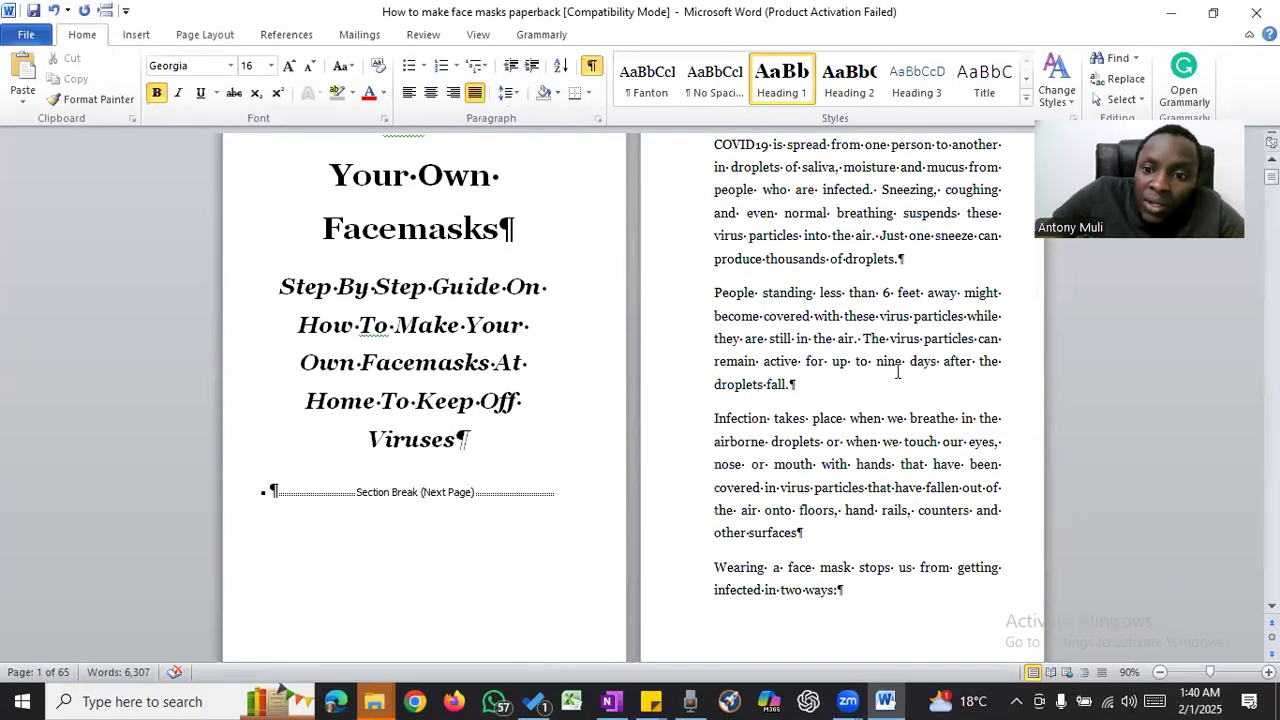
{"action": "scroll", "coordinate": [922, 392], "scroll_direction": "down", "scroll_amount": 3}
{"action": "double_click", "coordinate": [922, 392]}
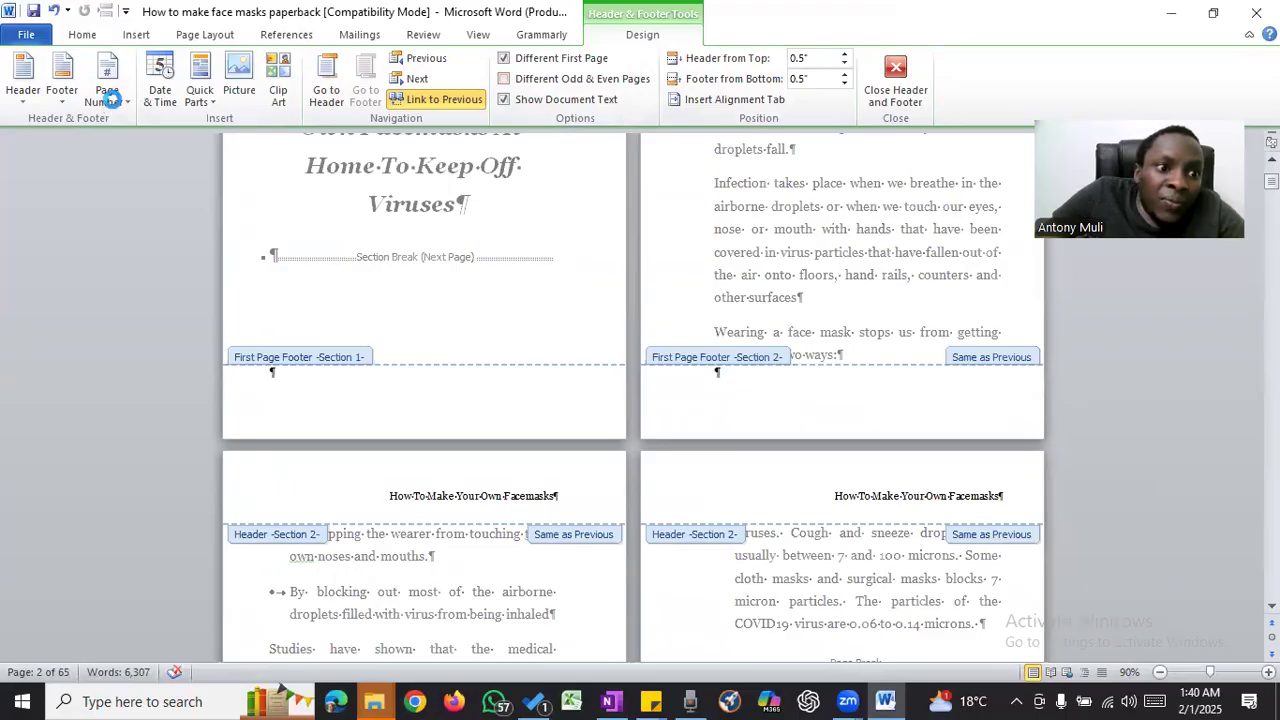
{"action": "left_click", "coordinate": [108, 100]}
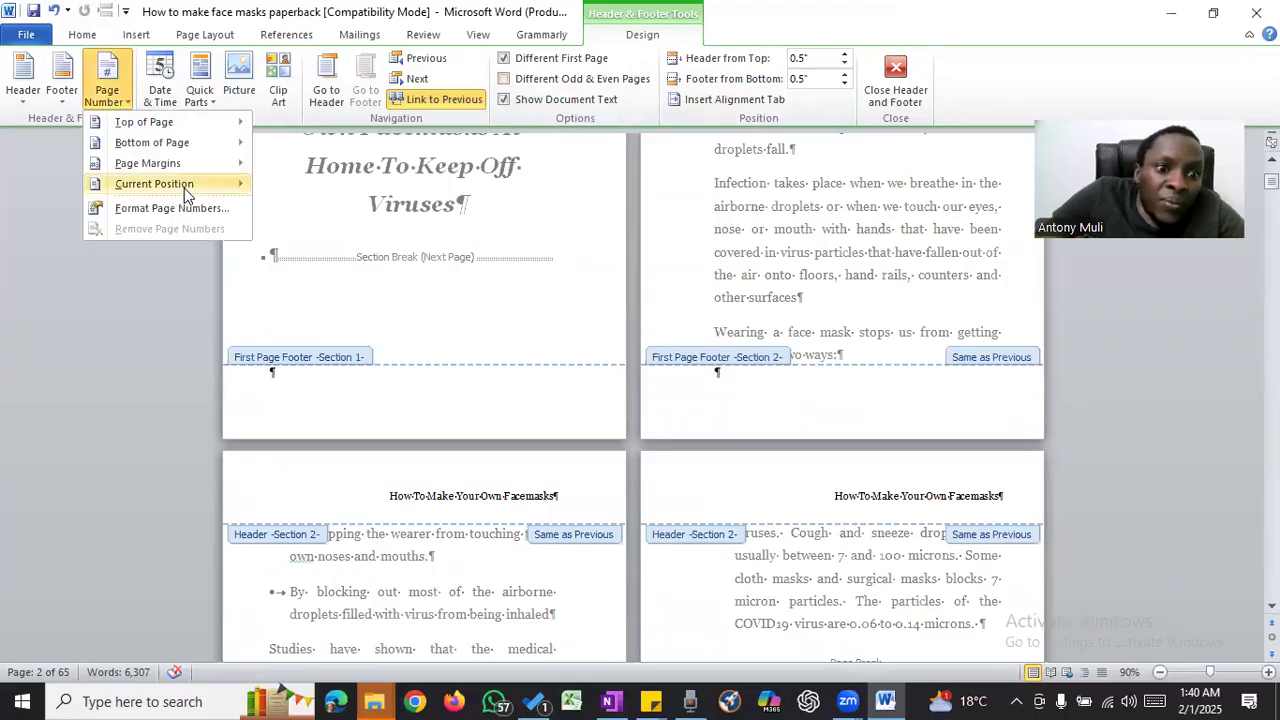
{"action": "mouse_move", "coordinate": [184, 188]}
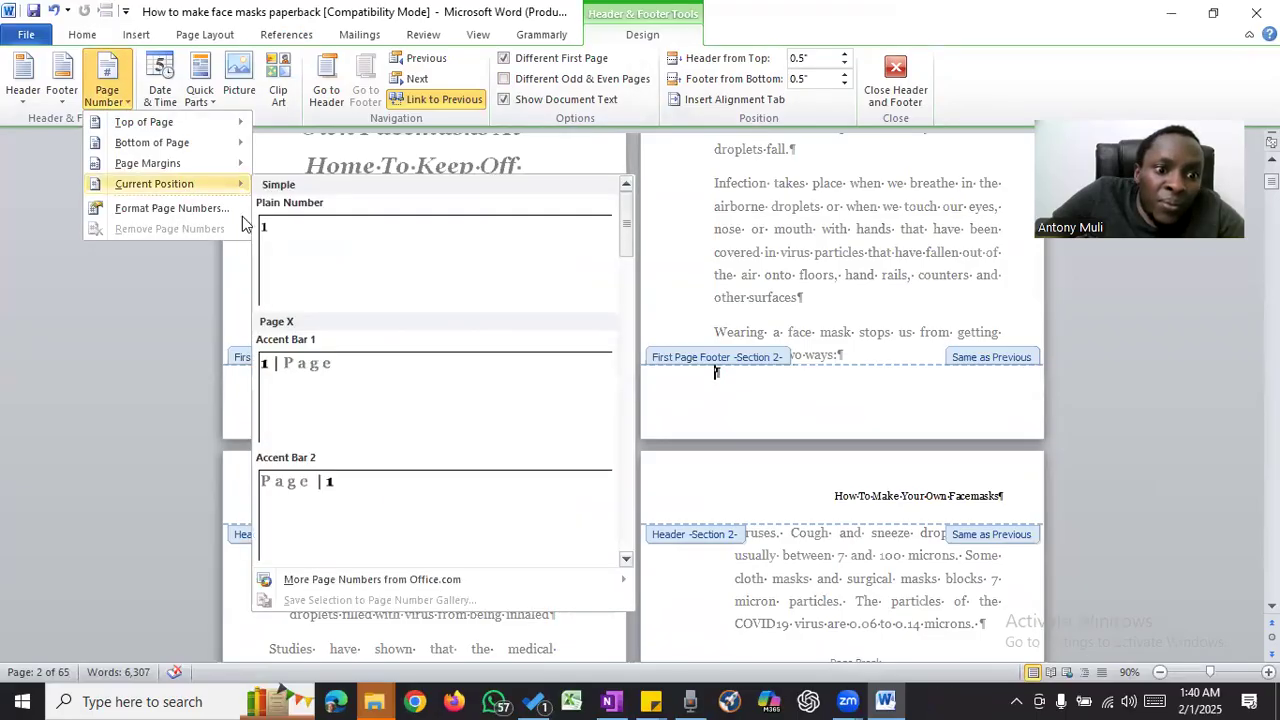
{"action": "left_click", "coordinate": [337, 250]}
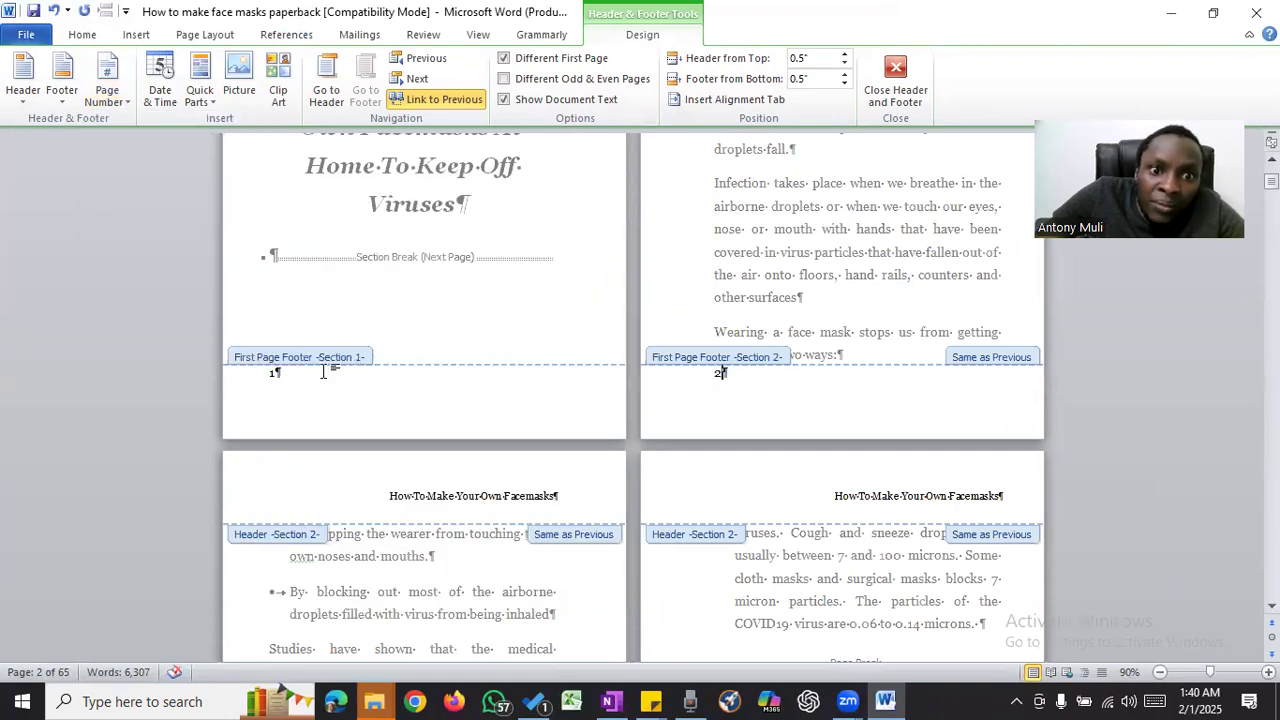
{"action": "left_click", "coordinate": [443, 103]}
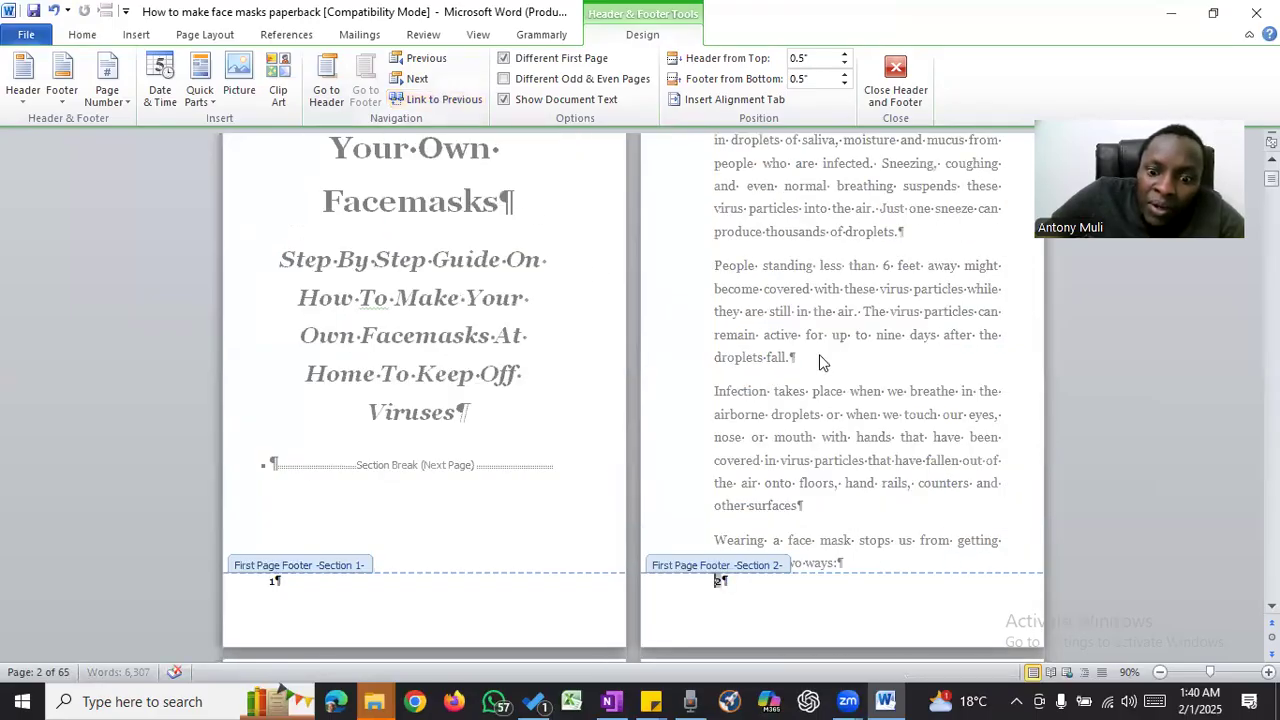
- Replace the page number in the Introduction's first-page footer with a typed 1 and check the numbering on the following pages
{"action": "scroll", "coordinate": [828, 368], "scroll_direction": "down", "scroll_amount": 2}
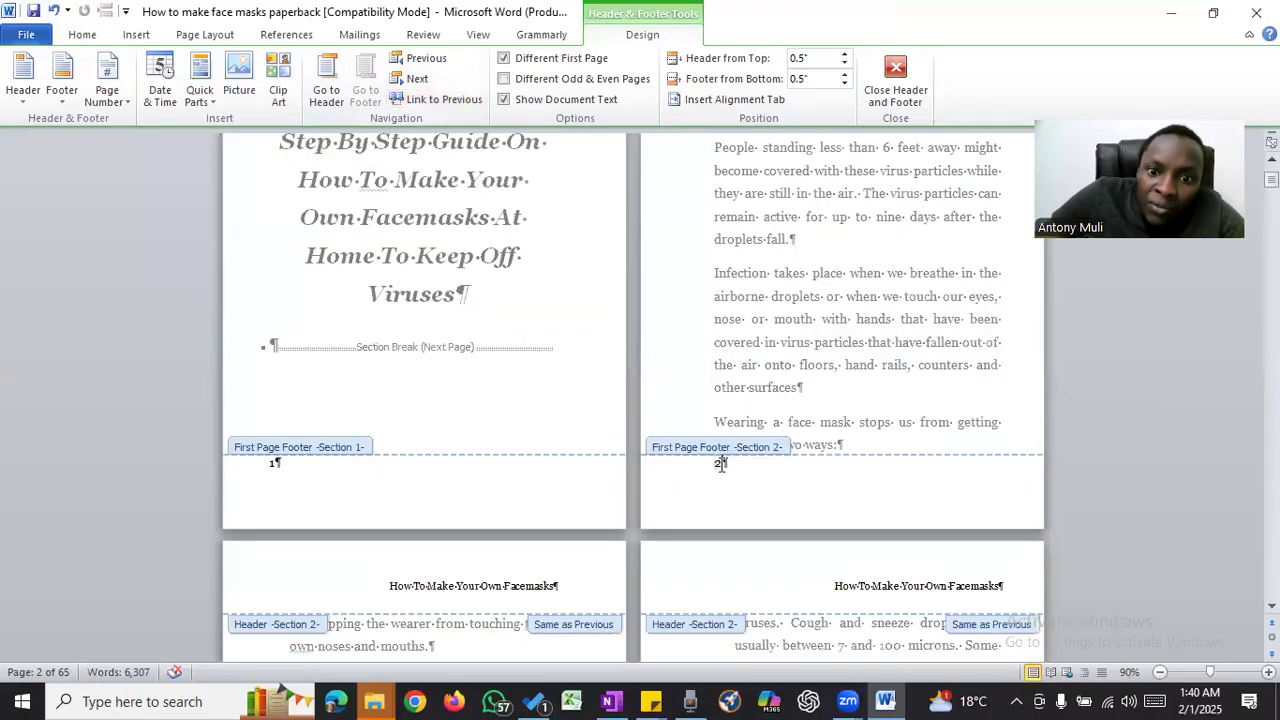
{"action": "left_click", "coordinate": [310, 468]}
{"action": "left_click", "coordinate": [713, 461]}
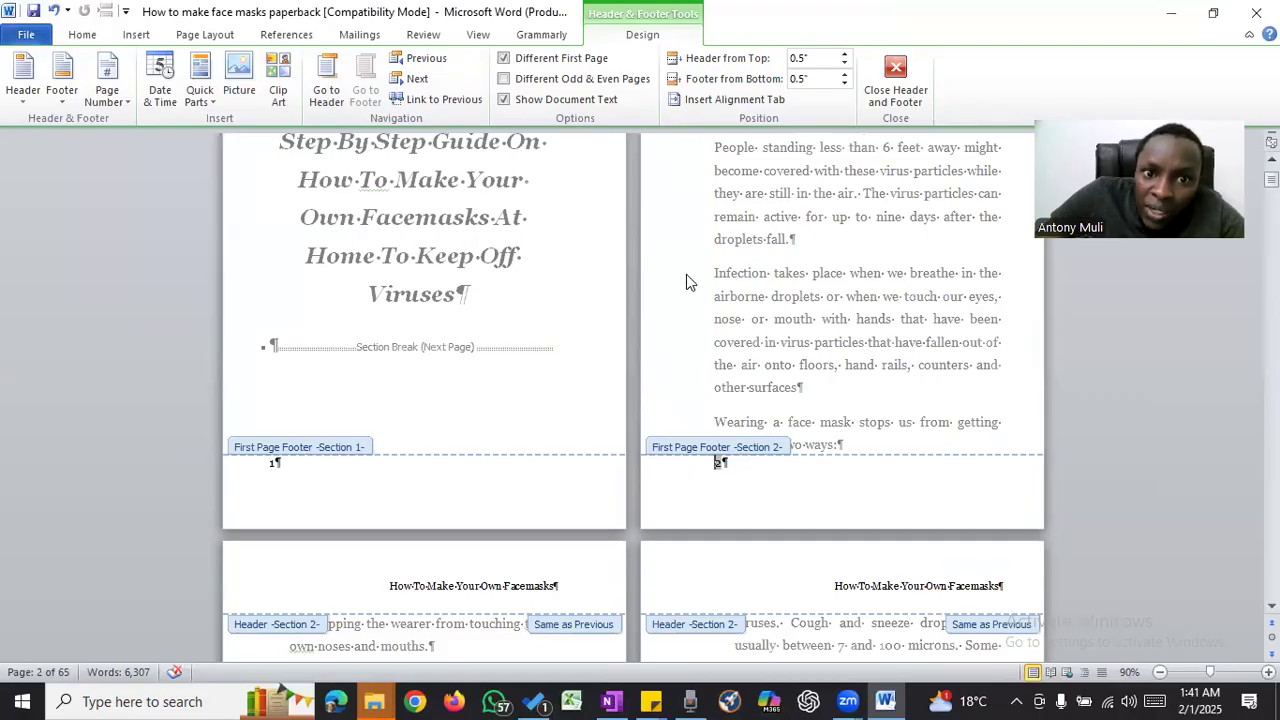
{"action": "double_click", "coordinate": [720, 465]}
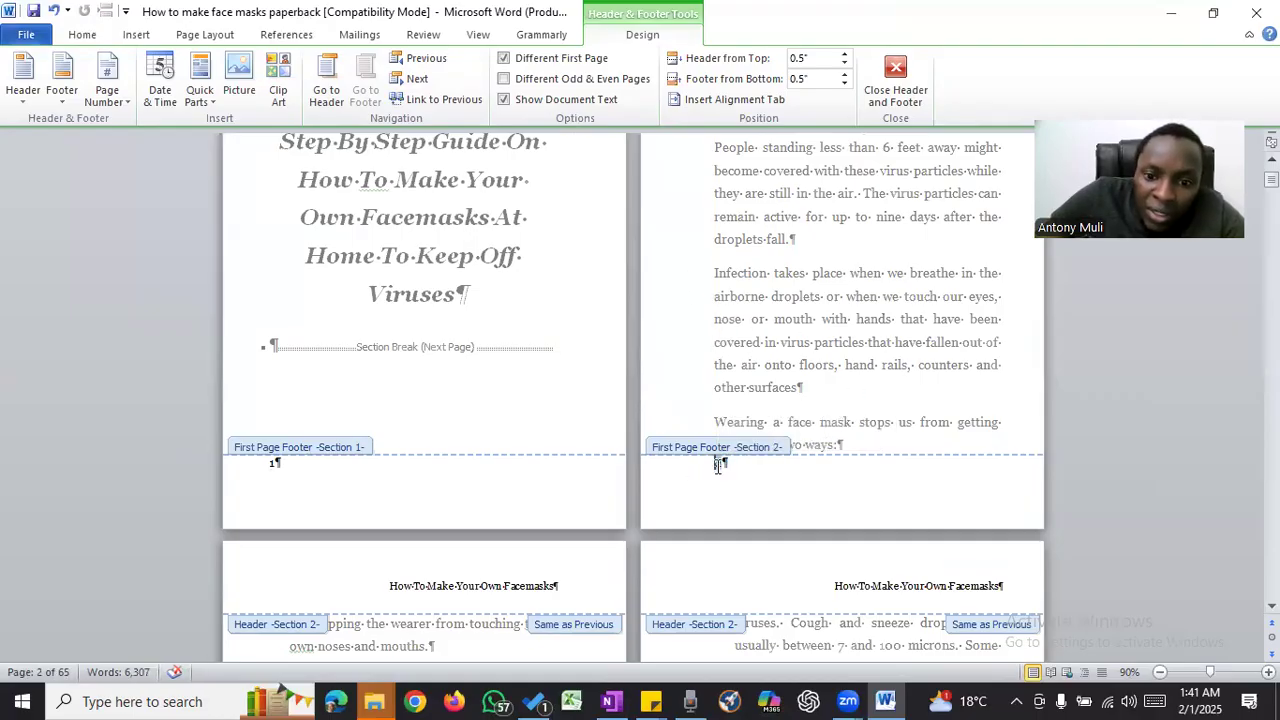
{"action": "double_click", "coordinate": [718, 466]}
{"action": "left_click", "coordinate": [720, 466]}
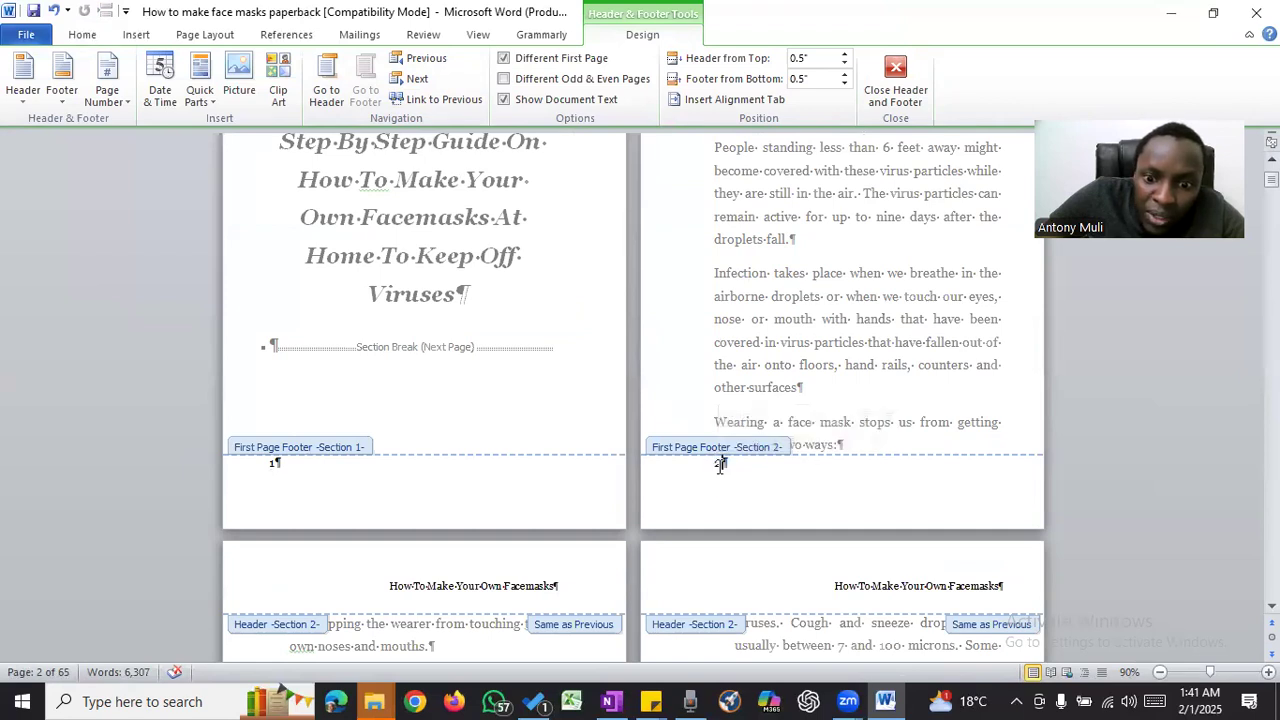
{"action": "double_click", "coordinate": [720, 465]}
{"action": "type", "text": "1"}
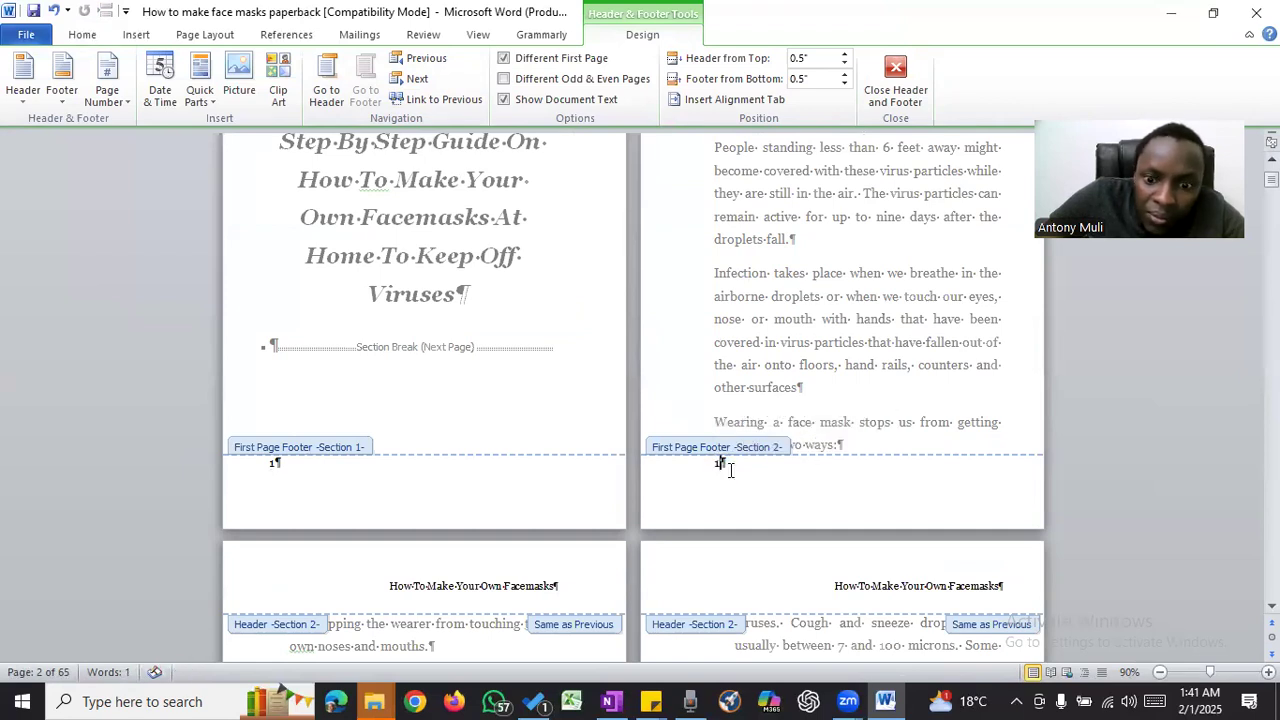
{"action": "scroll", "coordinate": [795, 400], "scroll_direction": "down", "scroll_amount": 5}
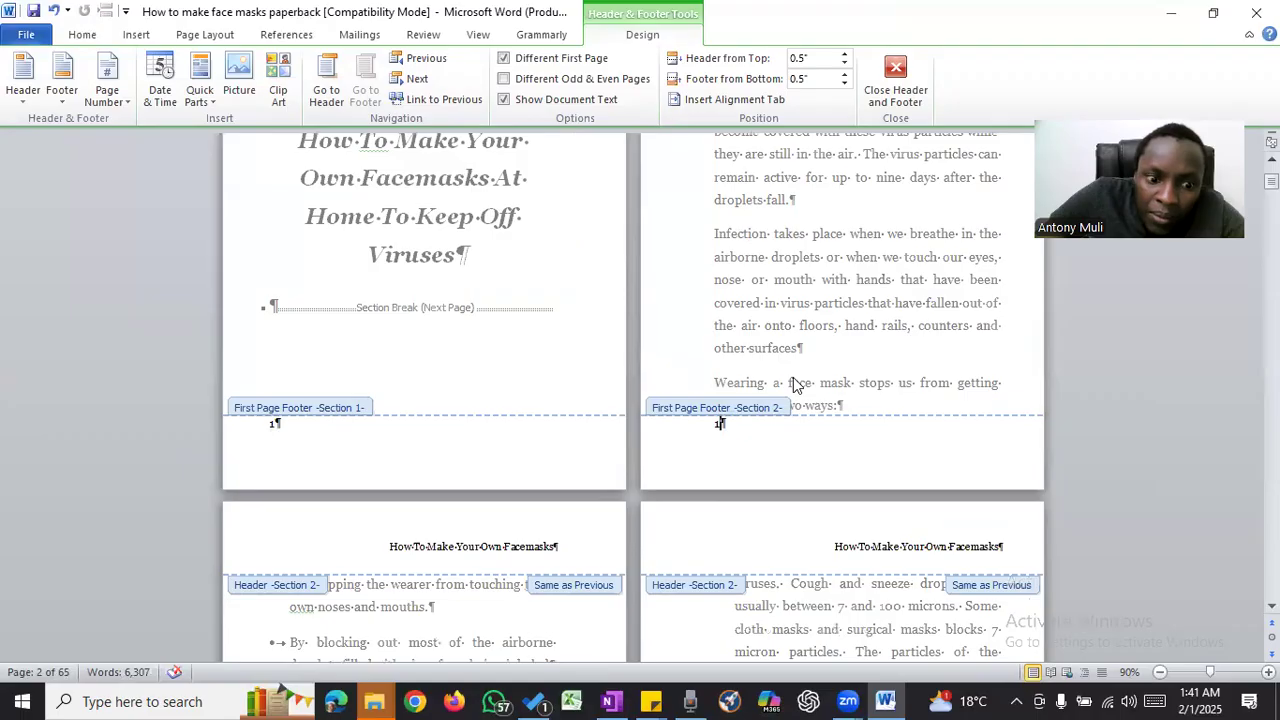
{"action": "scroll", "coordinate": [793, 385], "scroll_direction": "down", "scroll_amount": 6}
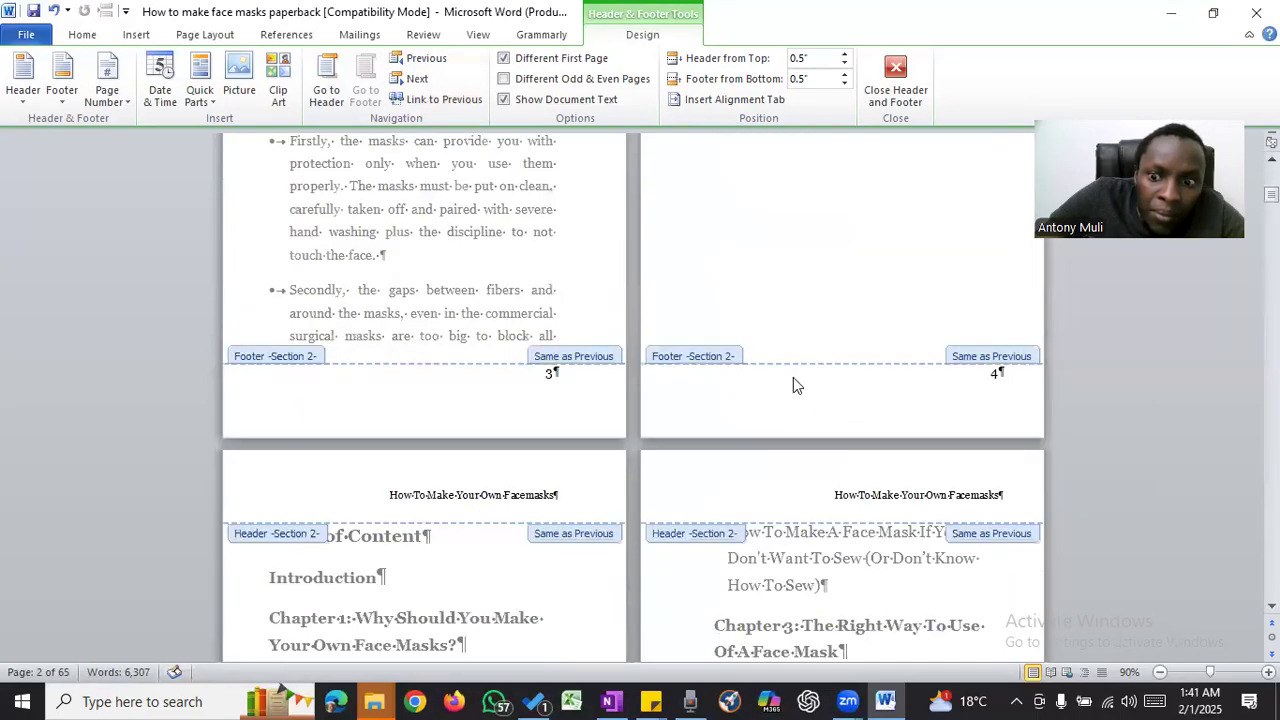
{"action": "scroll", "coordinate": [793, 385], "scroll_direction": "up", "scroll_amount": 7}
{"action": "scroll", "coordinate": [793, 384], "scroll_direction": "up", "scroll_amount": 5}
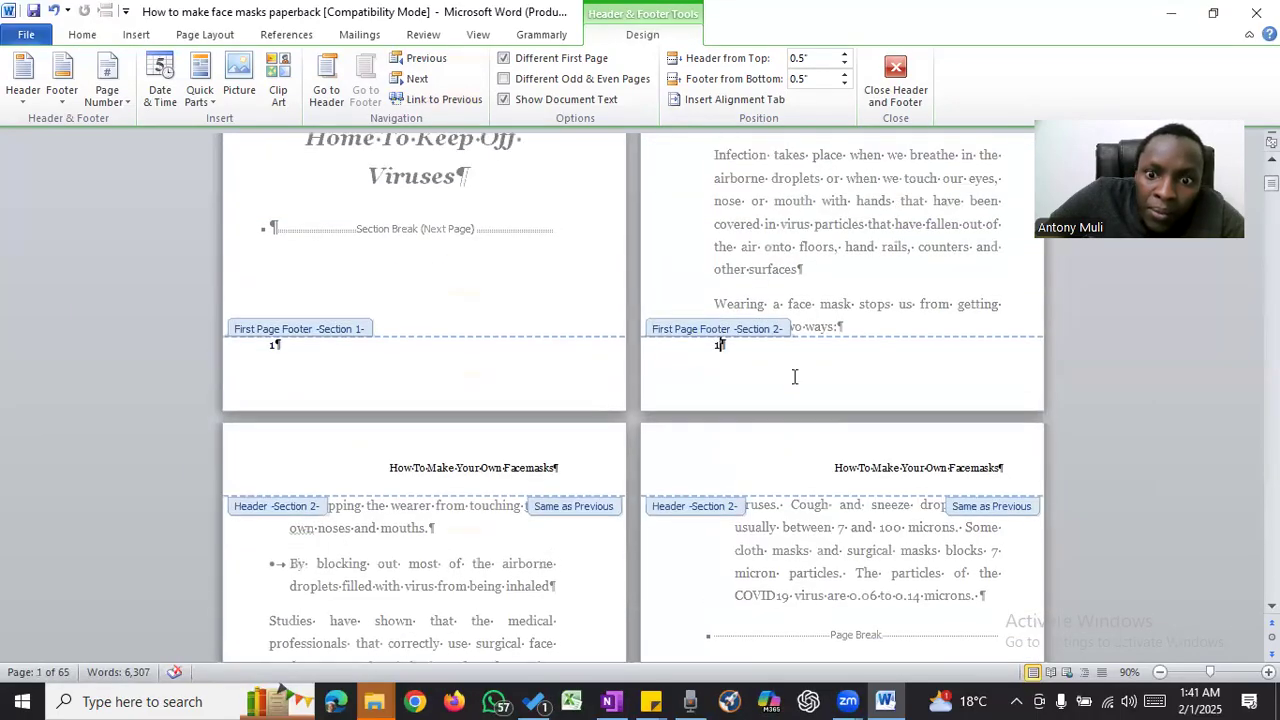
- Delete the page number from the title page's first-page footer
{"action": "double_click", "coordinate": [719, 346]}
{"action": "left_click", "coordinate": [277, 346]}
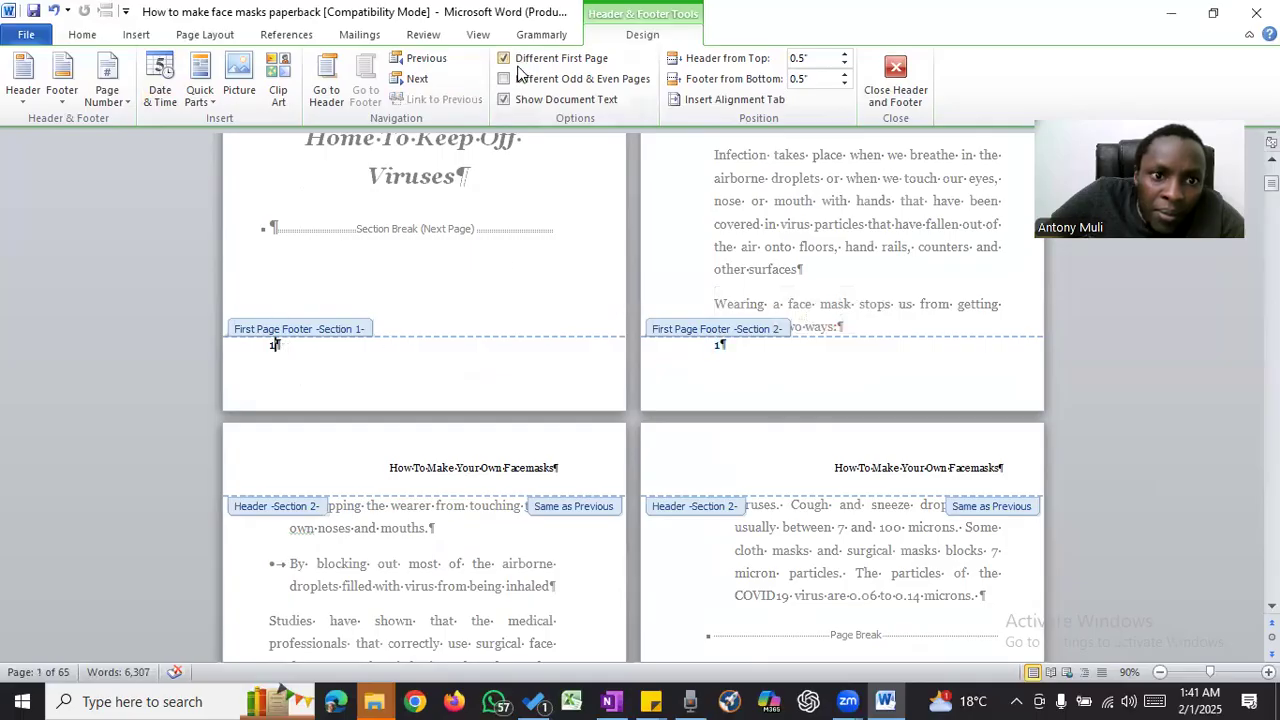
{"action": "left_click", "coordinate": [248, 359]}
{"action": "key", "text": "BackSpace"}
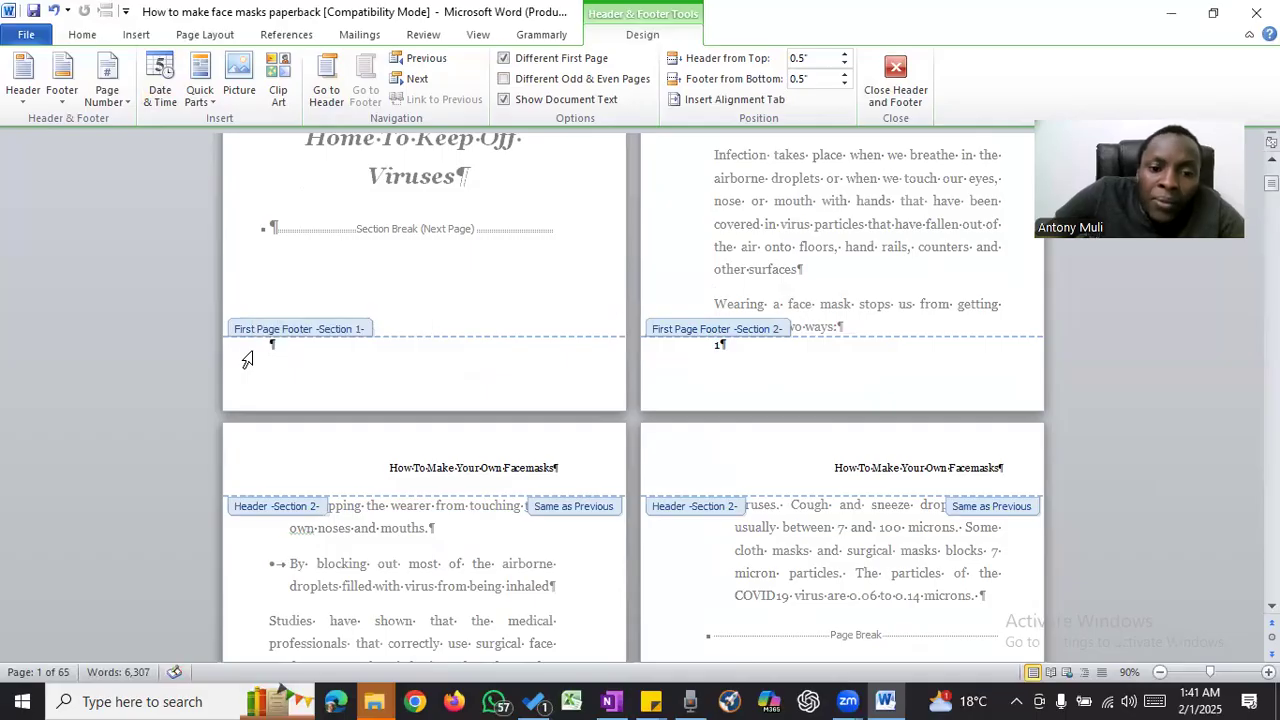
- Replace the typed 1 in the Introduction's first-page footer with a Plain Number page number at the current position and close the footer
{"action": "double_click", "coordinate": [722, 346]}
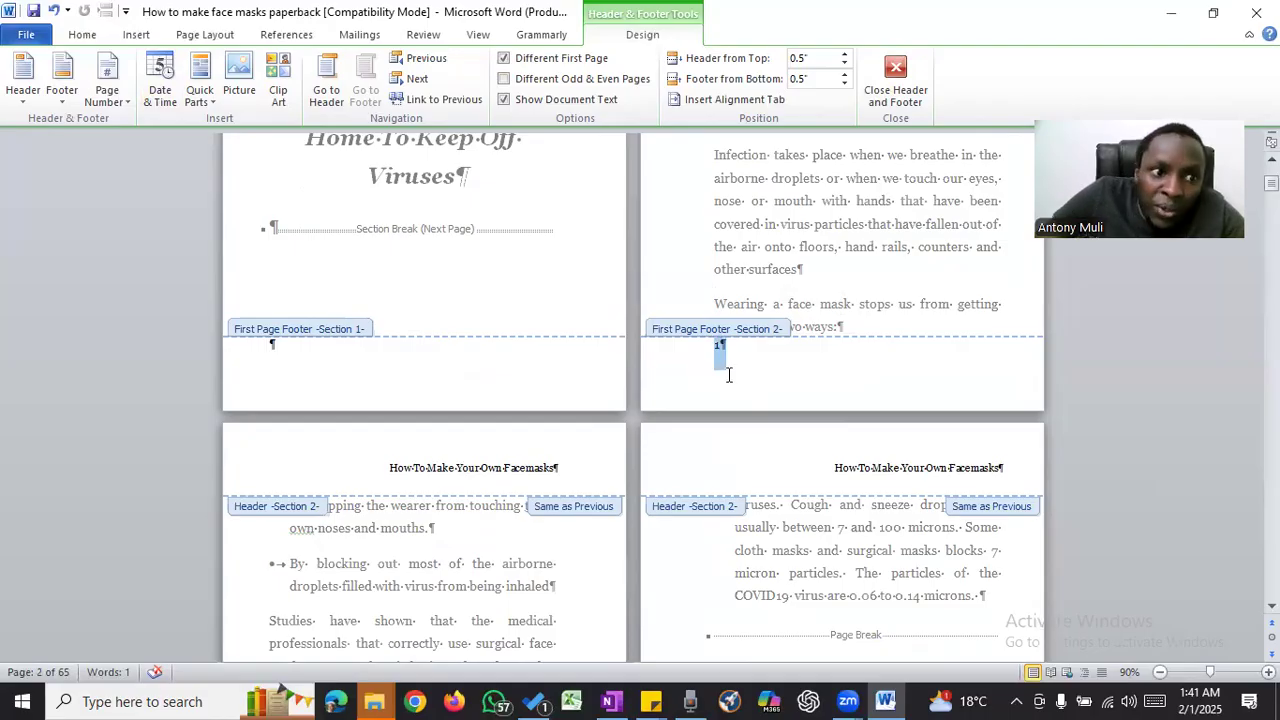
{"action": "left_click", "coordinate": [107, 98]}
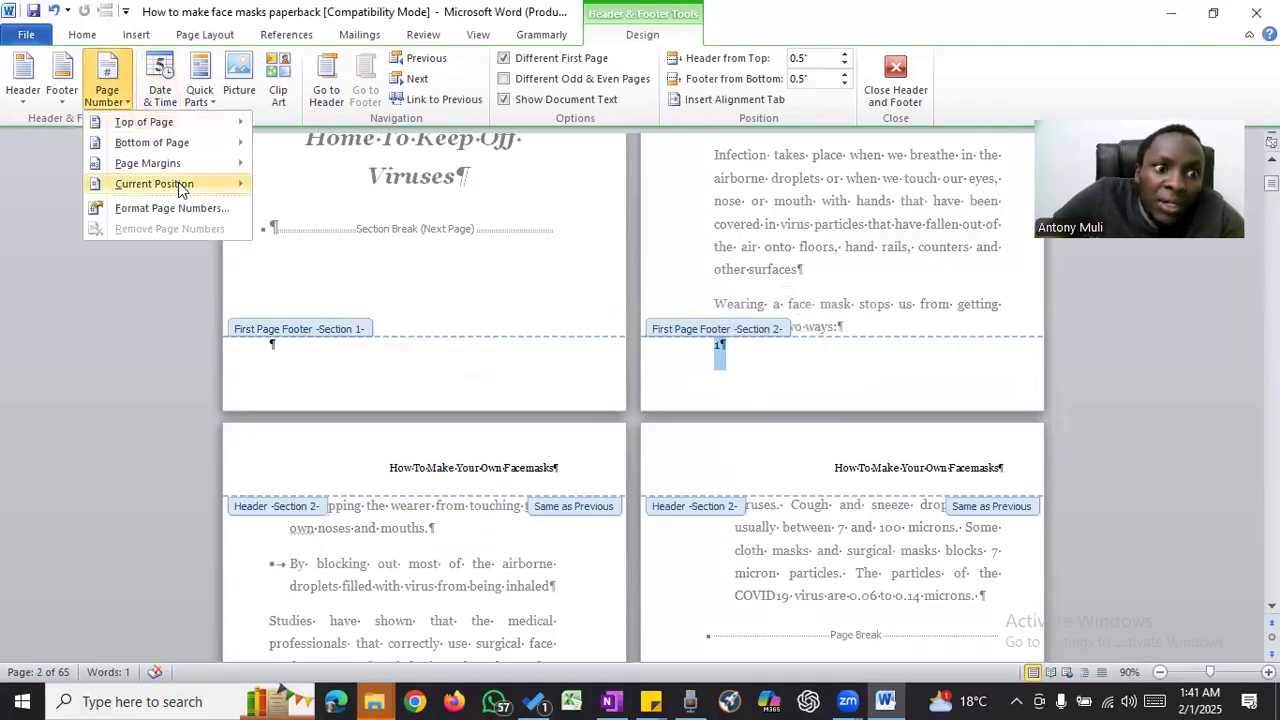
{"action": "mouse_move", "coordinate": [180, 184]}
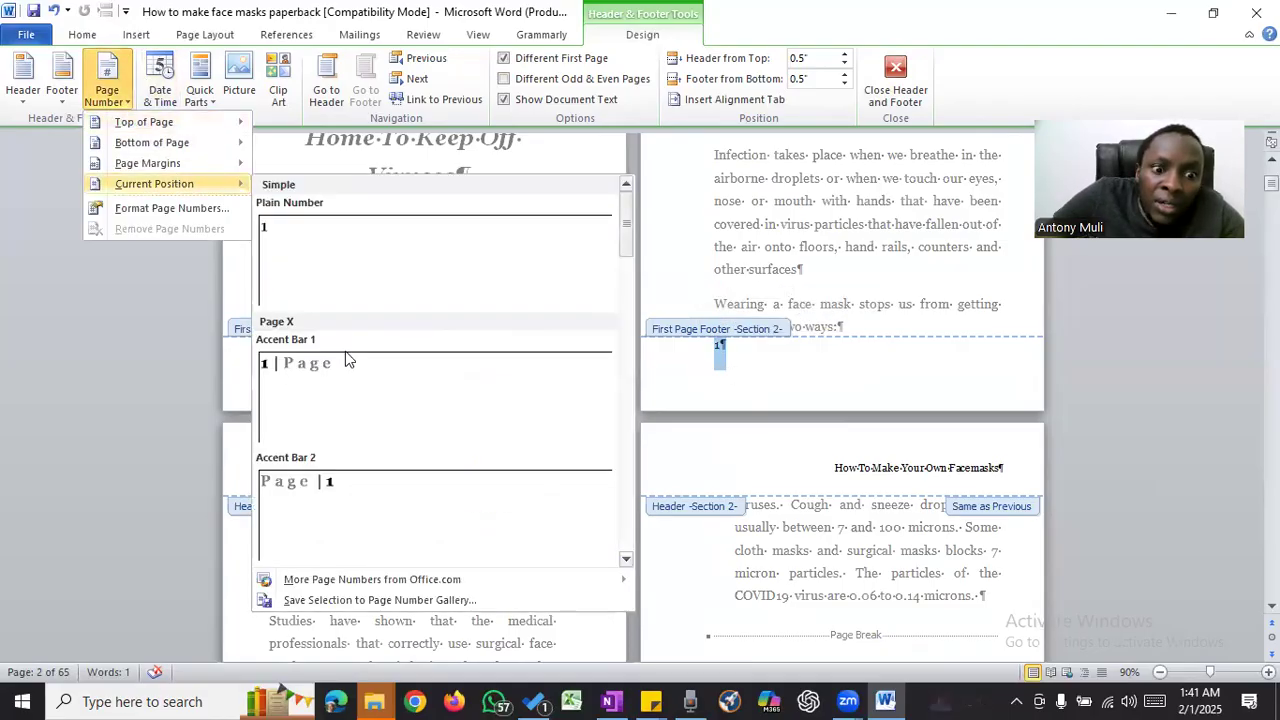
{"action": "left_click", "coordinate": [369, 267]}
{"action": "scroll", "coordinate": [735, 385], "scroll_direction": "up", "scroll_amount": 2}
{"action": "scroll", "coordinate": [740, 370], "scroll_direction": "up", "scroll_amount": 4}
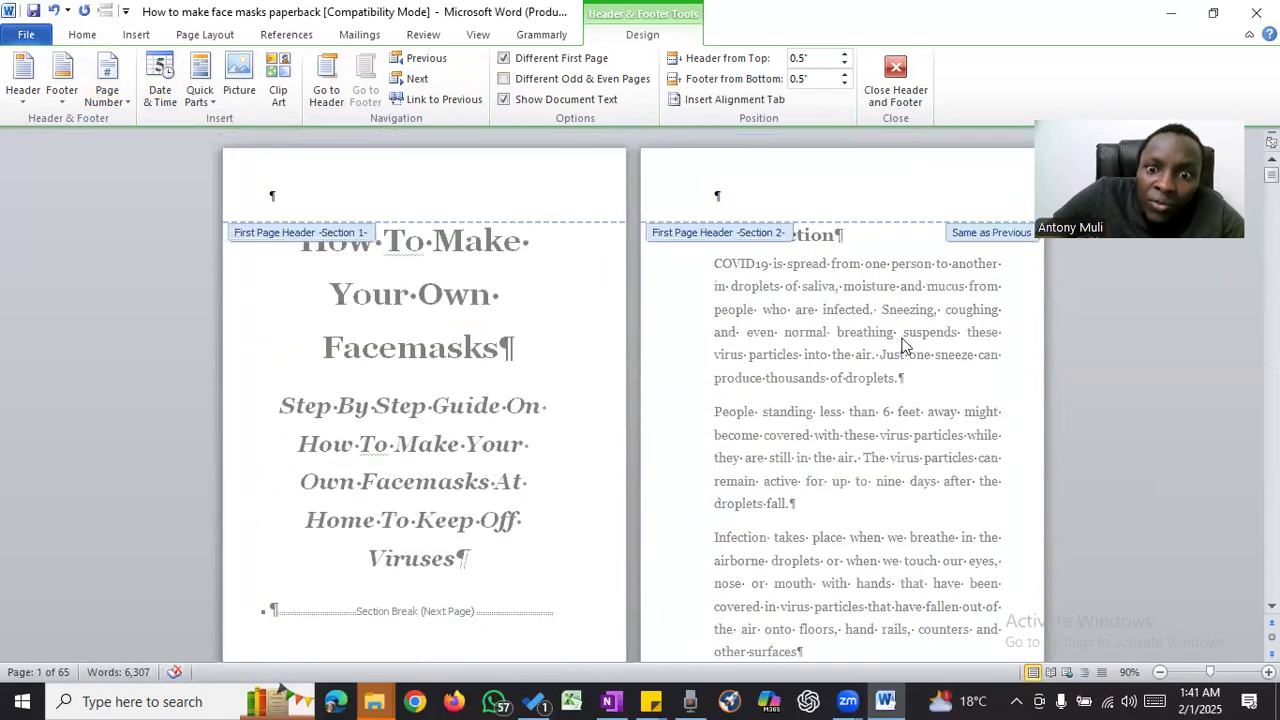
{"action": "scroll", "coordinate": [770, 285], "scroll_direction": "down", "scroll_amount": 1}
{"action": "scroll", "coordinate": [770, 283], "scroll_direction": "up", "scroll_amount": 1}
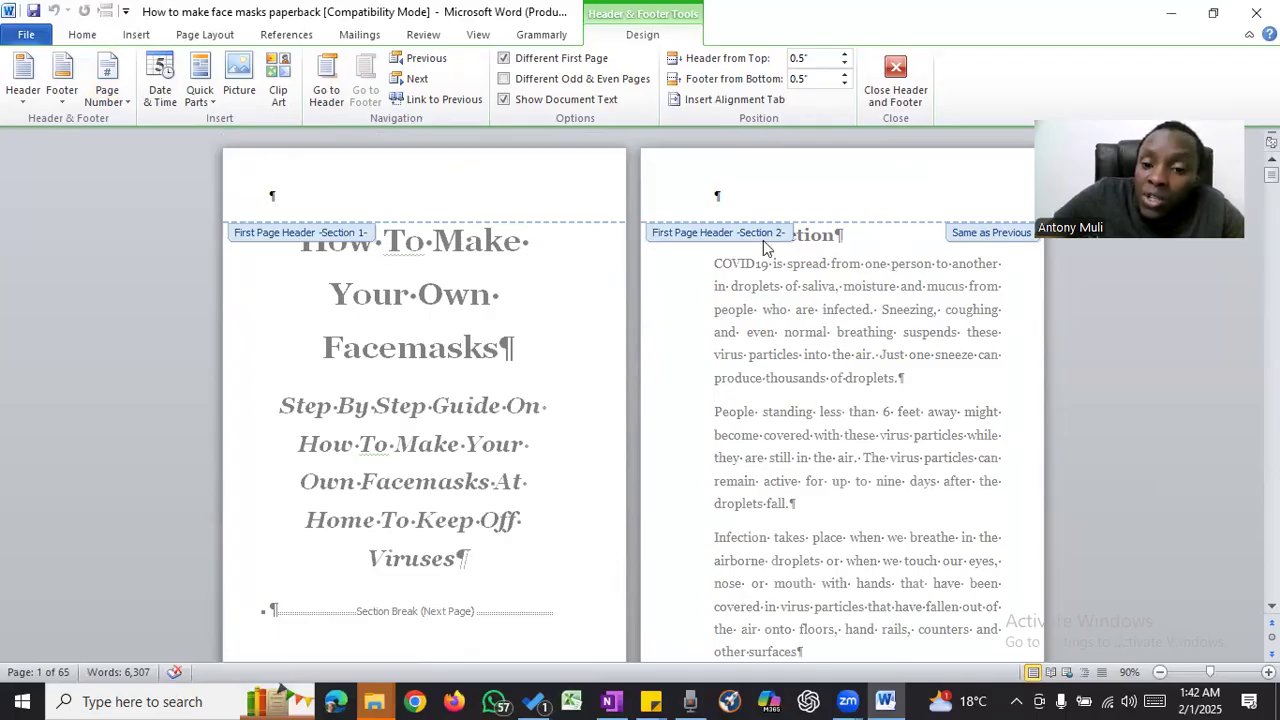
{"action": "left_click", "coordinate": [908, 88]}
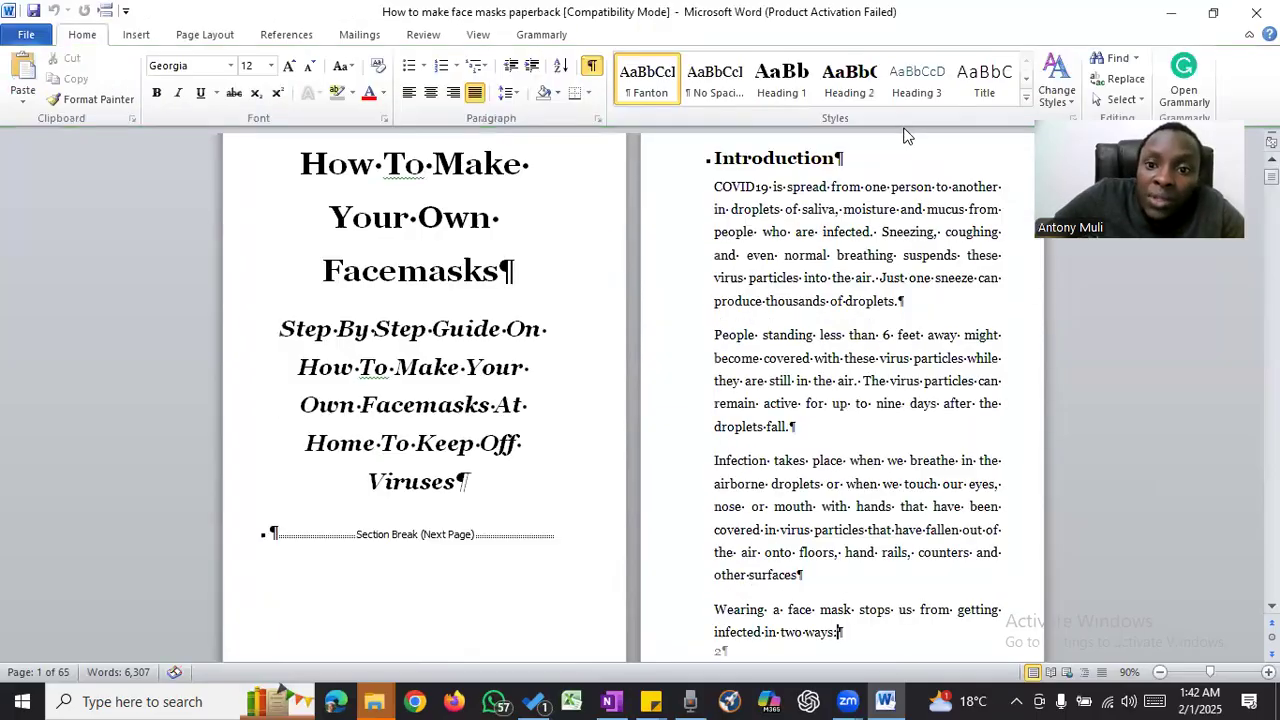
- Replace the section break below the title page's subtitle with a page break before the Introduction
{"action": "scroll", "coordinate": [836, 245], "scroll_direction": "down", "scroll_amount": 10}
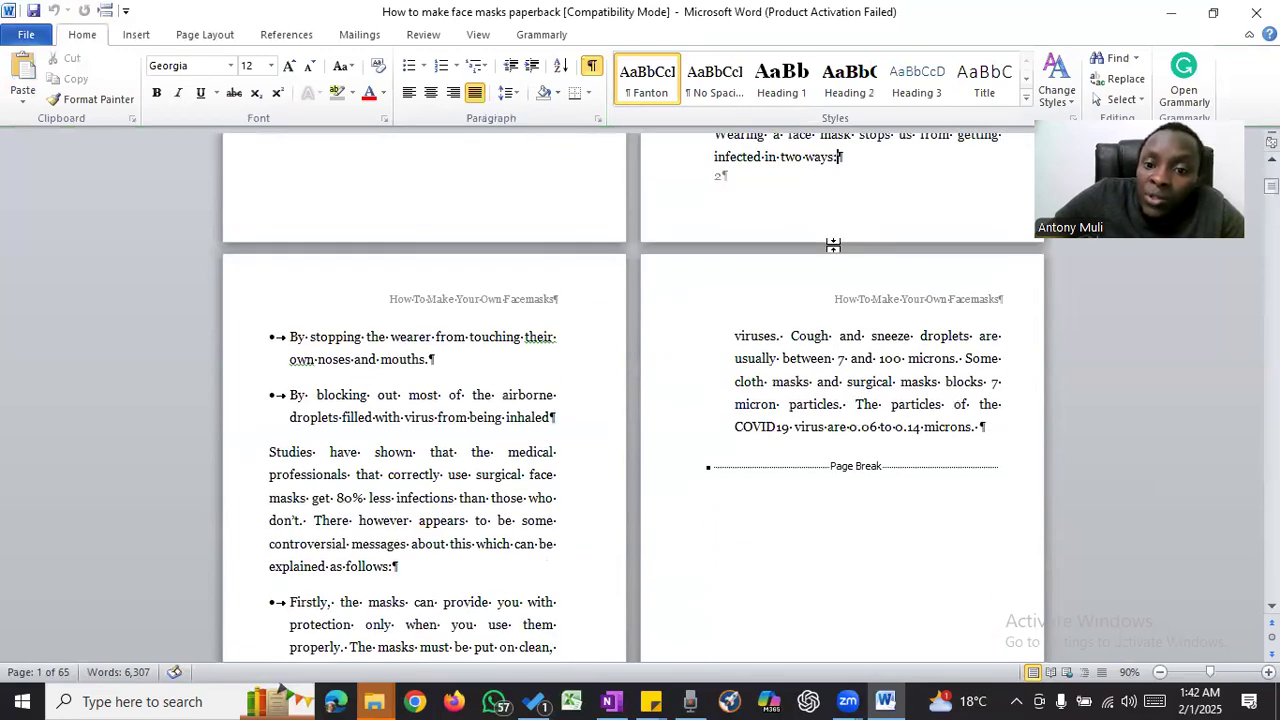
{"action": "scroll", "coordinate": [836, 245], "scroll_direction": "up", "scroll_amount": 3}
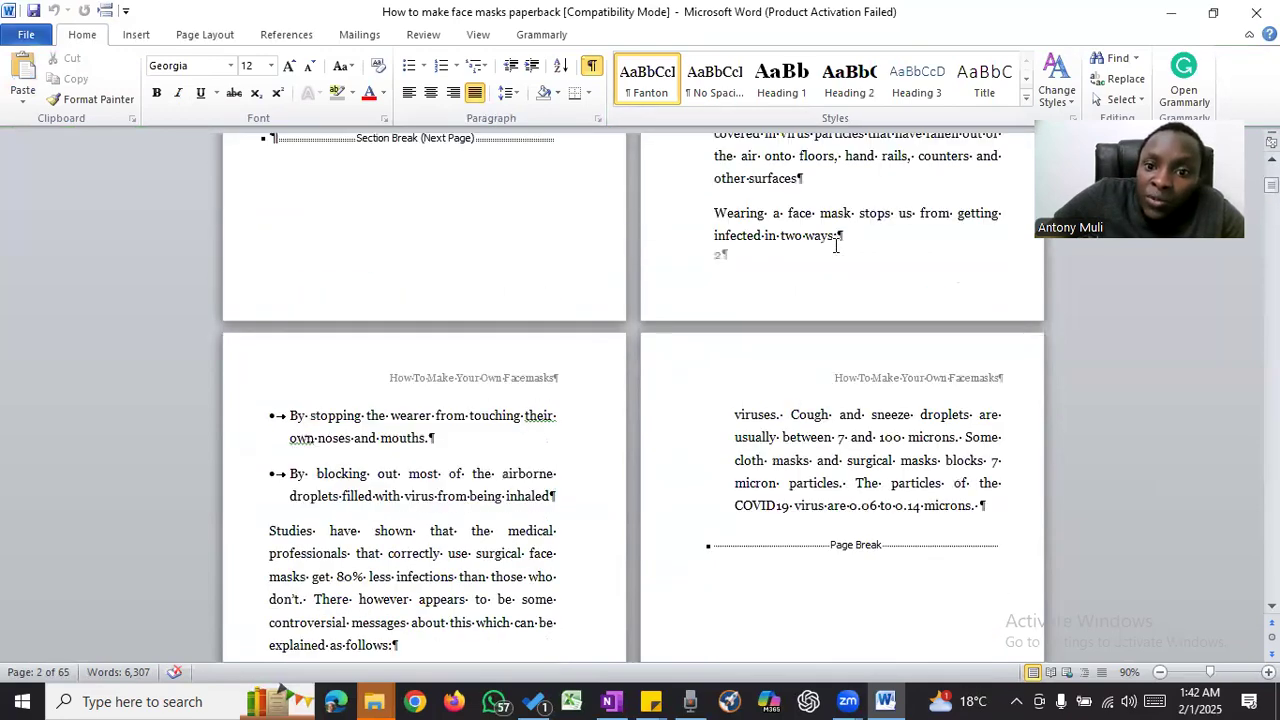
{"action": "scroll", "coordinate": [836, 245], "scroll_direction": "up", "scroll_amount": 6}
{"action": "left_click", "coordinate": [248, 388]}
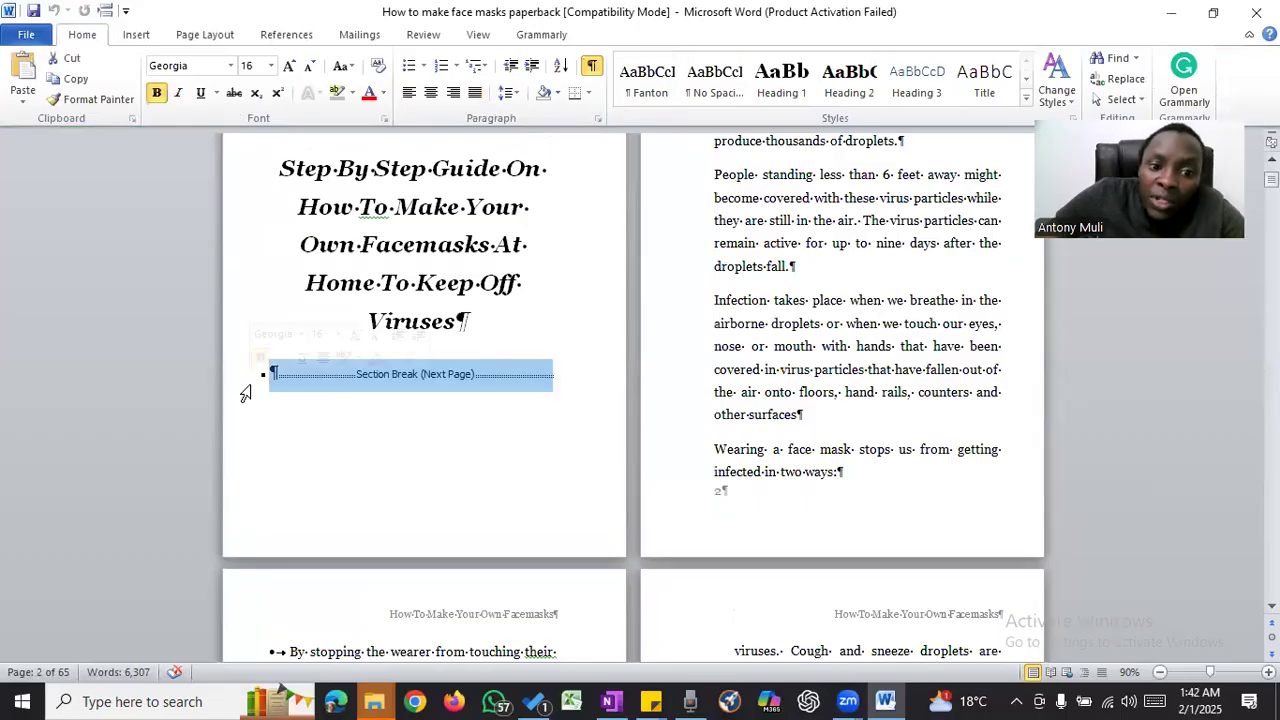
{"action": "key", "text": "Delete"}
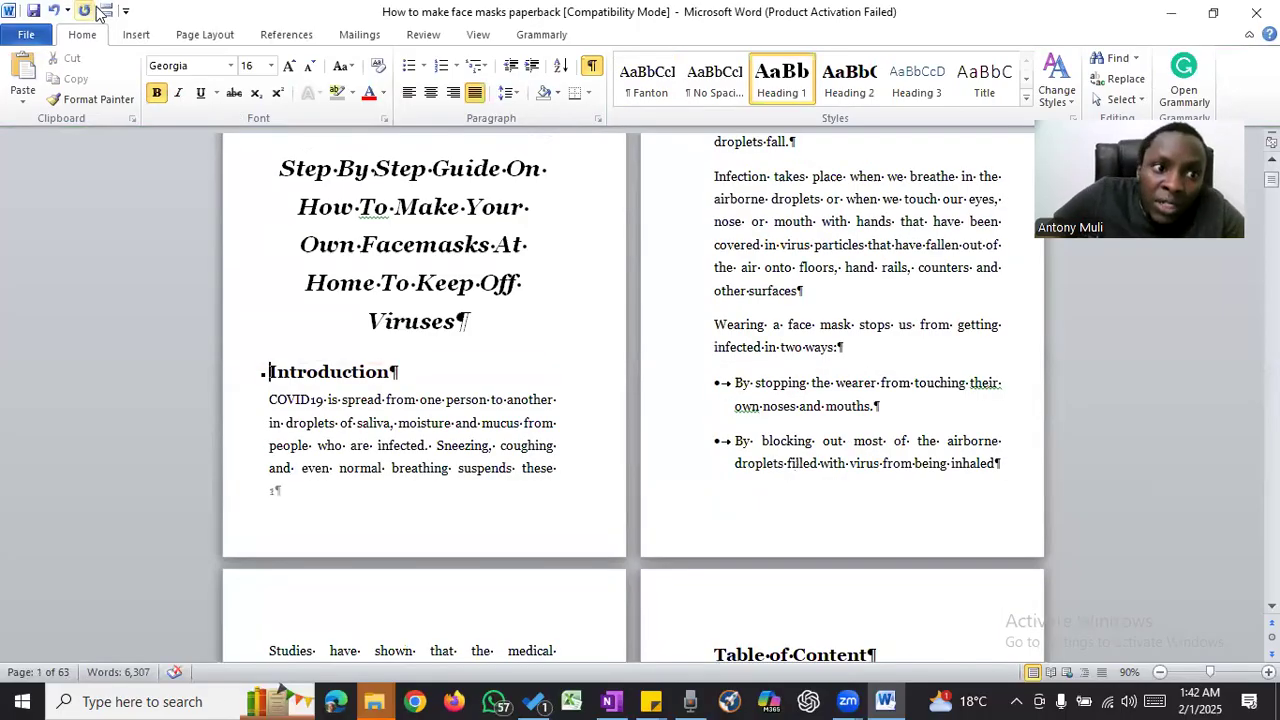
{"action": "key", "text": "ctrl+Return"}
{"action": "scroll", "coordinate": [793, 272], "scroll_direction": "down", "scroll_amount": 8}
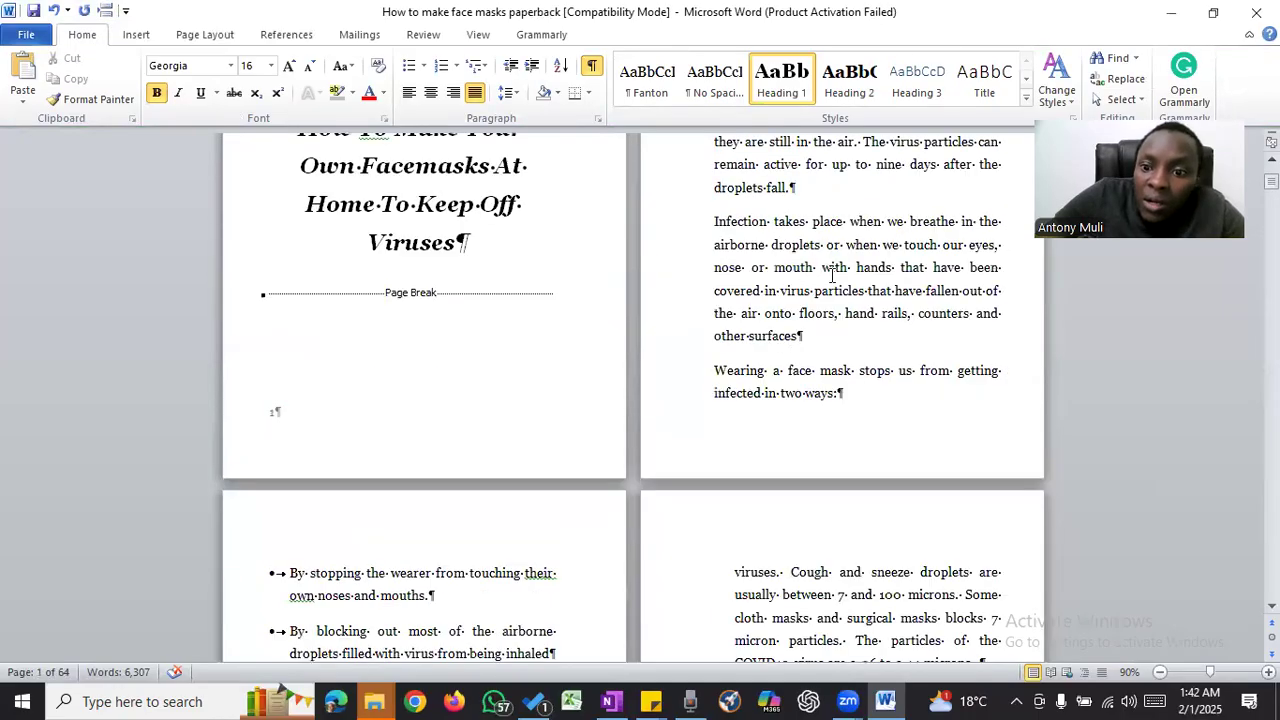
- Insert a Plain Number page number at the current position in the Introduction page's footer and centre it
{"action": "double_click", "coordinate": [873, 435]}
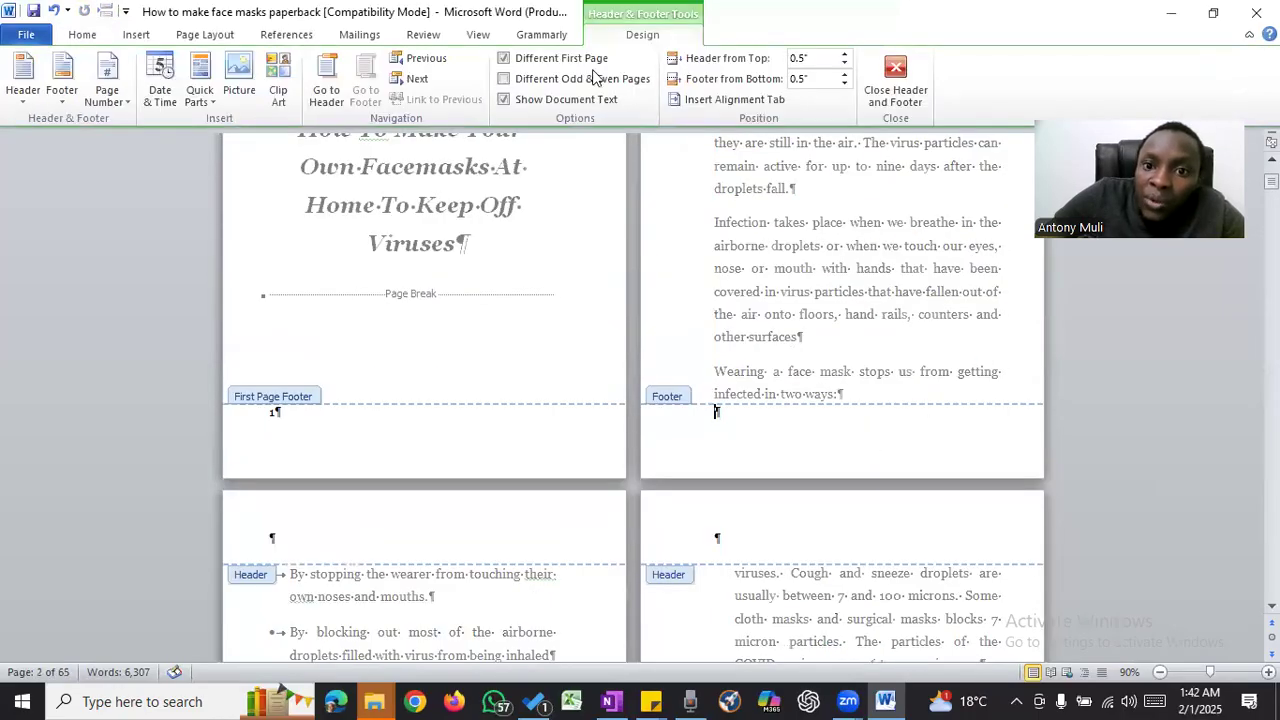
{"action": "left_click", "coordinate": [107, 92]}
{"action": "mouse_move", "coordinate": [208, 187]}
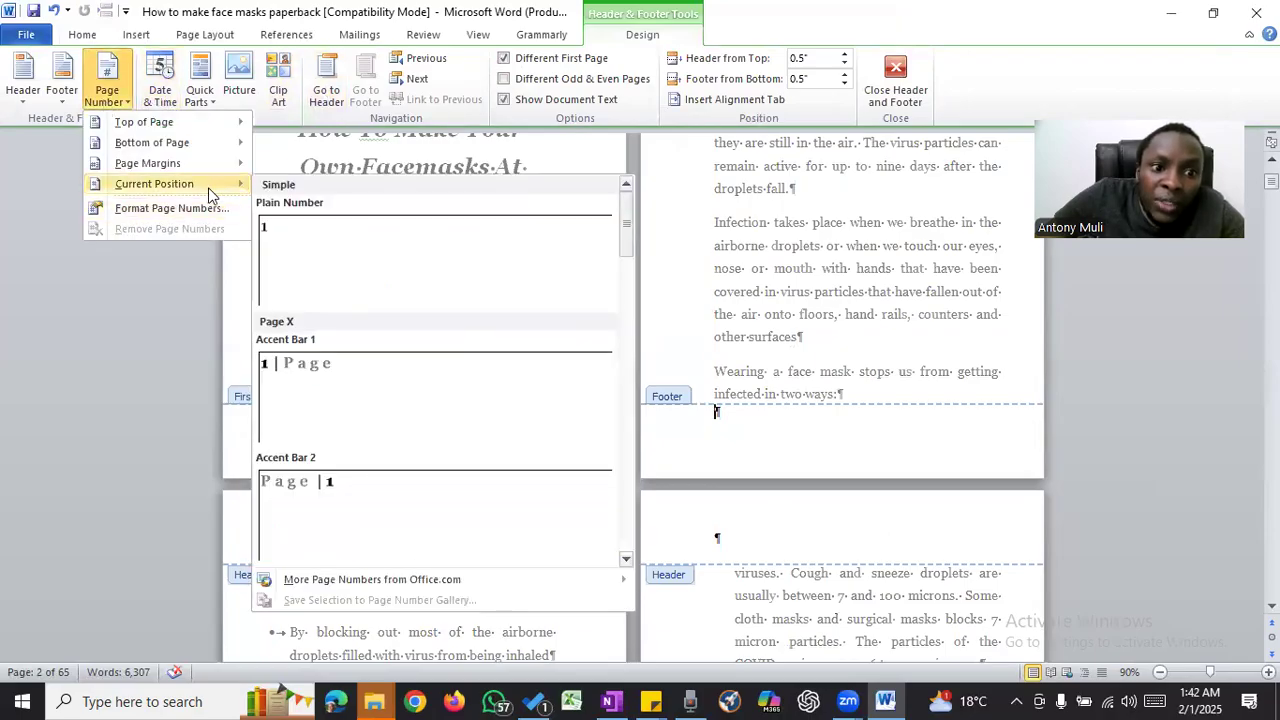
{"action": "left_click", "coordinate": [393, 262]}
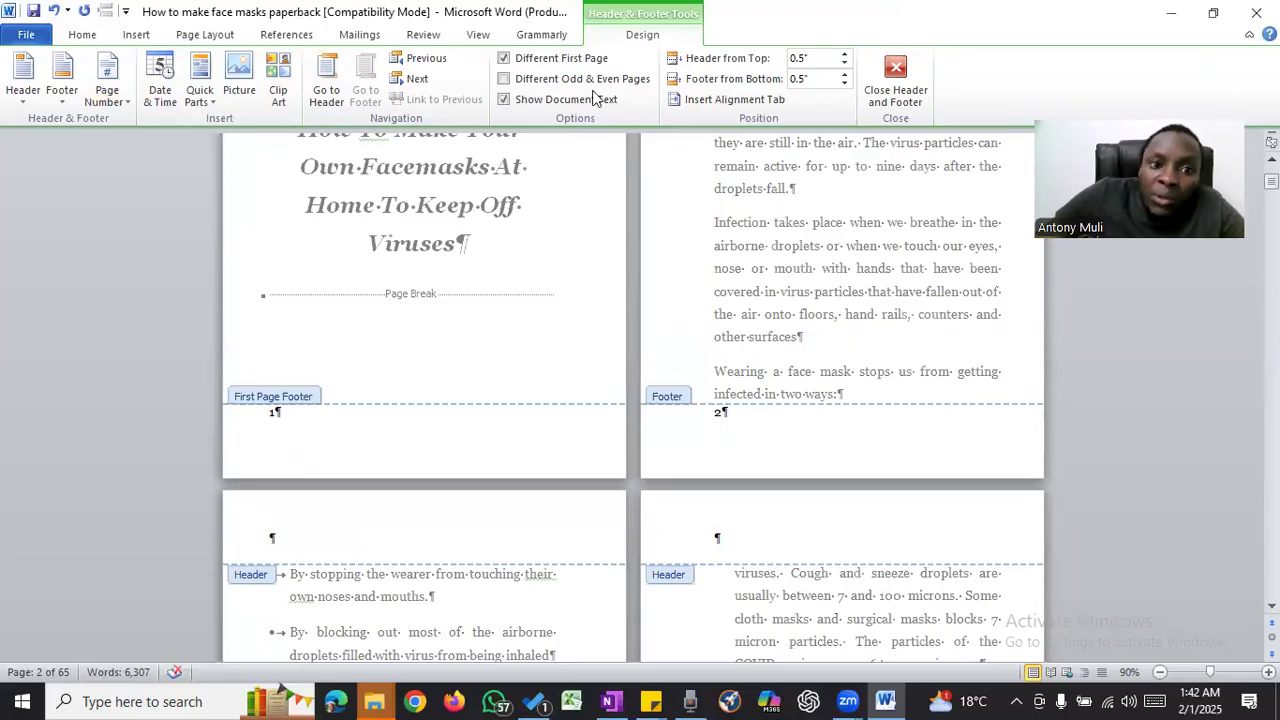
{"action": "left_click", "coordinate": [82, 34]}
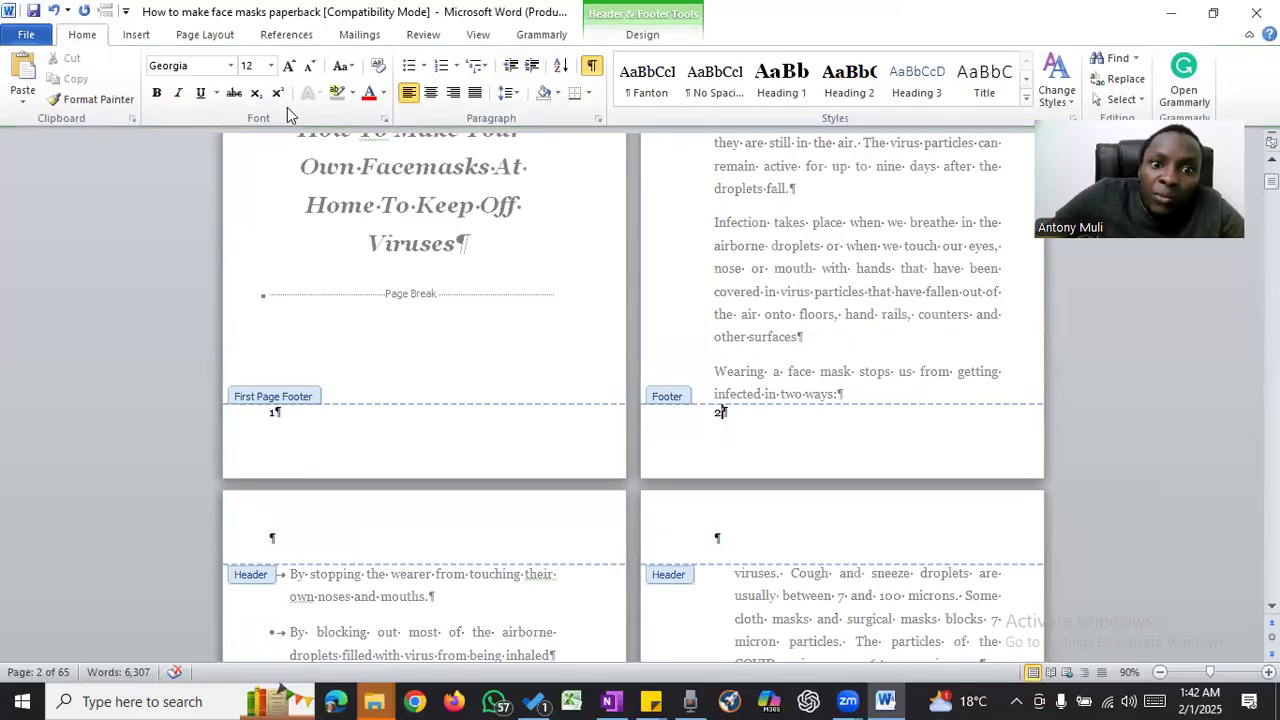
{"action": "left_click", "coordinate": [430, 92]}
{"action": "scroll", "coordinate": [852, 335], "scroll_direction": "up", "scroll_amount": 5}
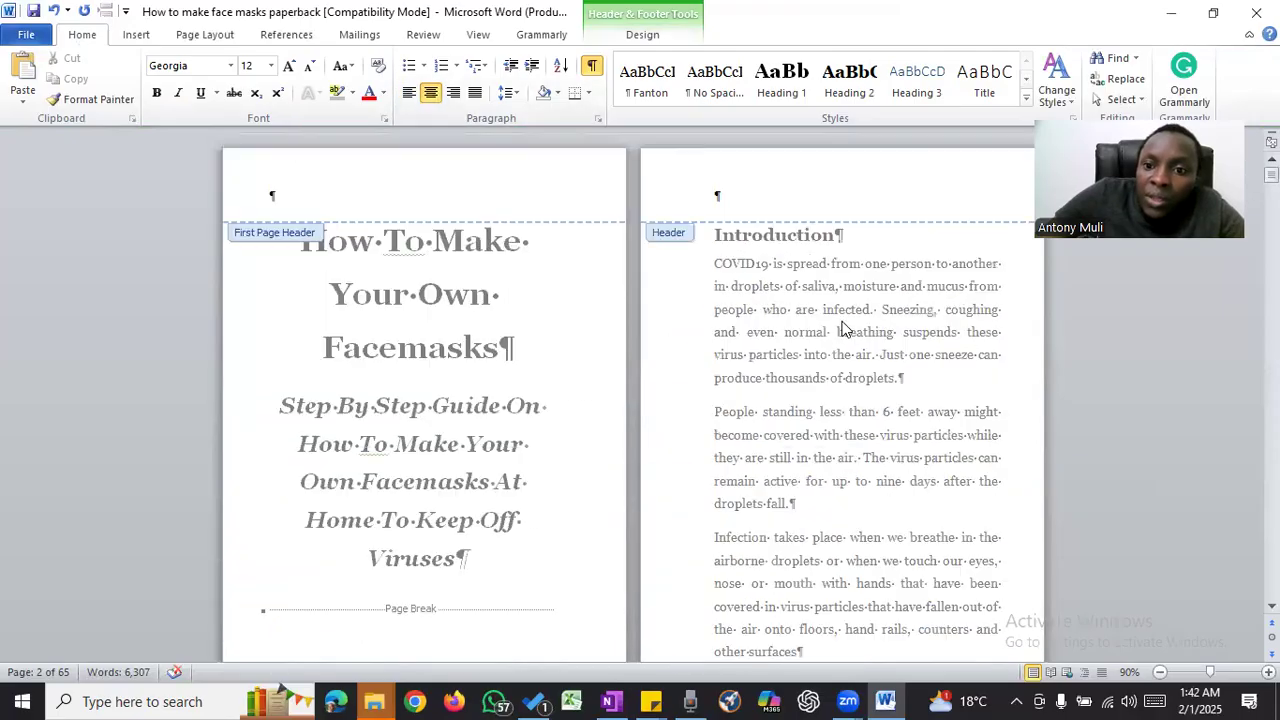
{"action": "scroll", "coordinate": [829, 286], "scroll_direction": "down", "scroll_amount": 7}
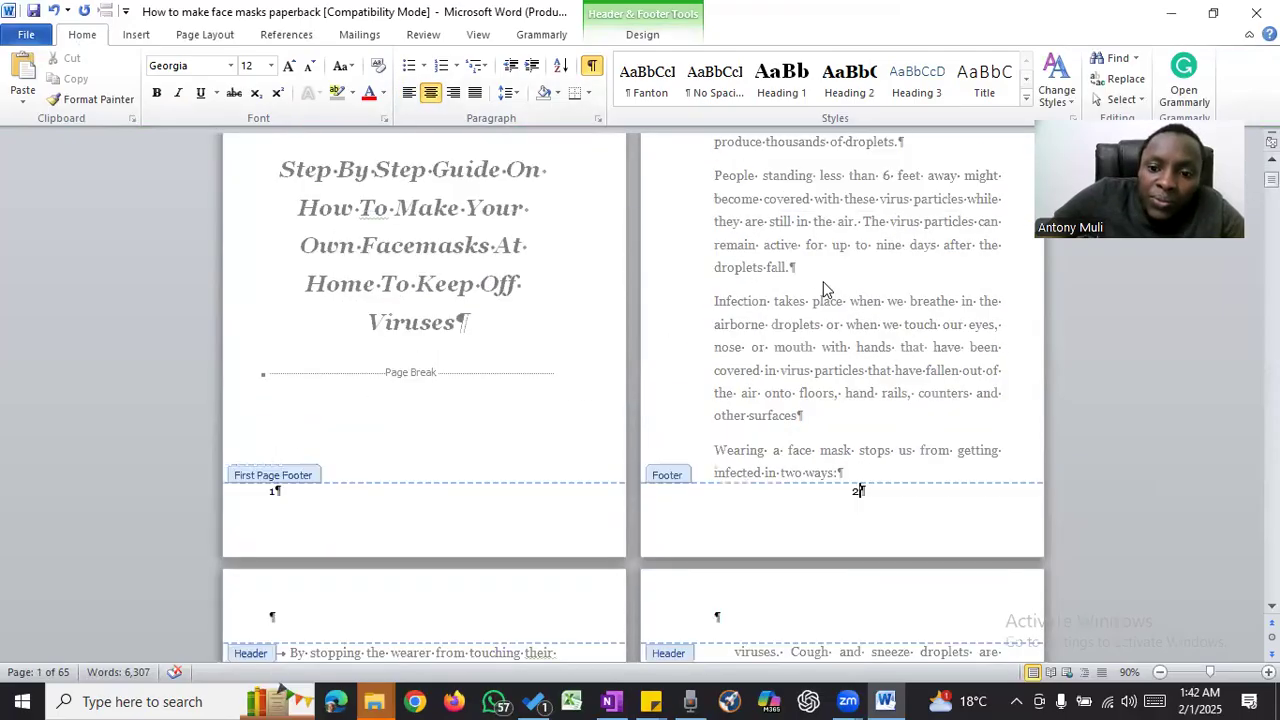
- Paste "How To Make Your Own Facemasks" into the header of the Introduction page and centre it
{"action": "scroll", "coordinate": [817, 277], "scroll_direction": "up", "scroll_amount": 7}
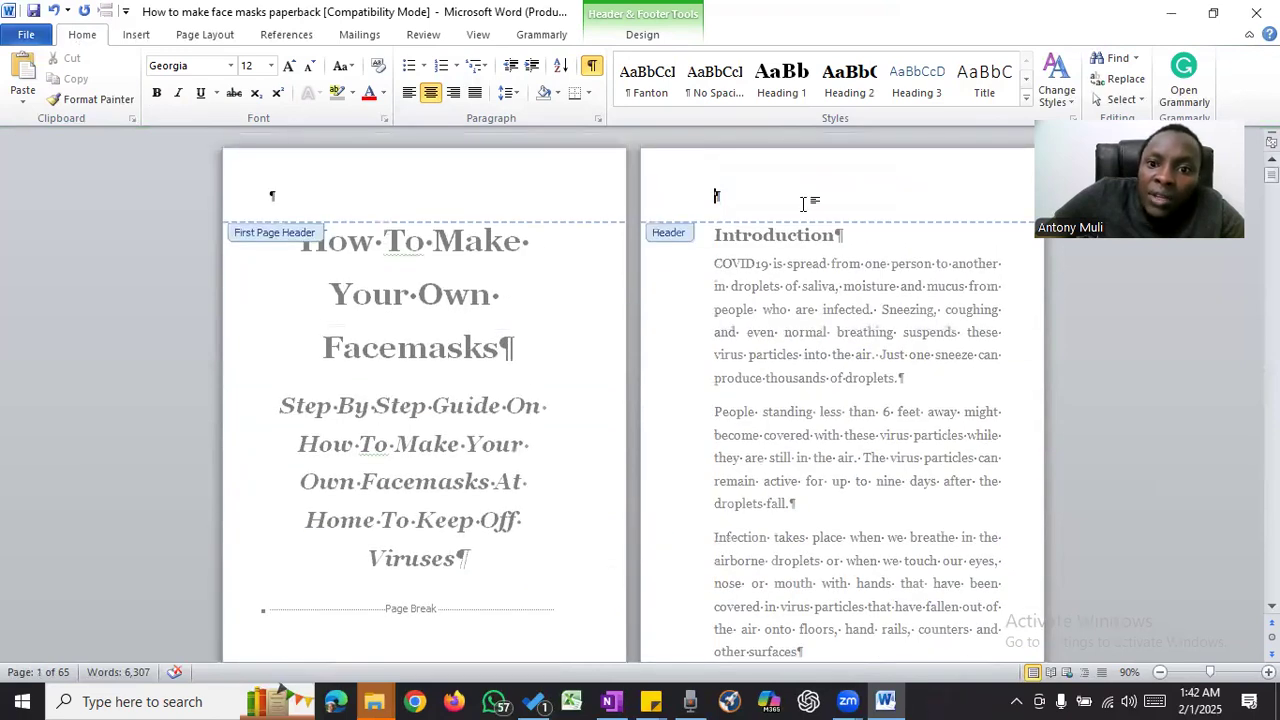
{"action": "left_click", "coordinate": [728, 194]}
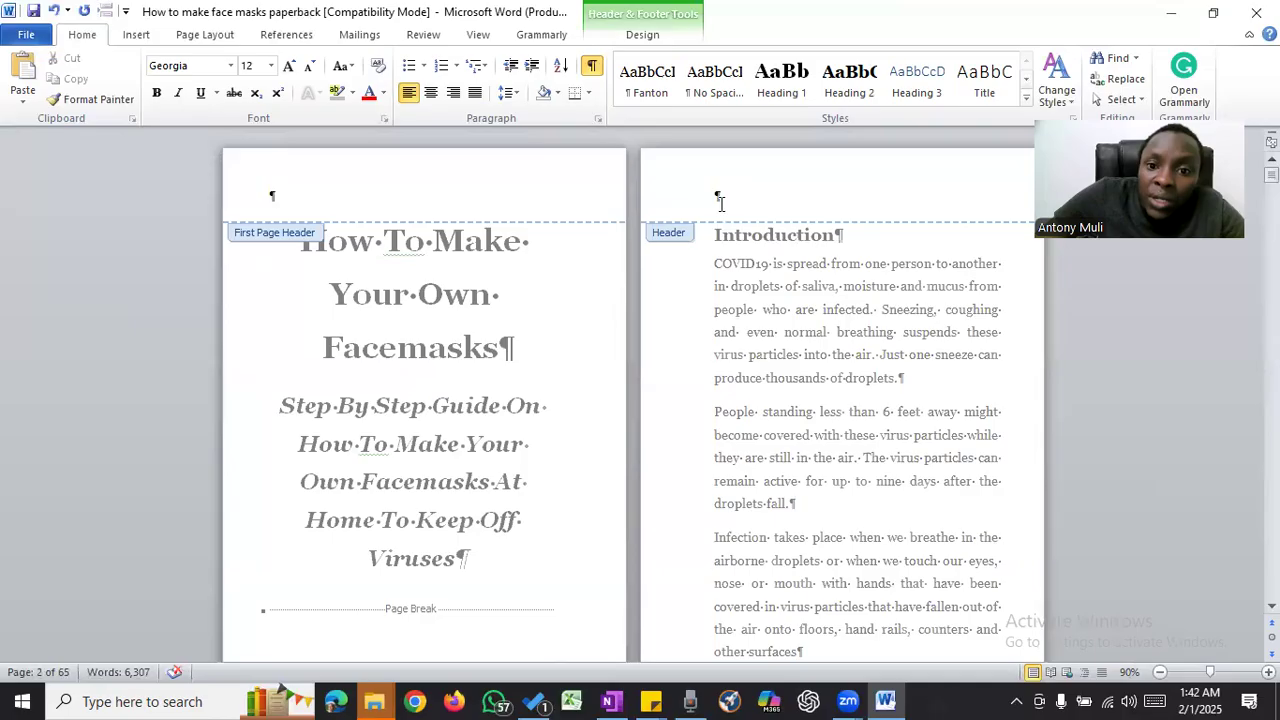
{"action": "right_click", "coordinate": [720, 203]}
{"action": "left_click", "coordinate": [818, 273]}
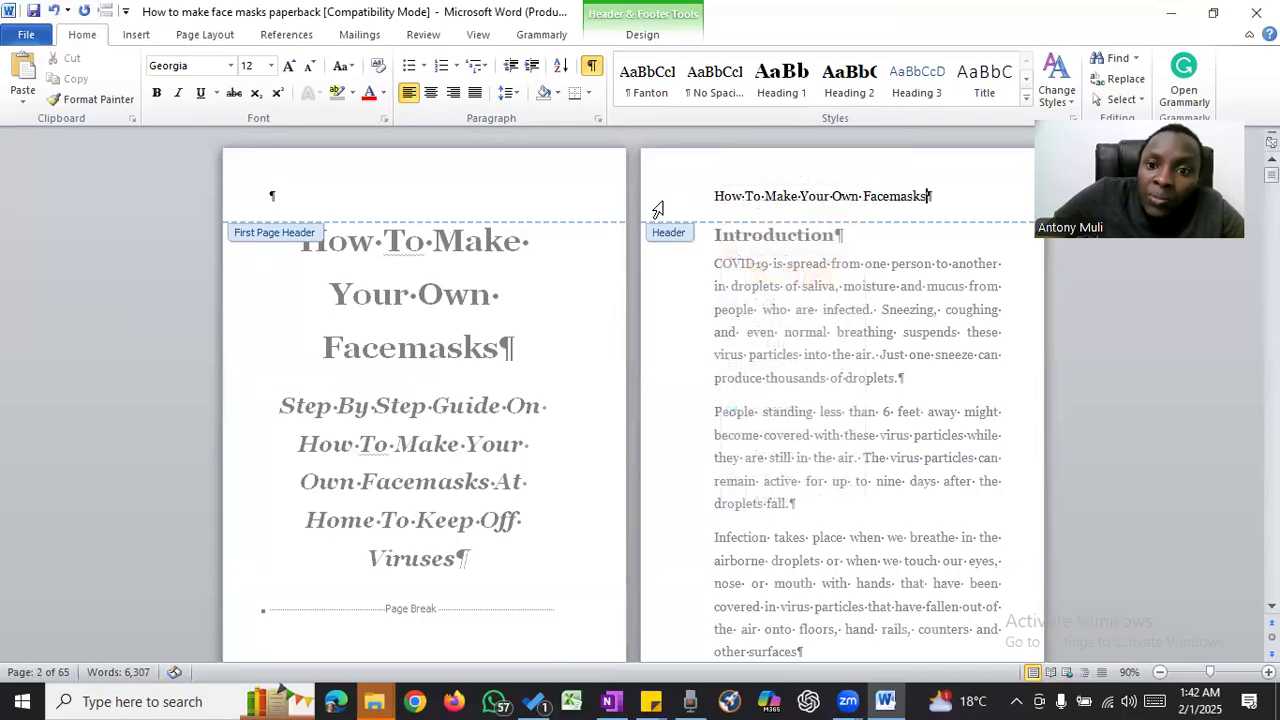
{"action": "left_click", "coordinate": [658, 210]}
{"action": "left_click", "coordinate": [430, 92]}
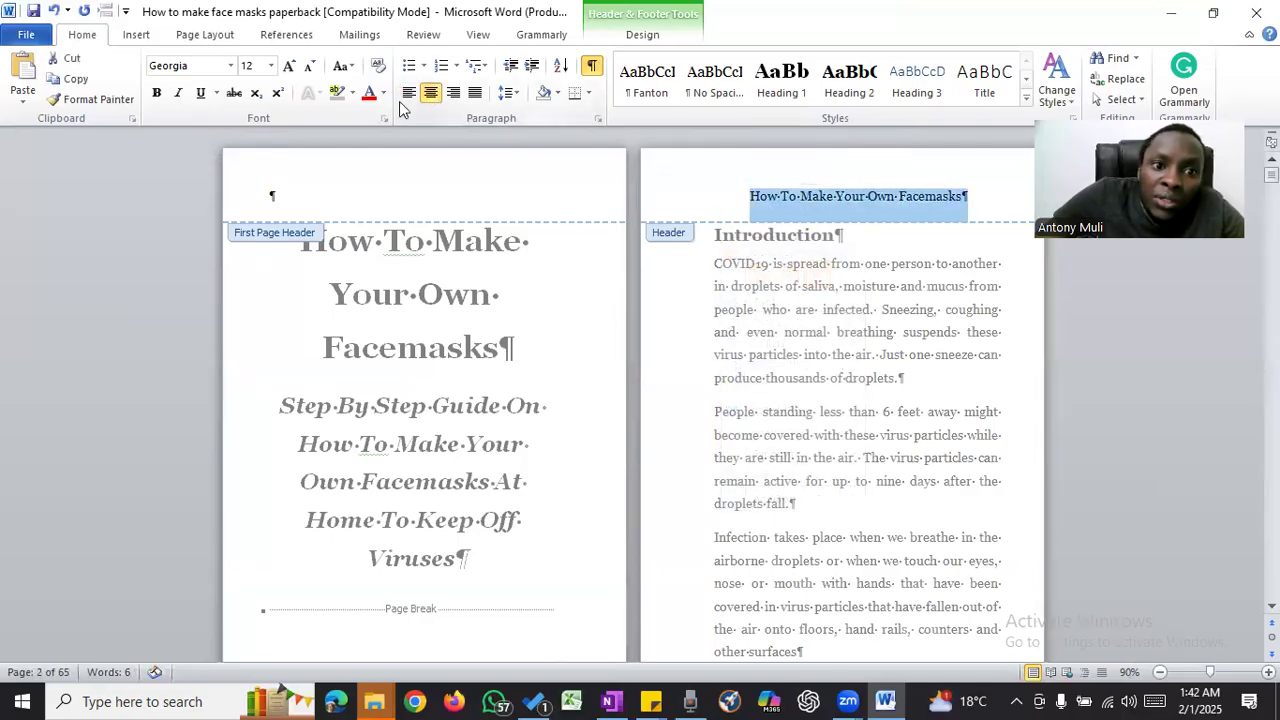
- Set the header title's font size to 9 and check the headers and footers on the following pages
{"action": "left_click", "coordinate": [310, 68]}
{"action": "left_click", "coordinate": [310, 68]}
{"action": "left_click", "coordinate": [310, 68]}
{"action": "left_click", "coordinate": [310, 68]}
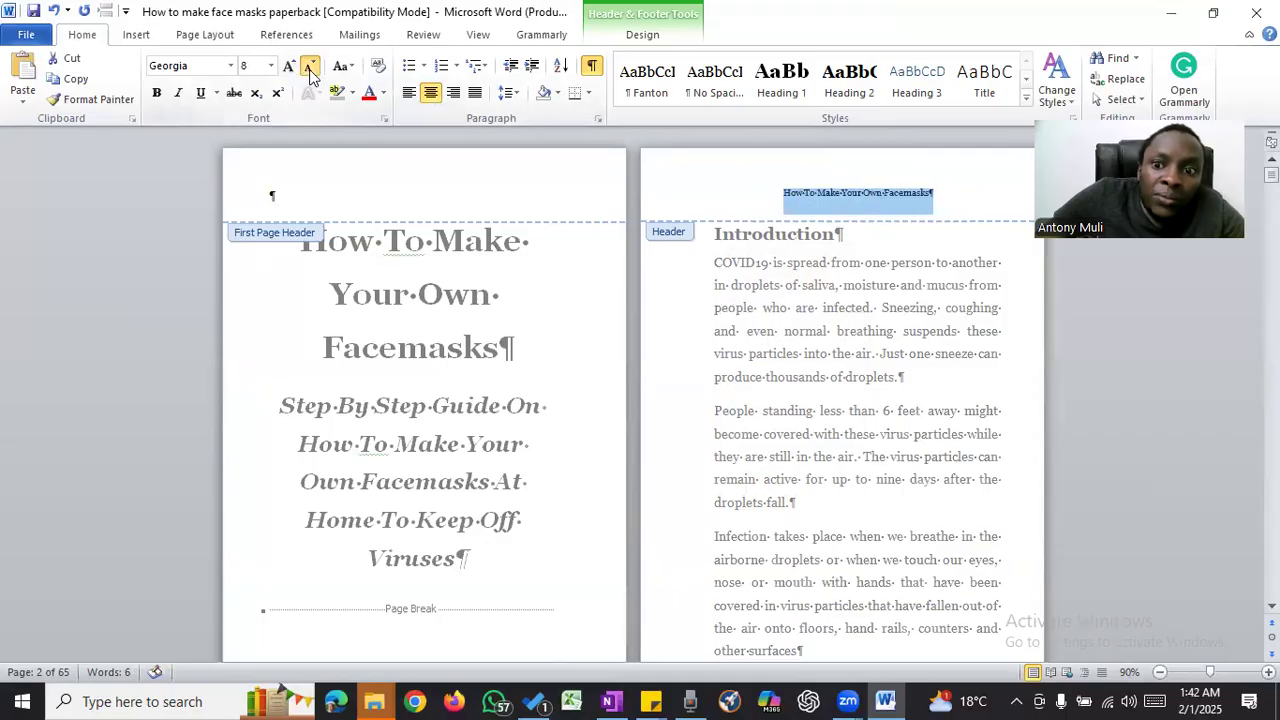
{"action": "left_click", "coordinate": [289, 68]}
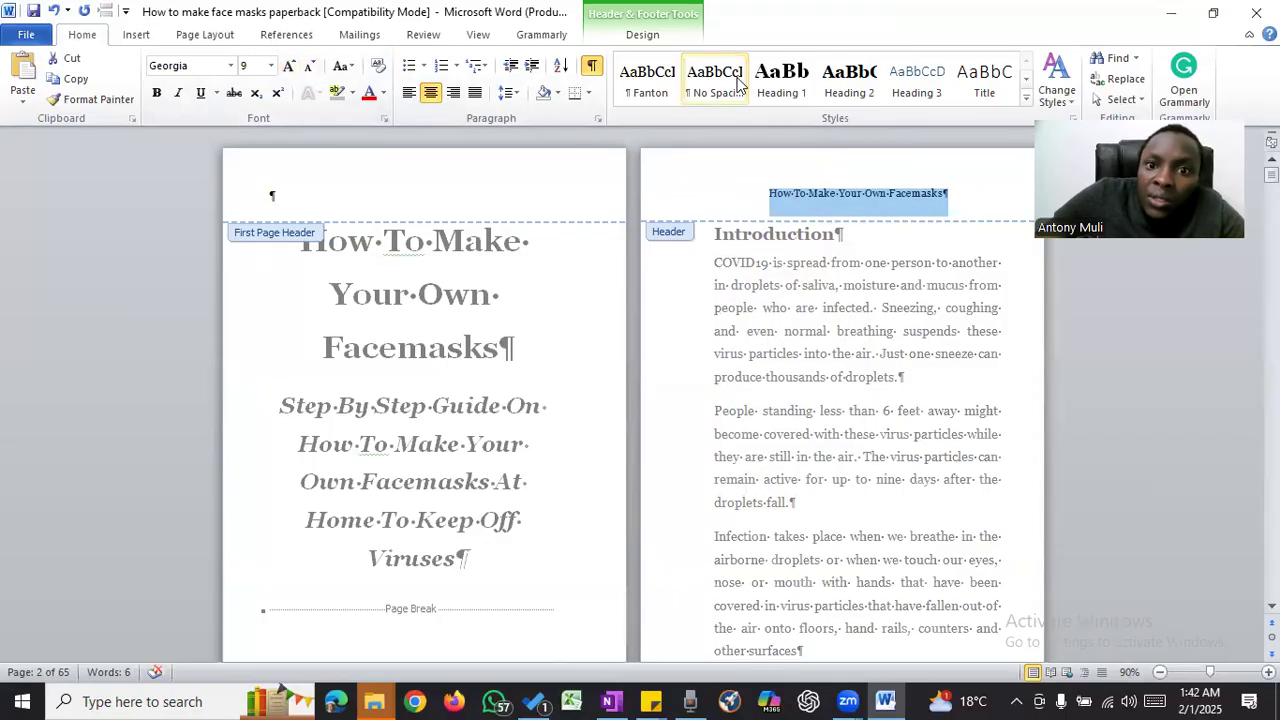
{"action": "scroll", "coordinate": [755, 290], "scroll_direction": "down", "scroll_amount": 5}
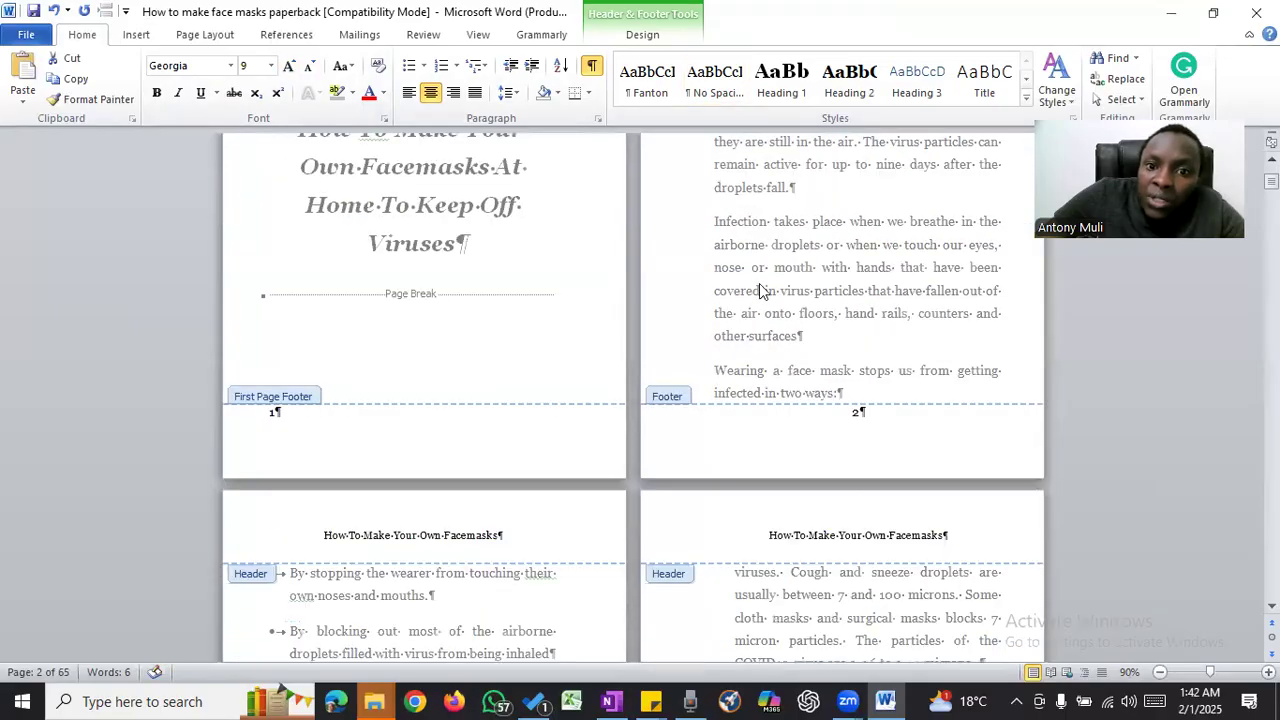
{"action": "scroll", "coordinate": [755, 265], "scroll_direction": "down", "scroll_amount": 11}
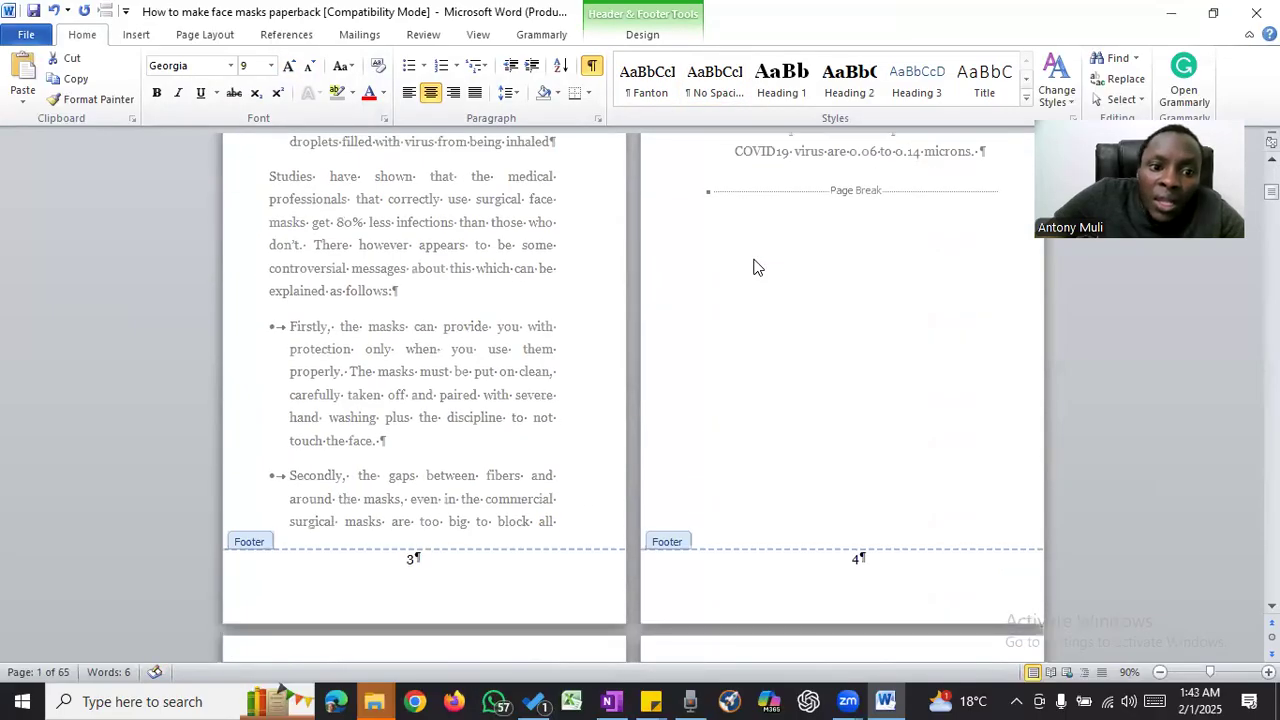
- Close header and footer editing and return to the document's body text
{"action": "scroll", "coordinate": [757, 266], "scroll_direction": "down", "scroll_amount": 3}
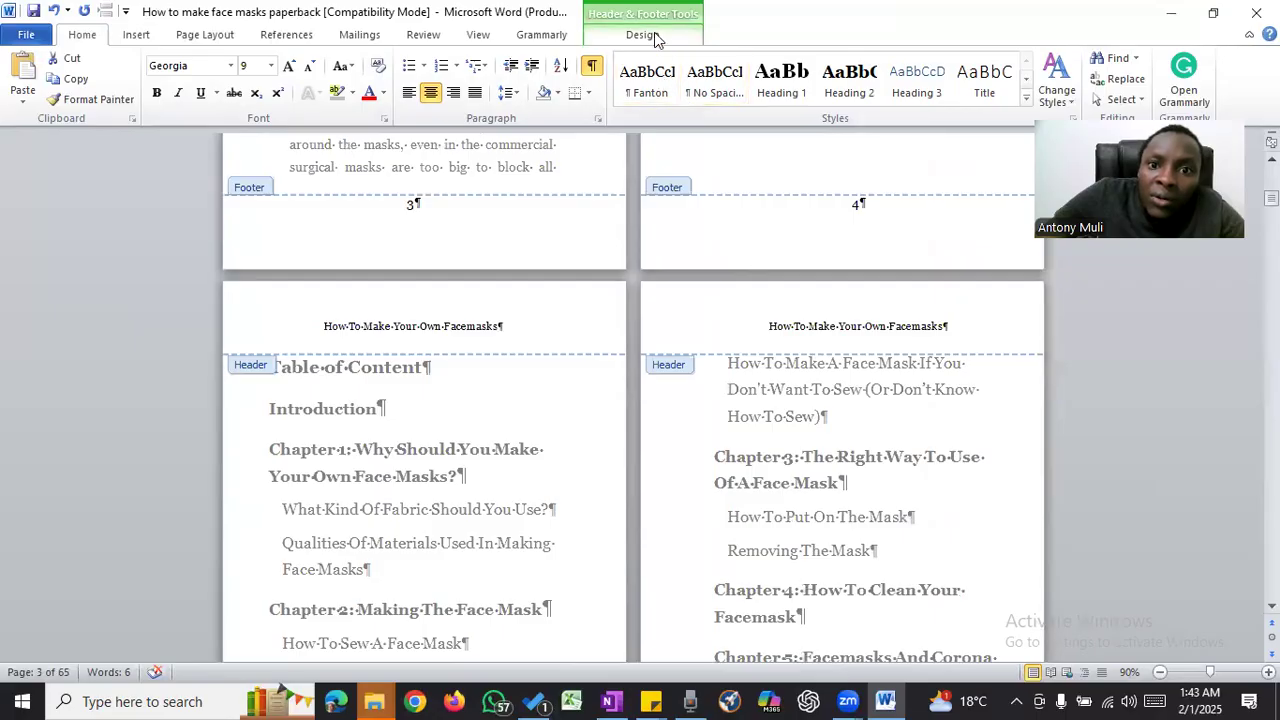
{"action": "left_click", "coordinate": [655, 36]}
{"action": "double_click", "coordinate": [767, 262]}
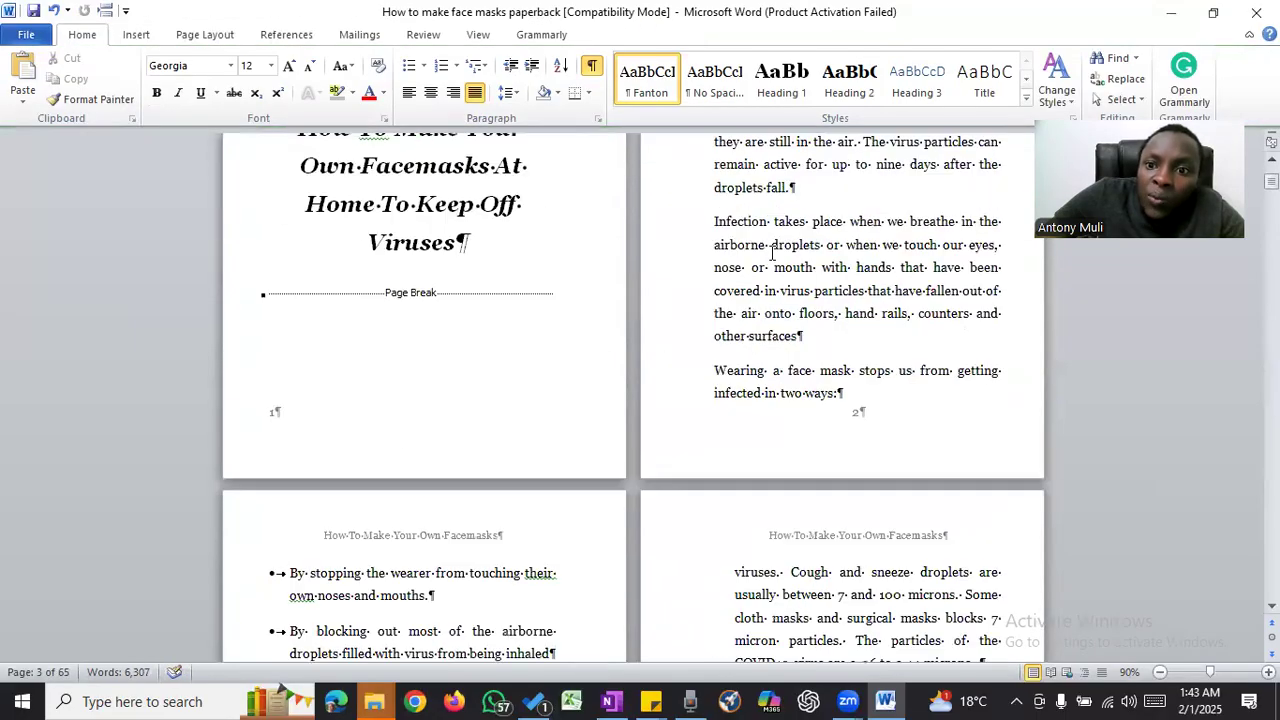
- Examine the page layout, running headers and page numbers from the table of contents to the first pages of Chapter 1
{"action": "scroll", "coordinate": [770, 253], "scroll_direction": "down", "scroll_amount": 10}
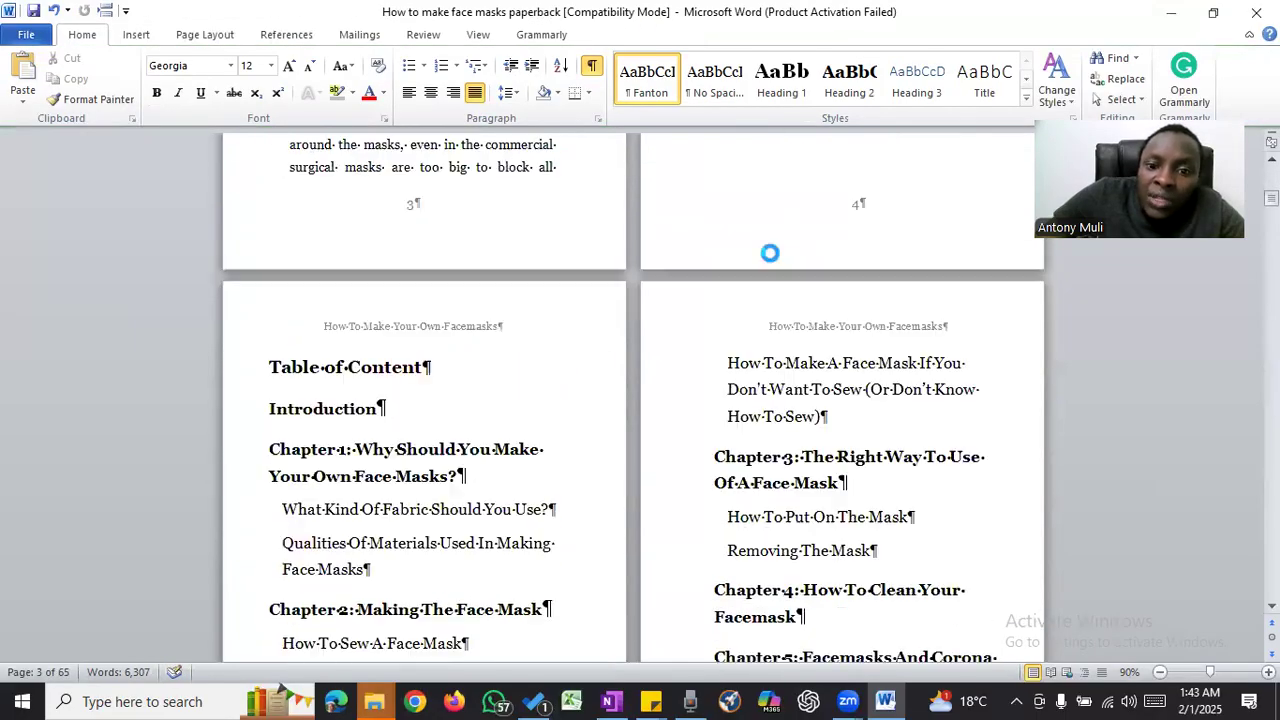
{"action": "scroll", "coordinate": [770, 260], "scroll_direction": "down", "scroll_amount": 4}
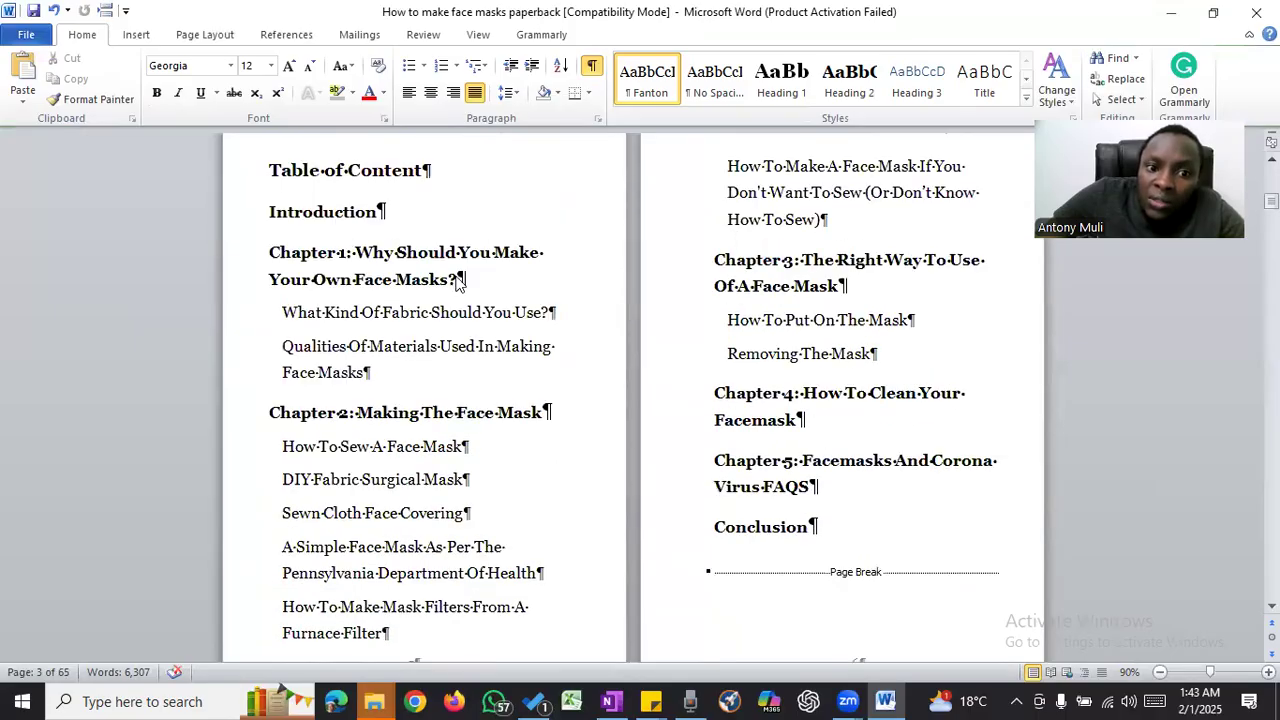
{"action": "key", "text": "ctrl+a"}
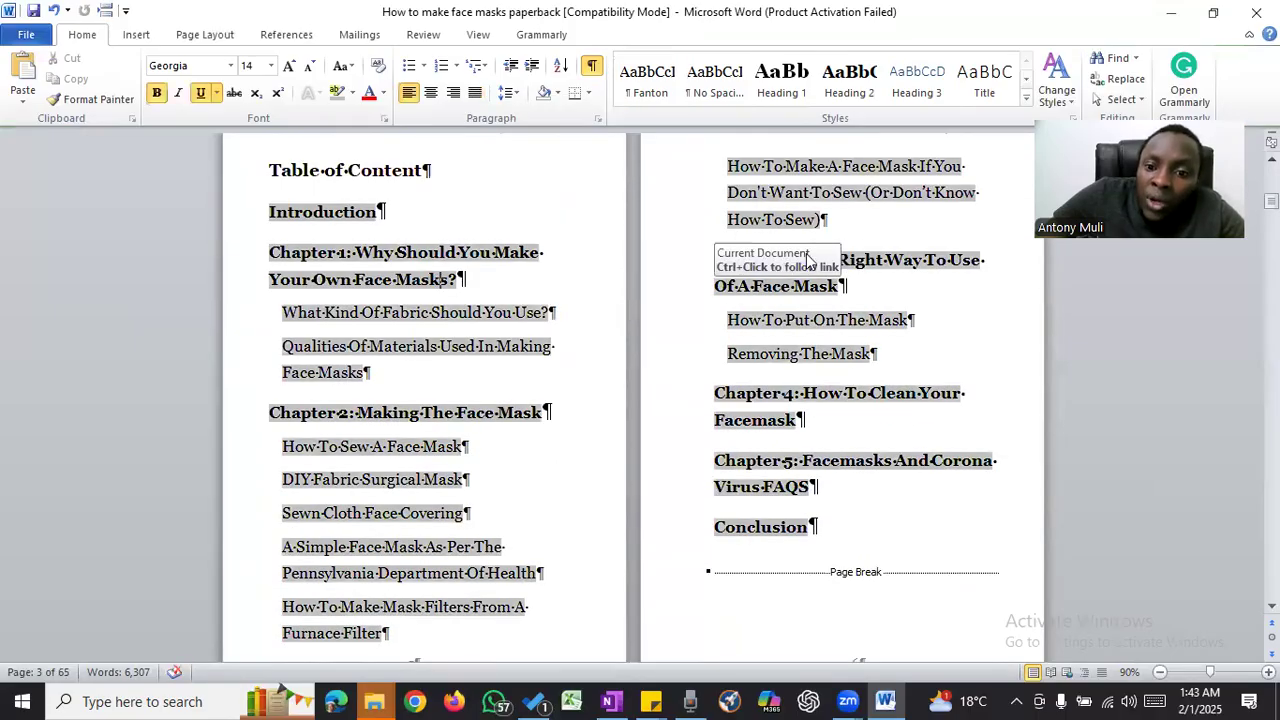
{"action": "scroll", "coordinate": [806, 250], "scroll_direction": "up", "scroll_amount": 10}
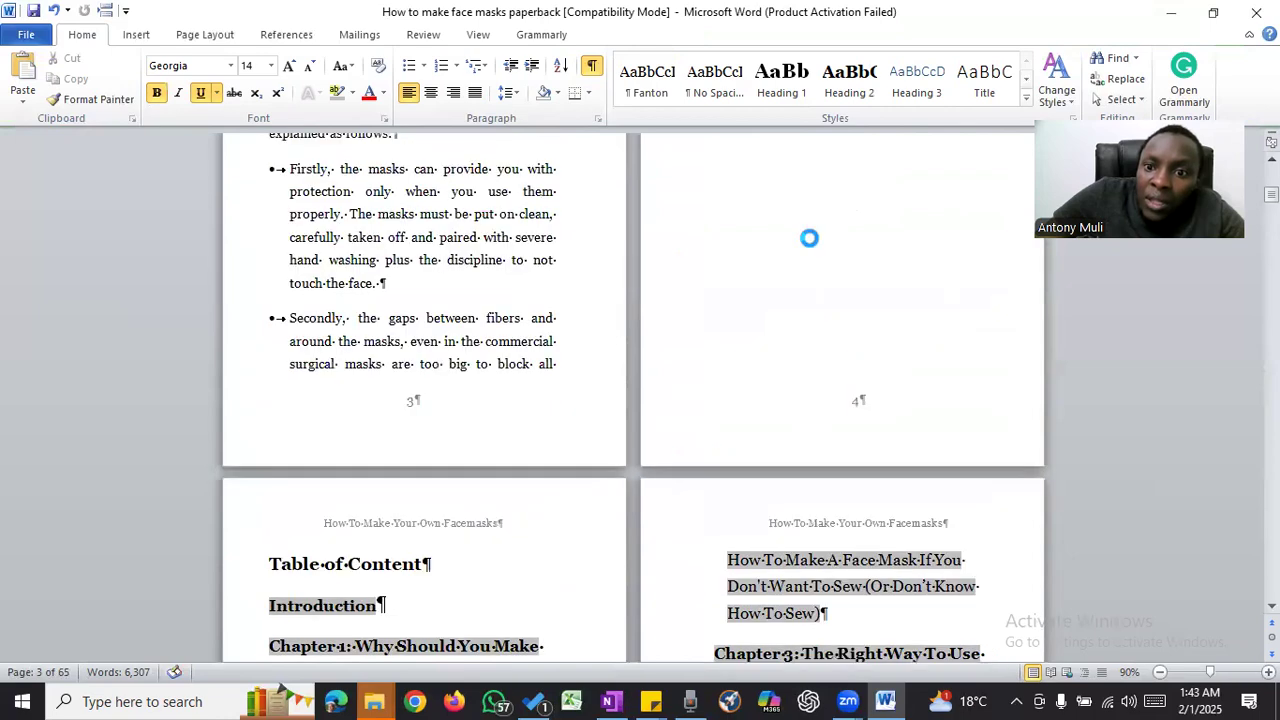
{"action": "scroll", "coordinate": [809, 238], "scroll_direction": "up", "scroll_amount": 11}
{"action": "scroll", "coordinate": [810, 240], "scroll_direction": "down", "scroll_amount": 8}
{"action": "scroll", "coordinate": [811, 240], "scroll_direction": "down", "scroll_amount": 5}
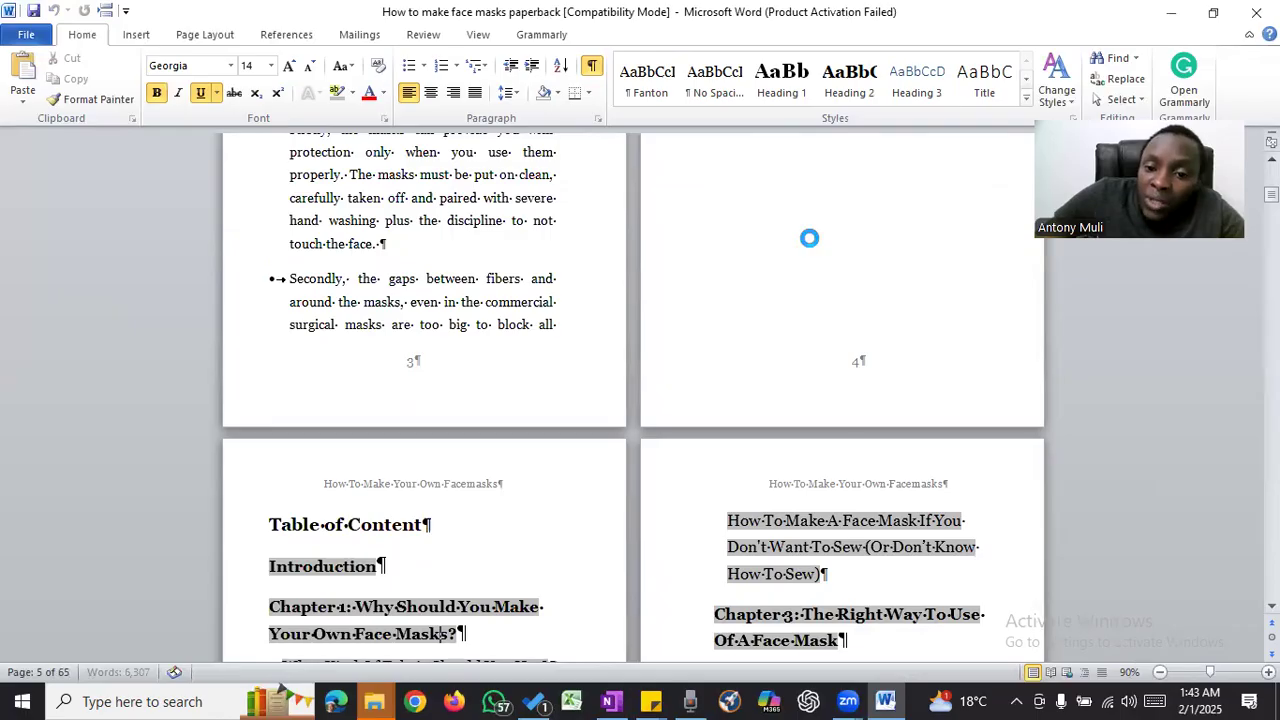
{"action": "scroll", "coordinate": [810, 240], "scroll_direction": "down", "scroll_amount": 12}
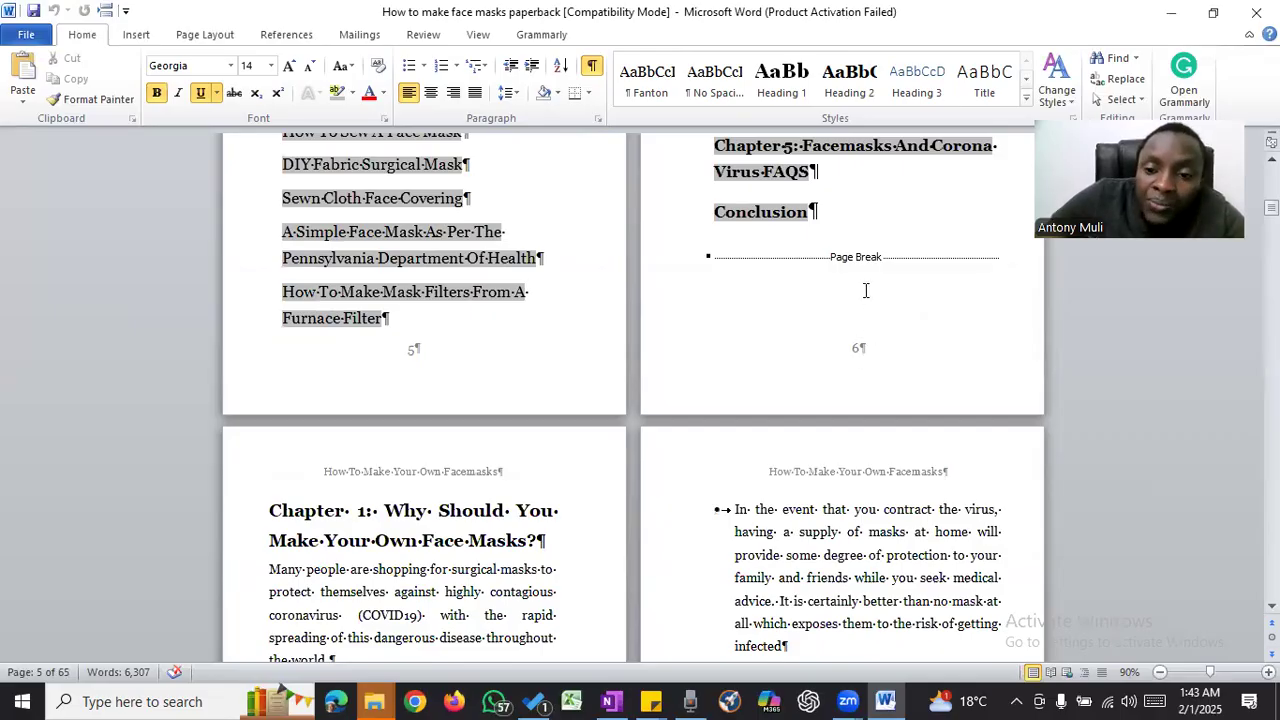
{"action": "scroll", "coordinate": [866, 290], "scroll_direction": "down", "scroll_amount": 1}
{"action": "scroll", "coordinate": [866, 290], "scroll_direction": "up", "scroll_amount": 6}
{"action": "scroll", "coordinate": [866, 290], "scroll_direction": "down", "scroll_amount": 15}
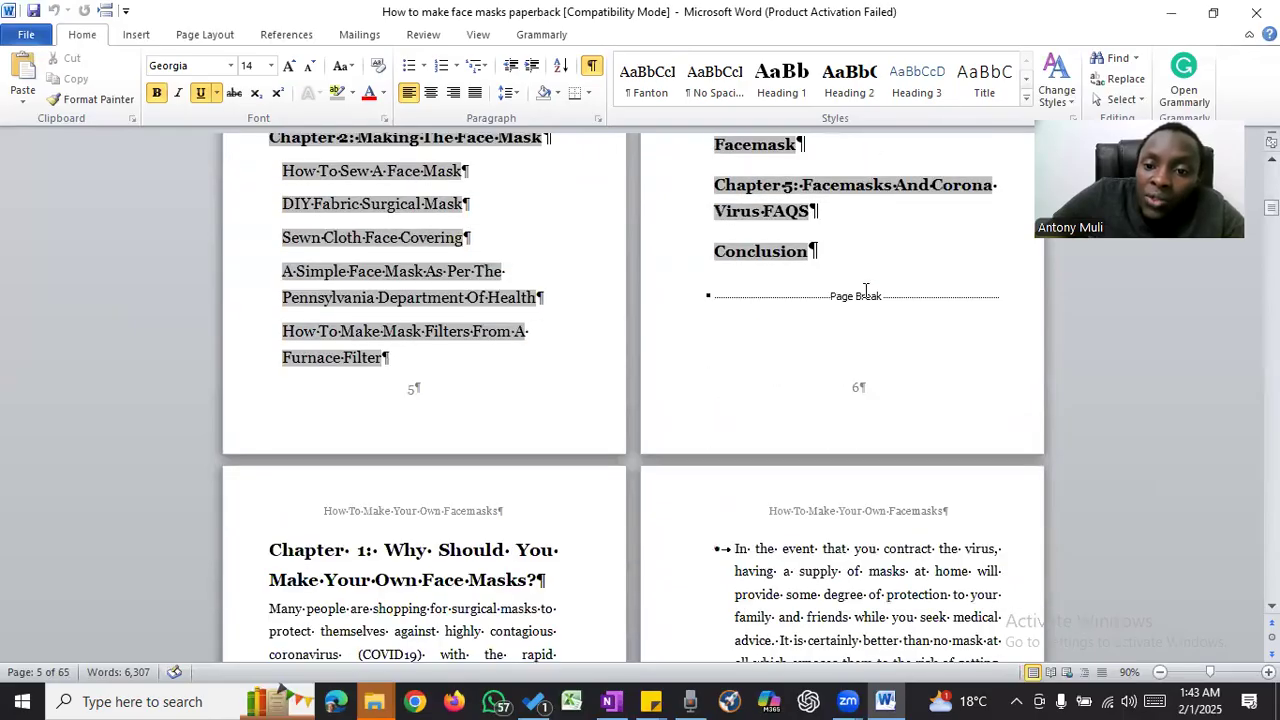
{"action": "scroll", "coordinate": [866, 290], "scroll_direction": "down", "scroll_amount": 5}
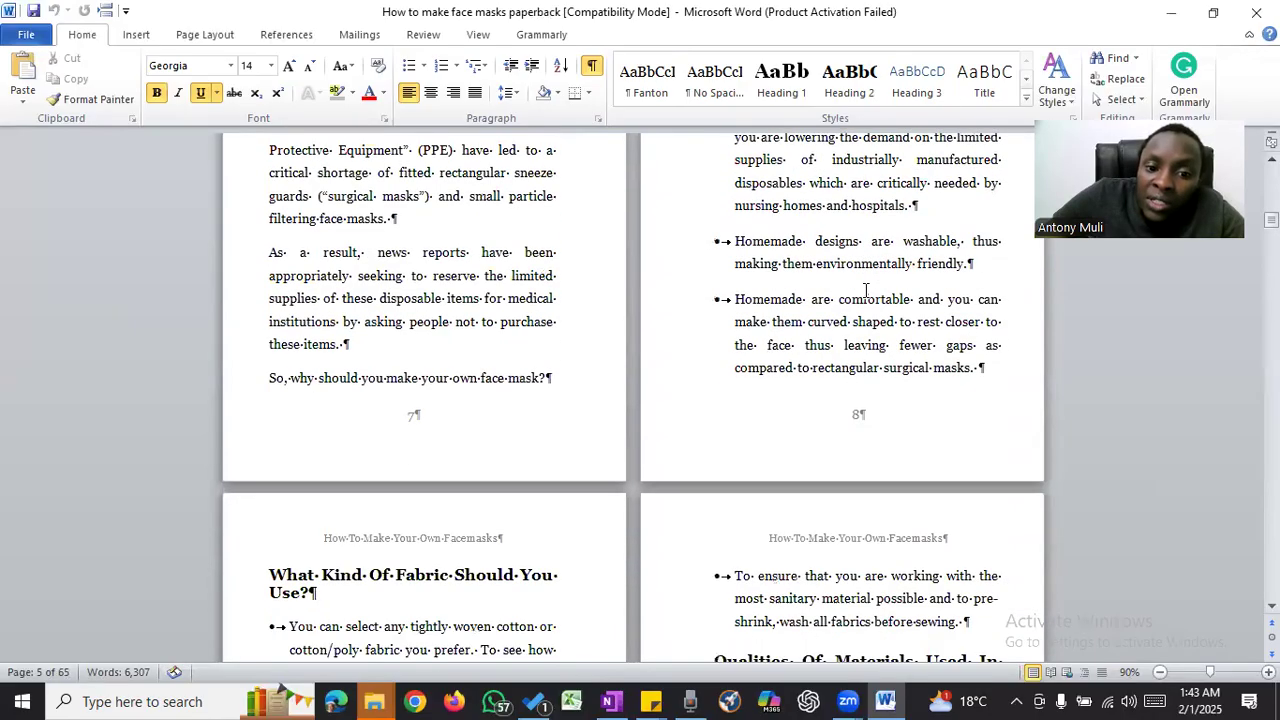
{"action": "scroll", "coordinate": [866, 290], "scroll_direction": "up", "scroll_amount": 9}
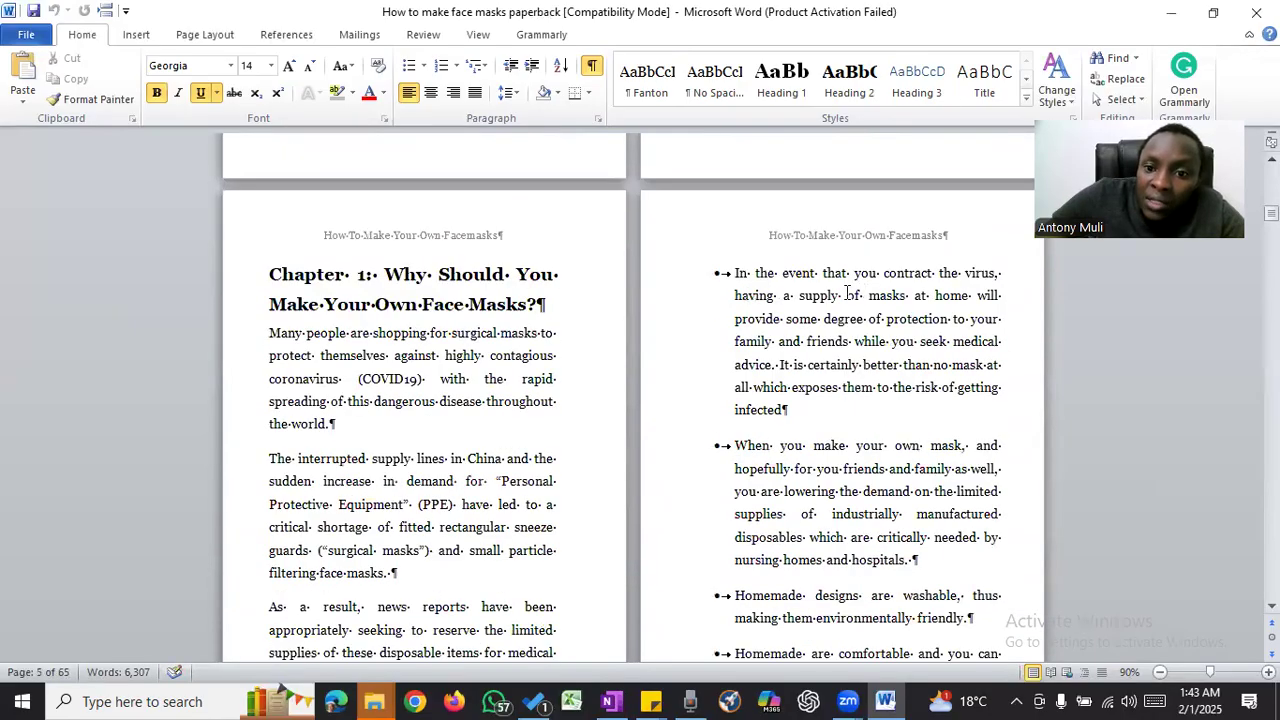
{"action": "left_click", "coordinate": [762, 300]}
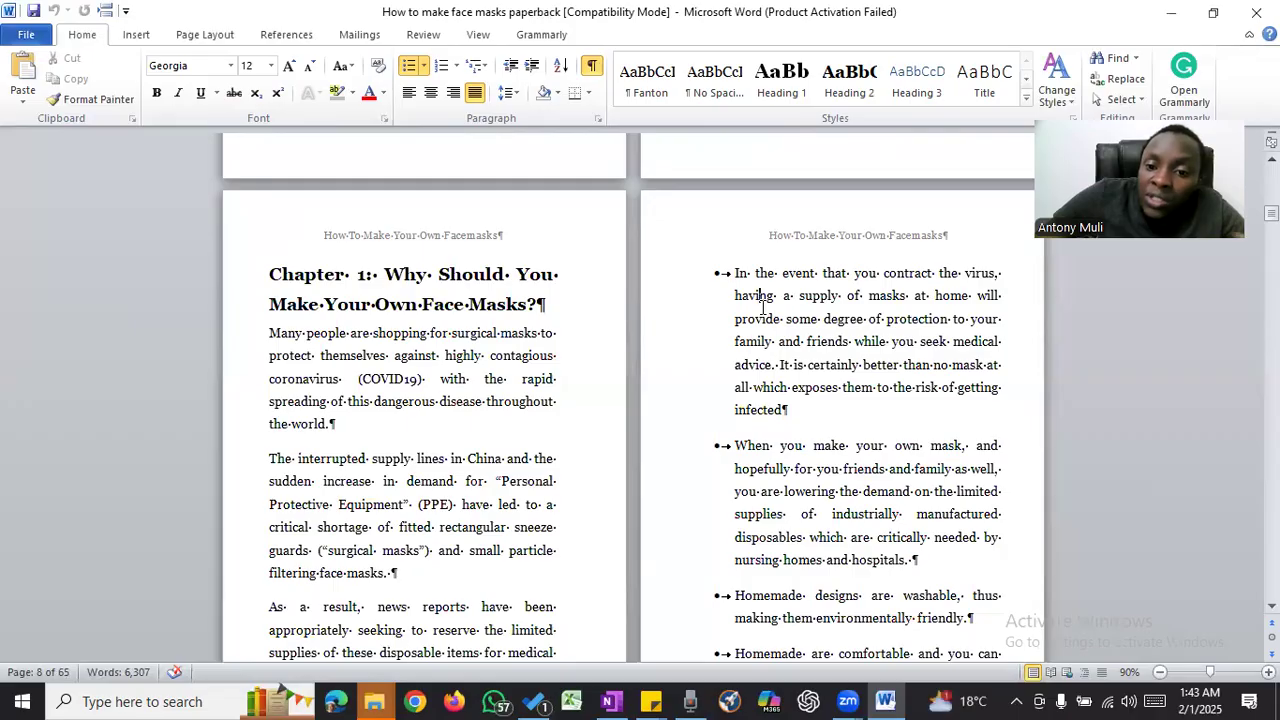
- Insert a page break before the bullet beginning "Apart from cotton and pillowcase fabric" on page 11
{"action": "scroll", "coordinate": [762, 308], "scroll_direction": "down", "scroll_amount": 4}
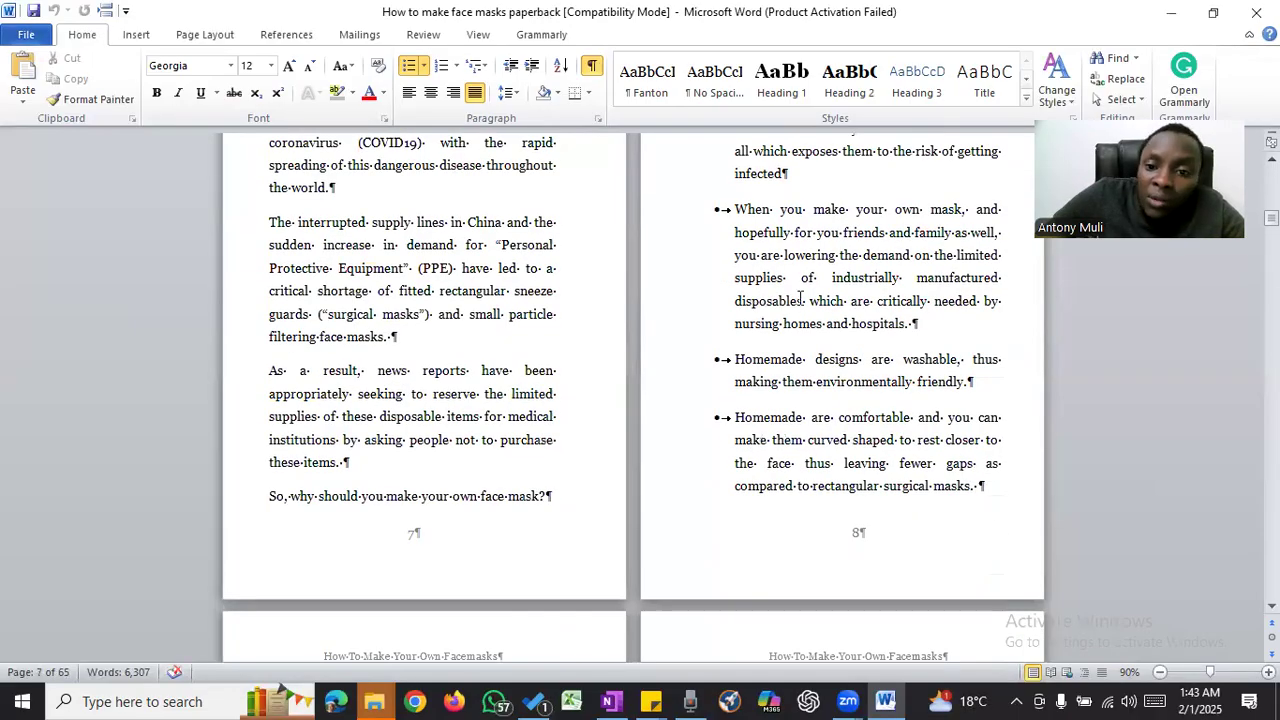
{"action": "scroll", "coordinate": [800, 298], "scroll_direction": "up", "scroll_amount": 1}
{"action": "scroll", "coordinate": [800, 298], "scroll_direction": "down", "scroll_amount": 7}
{"action": "scroll", "coordinate": [800, 298], "scroll_direction": "down", "scroll_amount": 4}
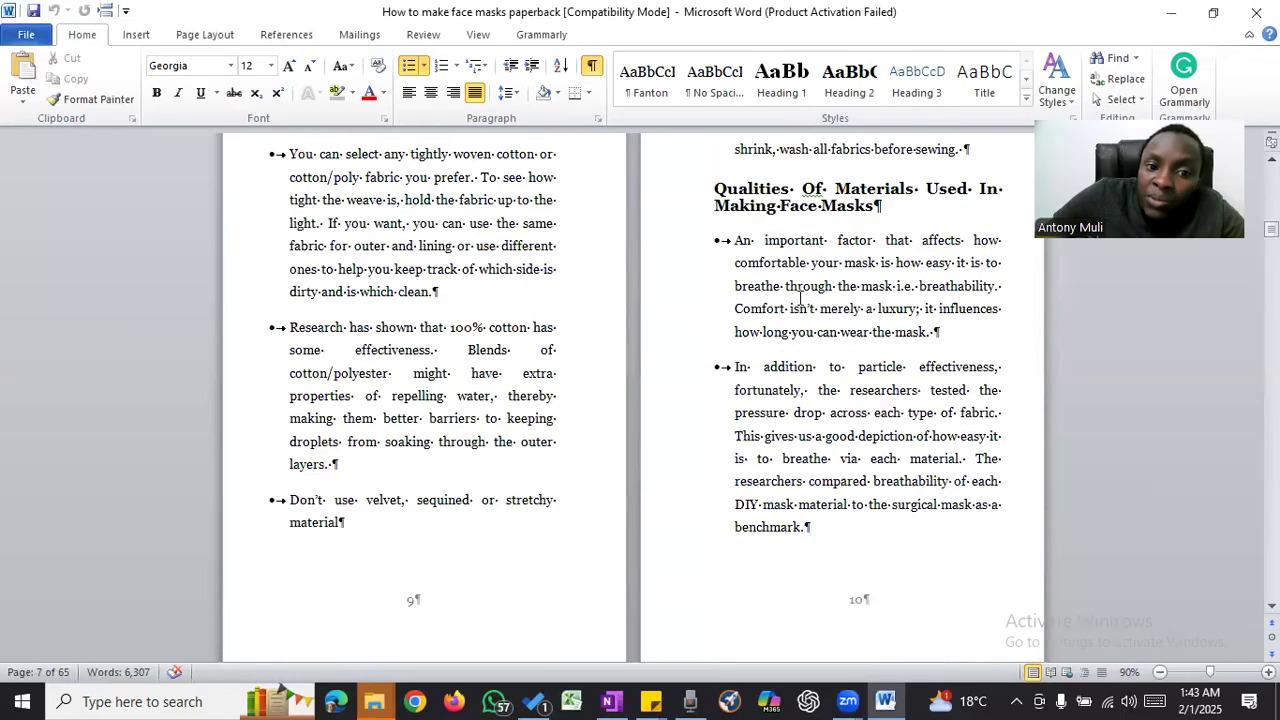
{"action": "scroll", "coordinate": [800, 298], "scroll_direction": "down", "scroll_amount": 17}
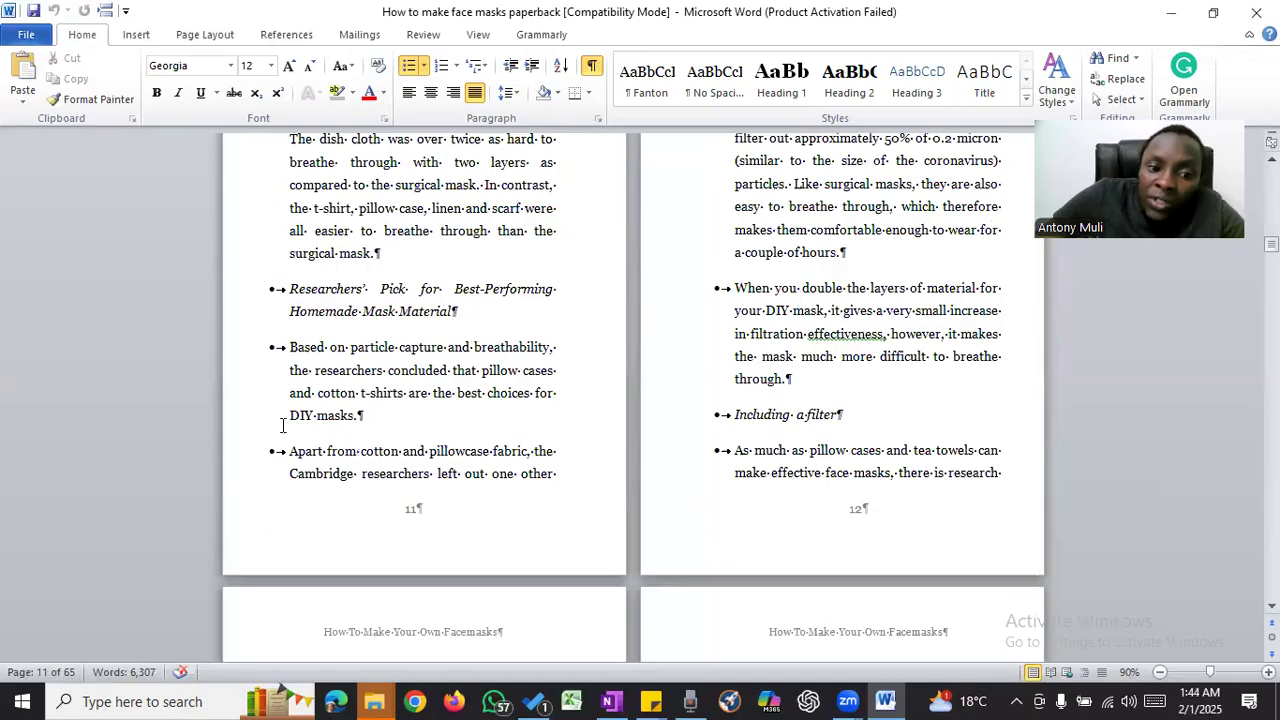
{"action": "left_click", "coordinate": [289, 452]}
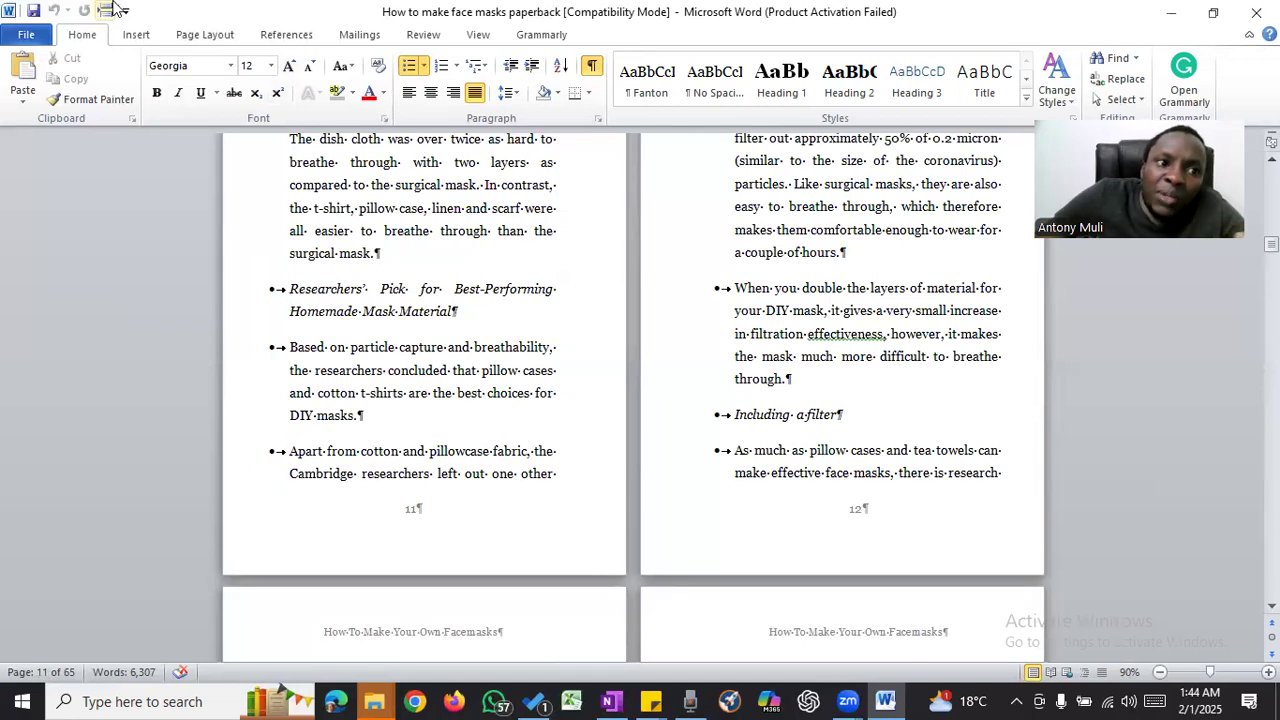
{"action": "key", "text": "ctrl+Return"}
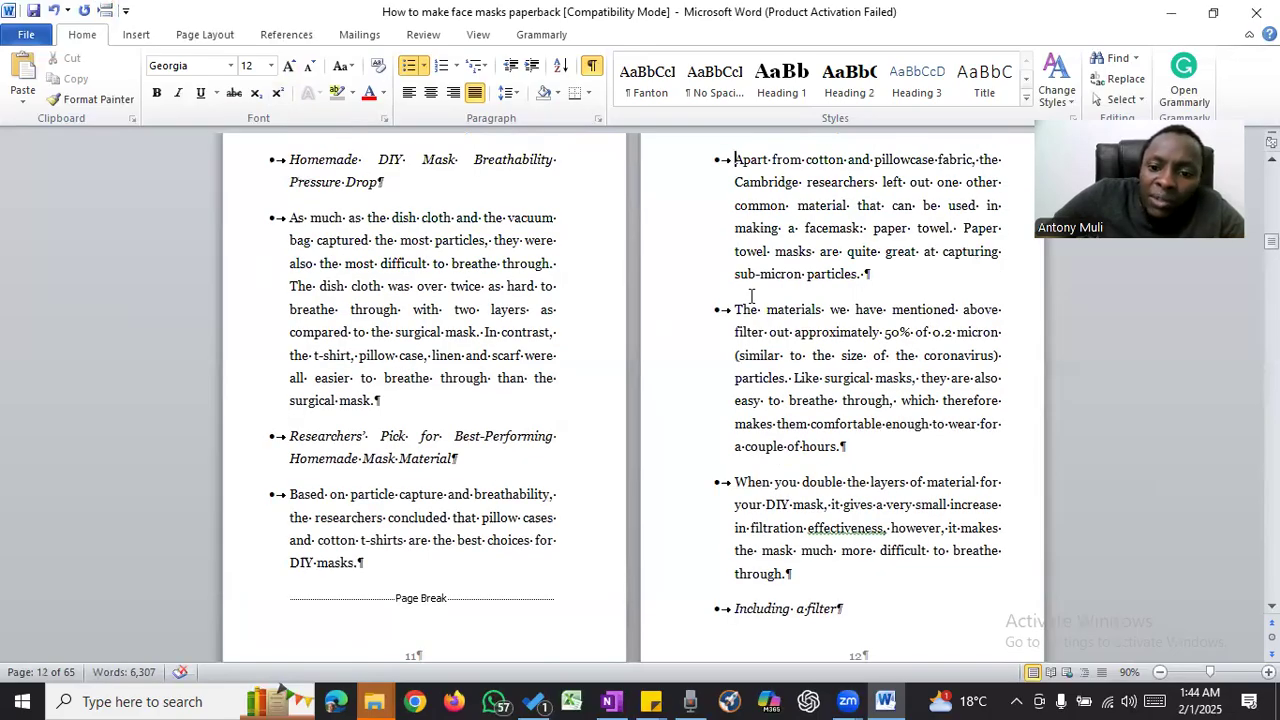
- Insert a page break before the italic "Including a filter" bullet at the end of page 12
{"action": "scroll", "coordinate": [725, 320], "scroll_direction": "down", "scroll_amount": 4}
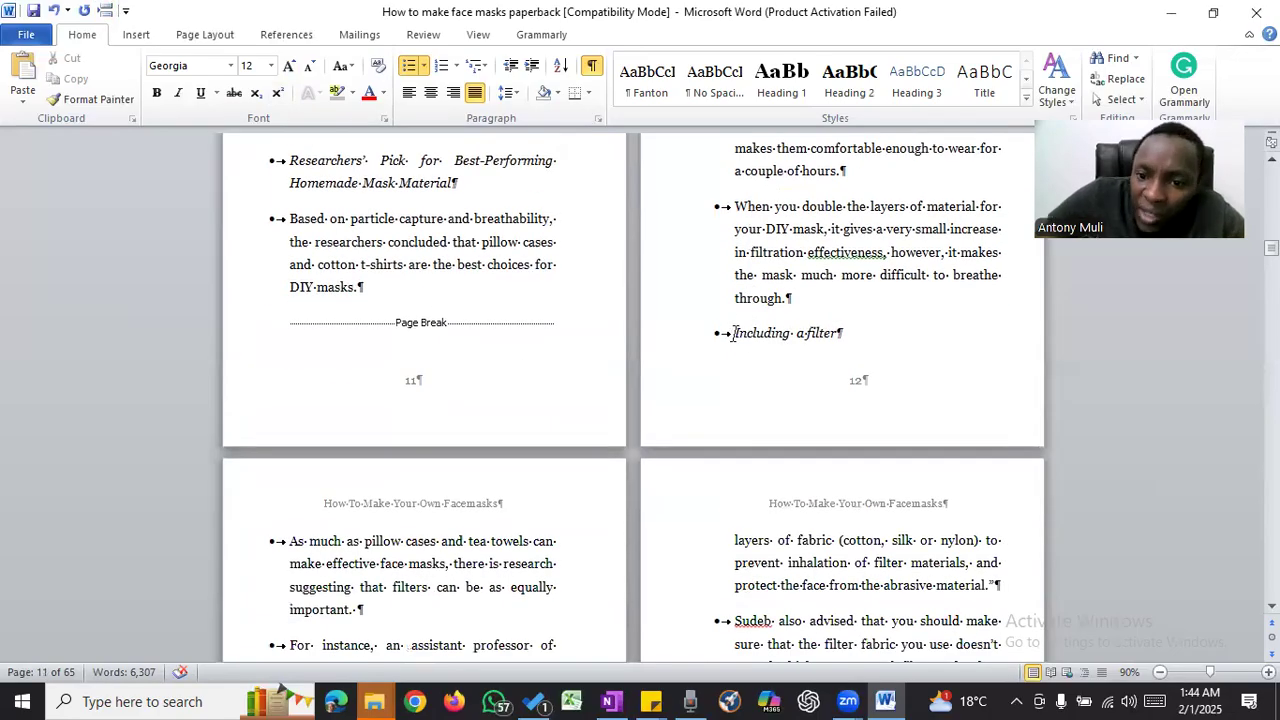
{"action": "left_click", "coordinate": [729, 333]}
{"action": "left_click", "coordinate": [848, 335]}
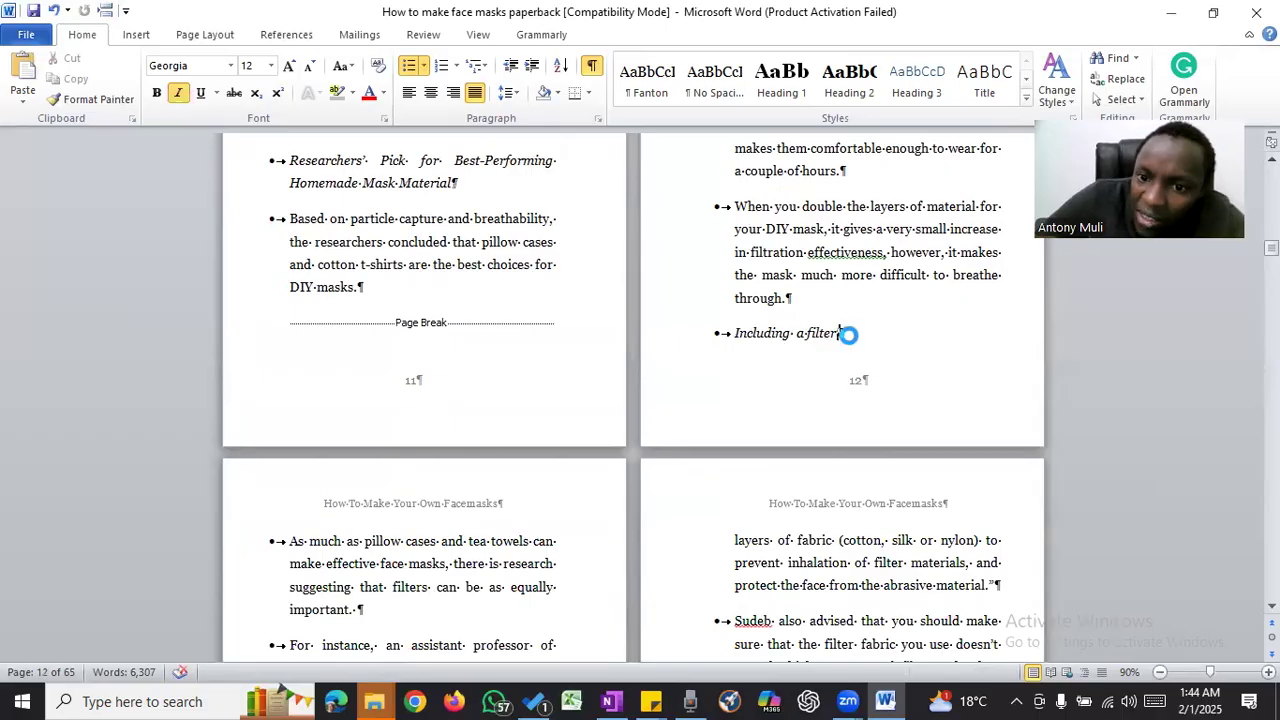
{"action": "left_click", "coordinate": [737, 333]}
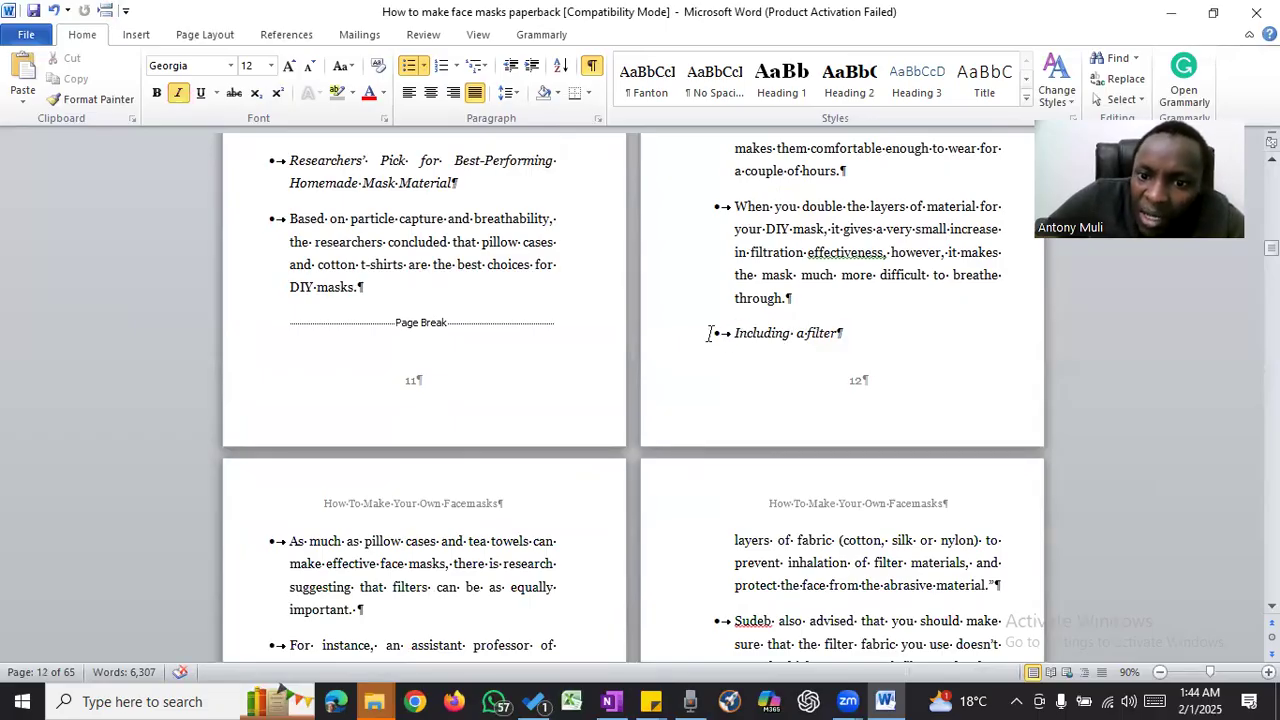
{"action": "left_click", "coordinate": [106, 10]}
- Enlarge the step-by-step sewing picture under "How To Sew A Face Mask" past the text margin to the page edge
{"action": "scroll", "coordinate": [807, 283], "scroll_direction": "down", "scroll_amount": 1}
{"action": "scroll", "coordinate": [805, 277], "scroll_direction": "down", "scroll_amount": 12}
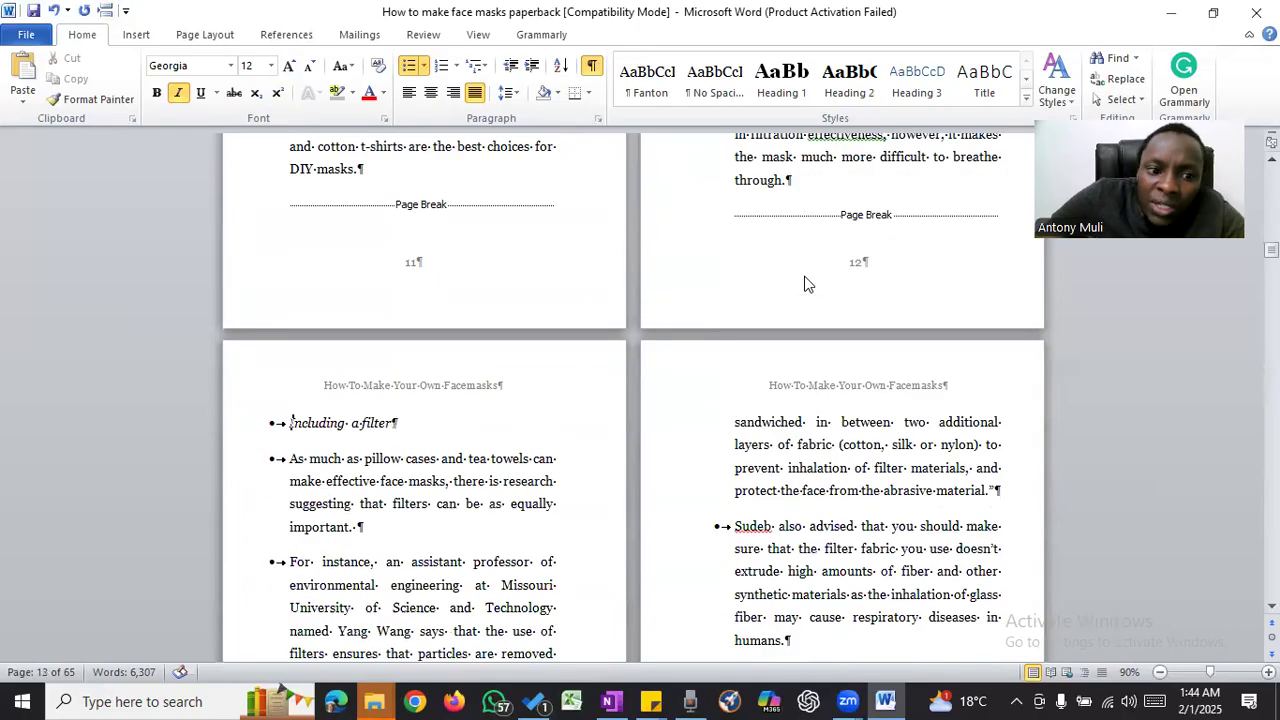
{"action": "scroll", "coordinate": [806, 280], "scroll_direction": "down", "scroll_amount": 2}
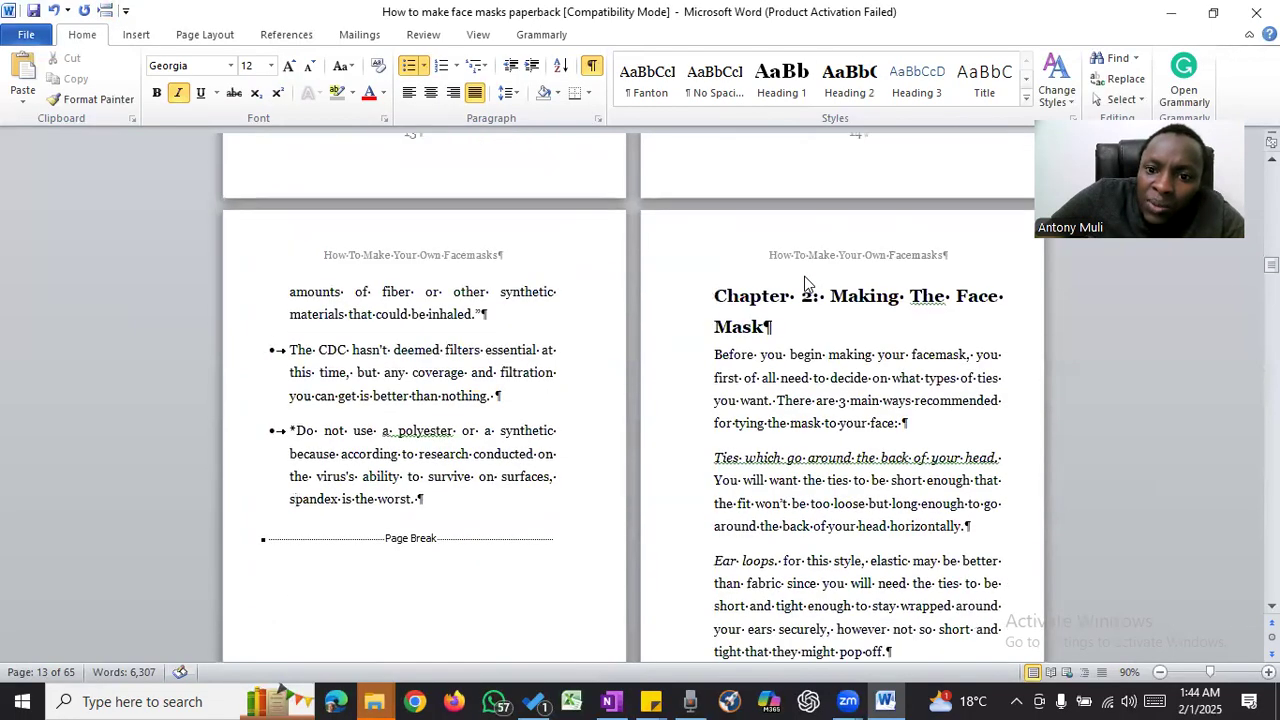
{"action": "scroll", "coordinate": [807, 282], "scroll_direction": "down", "scroll_amount": 1}
{"action": "scroll", "coordinate": [806, 278], "scroll_direction": "down", "scroll_amount": 1}
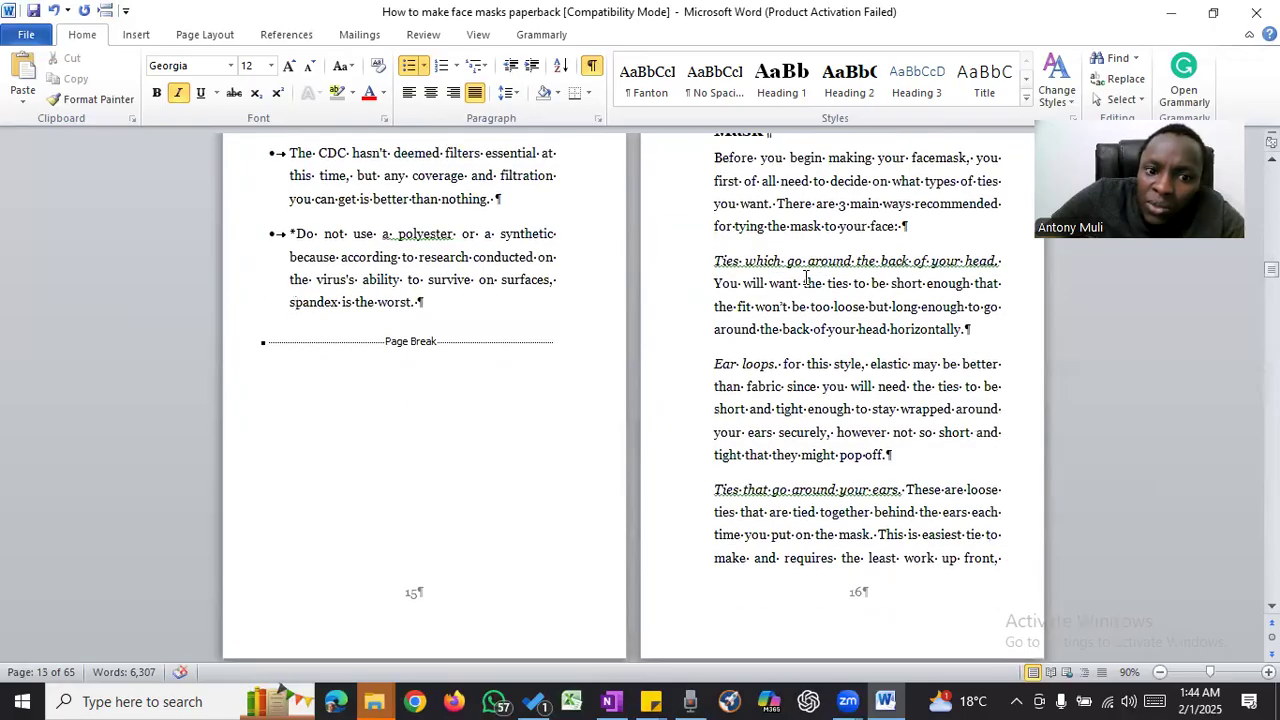
{"action": "scroll", "coordinate": [806, 278], "scroll_direction": "up", "scroll_amount": 2}
{"action": "scroll", "coordinate": [806, 278], "scroll_direction": "down", "scroll_amount": 8}
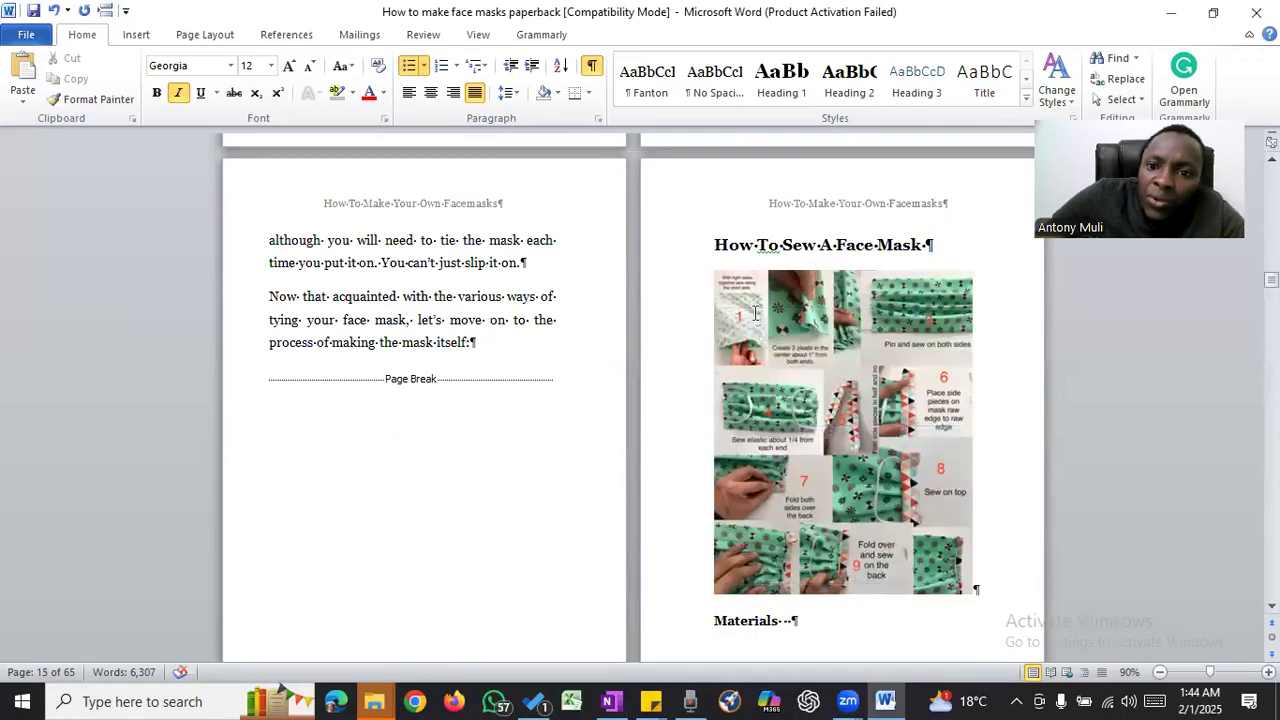
{"action": "left_click", "coordinate": [757, 315]}
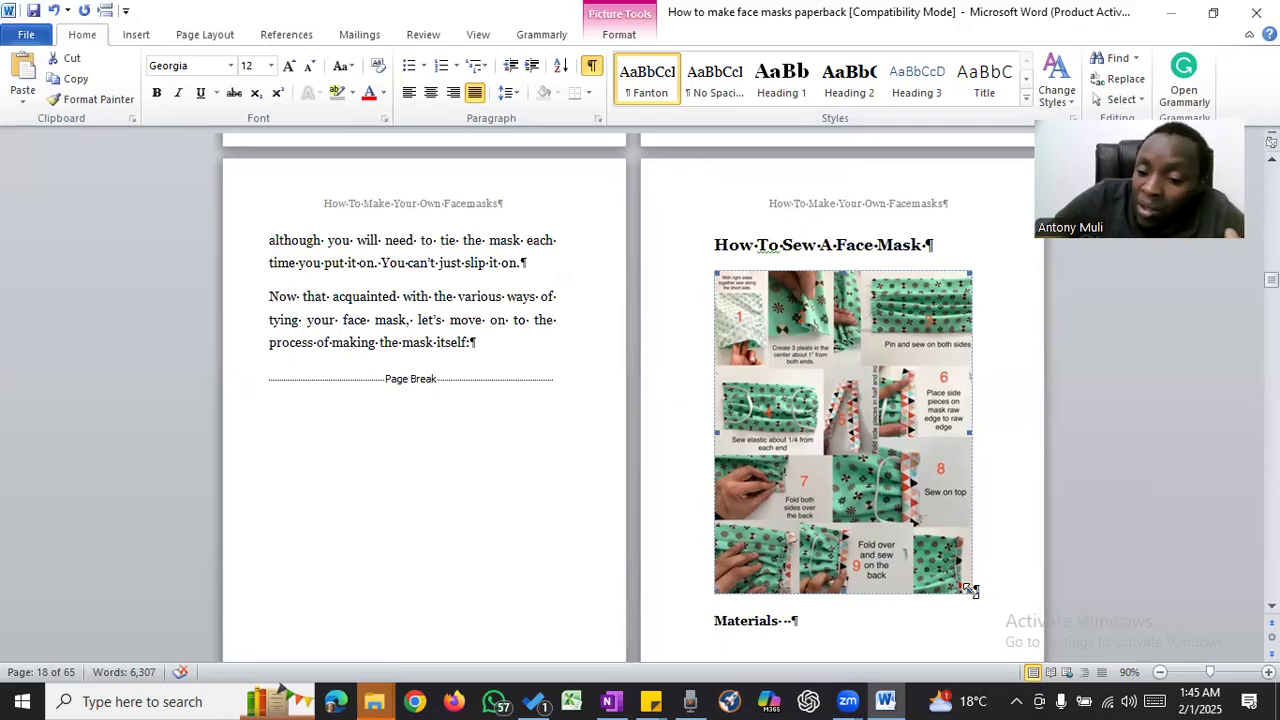
{"action": "left_click_drag", "start_coordinate": [969, 588], "coordinate": [1022, 622]}
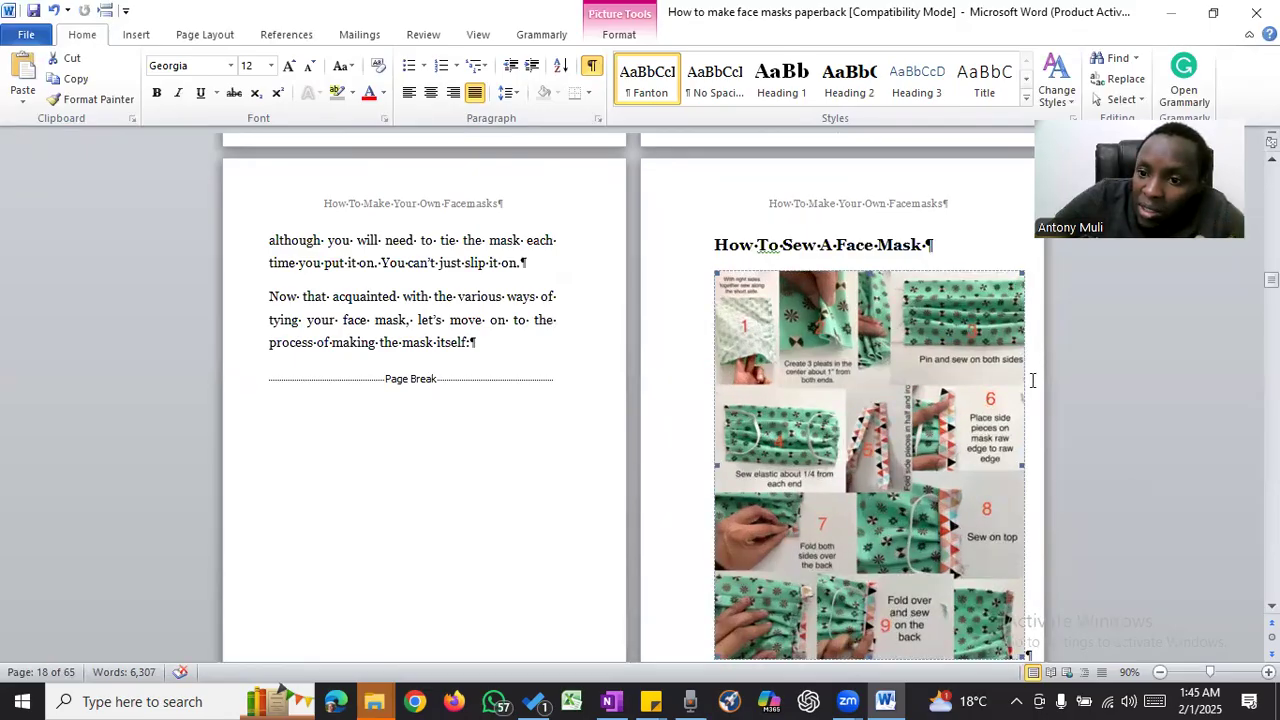
{"action": "mouse_move", "coordinate": [1022, 270]}
{"action": "left_mouse_down"}
{"action": "mouse_move", "coordinate": [1040, 263]}
{"action": "mouse_move", "coordinate": [1044, 278]}
{"action": "left_mouse_up"}
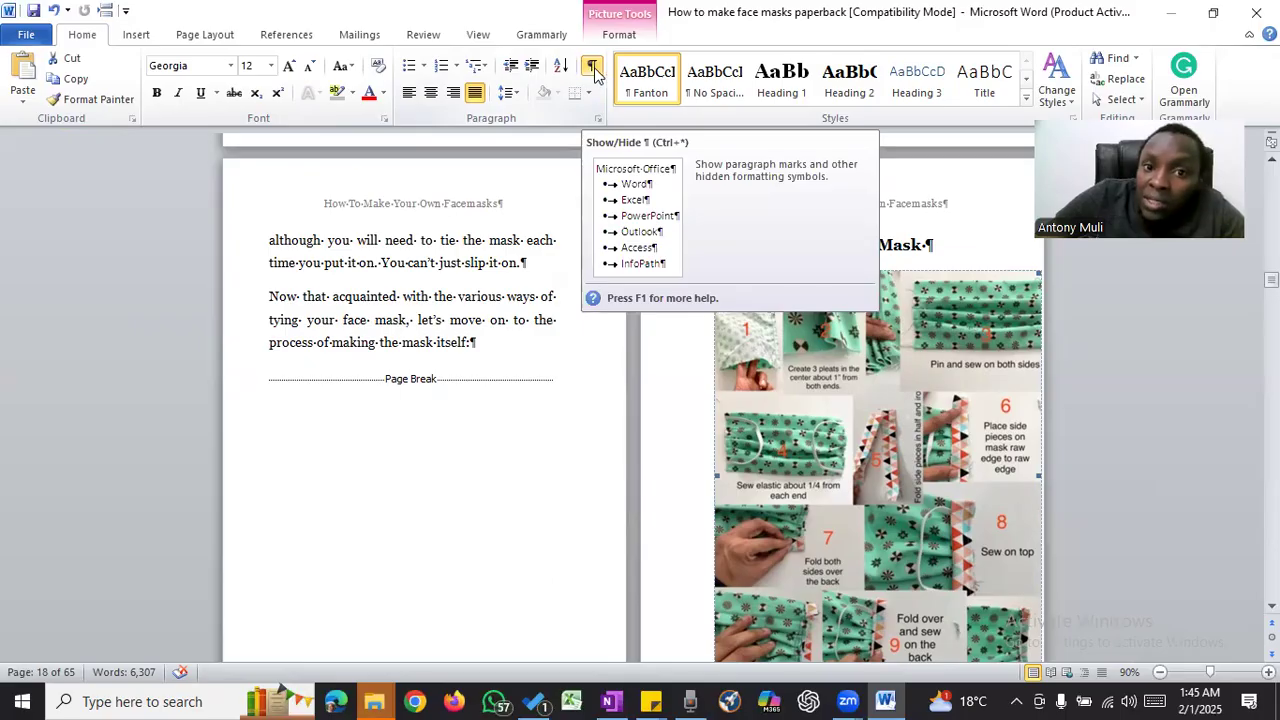
- Show the gridlines and shrink the sewing picture so it fits within the text margins
{"action": "left_click", "coordinate": [477, 36]}
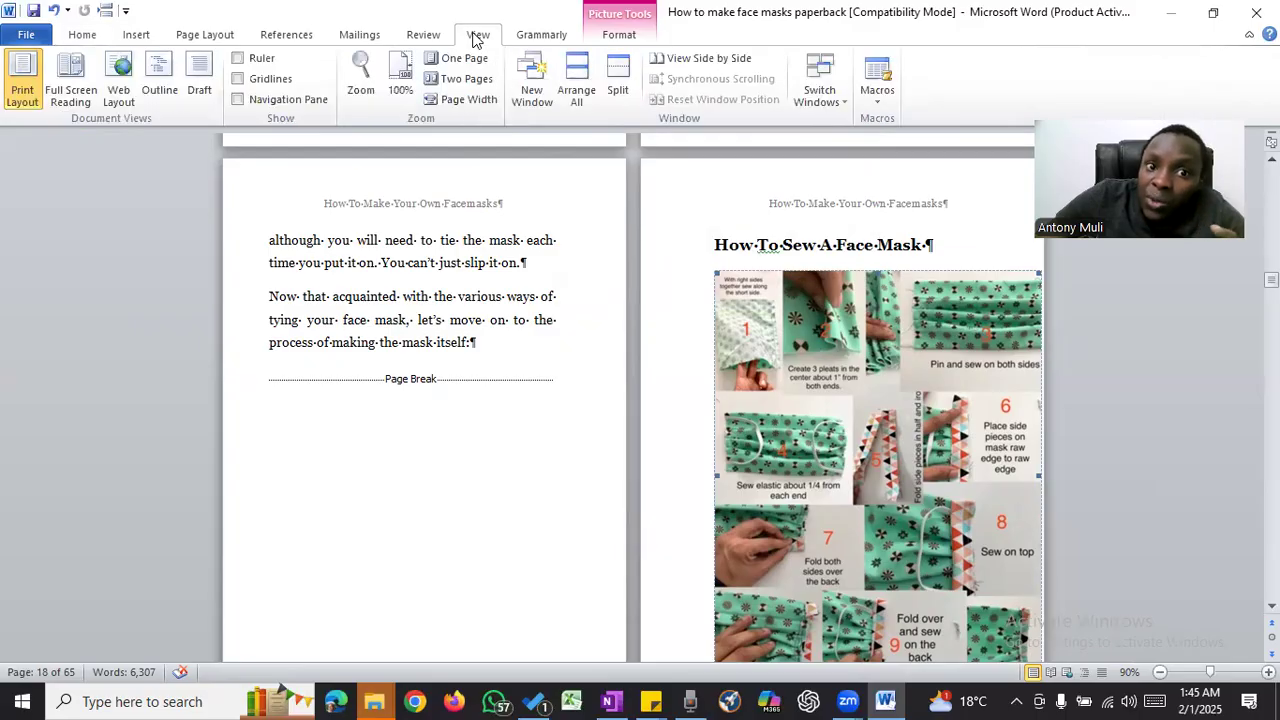
{"action": "left_click", "coordinate": [281, 84]}
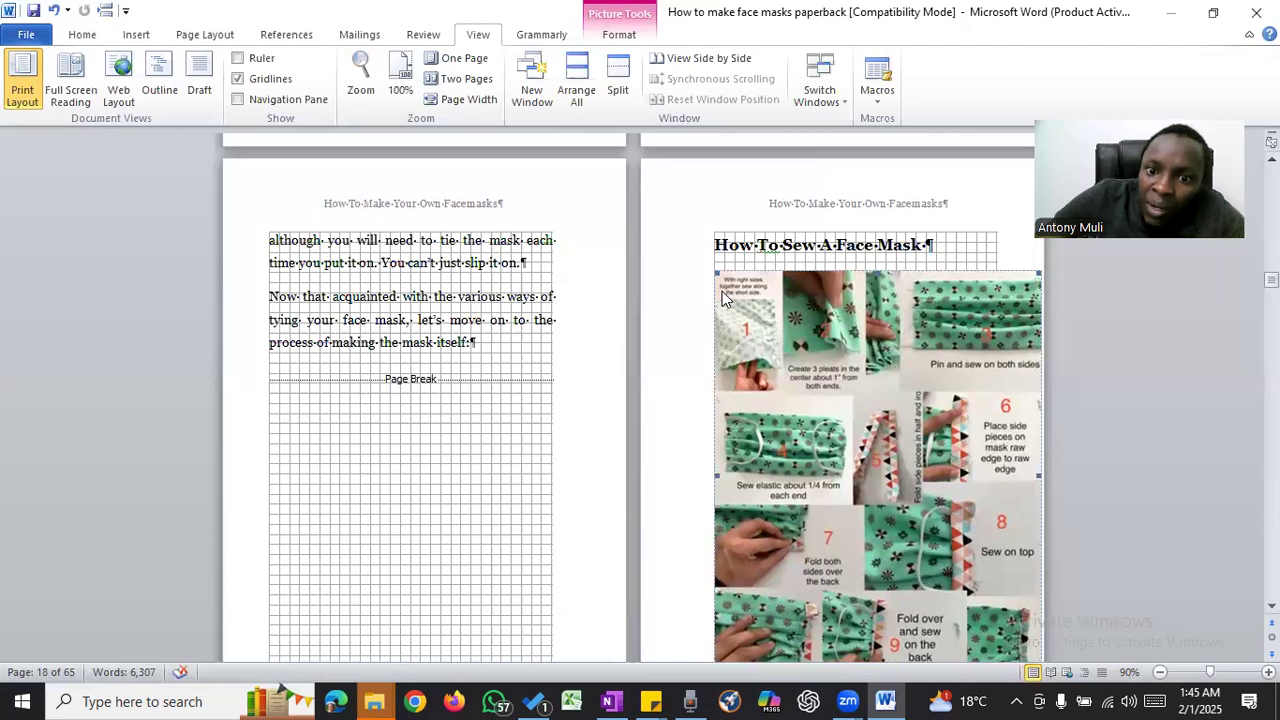
{"action": "left_click_drag", "start_coordinate": [716, 273], "coordinate": [763, 324]}
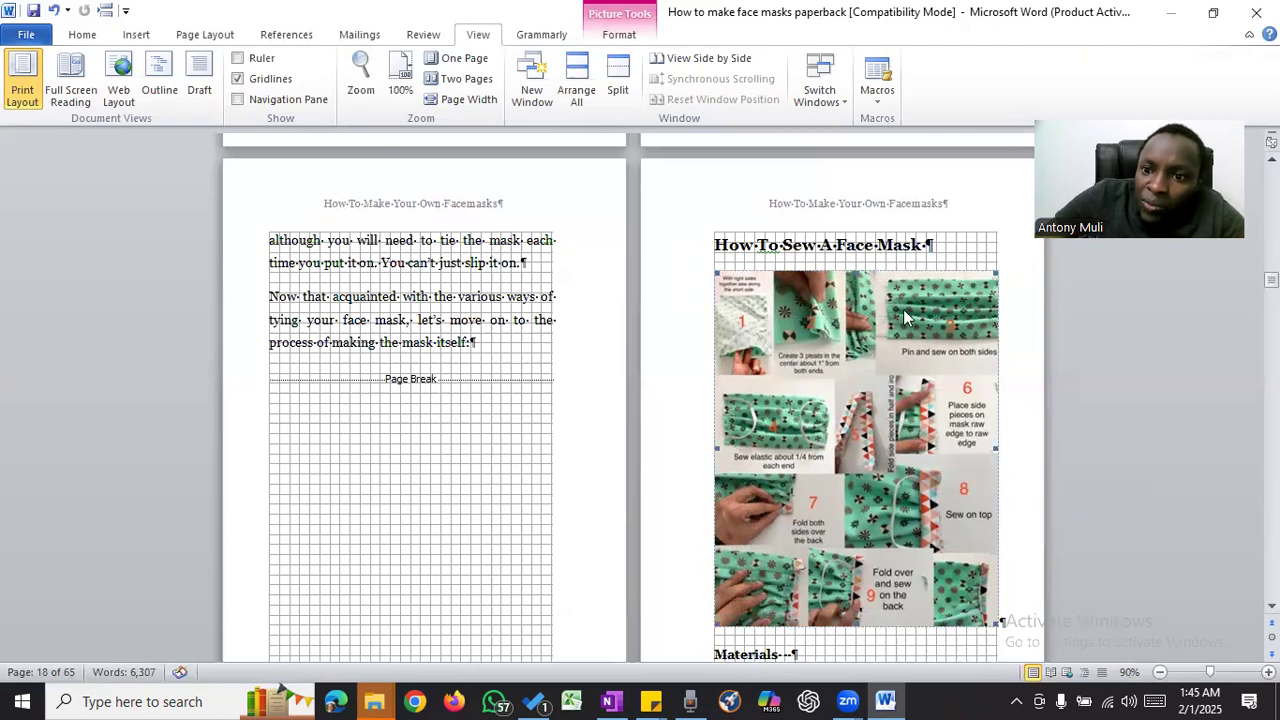
{"action": "left_click_drag", "start_coordinate": [991, 271], "coordinate": [993, 275]}
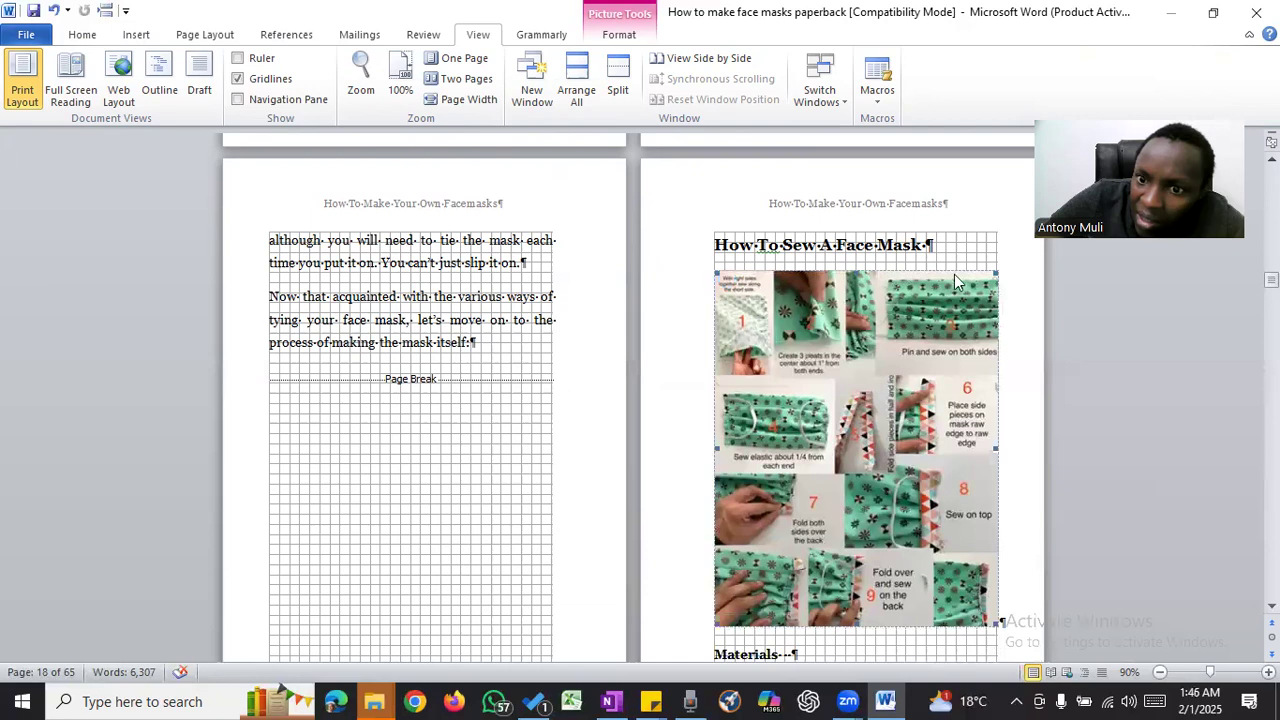
{"action": "mouse_move", "coordinate": [987, 273]}
{"action": "left_mouse_down"}
{"action": "mouse_move", "coordinate": [1003, 270]}
{"action": "mouse_move", "coordinate": [994, 280]}
{"action": "left_mouse_up"}
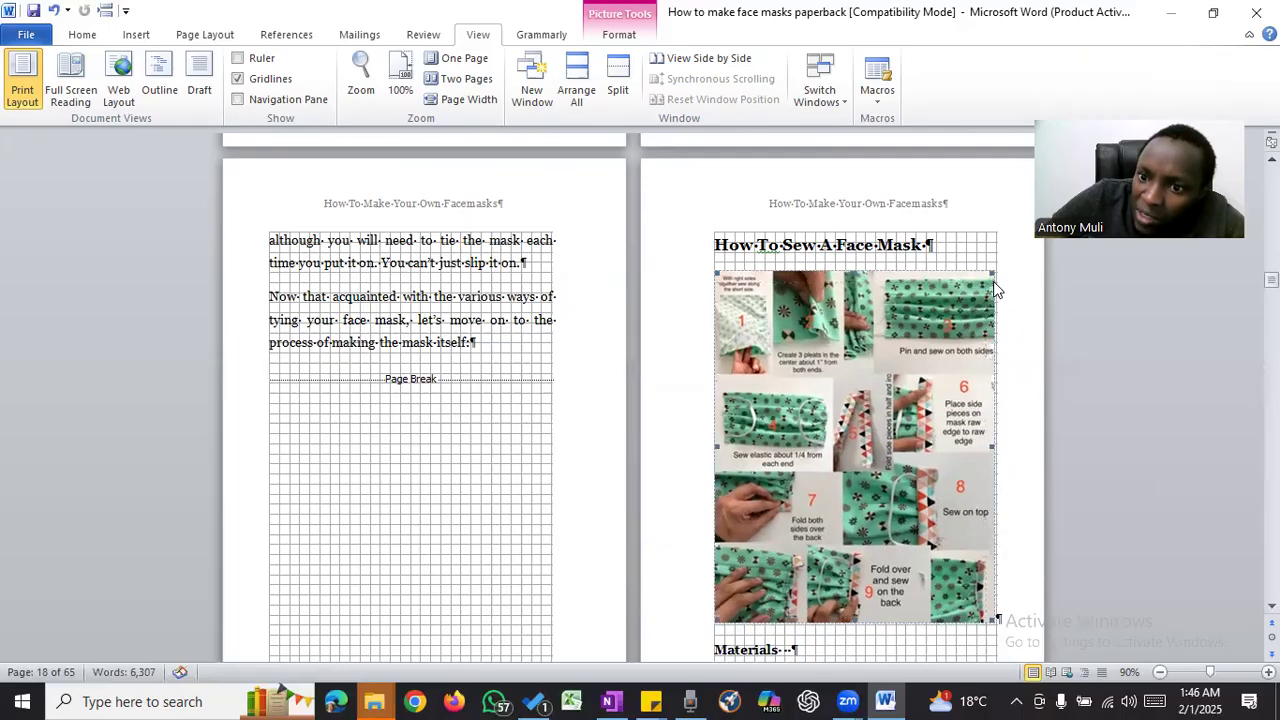
- Insert a page break before the "Materials" heading below the sewing picture
{"action": "scroll", "coordinate": [849, 307], "scroll_direction": "down", "scroll_amount": 5}
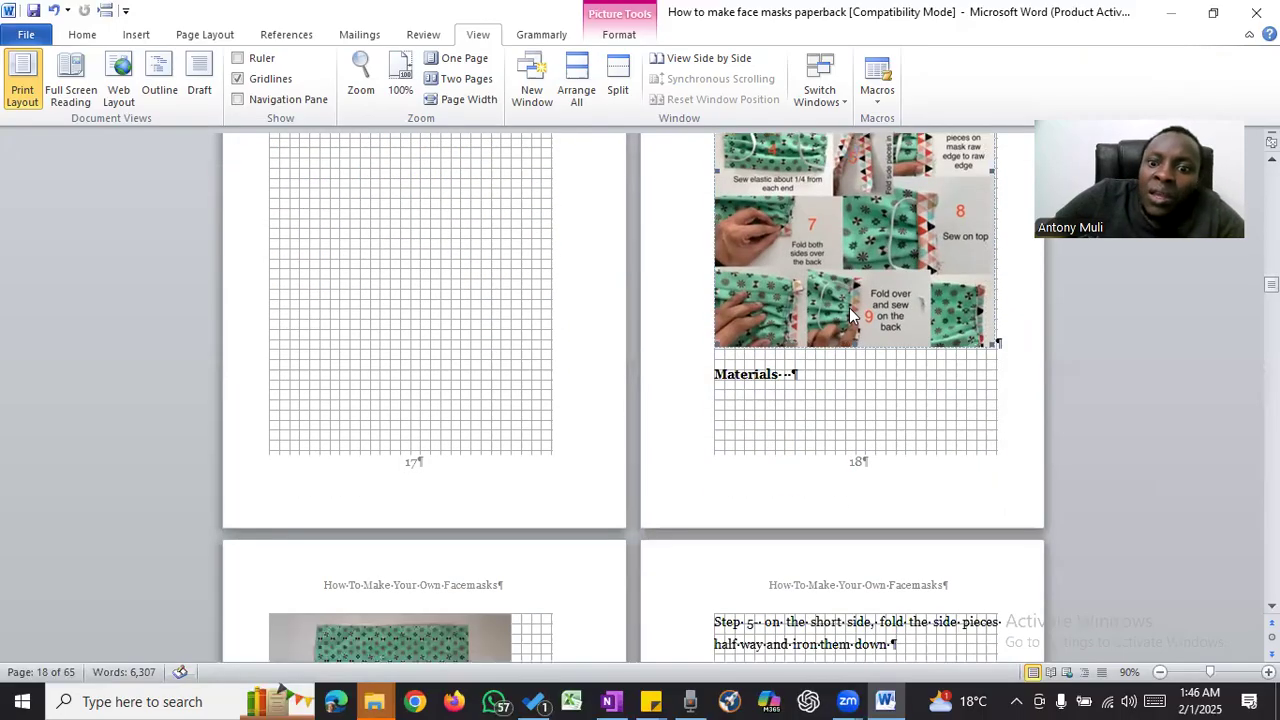
{"action": "left_click", "coordinate": [717, 380]}
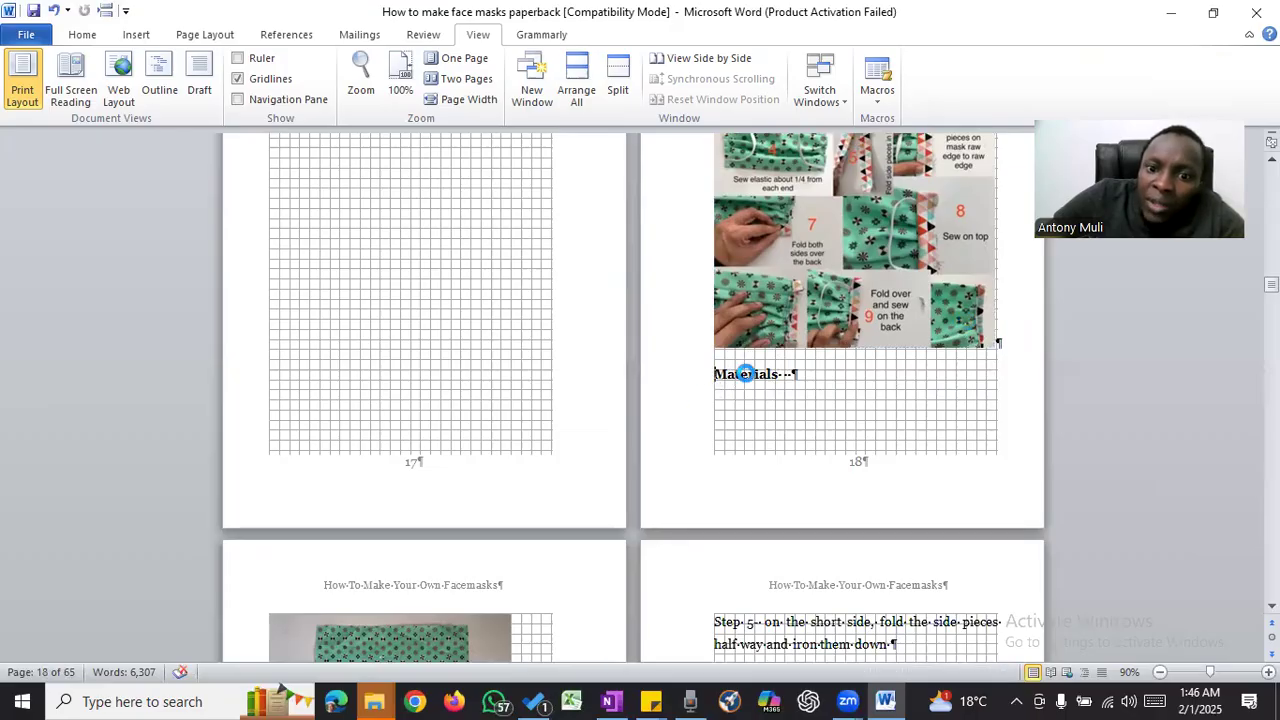
{"action": "left_click", "coordinate": [105, 10]}
{"action": "scroll", "coordinate": [727, 318], "scroll_direction": "down", "scroll_amount": 2}
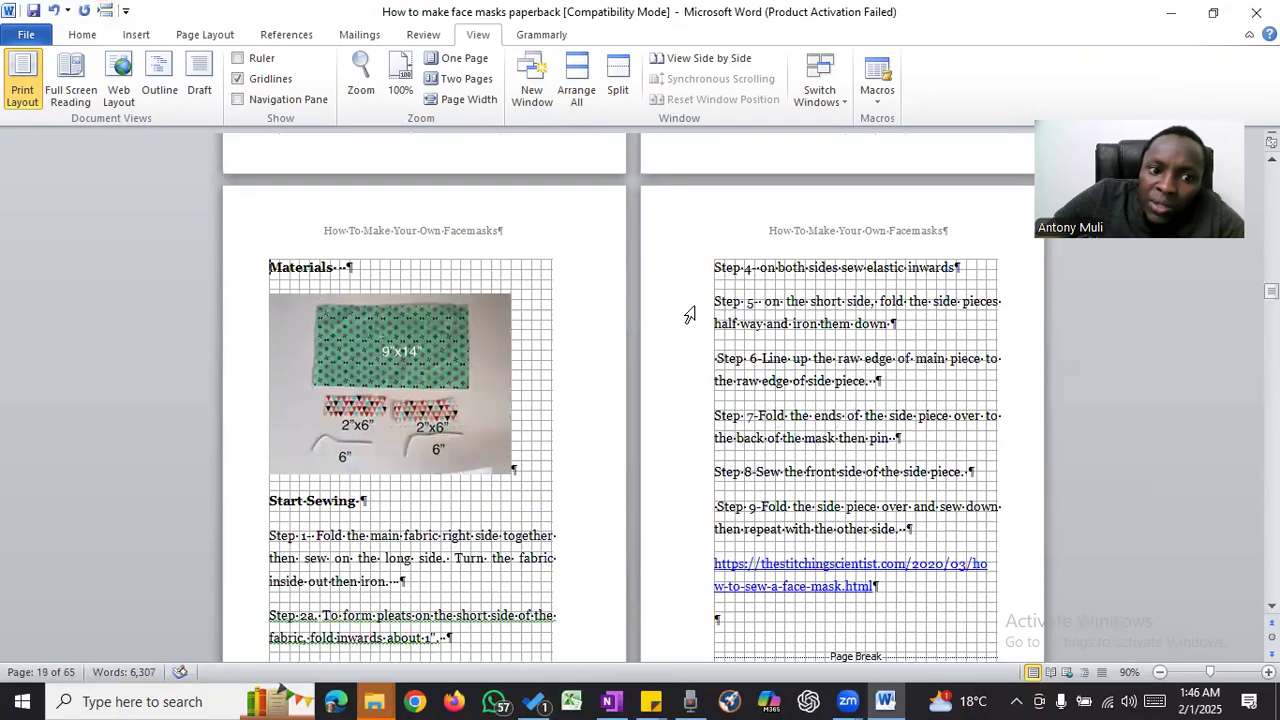
- Enlarge the fabric pieces picture under the "Materials" heading on page 19 proportionally until it fills the text width
{"action": "scroll", "coordinate": [470, 360], "scroll_direction": "down", "scroll_amount": 1}
{"action": "left_click", "coordinate": [437, 335]}
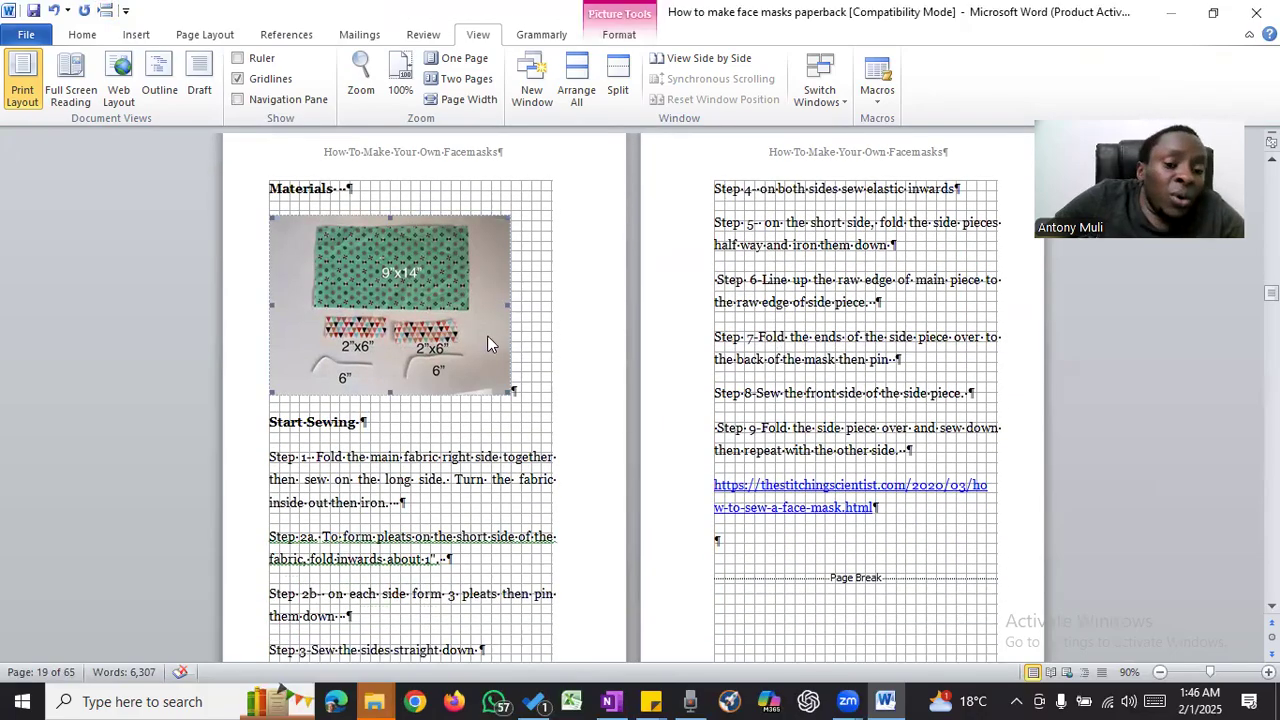
{"action": "left_click_drag", "start_coordinate": [510, 392], "coordinate": [547, 412]}
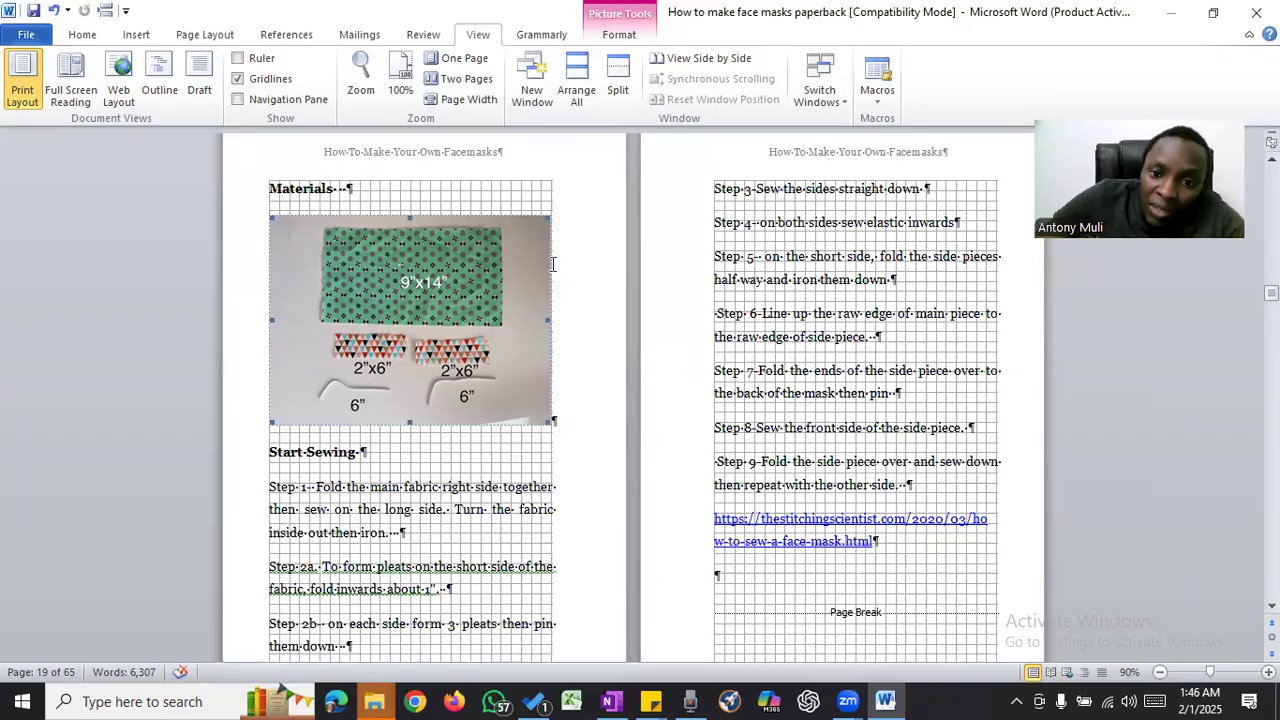
- Enlarge the instruction picture under "DIY Fabric Surgical Mask" to the full text width and check its fit on page 21
{"action": "scroll", "coordinate": [826, 313], "scroll_direction": "down", "scroll_amount": 5}
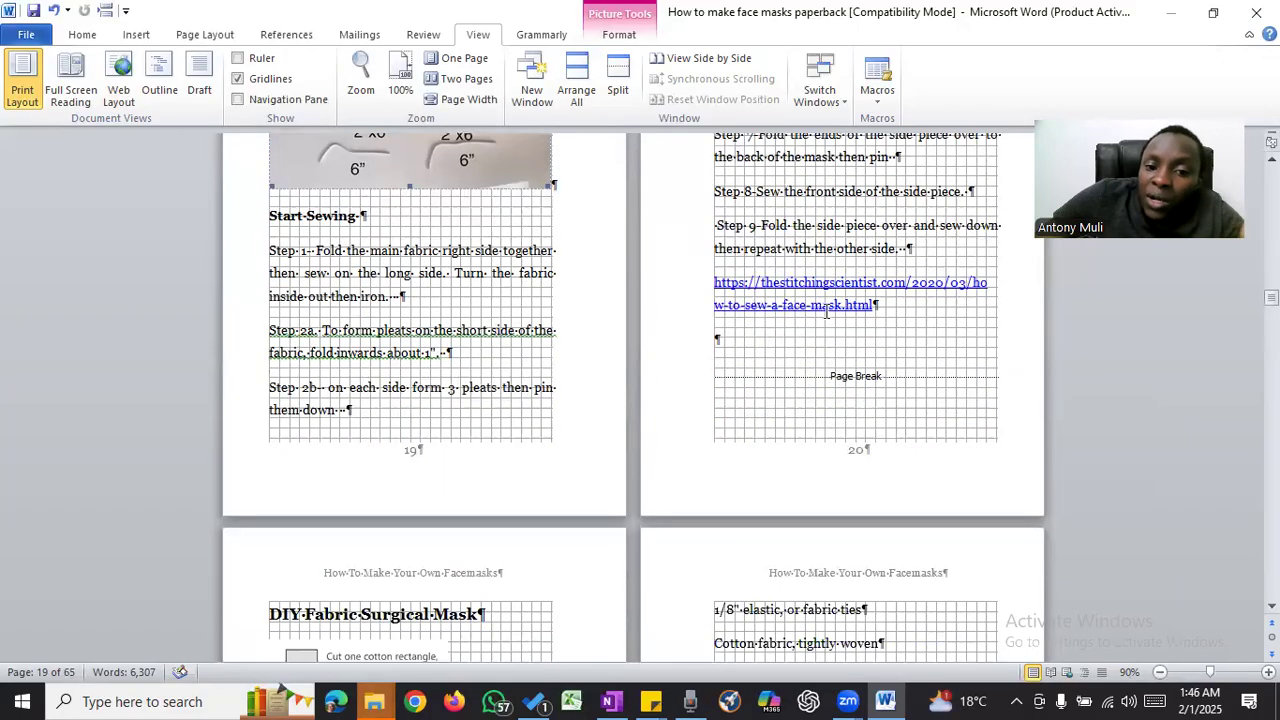
{"action": "scroll", "coordinate": [826, 313], "scroll_direction": "down", "scroll_amount": 9}
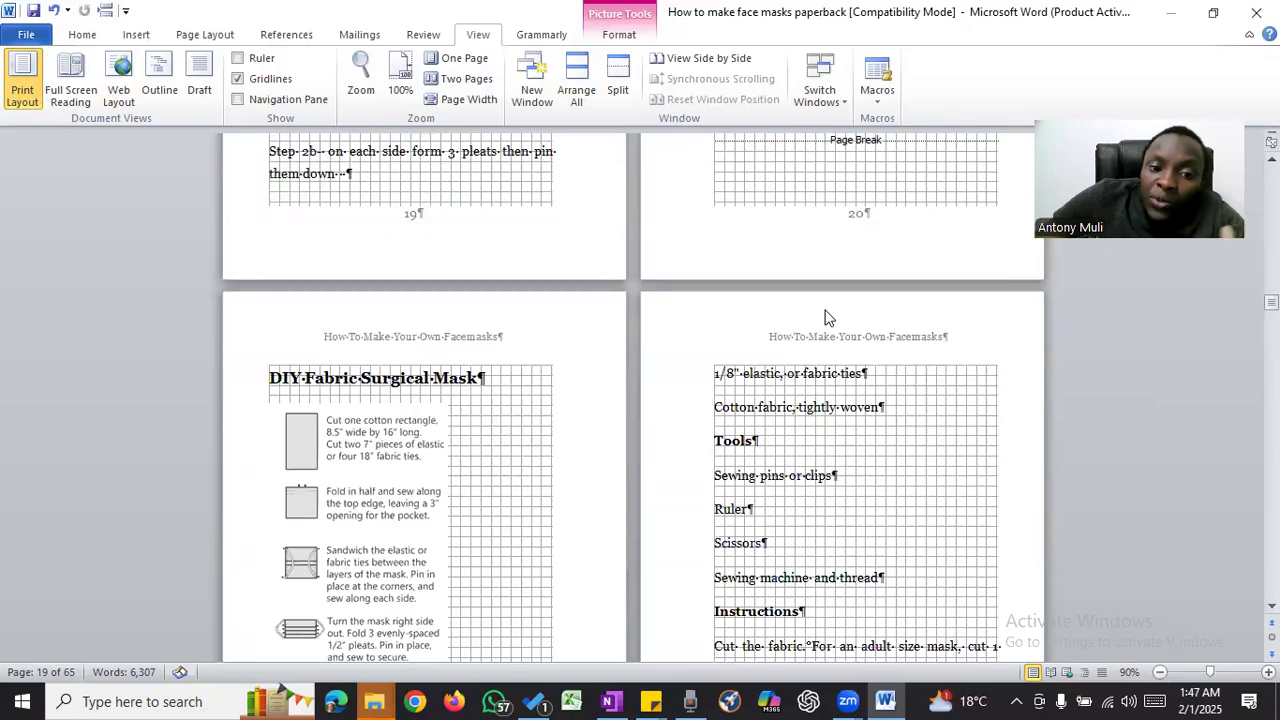
{"action": "left_click", "coordinate": [357, 326]}
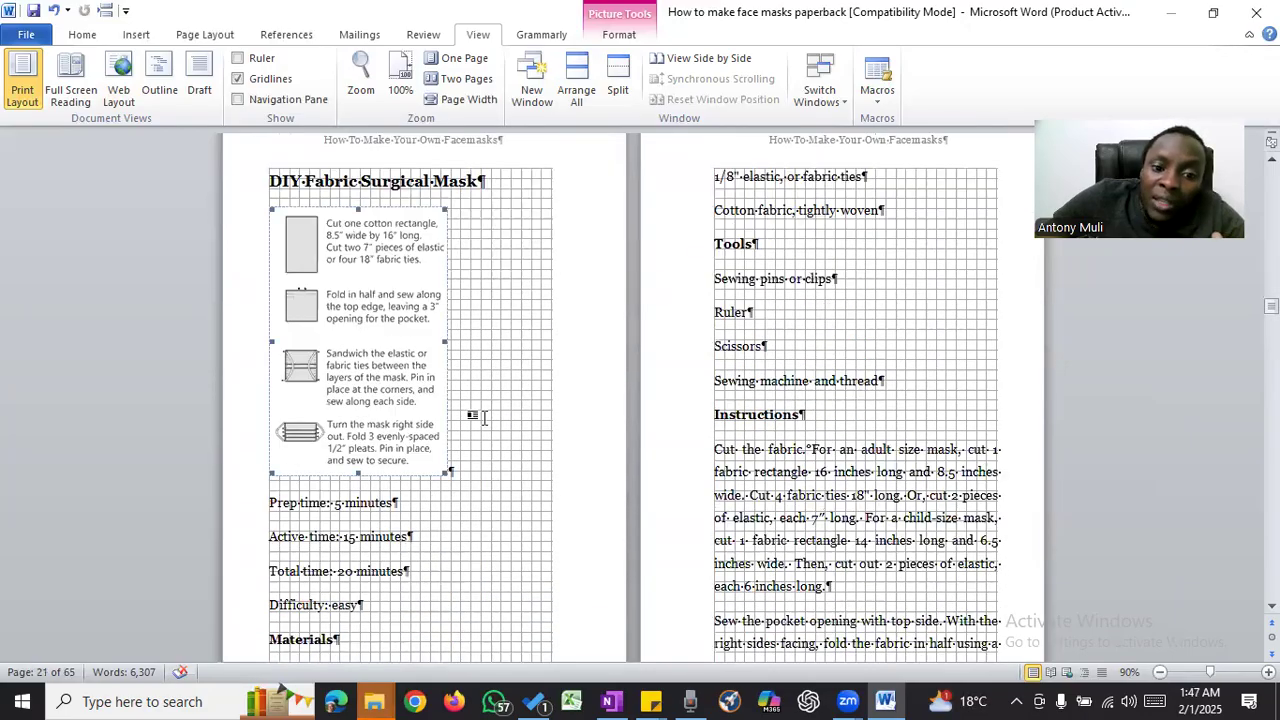
{"action": "left_click_drag", "start_coordinate": [446, 473], "coordinate": [546, 558]}
{"action": "scroll", "coordinate": [500, 450], "scroll_direction": "down", "scroll_amount": 2}
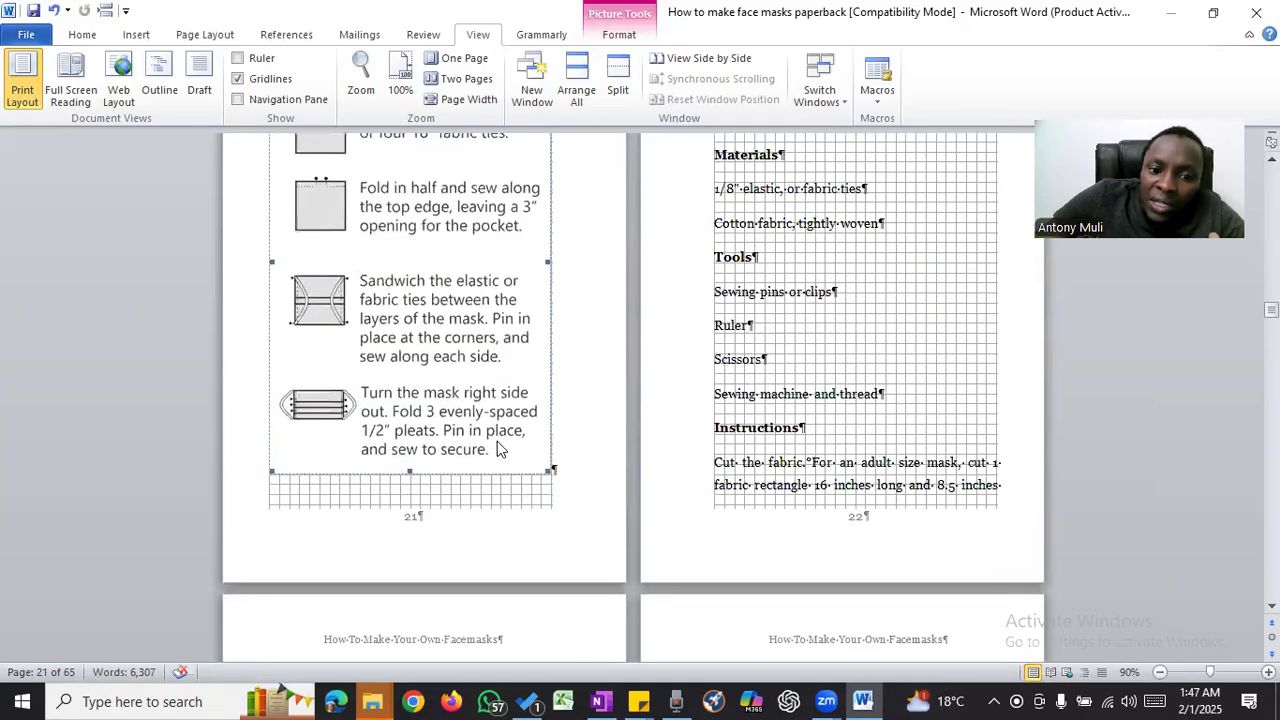
{"action": "scroll", "coordinate": [500, 450], "scroll_direction": "up", "scroll_amount": 5}
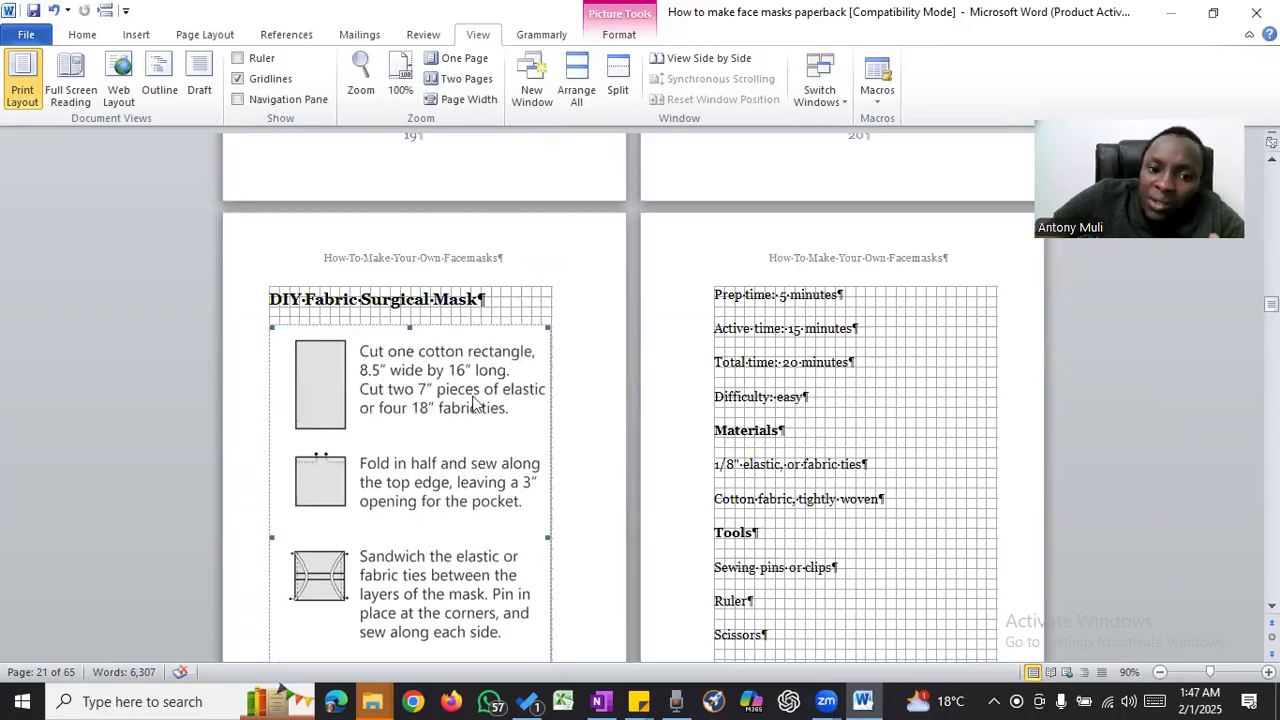
{"action": "scroll", "coordinate": [470, 405], "scroll_direction": "down", "scroll_amount": 5}
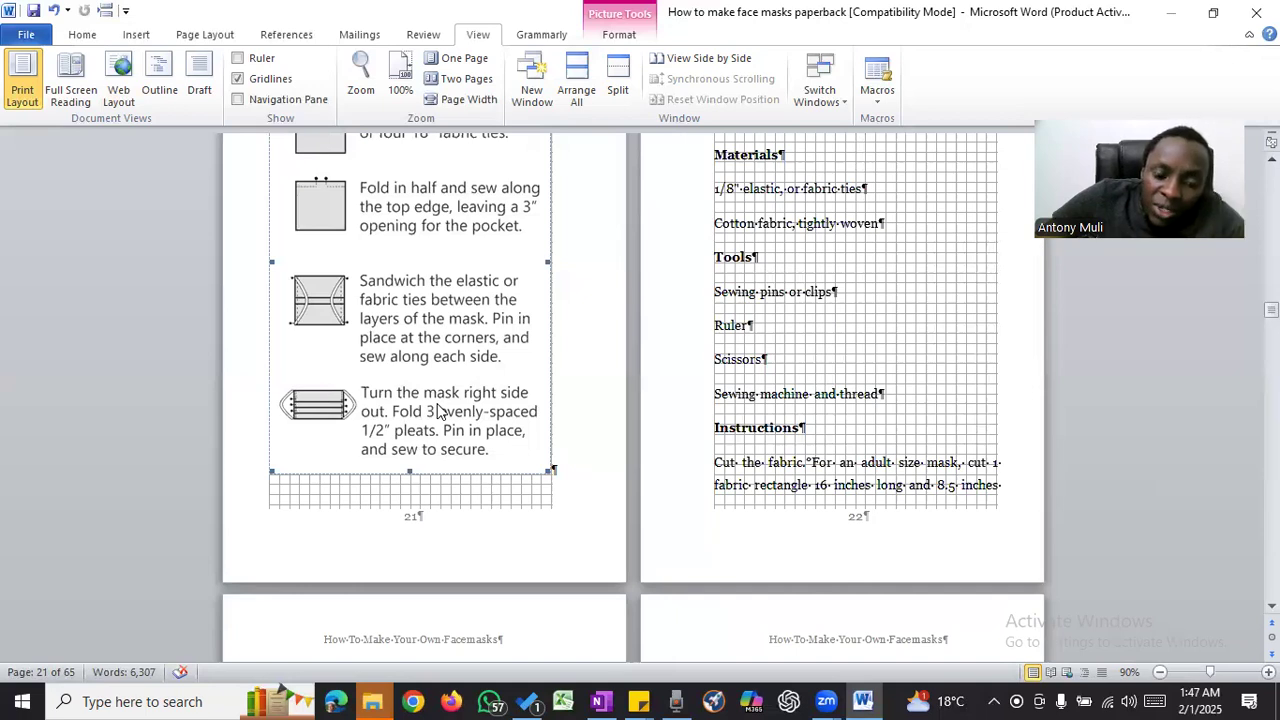
{"action": "scroll", "coordinate": [450, 383], "scroll_direction": "up", "scroll_amount": 4}
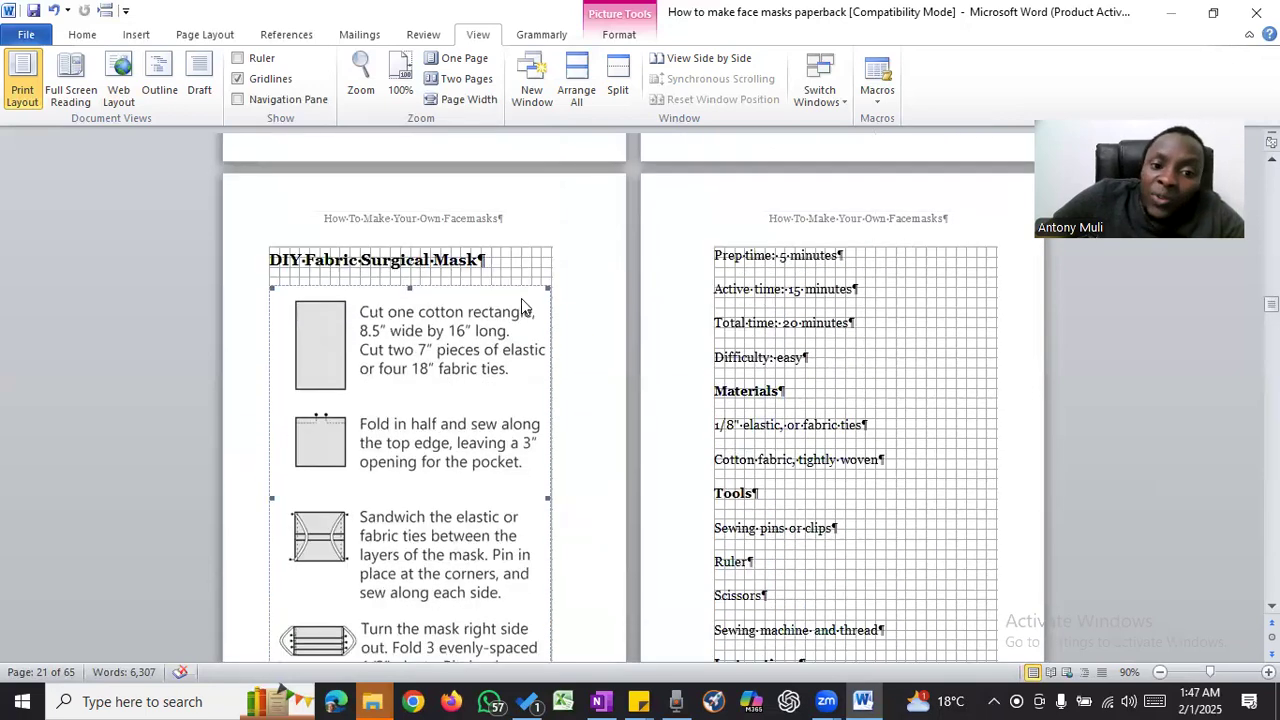
{"action": "scroll", "coordinate": [470, 335], "scroll_direction": "down", "scroll_amount": 5}
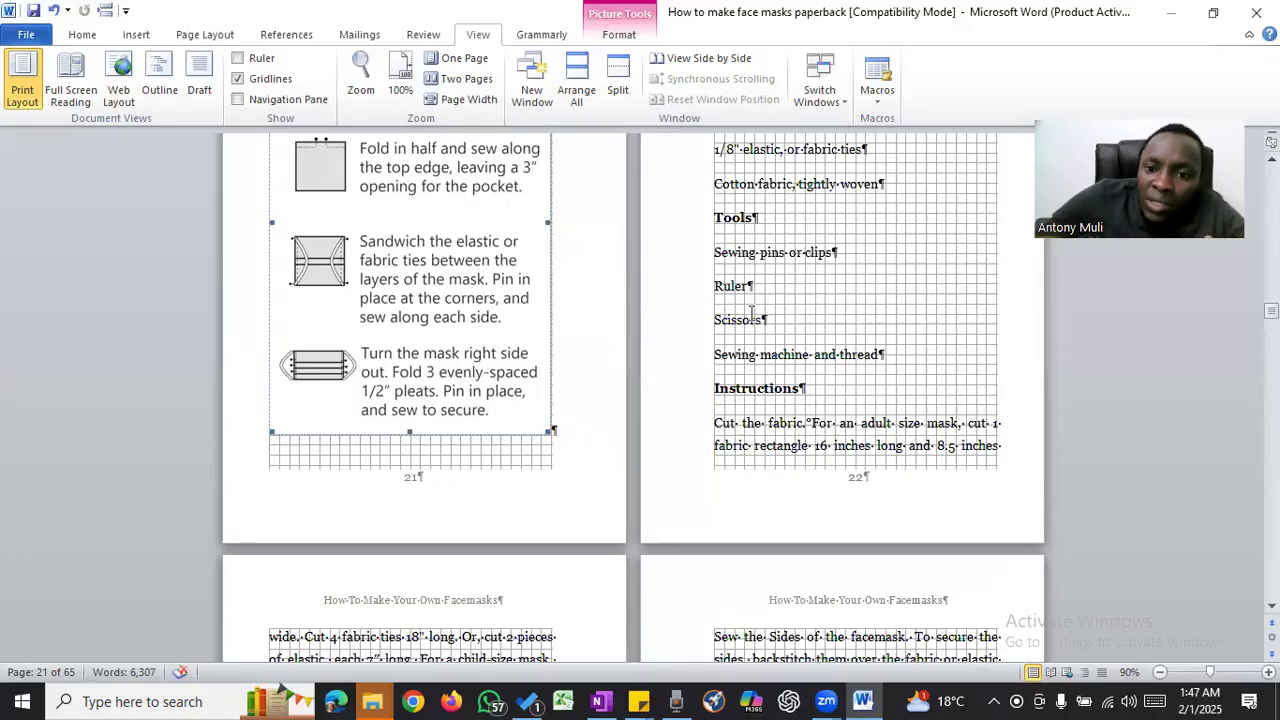
{"action": "scroll", "coordinate": [753, 310], "scroll_direction": "up", "scroll_amount": 6}
{"action": "scroll", "coordinate": [753, 310], "scroll_direction": "down", "scroll_amount": 20}
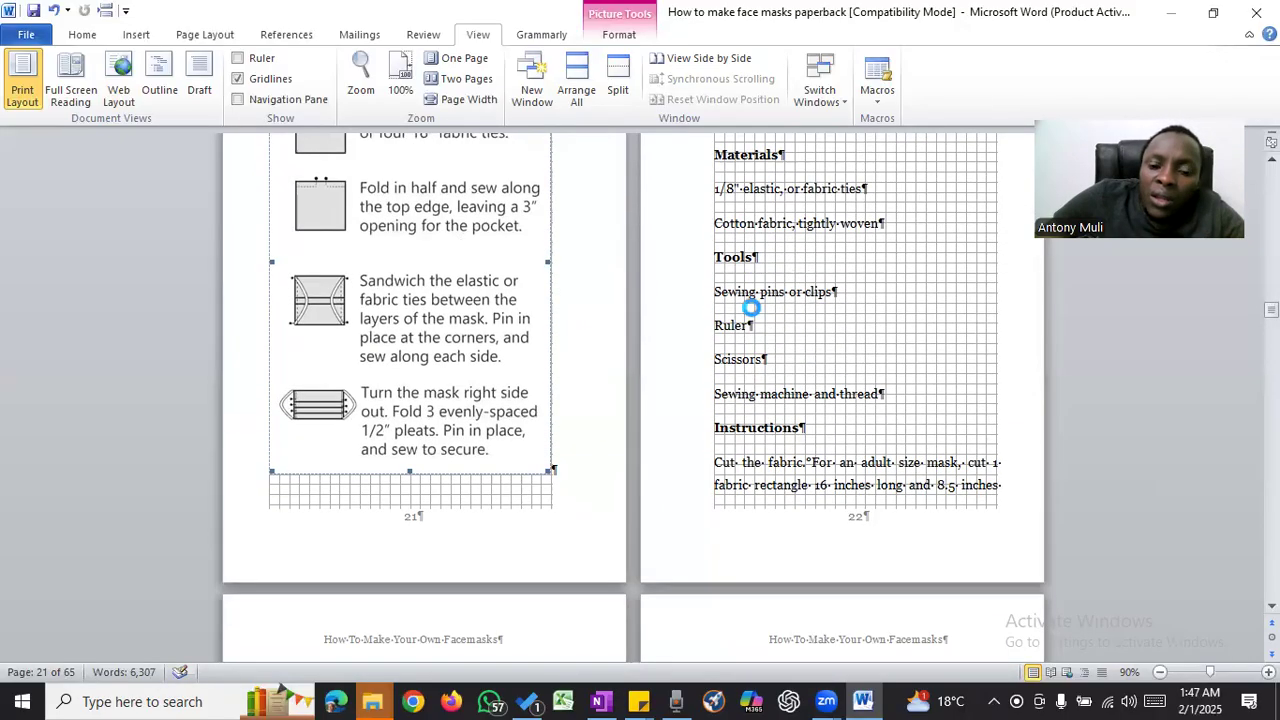
- Enlarge the sewing machine and supplies picture under "Sewn Cloth Face Covering" to roughly three quarters of the text width
{"action": "scroll", "coordinate": [753, 310], "scroll_direction": "down", "scroll_amount": 18}
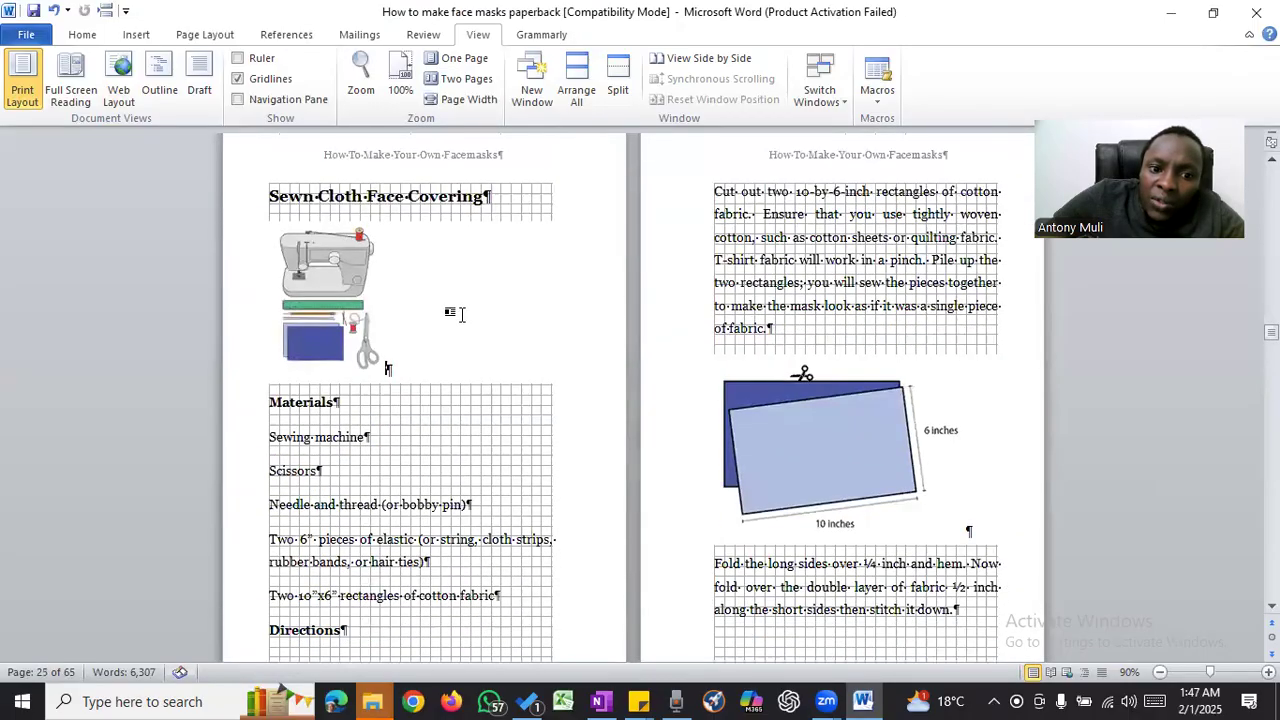
{"action": "left_click", "coordinate": [341, 320]}
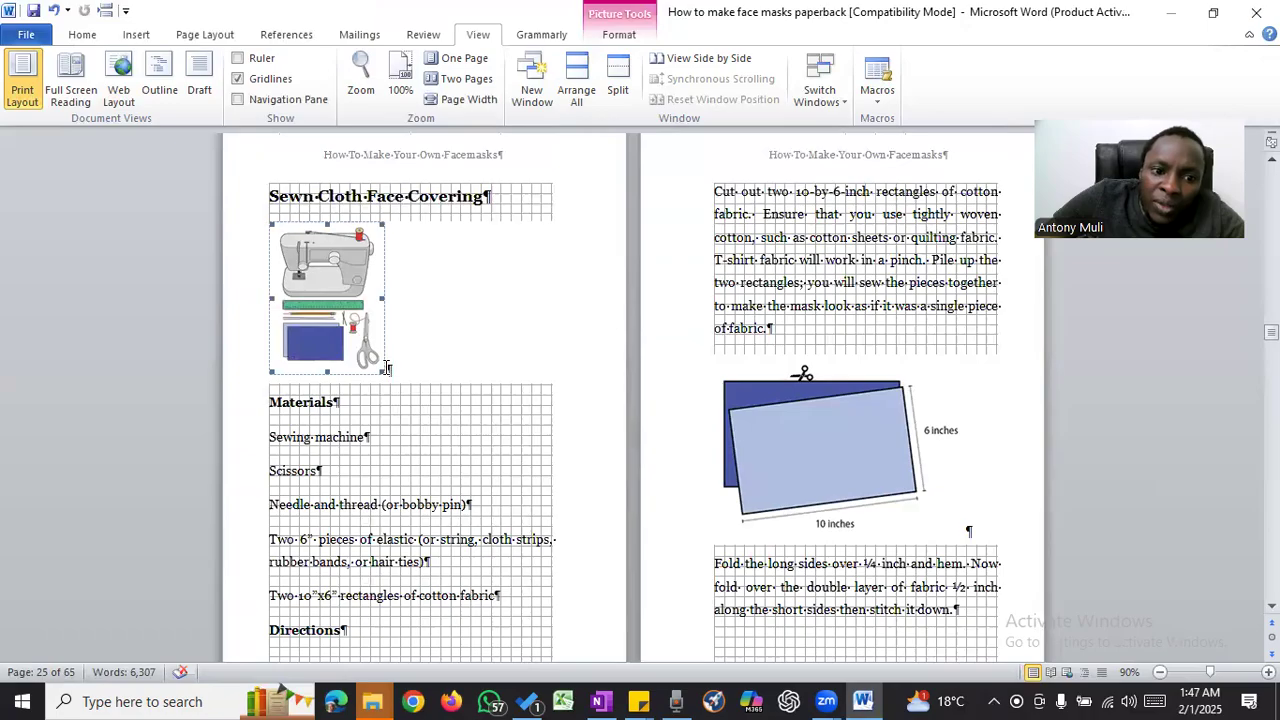
{"action": "left_click_drag", "start_coordinate": [385, 371], "coordinate": [480, 434]}
{"action": "scroll", "coordinate": [553, 347], "scroll_direction": "down", "scroll_amount": 1}
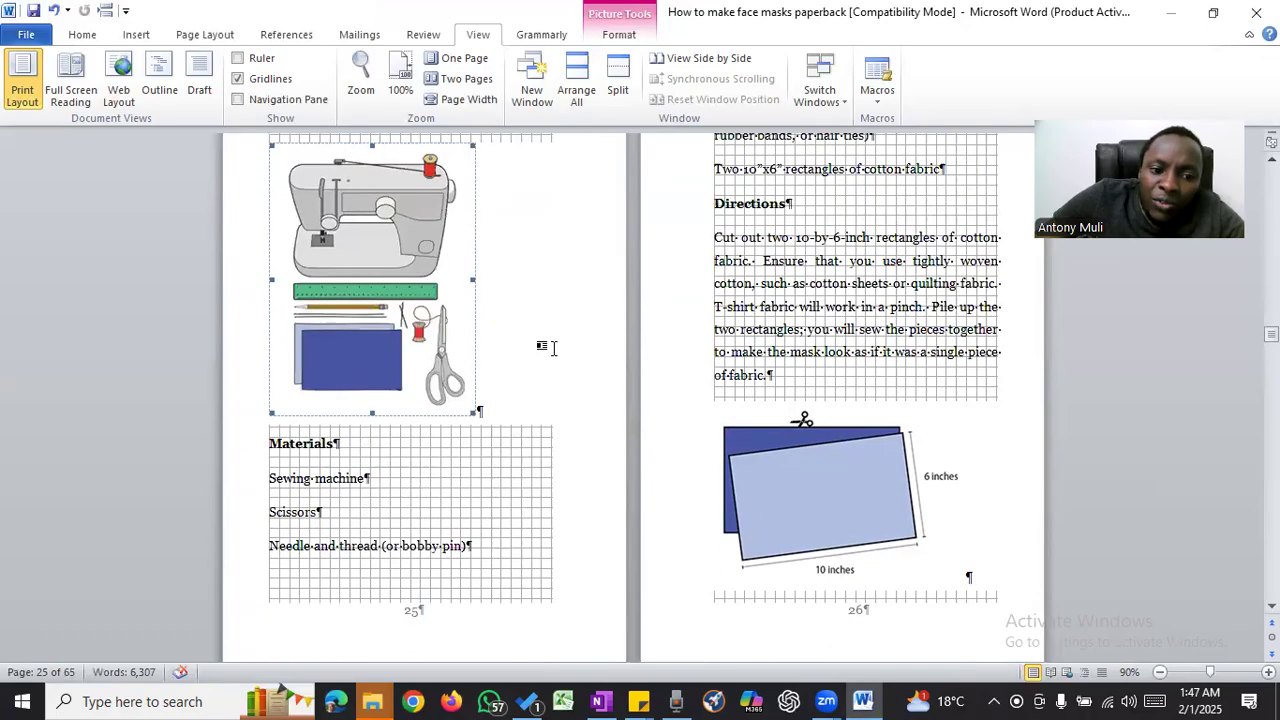
{"action": "scroll", "coordinate": [553, 347], "scroll_direction": "down", "scroll_amount": 1}
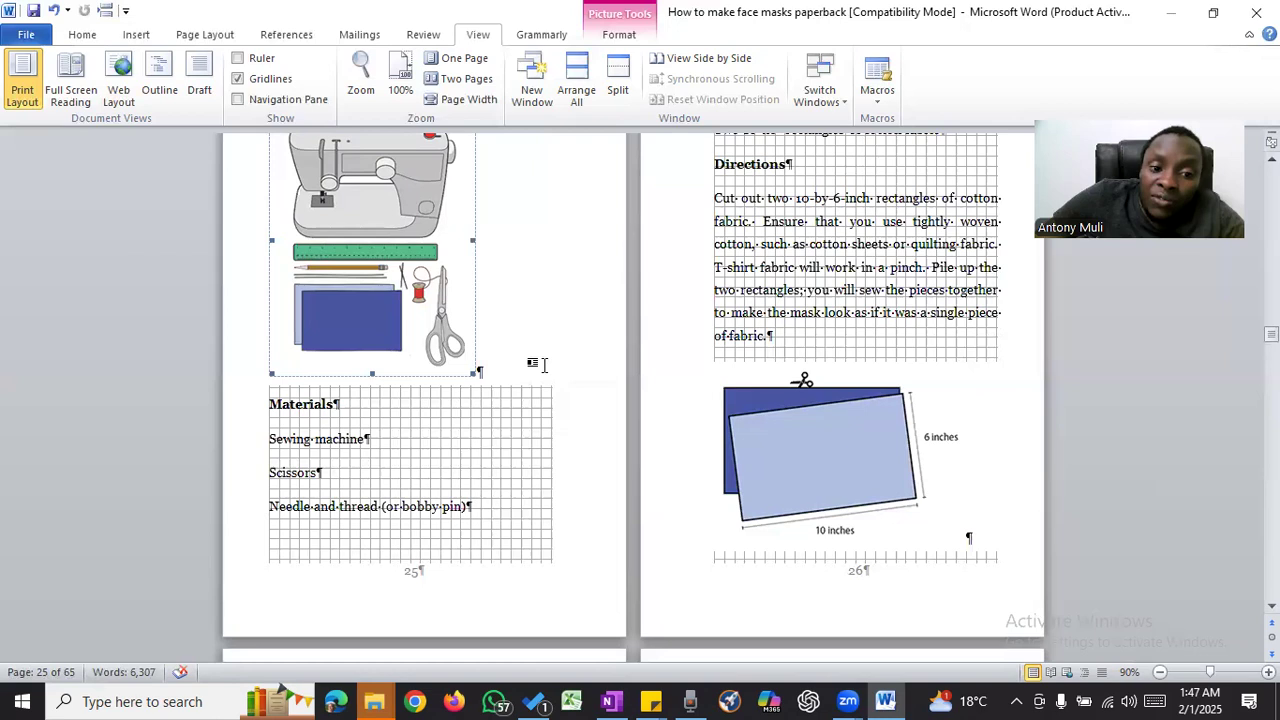
{"action": "scroll", "coordinate": [505, 358], "scroll_direction": "up", "scroll_amount": 3}
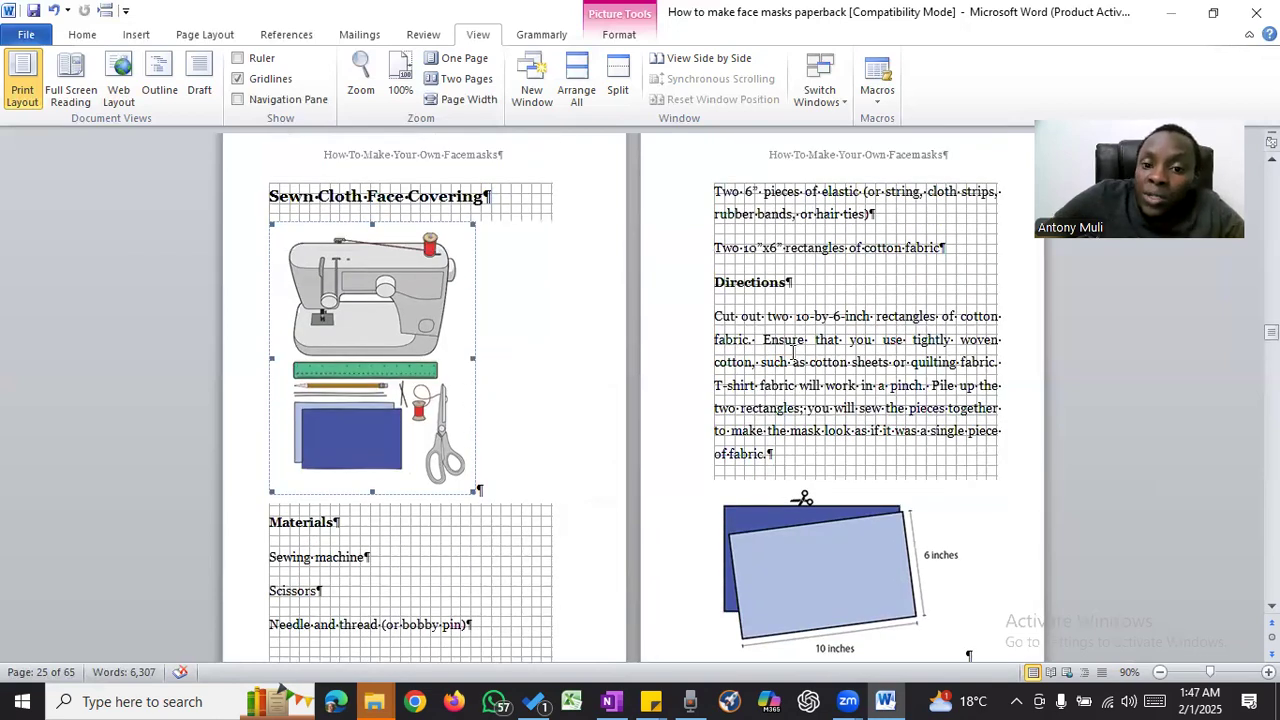
- Enlarge the fold-and-stitch diagram on page 27 to nearly the full text width, keeping it inside the margins
{"action": "scroll", "coordinate": [857, 345], "scroll_direction": "down", "scroll_amount": 4}
{"action": "left_click", "coordinate": [843, 374]}
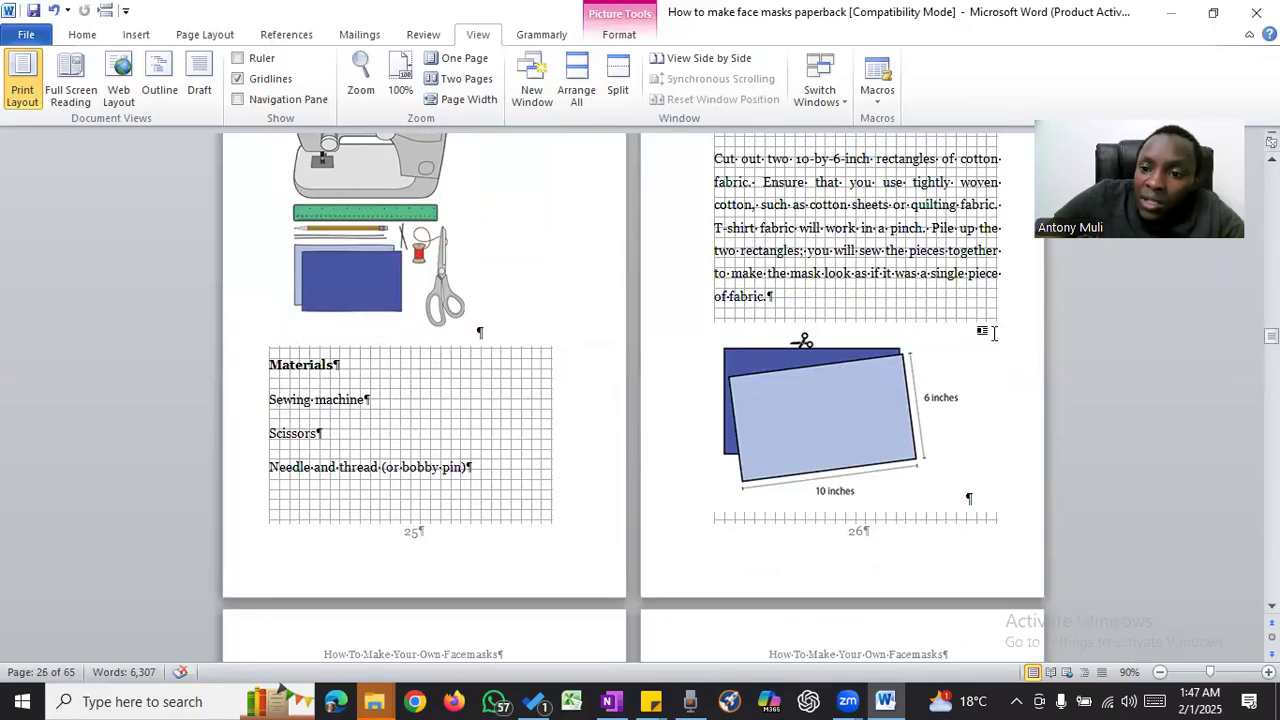
{"action": "left_click", "coordinate": [990, 335]}
{"action": "left_click", "coordinate": [793, 411]}
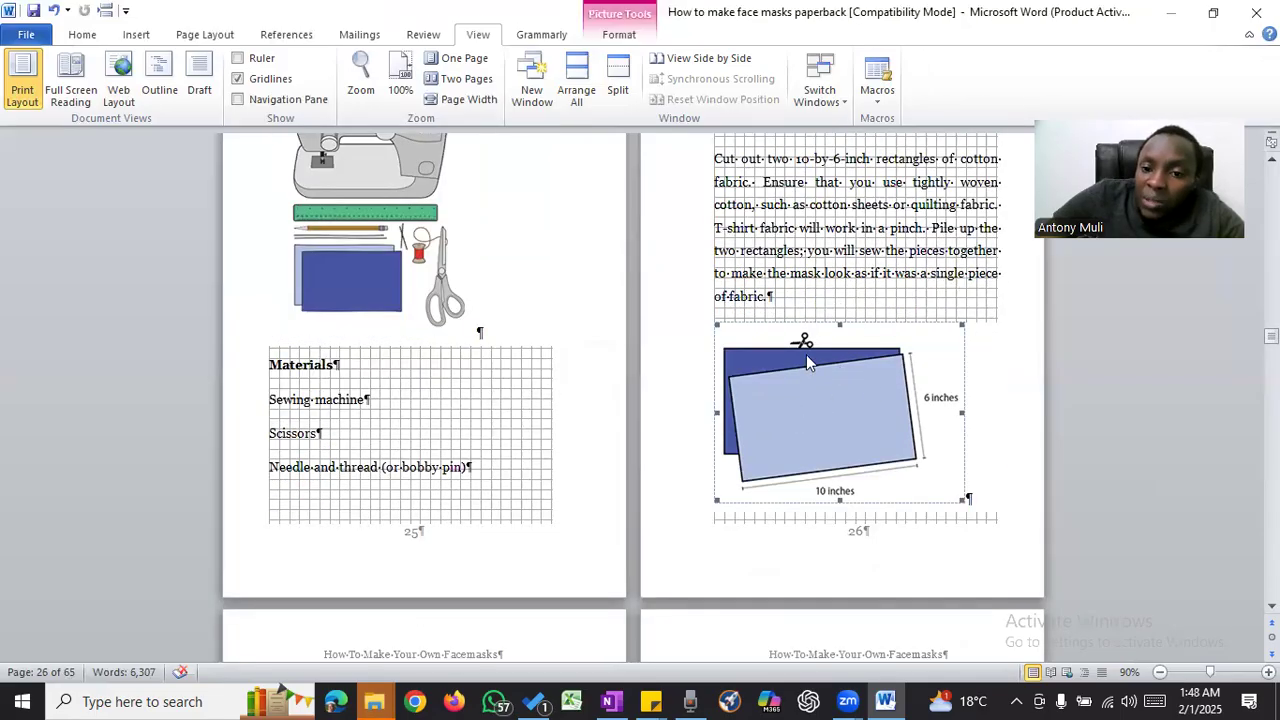
{"action": "scroll", "coordinate": [806, 354], "scroll_direction": "down", "scroll_amount": 10}
{"action": "left_click", "coordinate": [399, 421]}
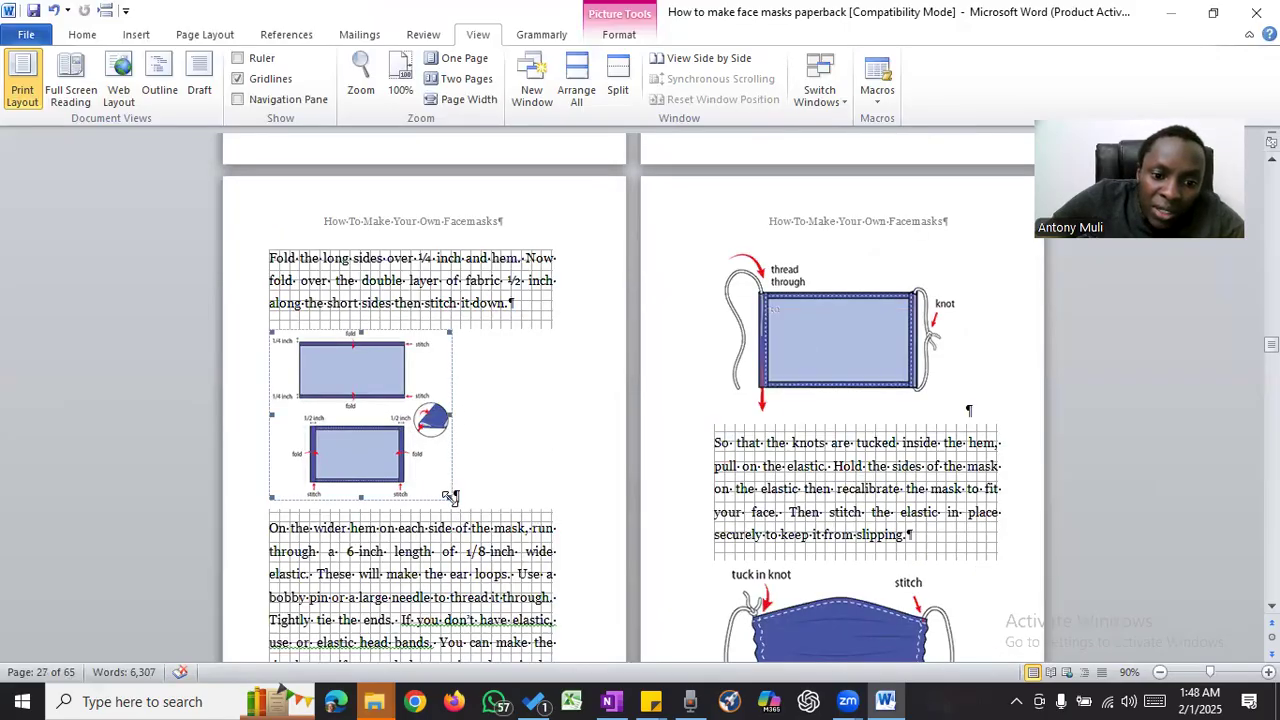
{"action": "left_click_drag", "start_coordinate": [450, 496], "coordinate": [534, 530]}
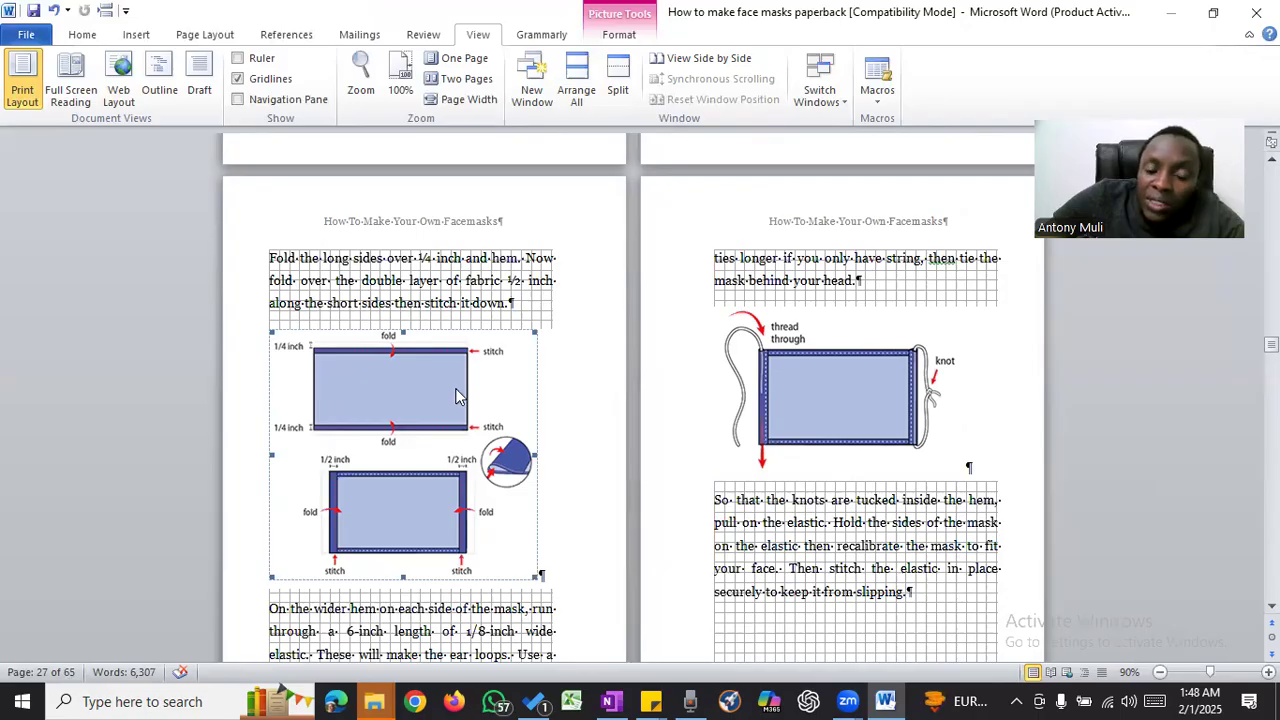
- Check the cutting, folding, threading and finished-mask pictures on pages 26 to 29 against the text margins
{"action": "scroll", "coordinate": [457, 396], "scroll_direction": "up", "scroll_amount": 7}
{"action": "left_click", "coordinate": [882, 350]}
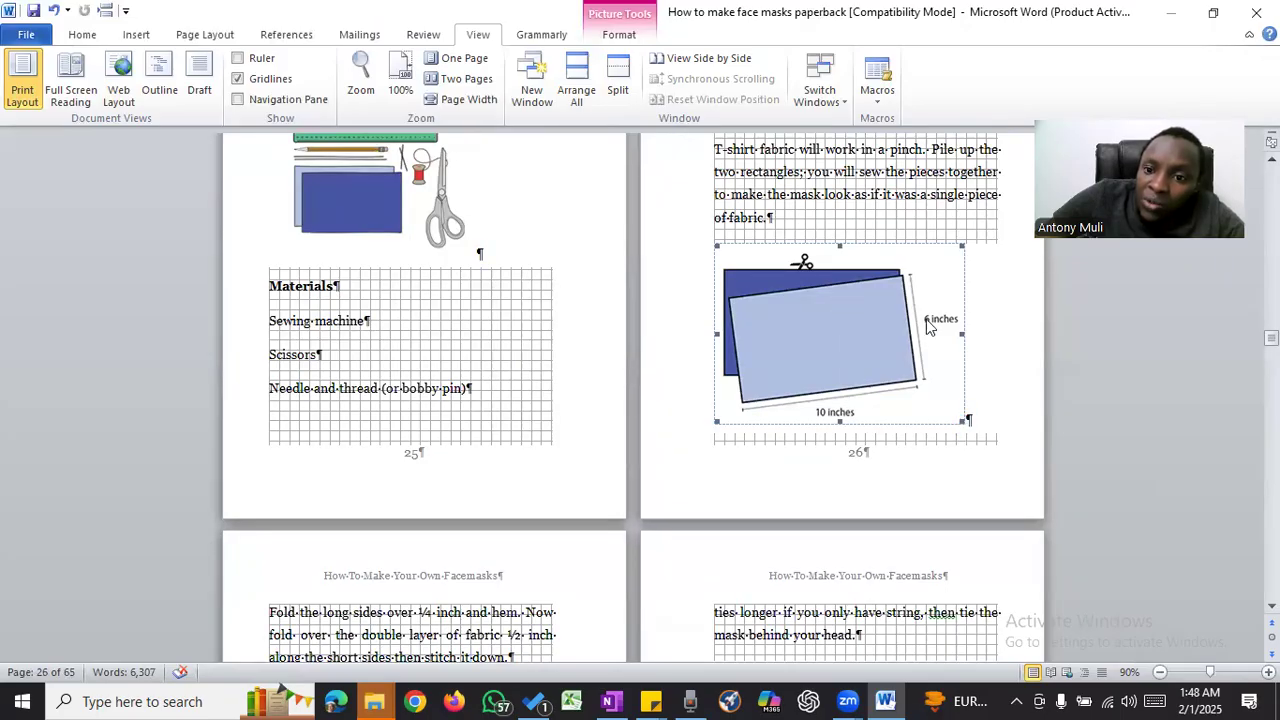
{"action": "scroll", "coordinate": [843, 346], "scroll_direction": "down", "scroll_amount": 8}
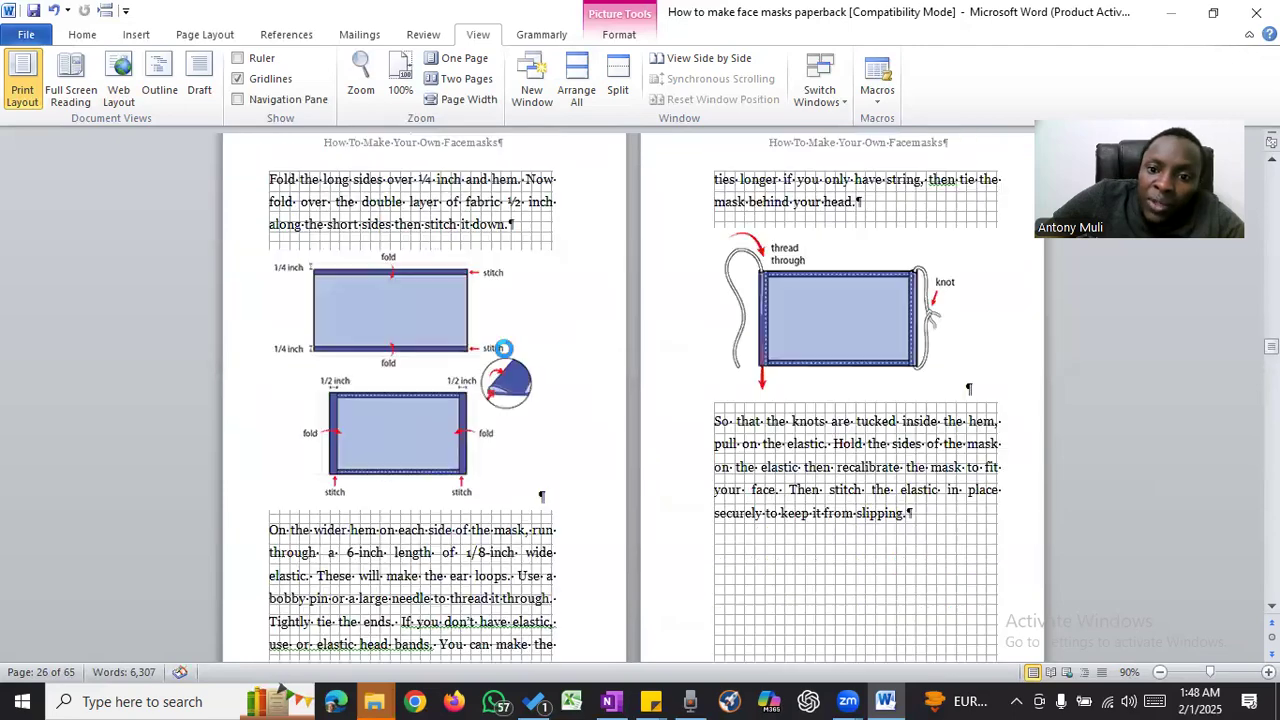
{"action": "left_click", "coordinate": [802, 330]}
{"action": "scroll", "coordinate": [708, 337], "scroll_direction": "down", "scroll_amount": 4}
{"action": "left_click", "coordinate": [489, 255]}
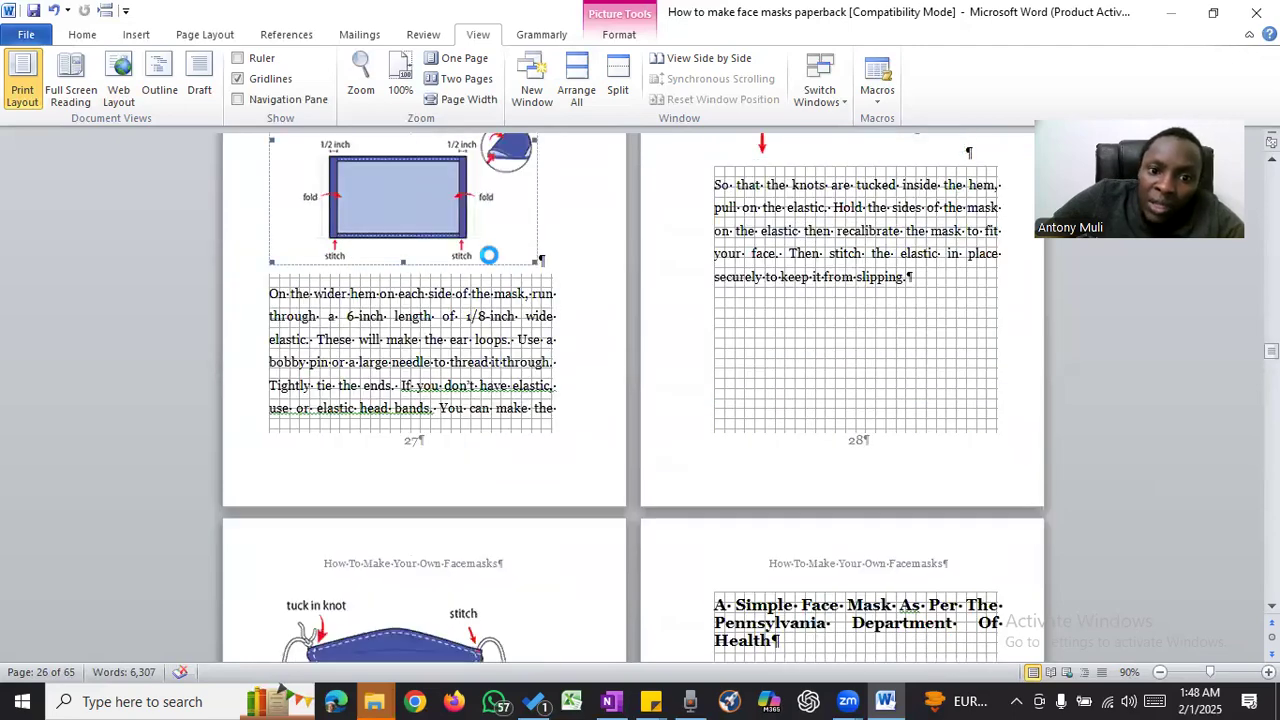
{"action": "scroll", "coordinate": [846, 343], "scroll_direction": "down", "scroll_amount": 6}
{"action": "left_click", "coordinate": [406, 357]}
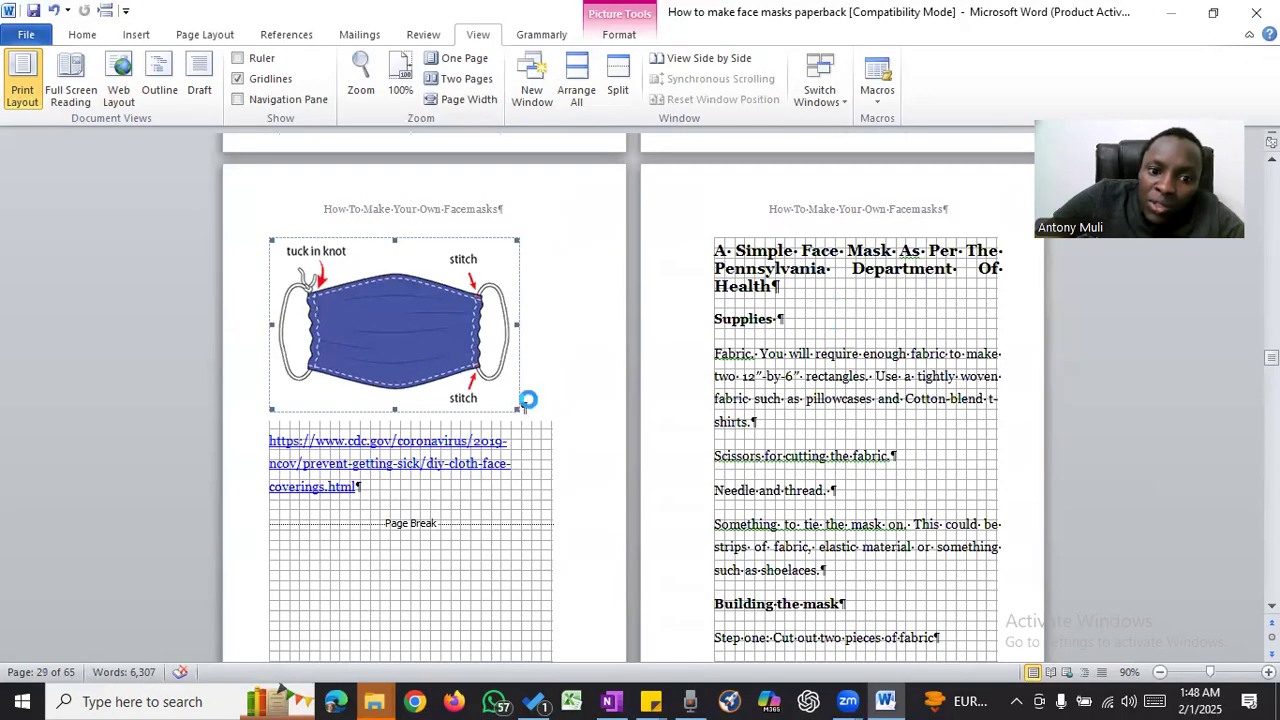
{"action": "left_click", "coordinate": [528, 400]}
- Review the page endings and headings of the text pages following the finished-mask picture, through page 38
{"action": "scroll", "coordinate": [802, 334], "scroll_direction": "down", "scroll_amount": 18}
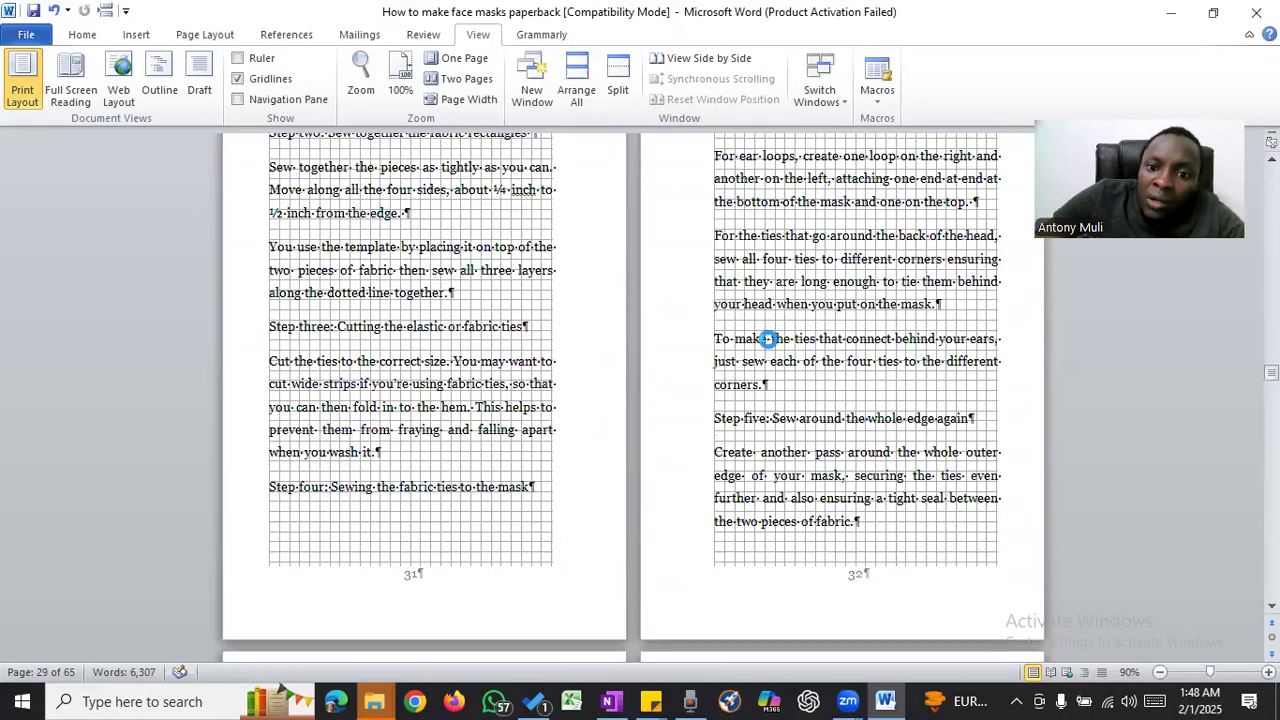
{"action": "scroll", "coordinate": [768, 339], "scroll_direction": "down", "scroll_amount": 3}
{"action": "scroll", "coordinate": [768, 339], "scroll_direction": "up", "scroll_amount": 2}
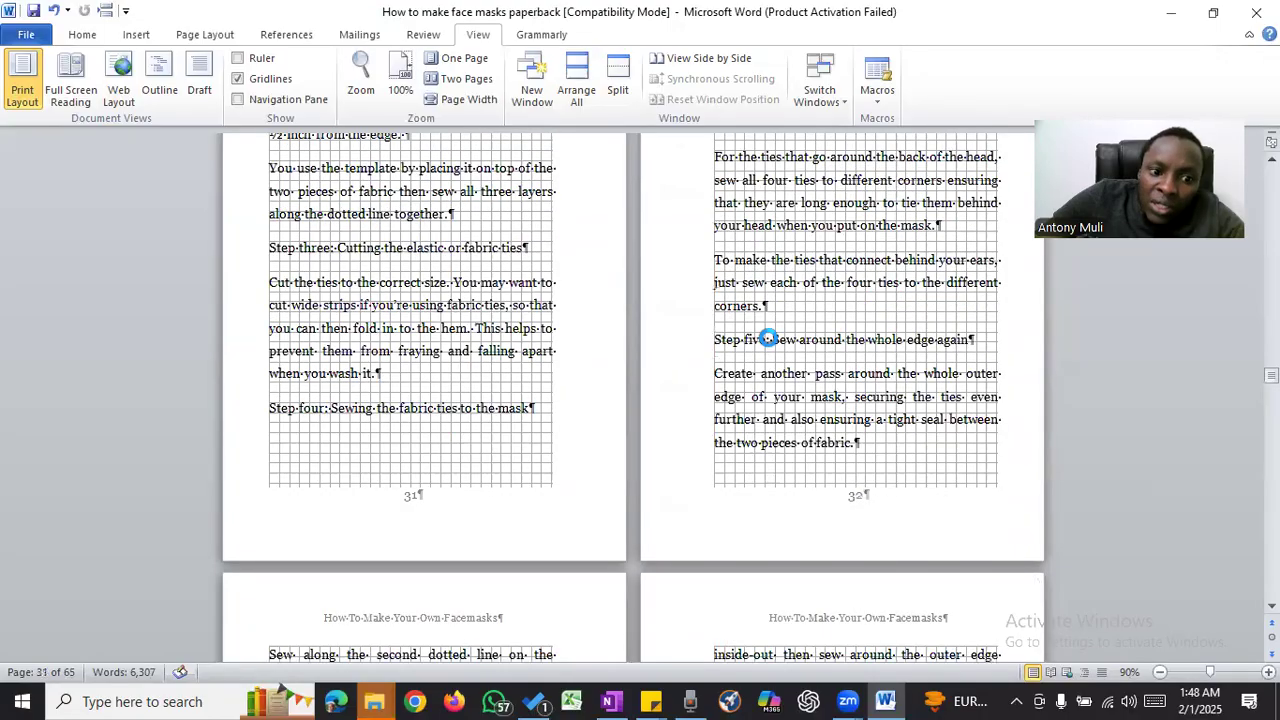
{"action": "scroll", "coordinate": [811, 330], "scroll_direction": "up", "scroll_amount": 4}
{"action": "scroll", "coordinate": [811, 330], "scroll_direction": "down", "scroll_amount": 7}
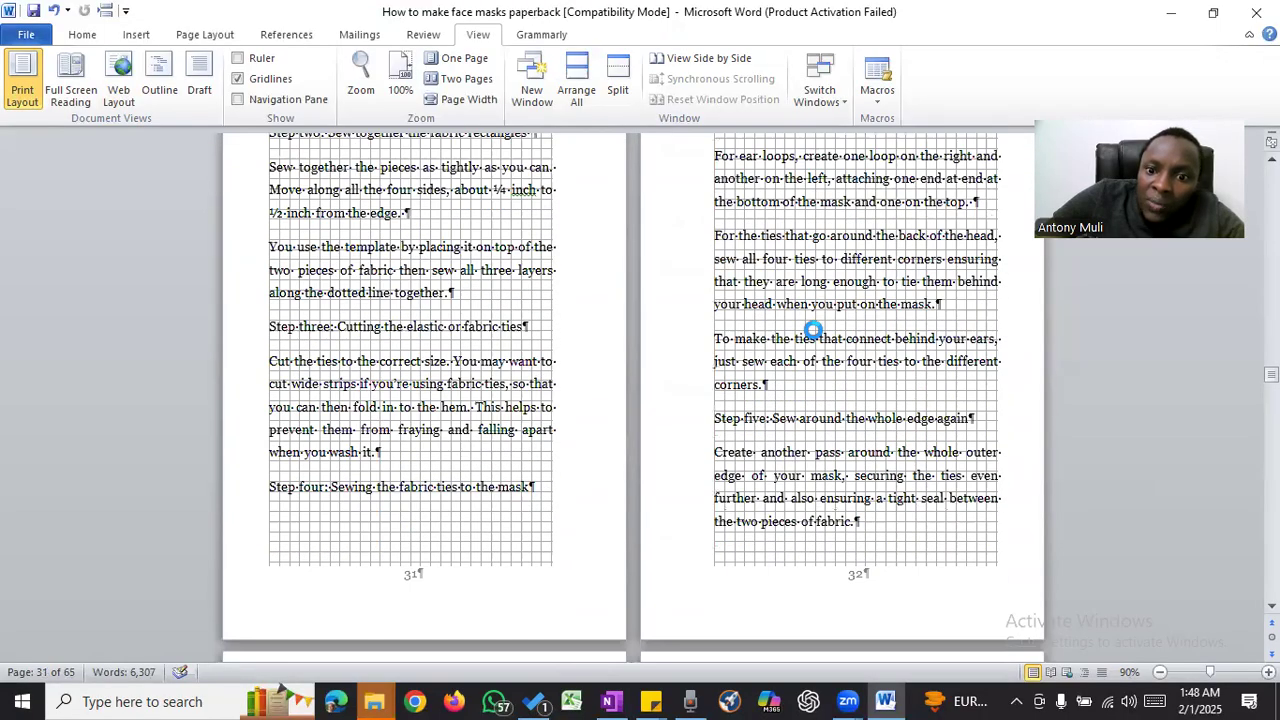
{"action": "scroll", "coordinate": [811, 330], "scroll_direction": "down", "scroll_amount": 15}
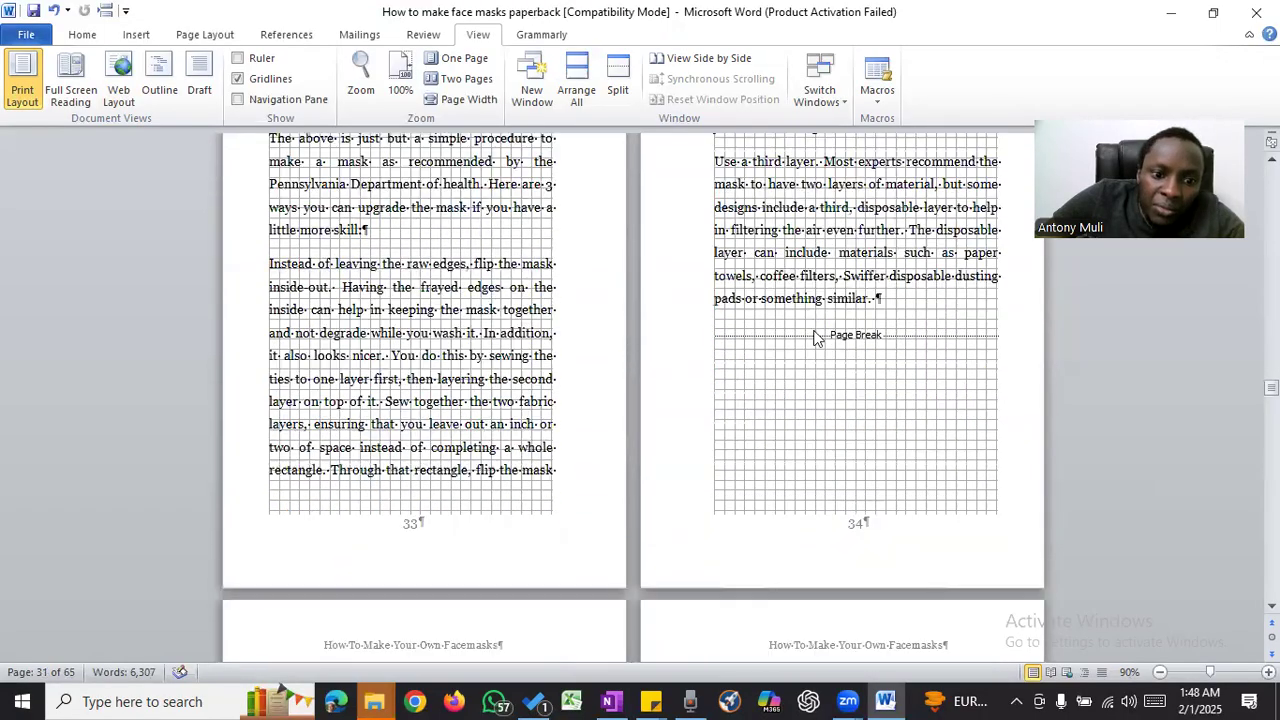
{"action": "scroll", "coordinate": [815, 331], "scroll_direction": "down", "scroll_amount": 15}
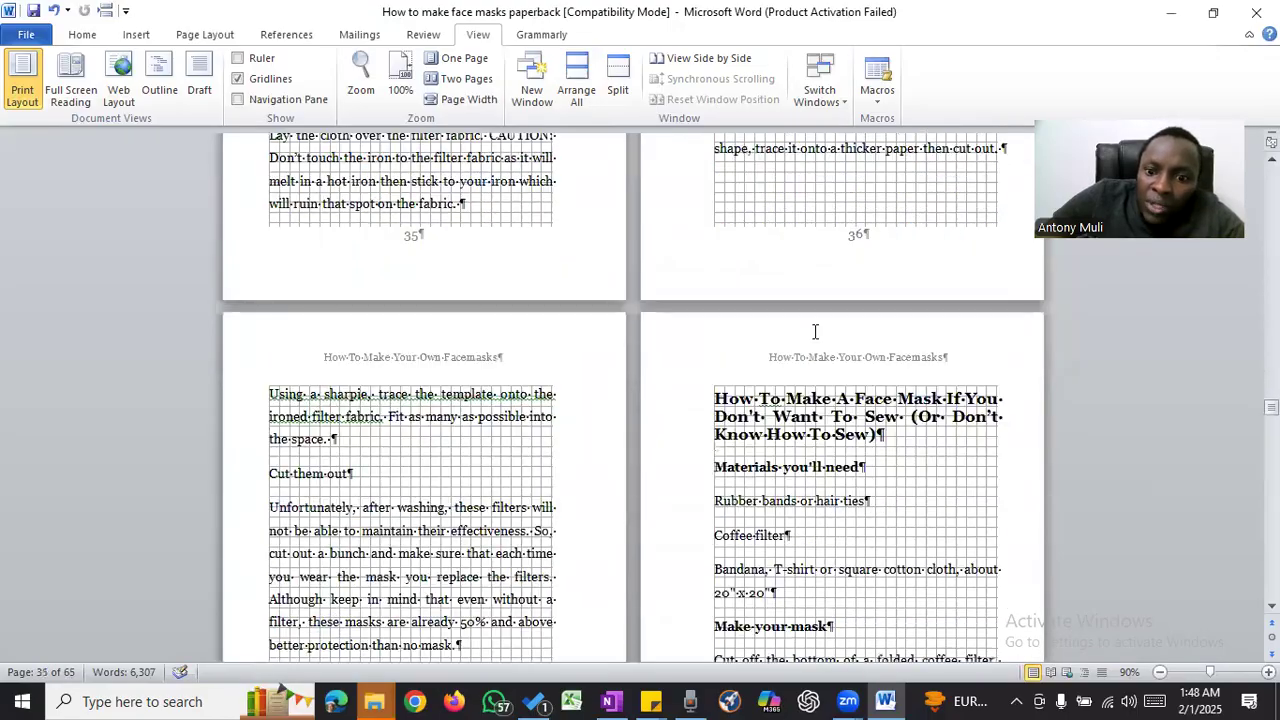
- Check that the numbered bandana folding pictures on pages 39 to 41 stay within the text margins
{"action": "scroll", "coordinate": [815, 331], "scroll_direction": "down", "scroll_amount": 4}
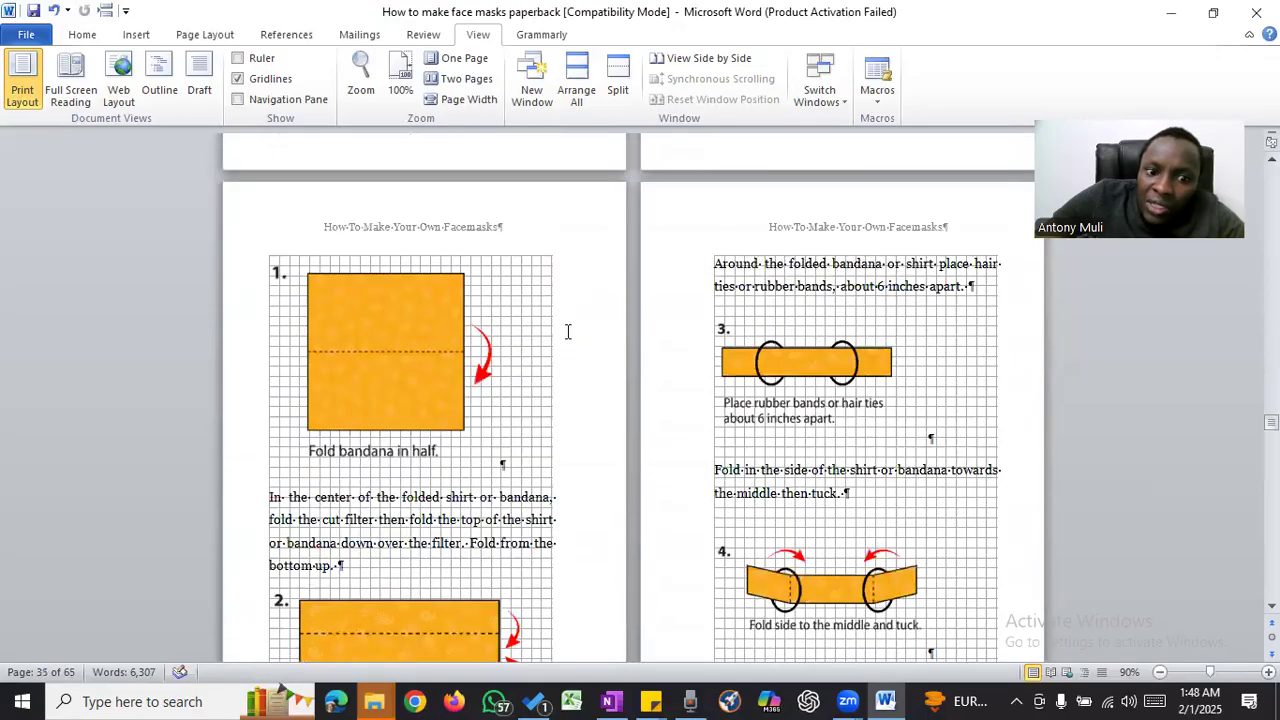
{"action": "left_click", "coordinate": [388, 346]}
{"action": "left_click", "coordinate": [763, 360]}
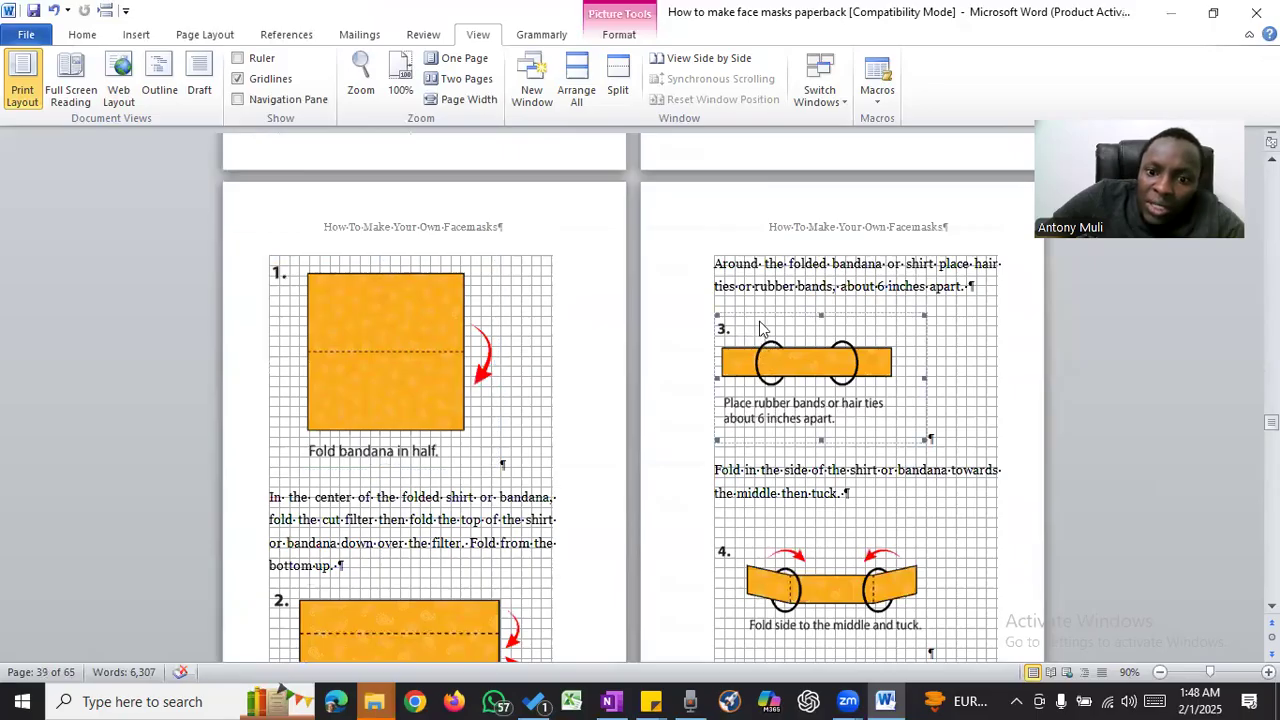
{"action": "scroll", "coordinate": [760, 328], "scroll_direction": "down", "scroll_amount": 3}
{"action": "left_click", "coordinate": [750, 449]}
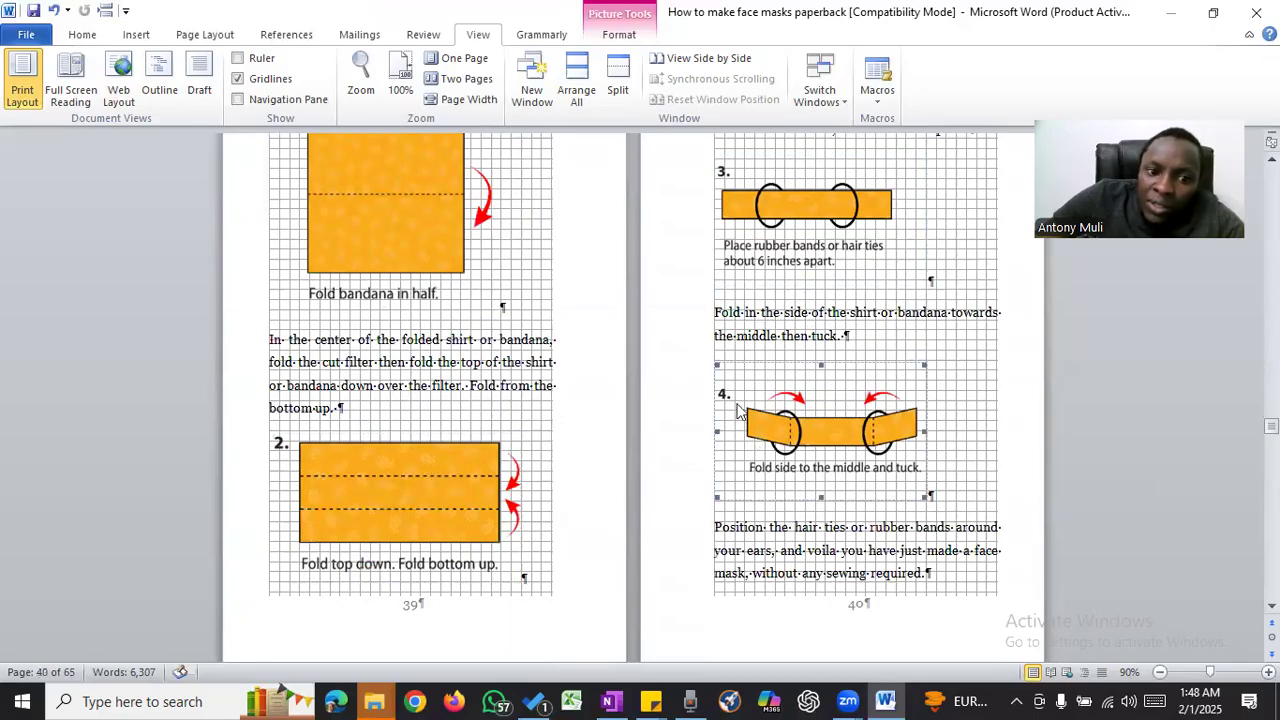
{"action": "scroll", "coordinate": [693, 378], "scroll_direction": "down", "scroll_amount": 2}
{"action": "scroll", "coordinate": [692, 378], "scroll_direction": "down", "scroll_amount": 9}
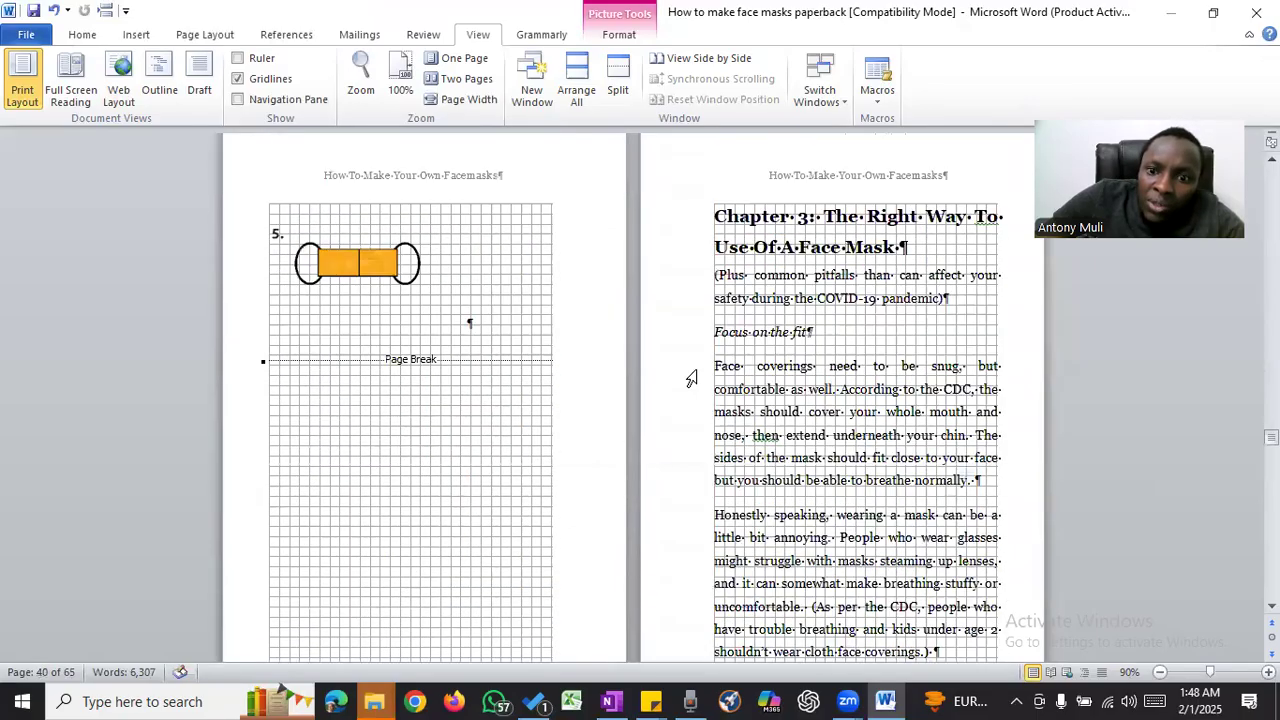
- Insert a page break before the paragraph beginning "When putting on your face covering" at the end of page 43
{"action": "scroll", "coordinate": [700, 371], "scroll_direction": "down", "scroll_amount": 5}
{"action": "scroll", "coordinate": [762, 355], "scroll_direction": "down", "scroll_amount": 7}
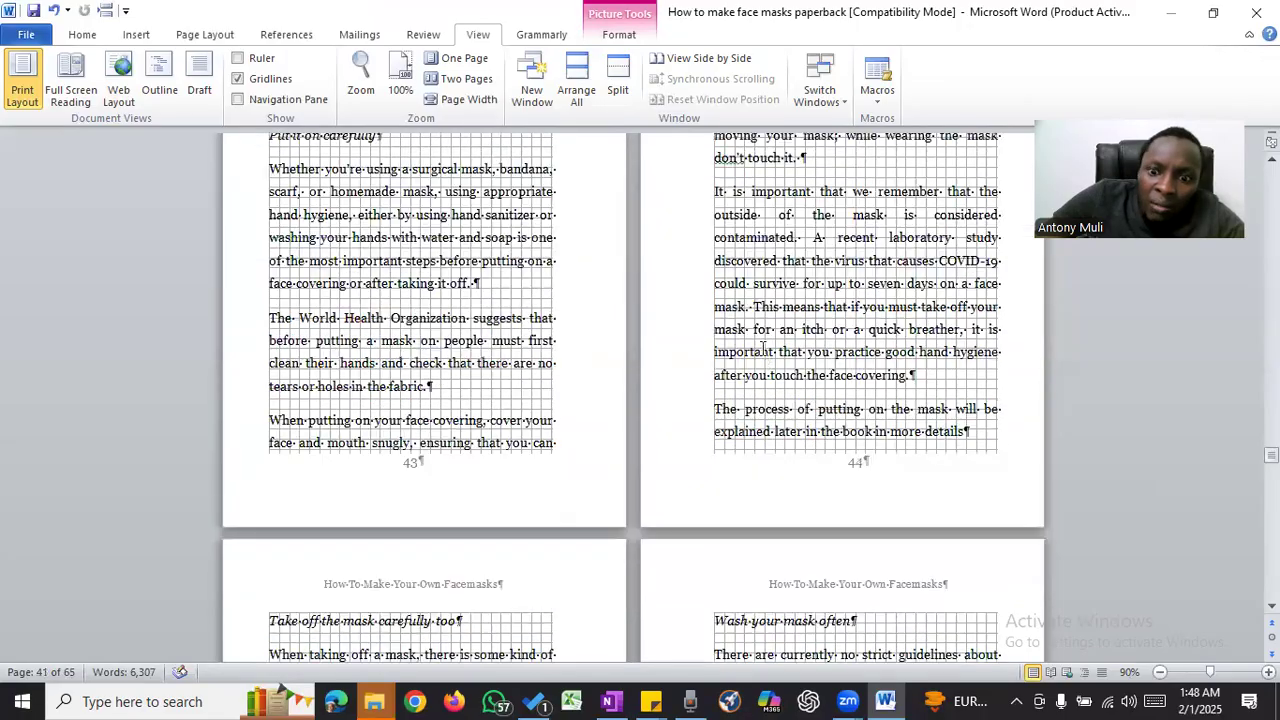
{"action": "scroll", "coordinate": [762, 352], "scroll_direction": "down", "scroll_amount": 3}
{"action": "left_click", "coordinate": [268, 305]}
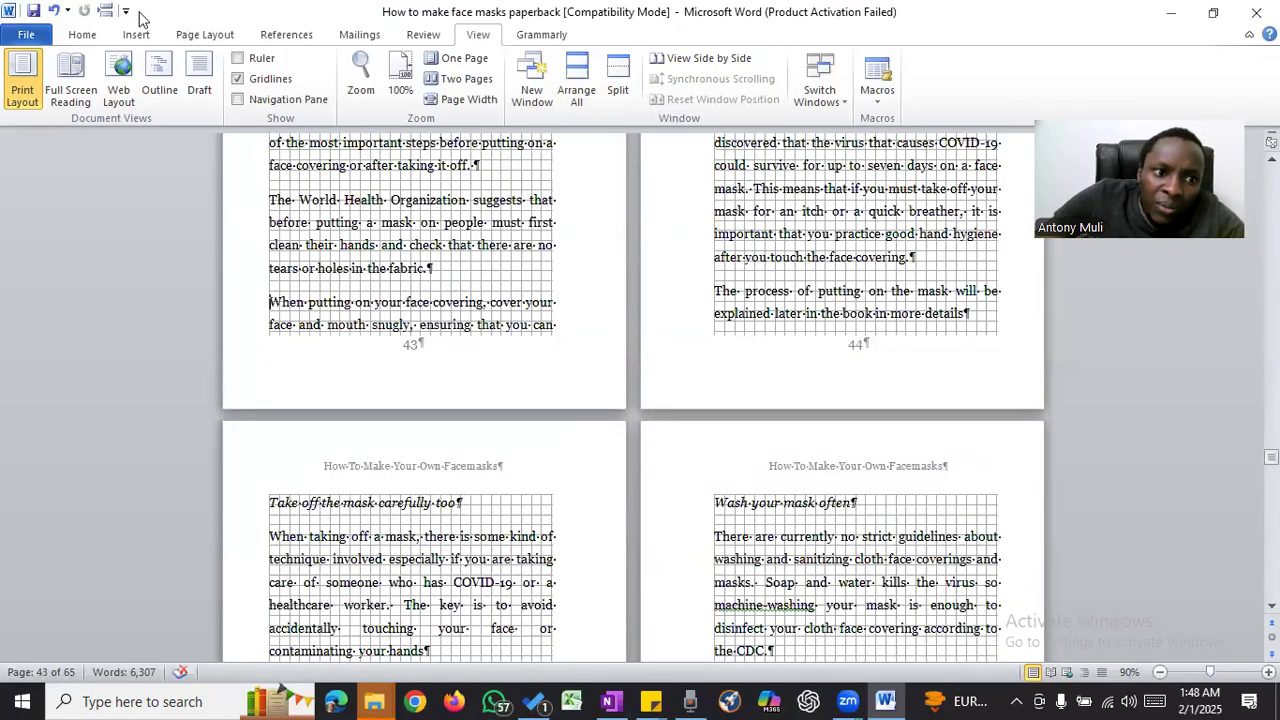
{"action": "key", "text": "ctrl+Return"}
- Insert a page break before the "Important note" heading on page 50
{"action": "scroll", "coordinate": [830, 303], "scroll_direction": "down", "scroll_amount": 15}
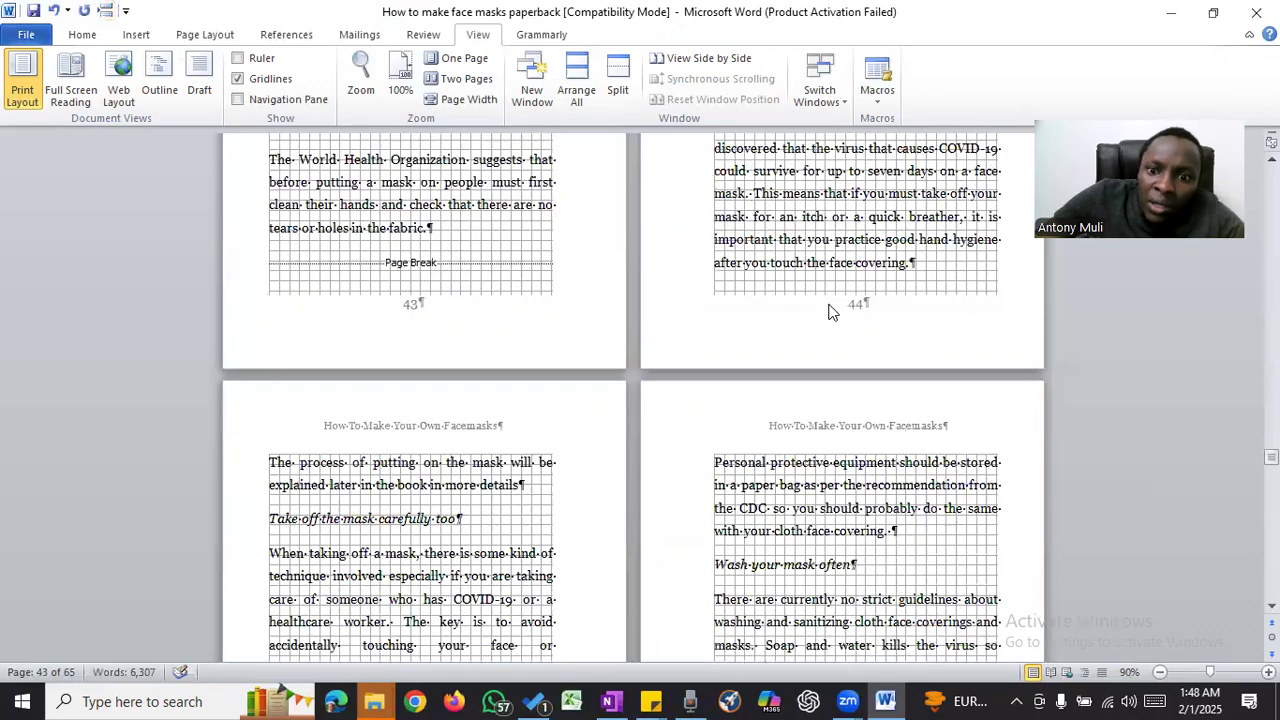
{"action": "scroll", "coordinate": [828, 303], "scroll_direction": "down", "scroll_amount": 15}
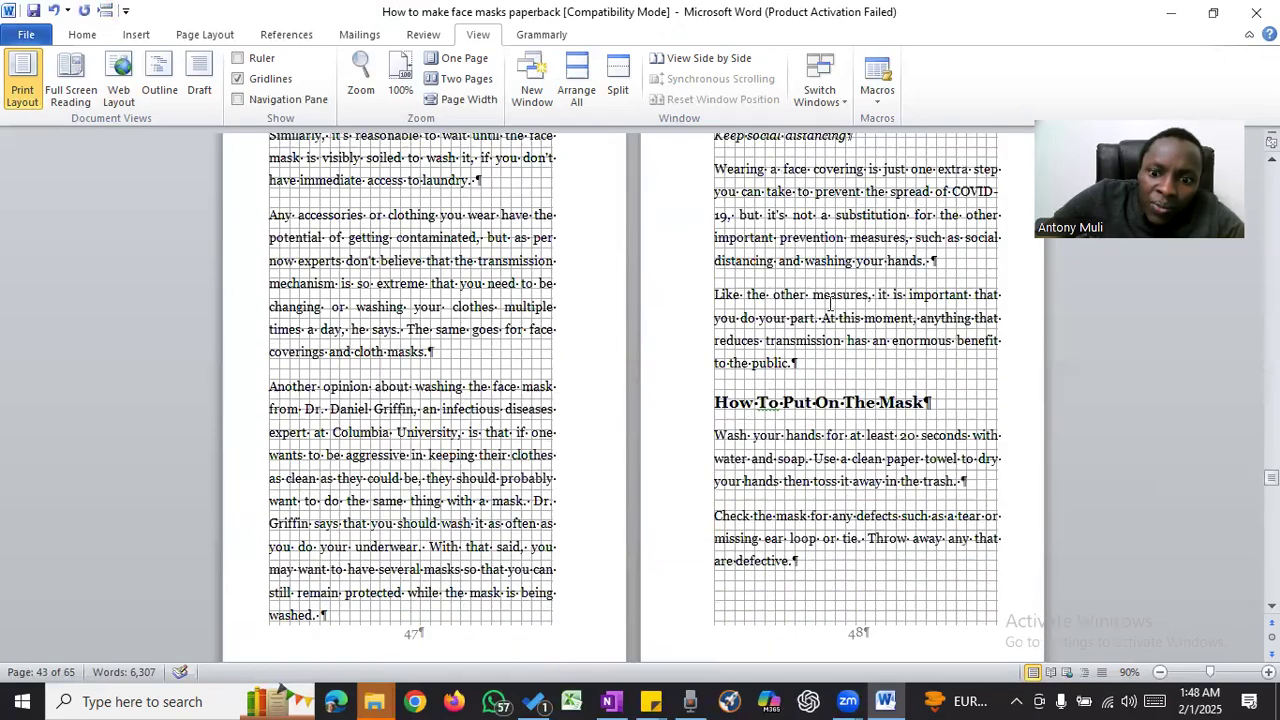
{"action": "scroll", "coordinate": [830, 303], "scroll_direction": "down", "scroll_amount": 4}
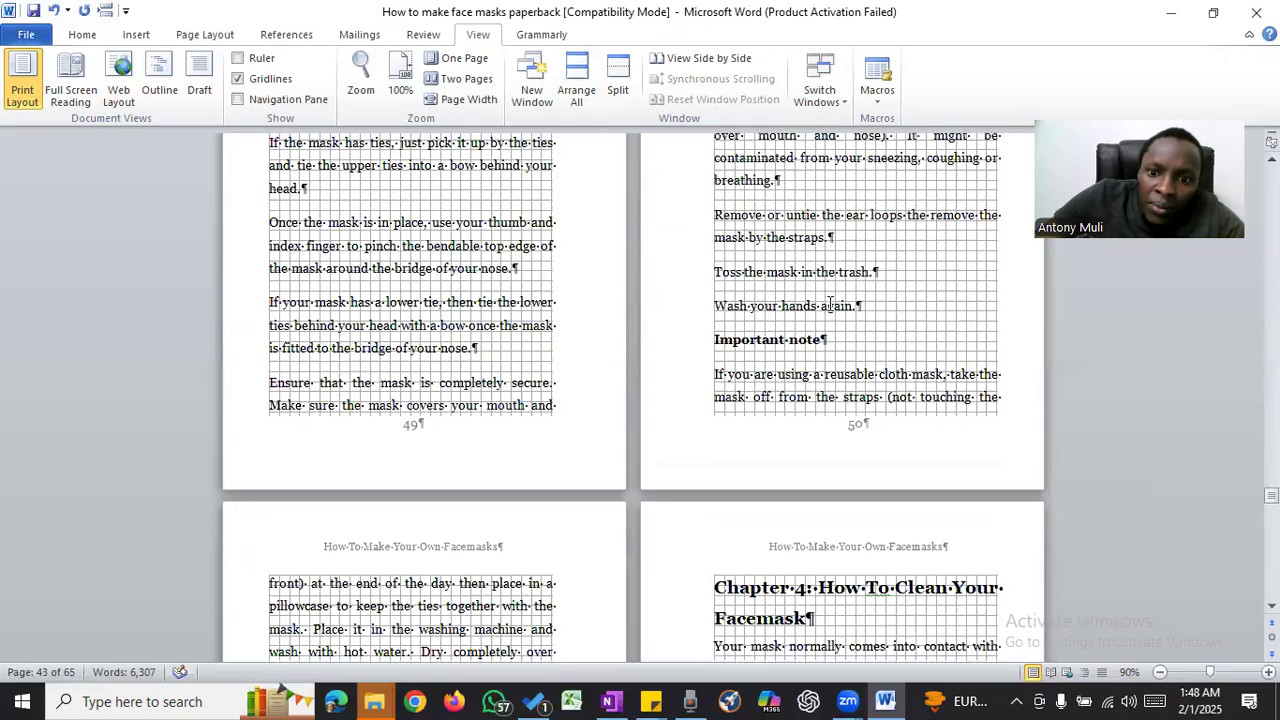
{"action": "left_click", "coordinate": [710, 344]}
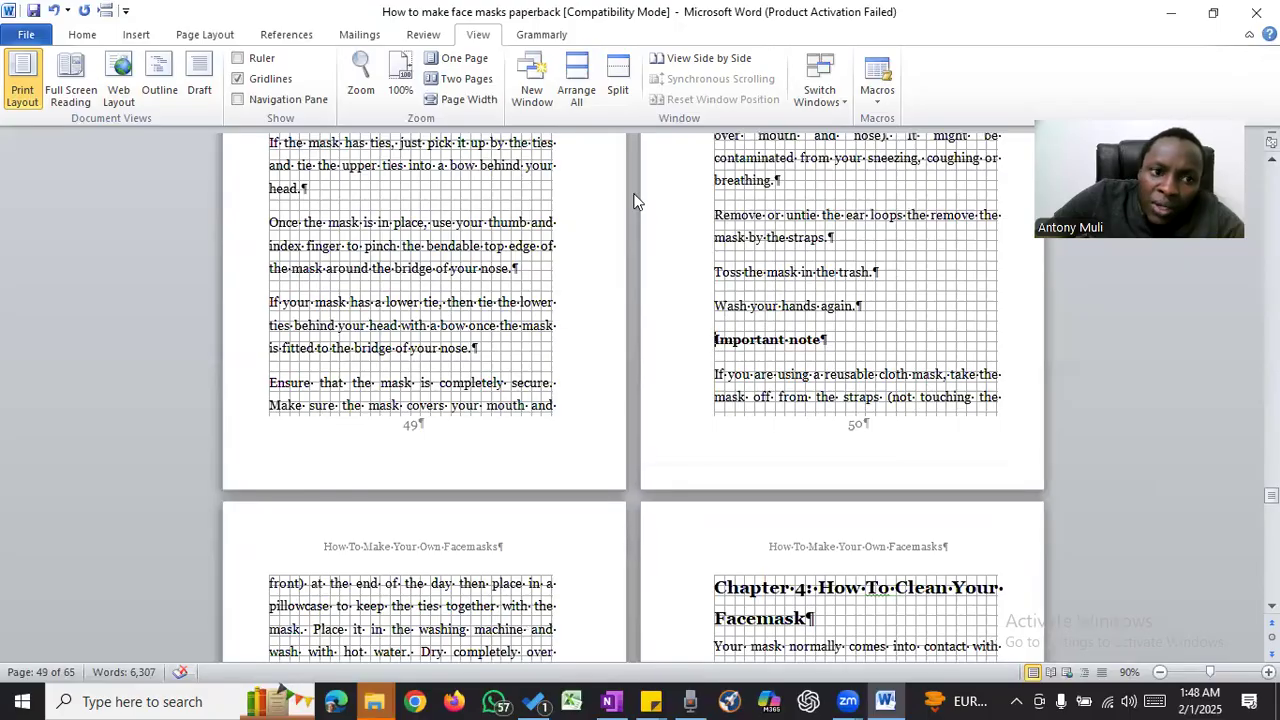
{"action": "key", "text": "ctrl+Return"}
- Insert page breaks before the "Alternatively, you can wash the mask" paragraph on page 52 and the "Note: As a result of a shortage" paragraph on page 54
{"action": "scroll", "coordinate": [789, 287], "scroll_direction": "down", "scroll_amount": 20}
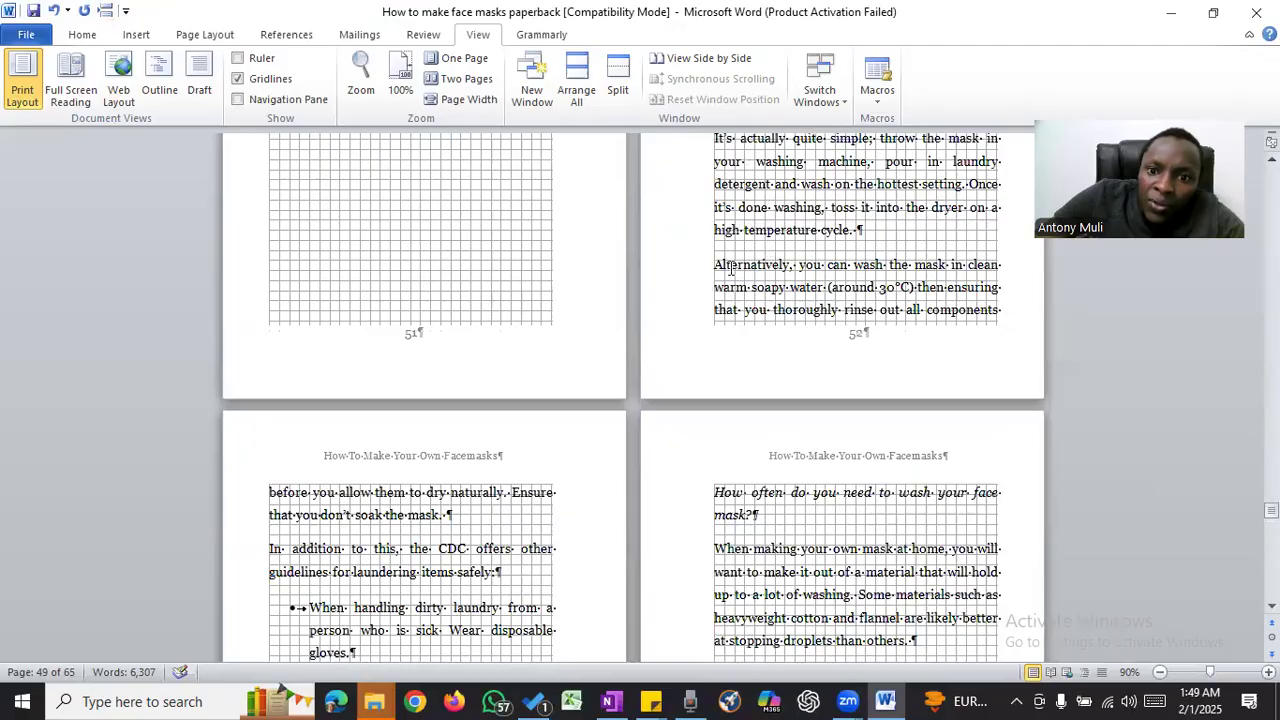
{"action": "left_click", "coordinate": [716, 268]}
{"action": "key", "text": "ctrl+Return"}
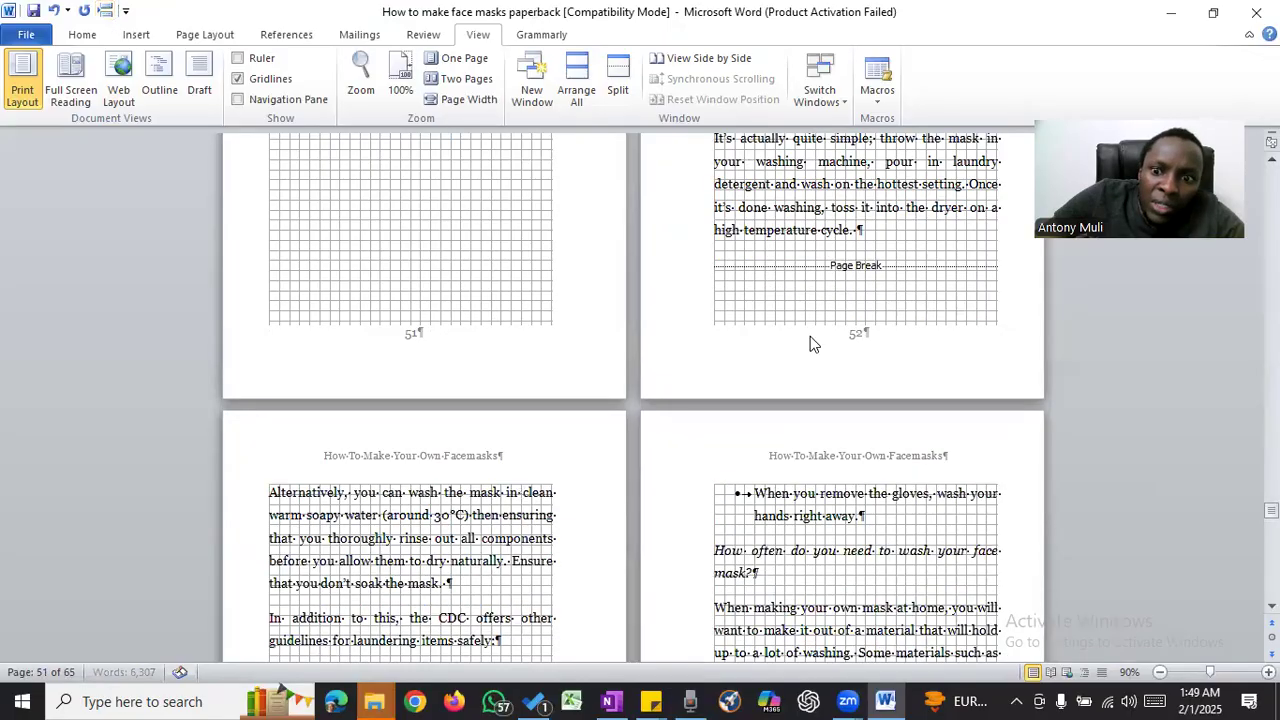
{"action": "scroll", "coordinate": [811, 330], "scroll_direction": "down", "scroll_amount": 7}
{"action": "scroll", "coordinate": [811, 323], "scroll_direction": "down", "scroll_amount": 3}
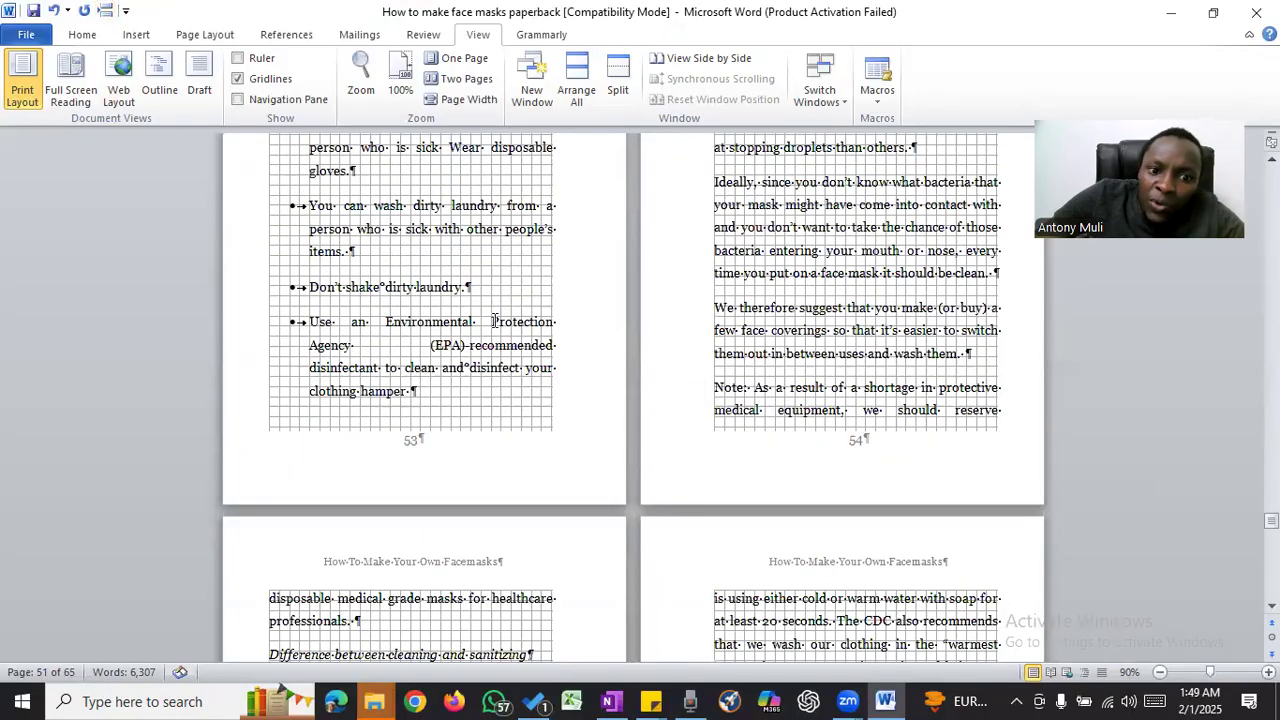
{"action": "left_click", "coordinate": [714, 390]}
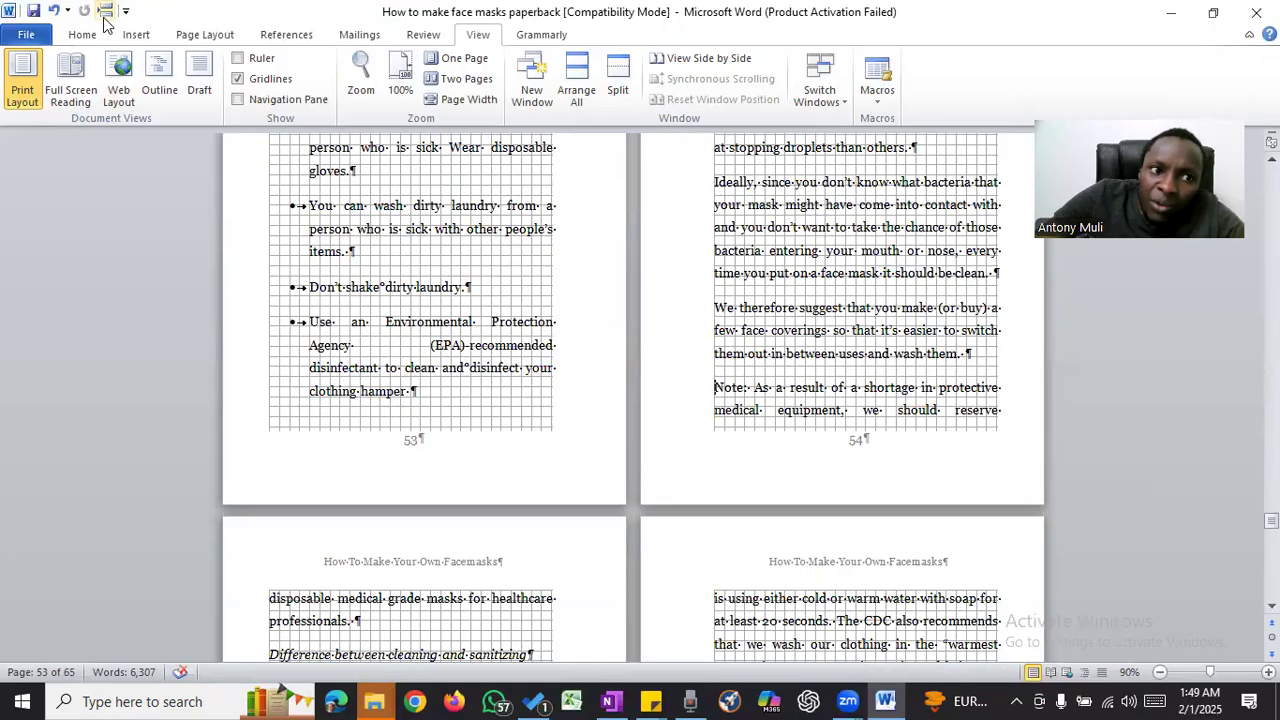
{"action": "key", "text": "ctrl+Return"}
- Delete the empty line after the sentence ending "swirl it around with tongs" at the start of page 58
{"action": "scroll", "coordinate": [808, 265], "scroll_direction": "down", "scroll_amount": 20}
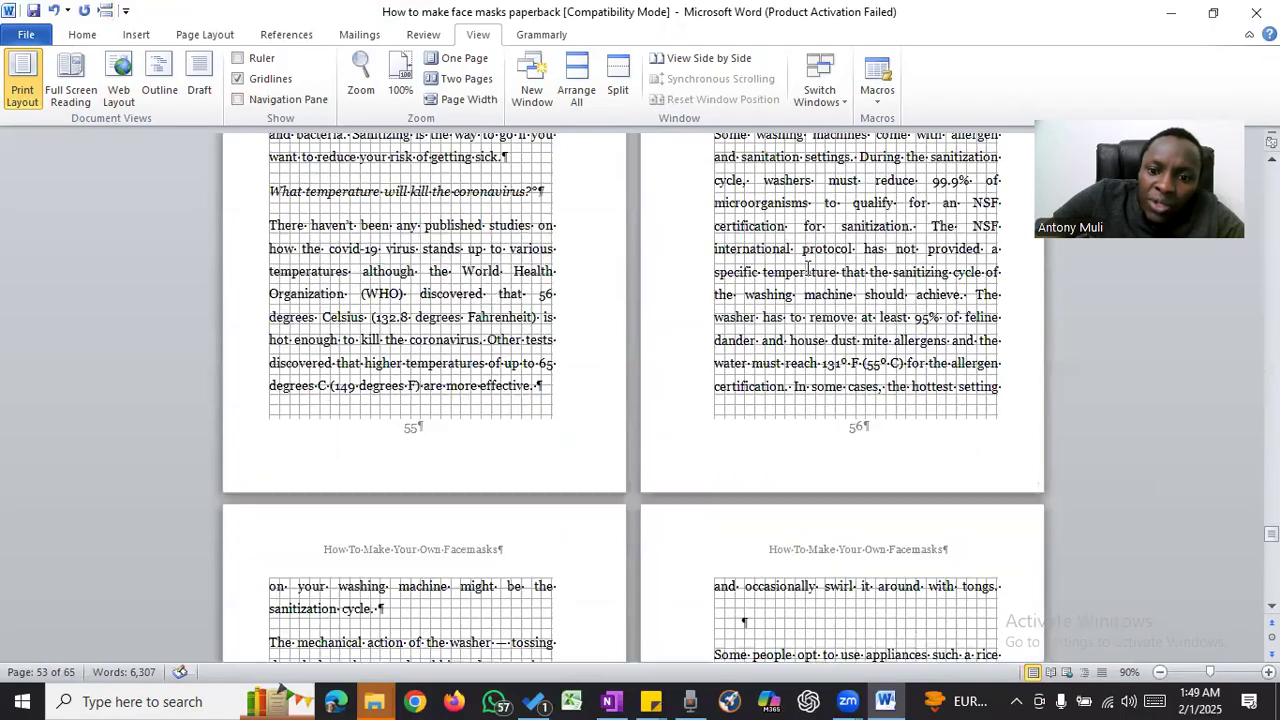
{"action": "scroll", "coordinate": [806, 265], "scroll_direction": "up", "scroll_amount": 1}
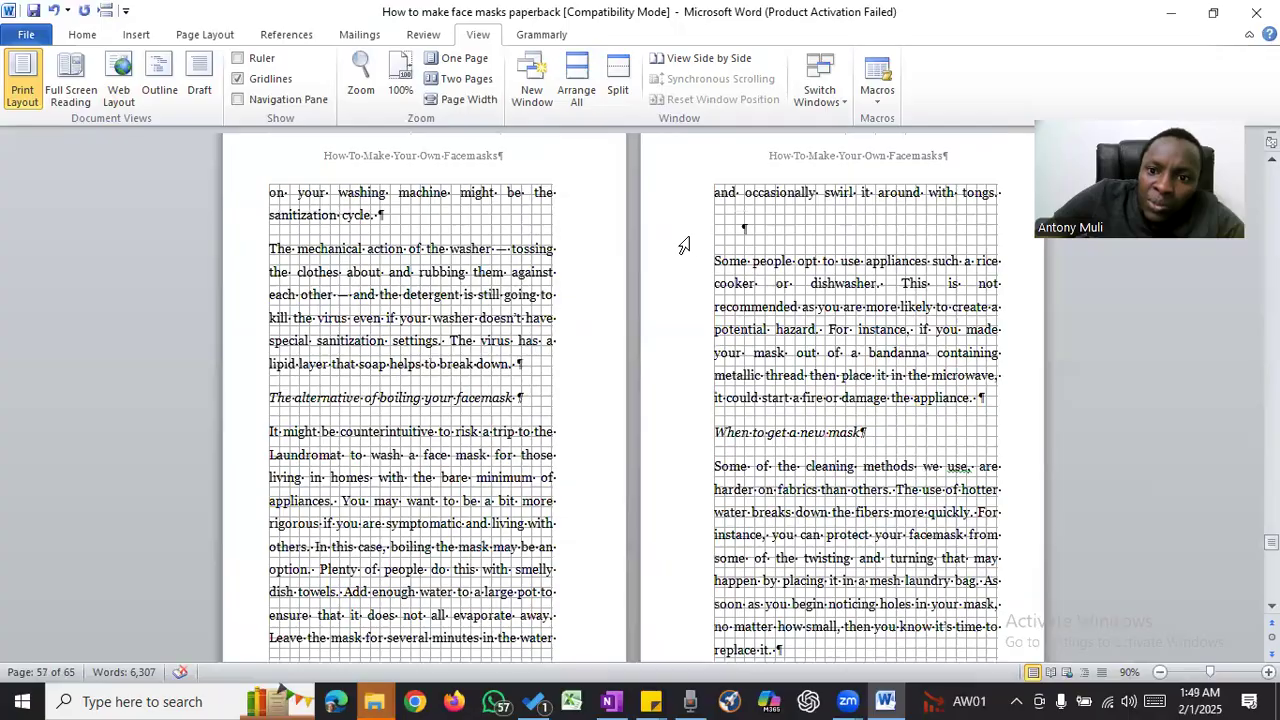
{"action": "left_click", "coordinate": [683, 240]}
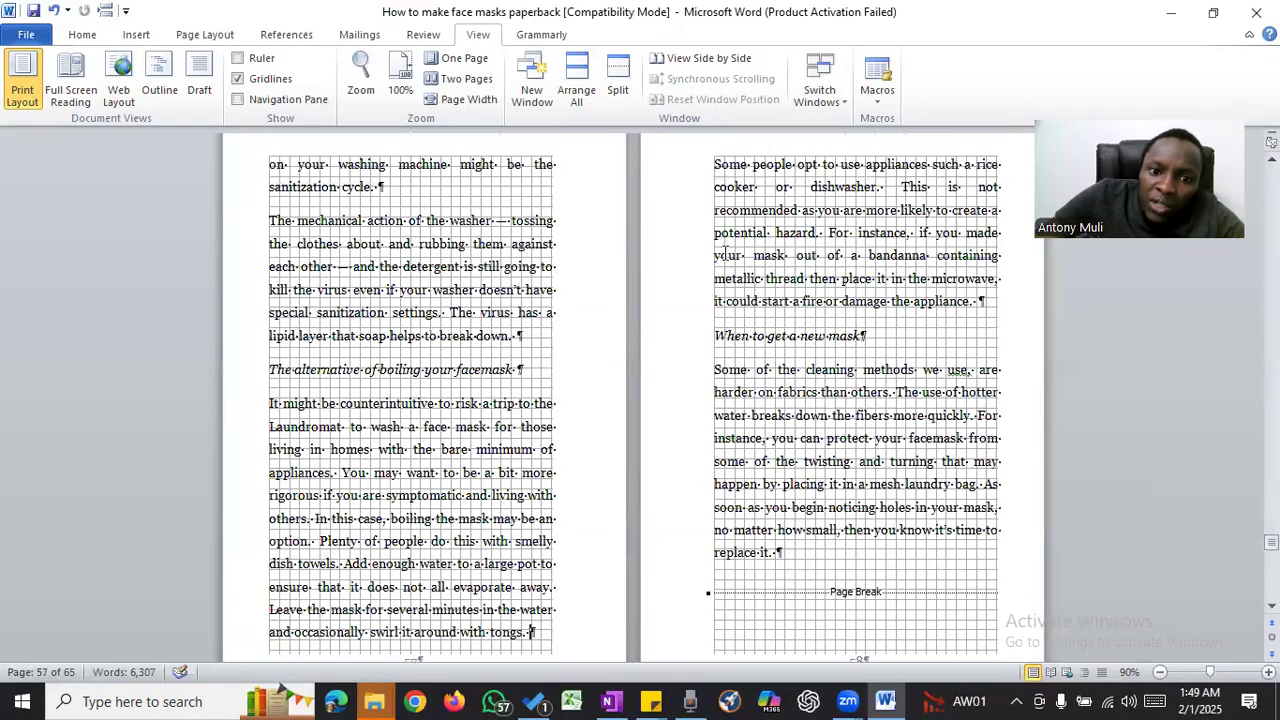
- Insert a page break before the paragraph beginning "When one has been tested" at the end of page 60
{"action": "scroll", "coordinate": [780, 257], "scroll_direction": "down", "scroll_amount": 10}
{"action": "scroll", "coordinate": [780, 257], "scroll_direction": "down", "scroll_amount": 15}
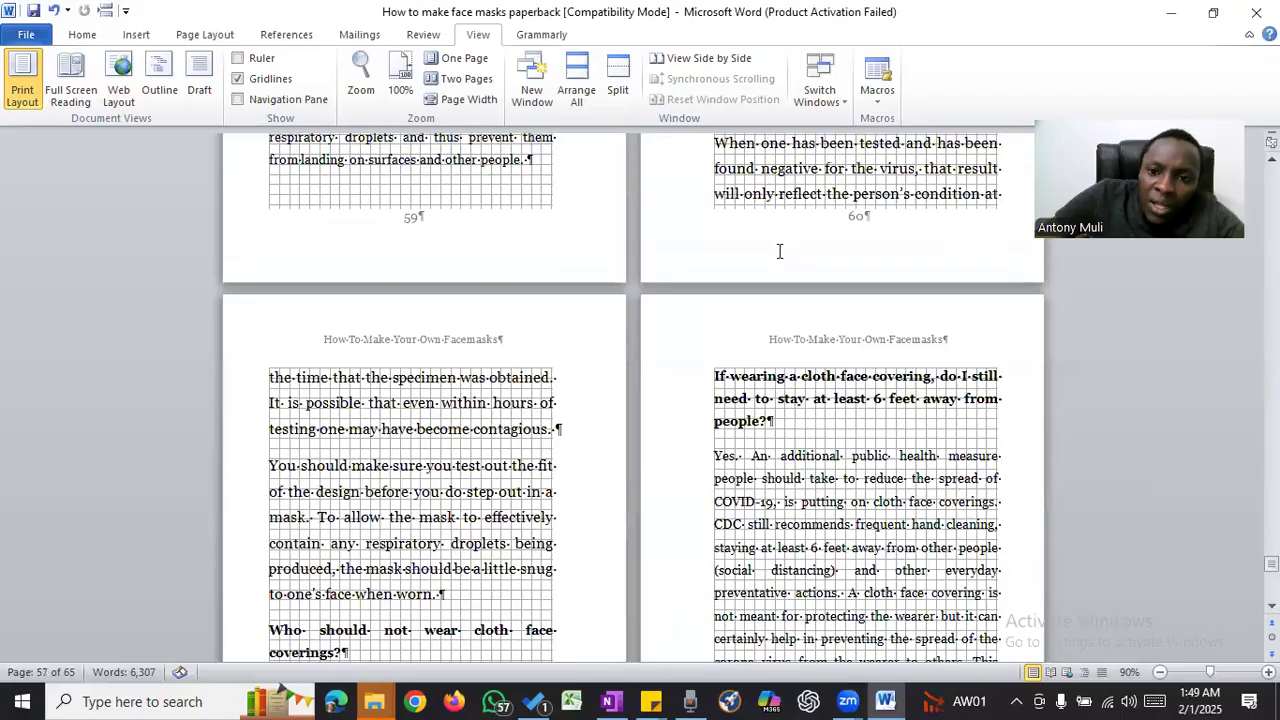
{"action": "scroll", "coordinate": [780, 251], "scroll_direction": "up", "scroll_amount": 3}
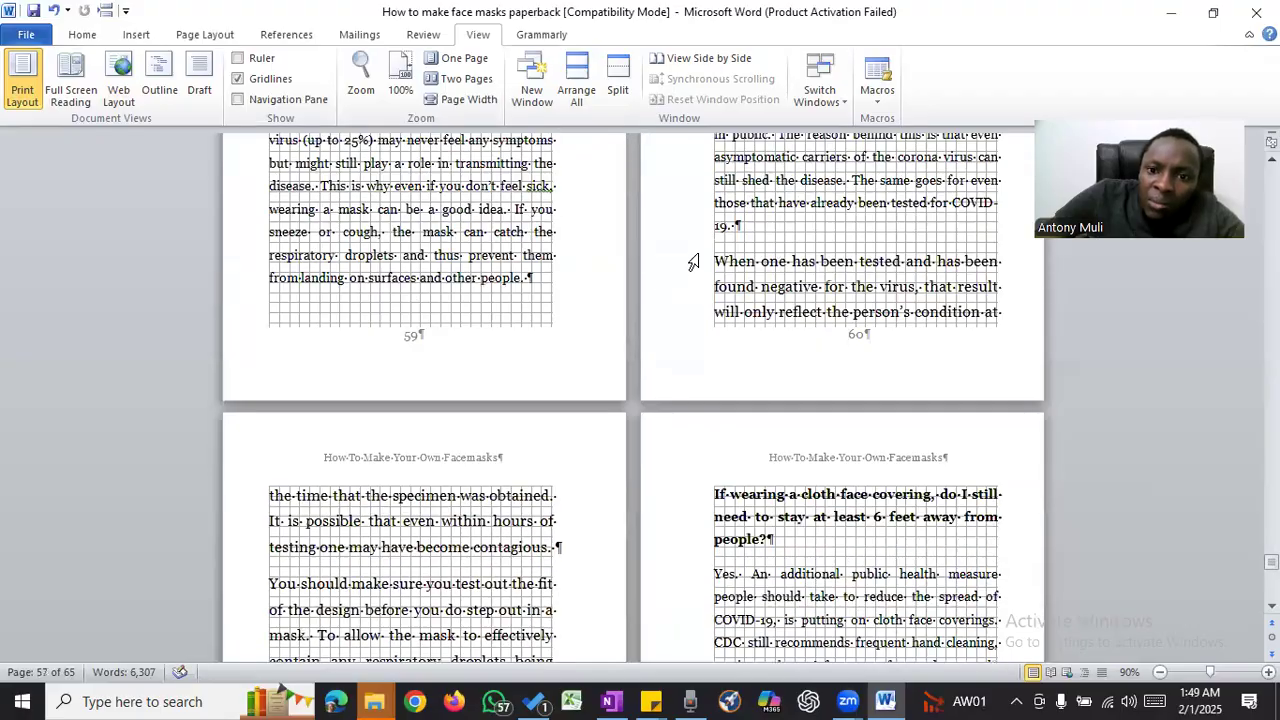
{"action": "left_click", "coordinate": [104, 12]}
- Insert a page break before the "Would the mask offer some protection" question on page 62 and check the remaining pages through the Conclusion
{"action": "scroll", "coordinate": [646, 320], "scroll_direction": "down", "scroll_amount": 11}
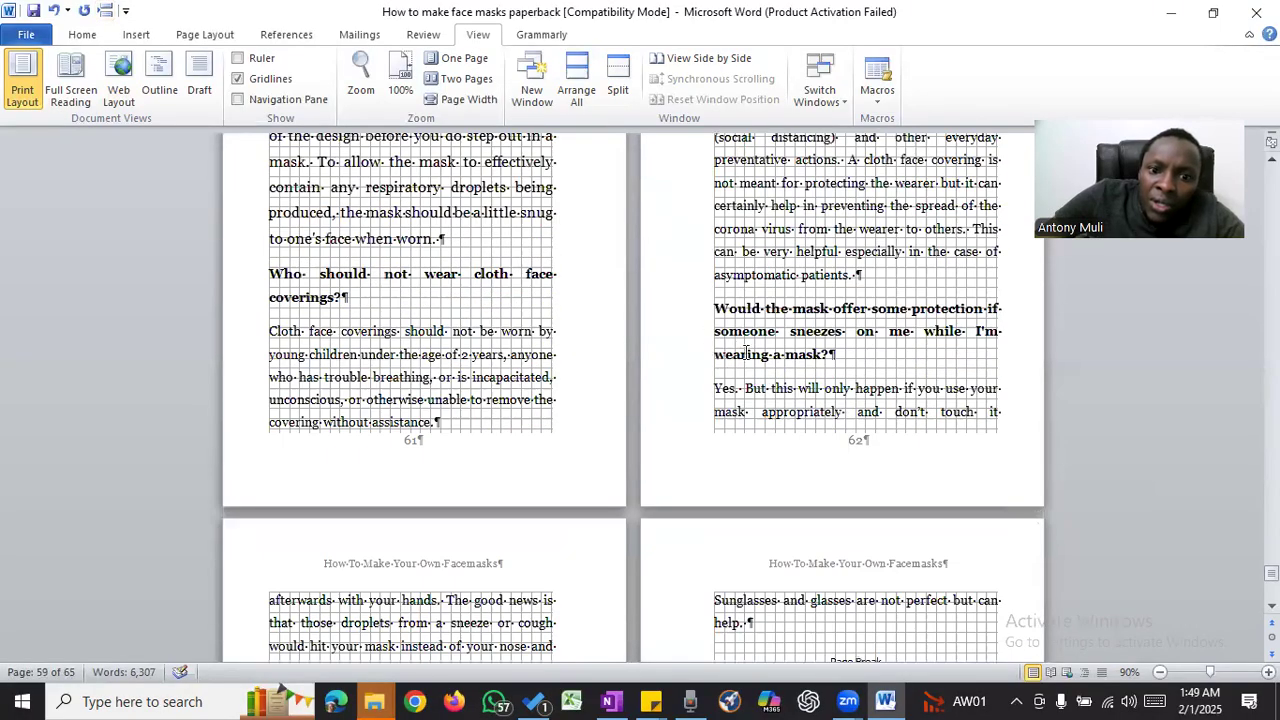
{"action": "left_click", "coordinate": [104, 12]}
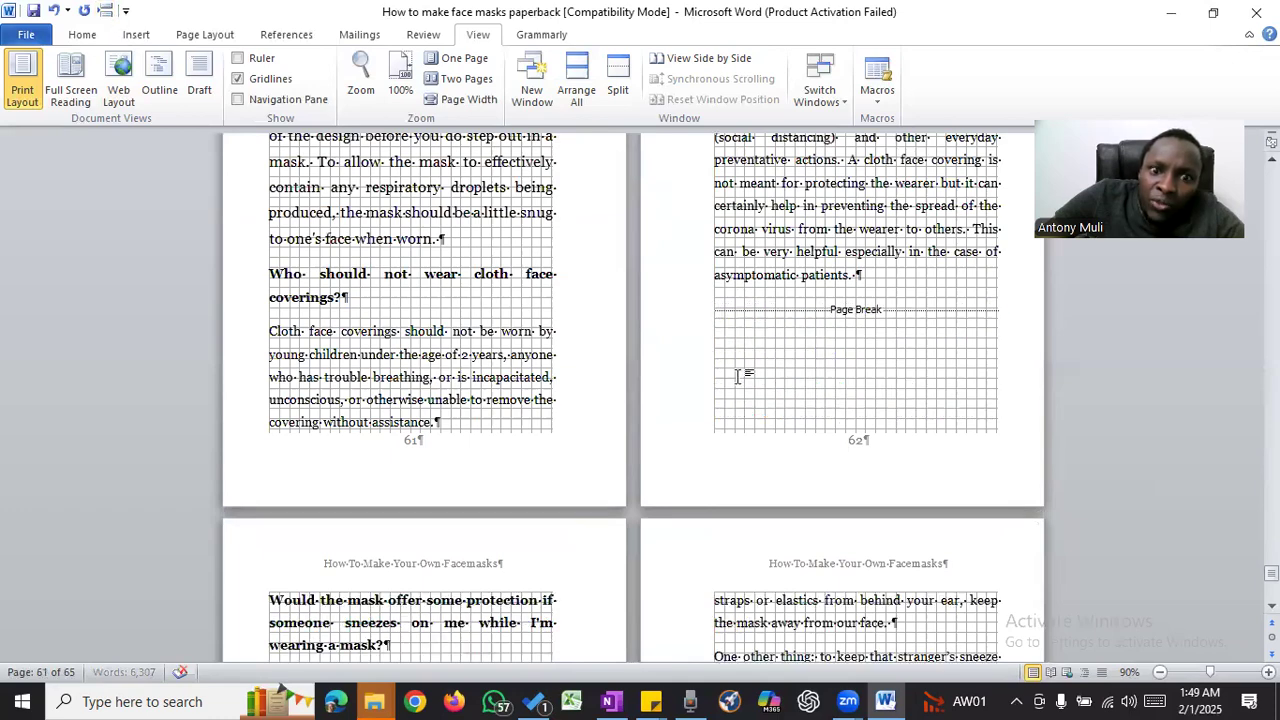
{"action": "scroll", "coordinate": [760, 360], "scroll_direction": "down", "scroll_amount": 10}
{"action": "scroll", "coordinate": [770, 357], "scroll_direction": "down", "scroll_amount": 5}
{"action": "scroll", "coordinate": [770, 357], "scroll_direction": "up", "scroll_amount": 4}
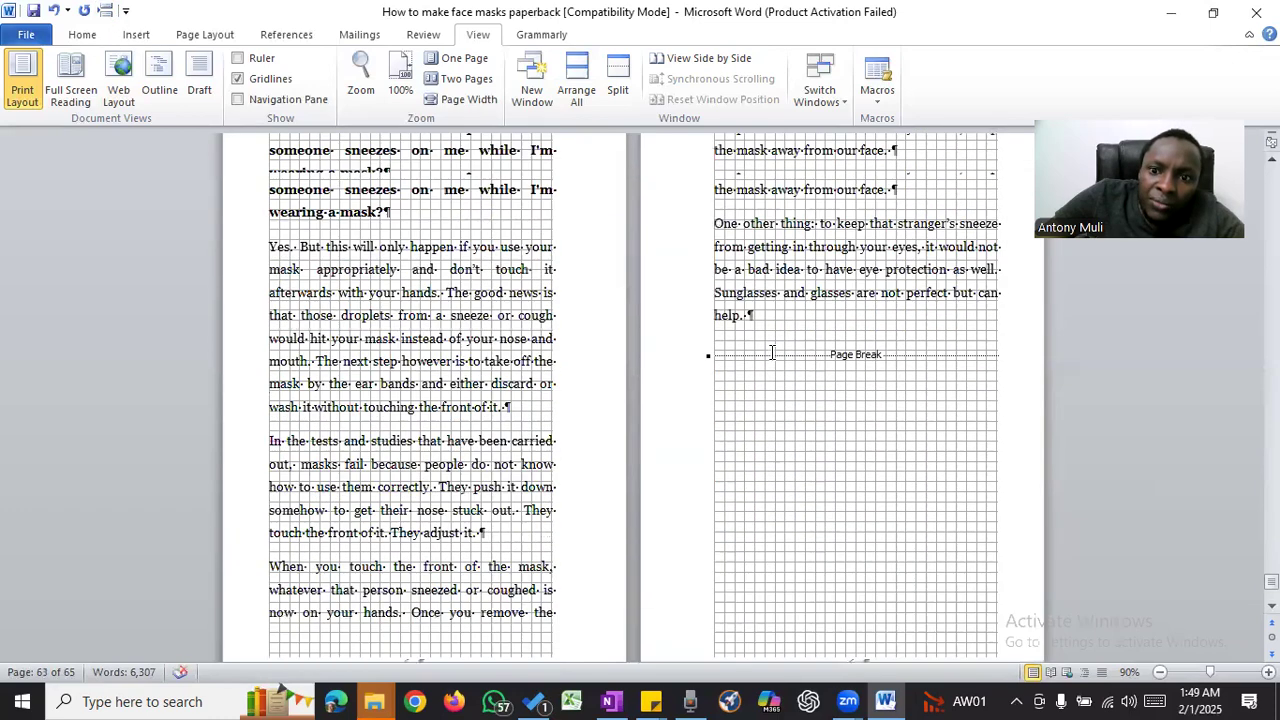
{"action": "scroll", "coordinate": [770, 357], "scroll_direction": "down", "scroll_amount": 12}
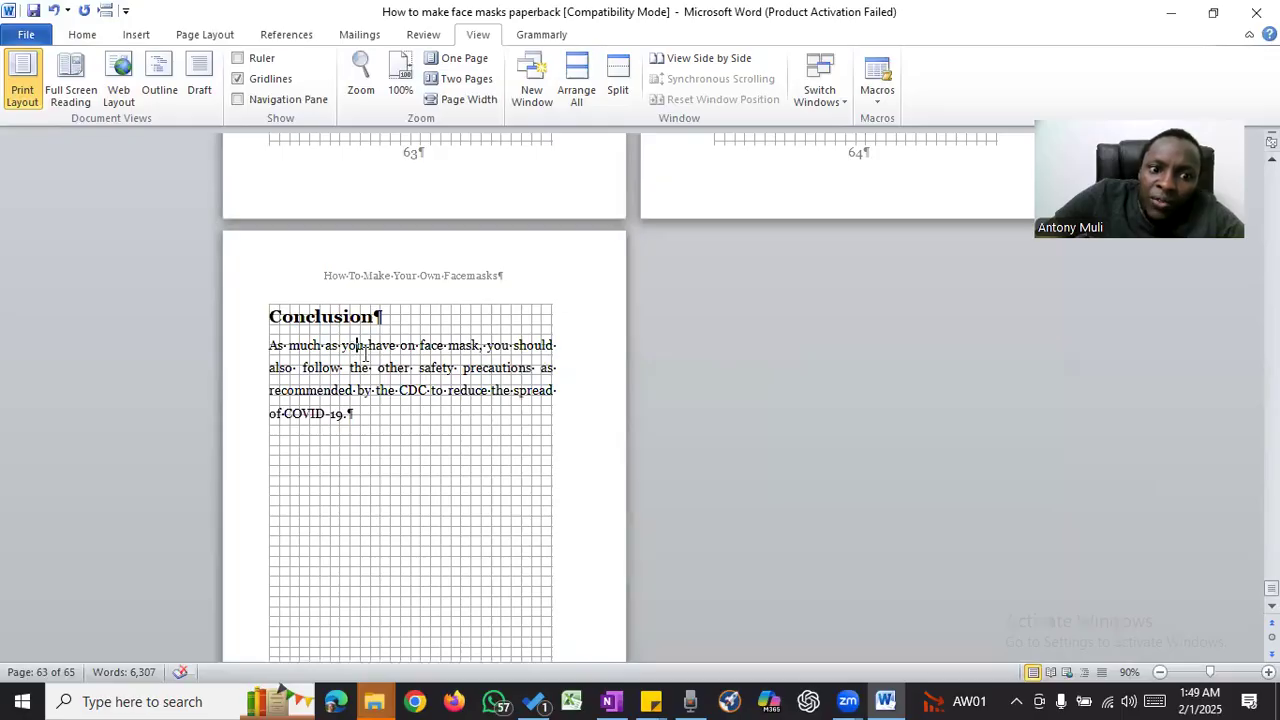
{"action": "scroll", "coordinate": [509, 366], "scroll_direction": "down", "scroll_amount": 5}
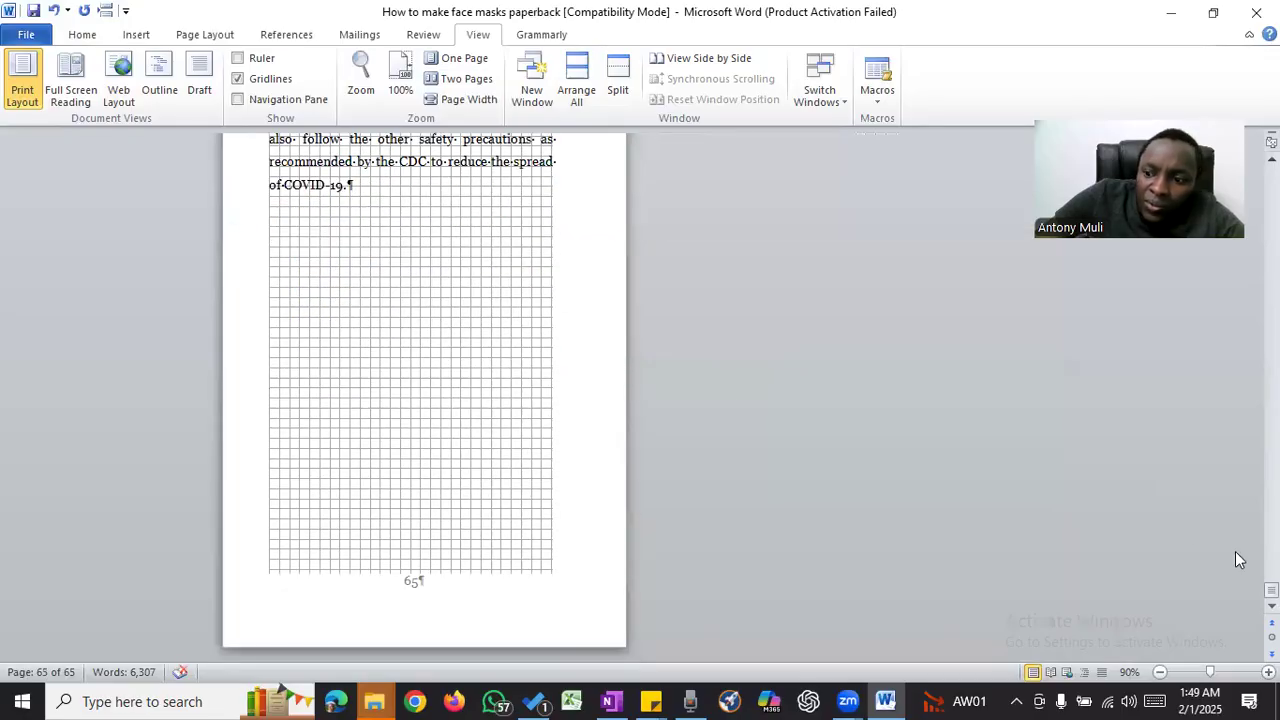
- Open the custom table of contents settings for the existing contents list on page 5 and right-align its page numbers
{"action": "left_click_drag", "start_coordinate": [1271, 590], "coordinate": [1271, 175]}
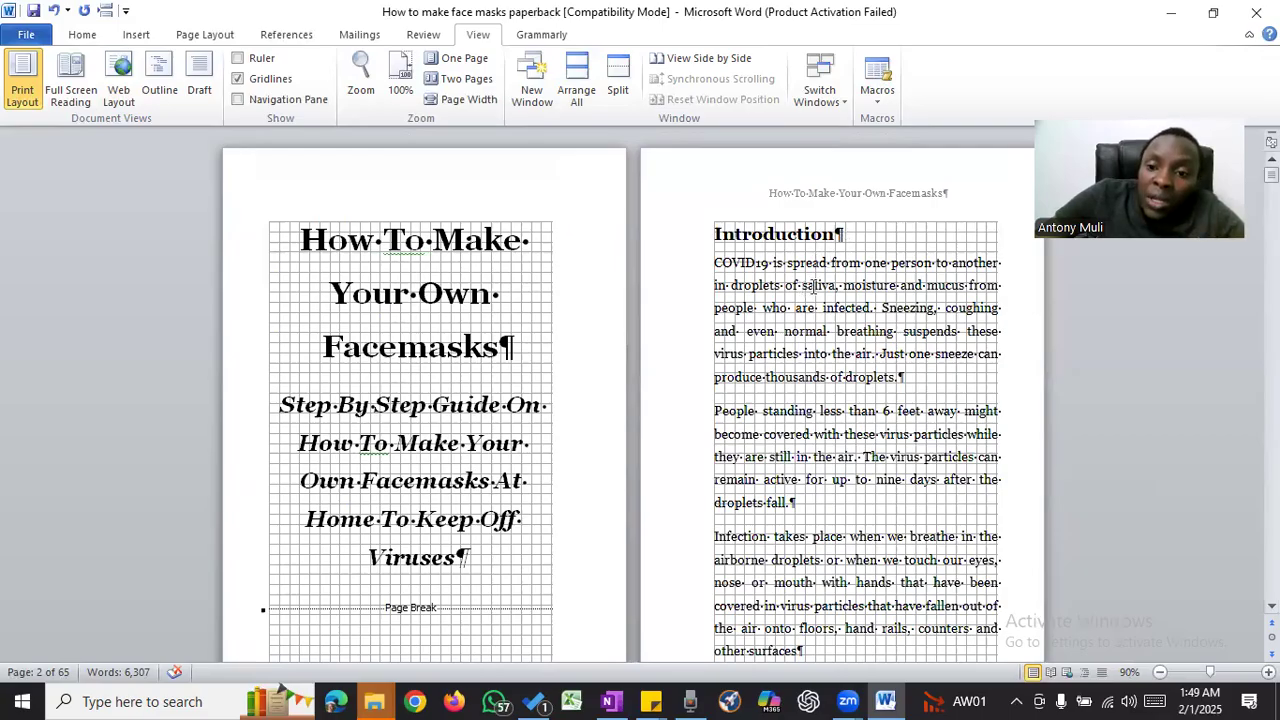
{"action": "scroll", "coordinate": [813, 286], "scroll_direction": "down", "scroll_amount": 10}
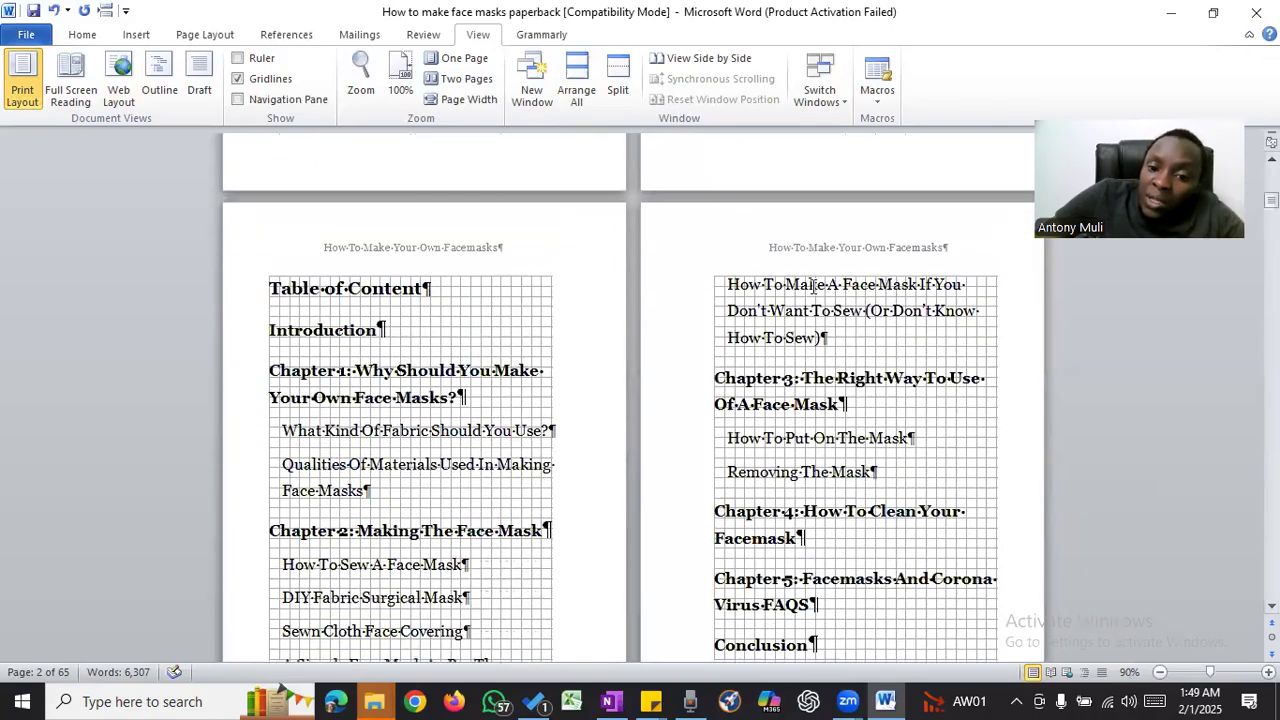
{"action": "left_click", "coordinate": [416, 379]}
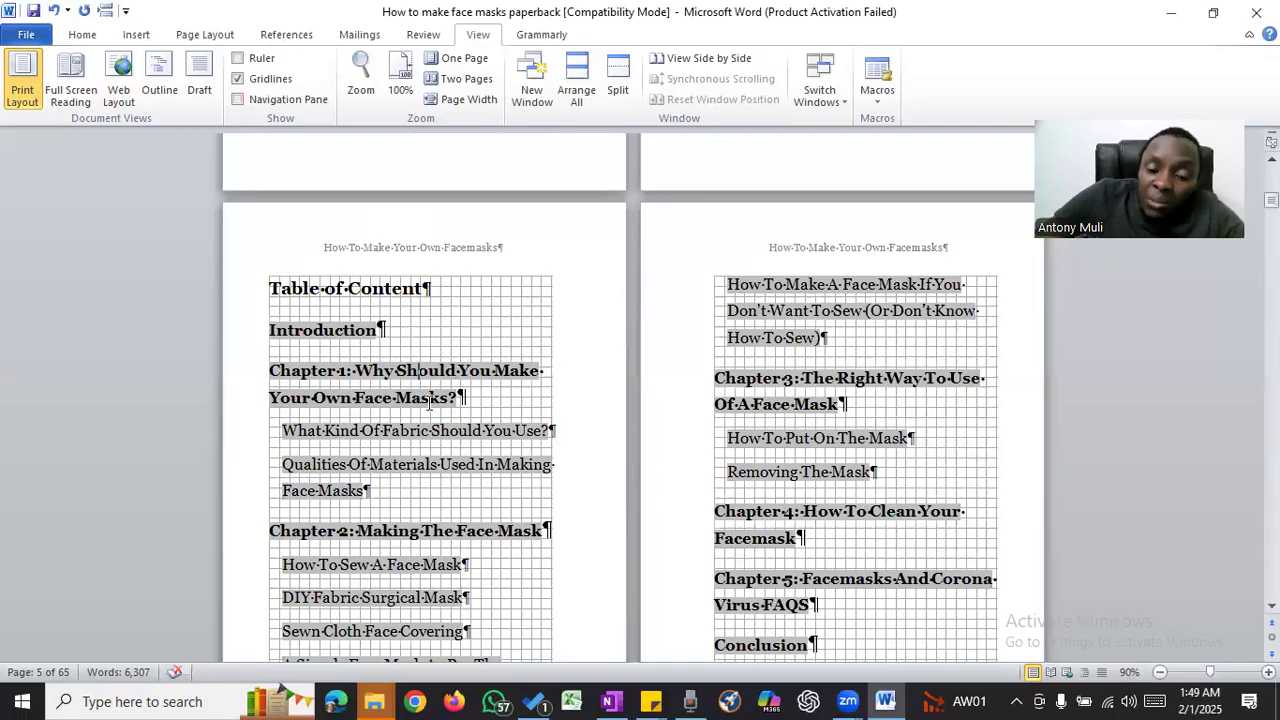
{"action": "left_click", "coordinate": [292, 36]}
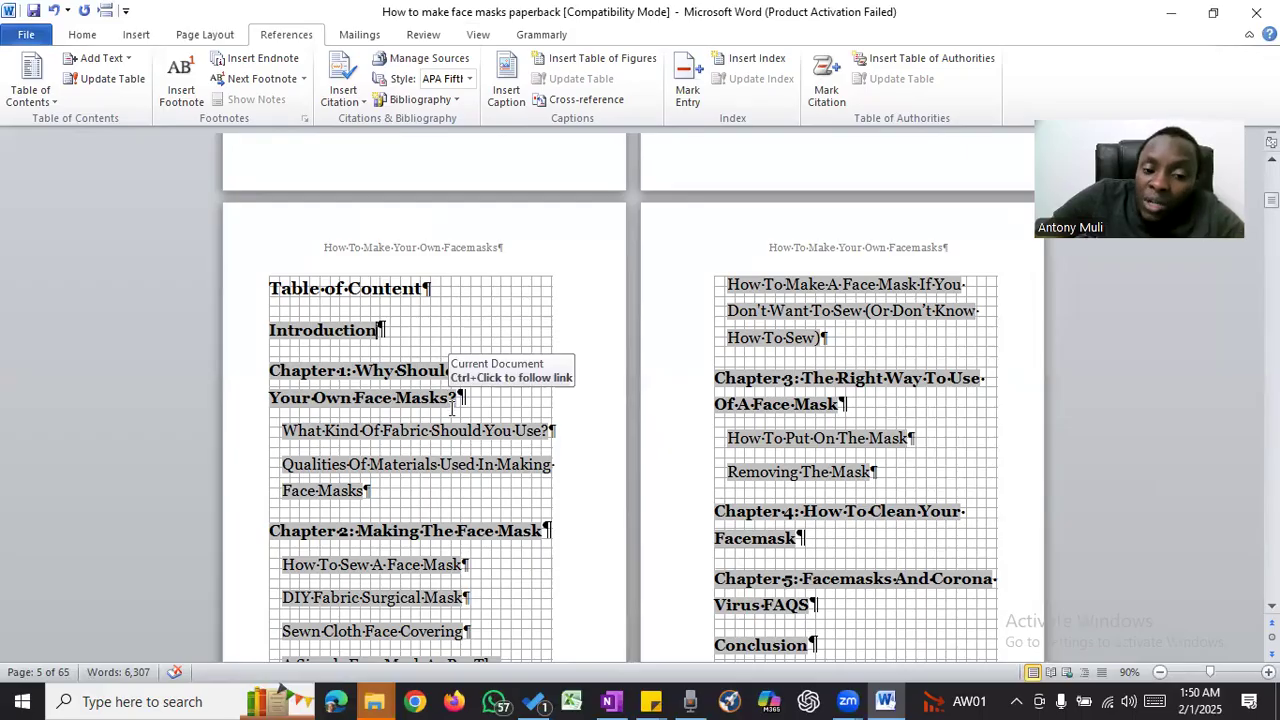
{"action": "left_click", "coordinate": [54, 104]}
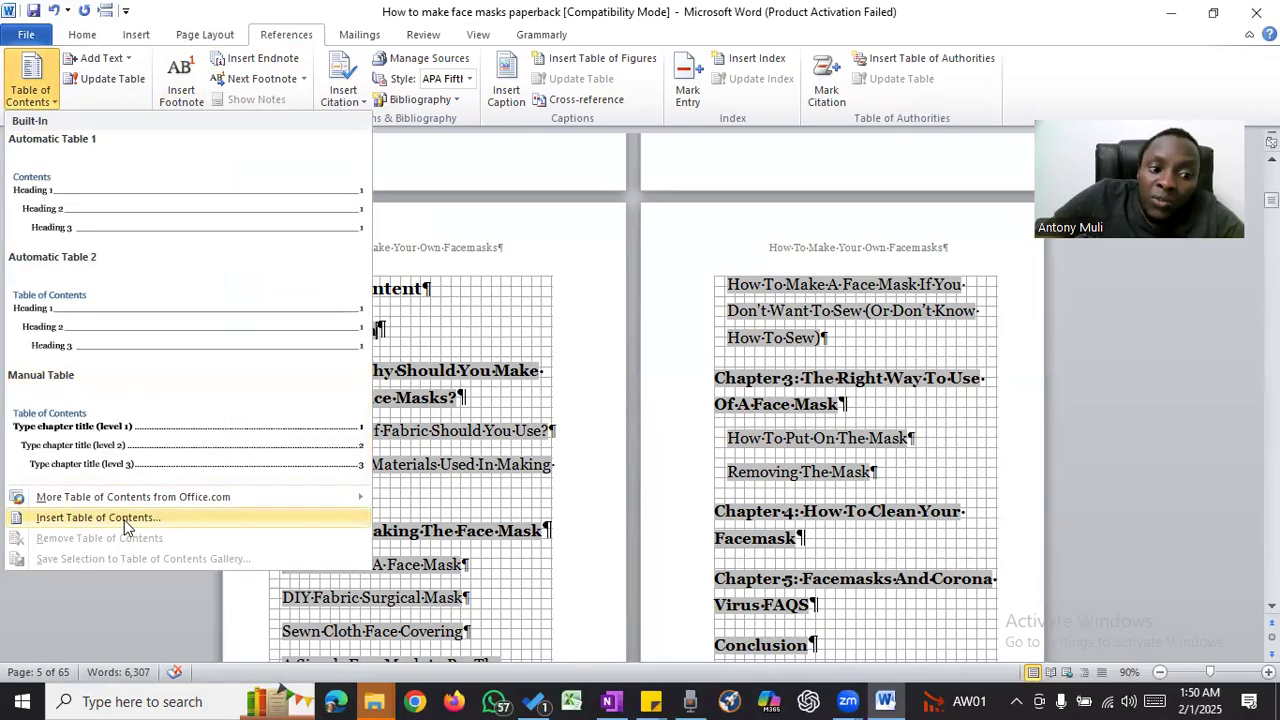
{"action": "left_click", "coordinate": [98, 517]}
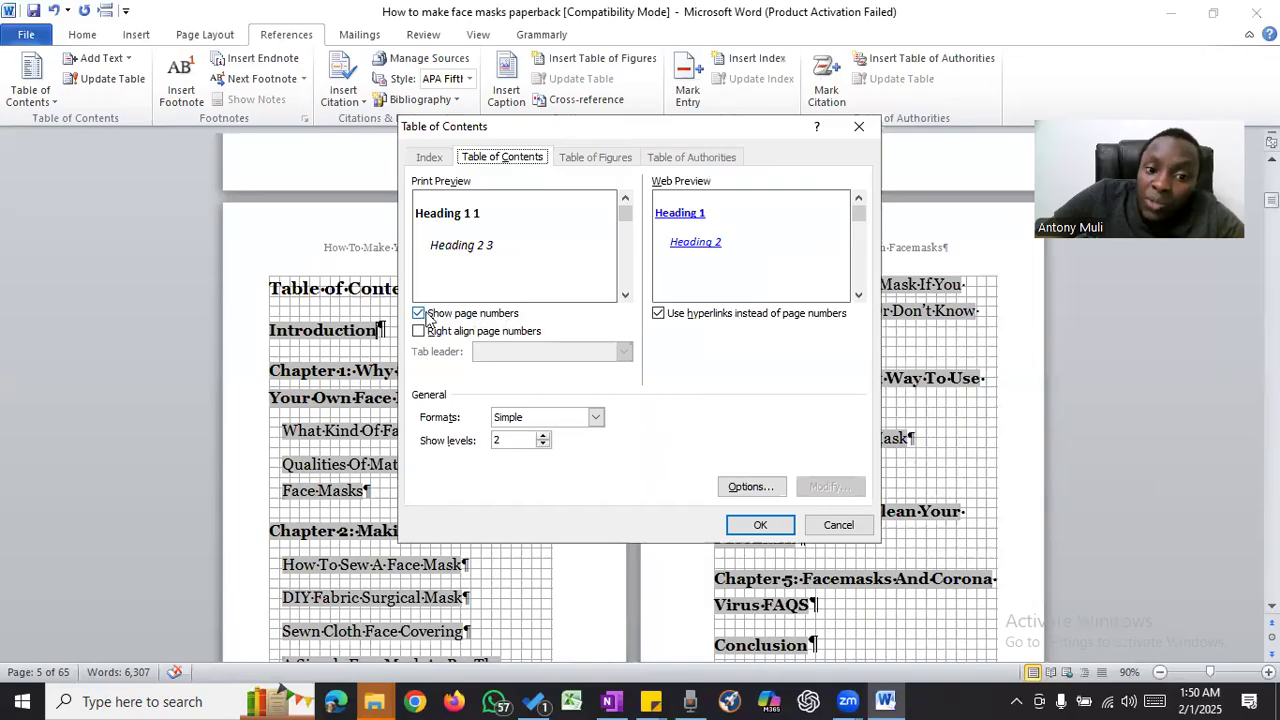
{"action": "left_click", "coordinate": [475, 336]}
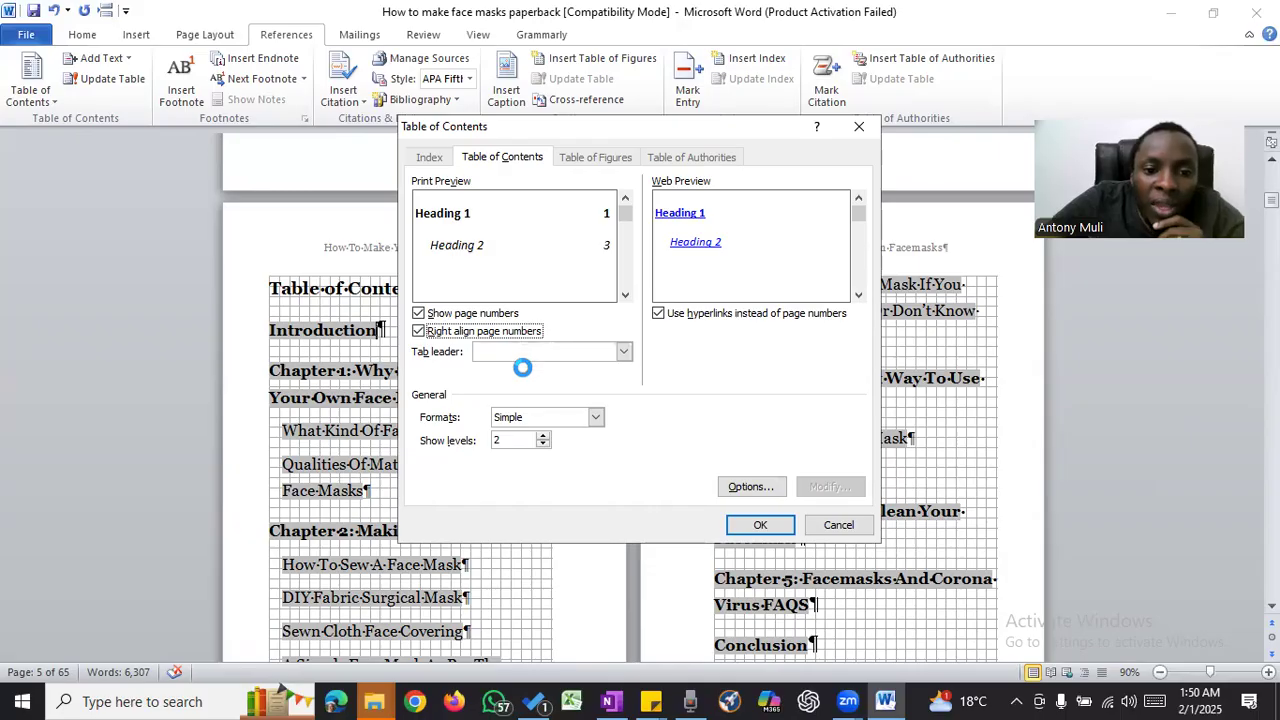
- Try the solid-line, dashed and dotted tab leaders in the contents print preview
{"action": "left_click", "coordinate": [537, 352]}
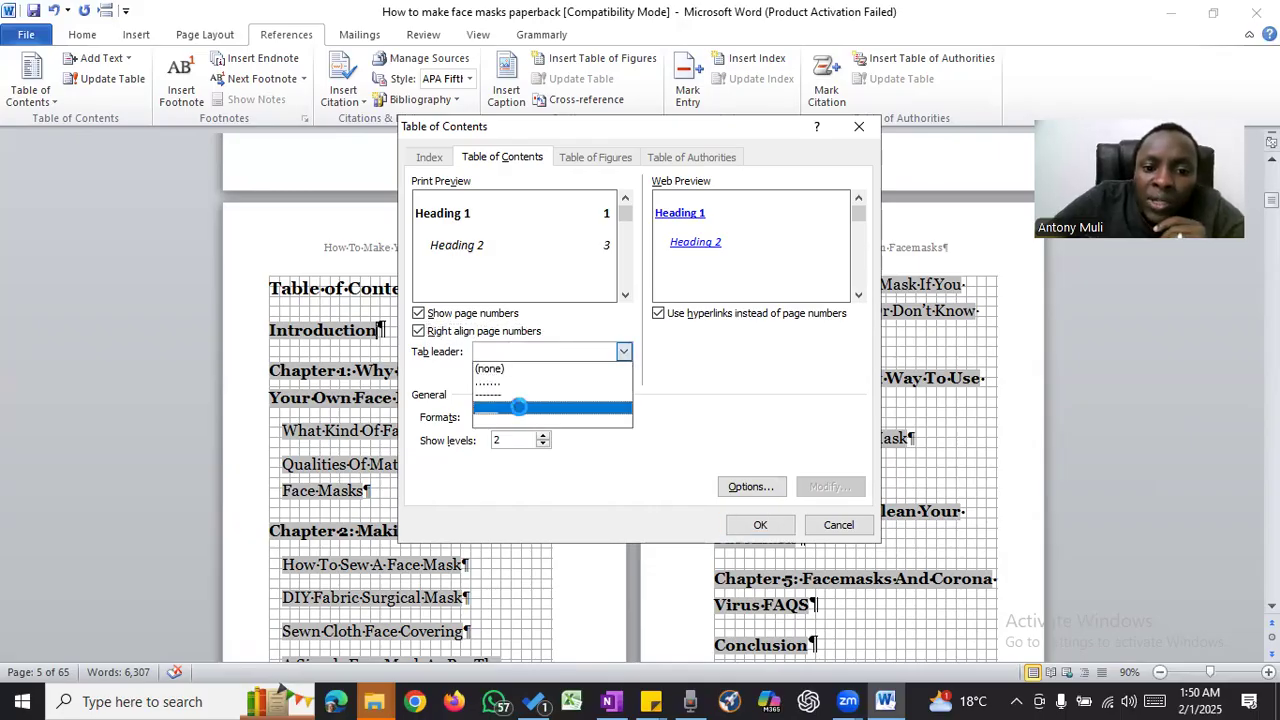
{"action": "left_click", "coordinate": [519, 407]}
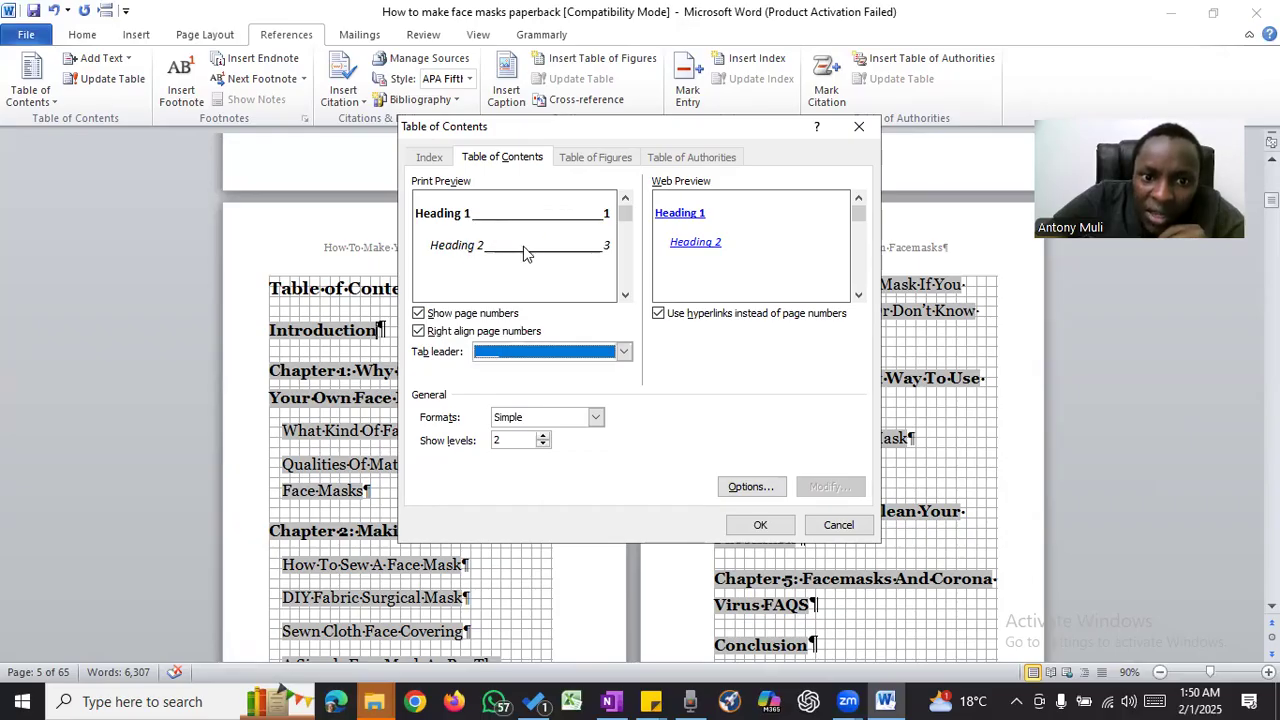
{"action": "left_click", "coordinate": [566, 351]}
{"action": "left_click", "coordinate": [515, 393]}
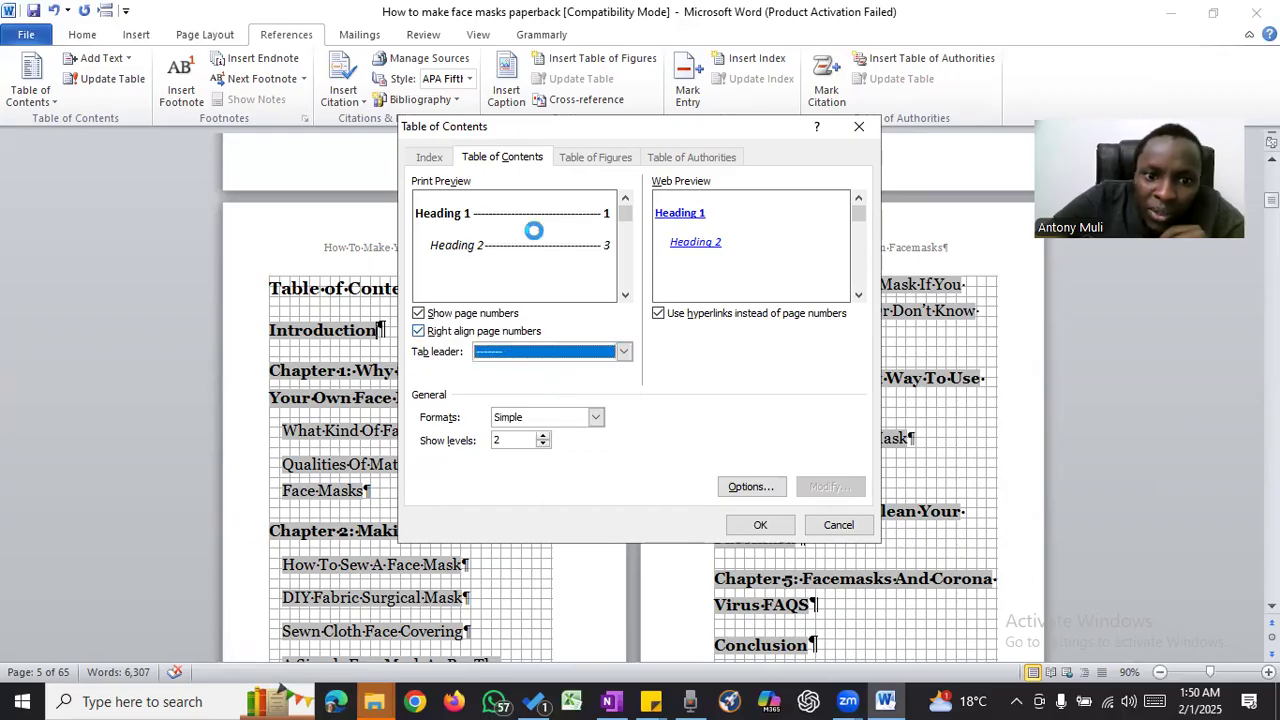
{"action": "left_click", "coordinate": [566, 351]}
{"action": "left_click", "coordinate": [508, 378]}
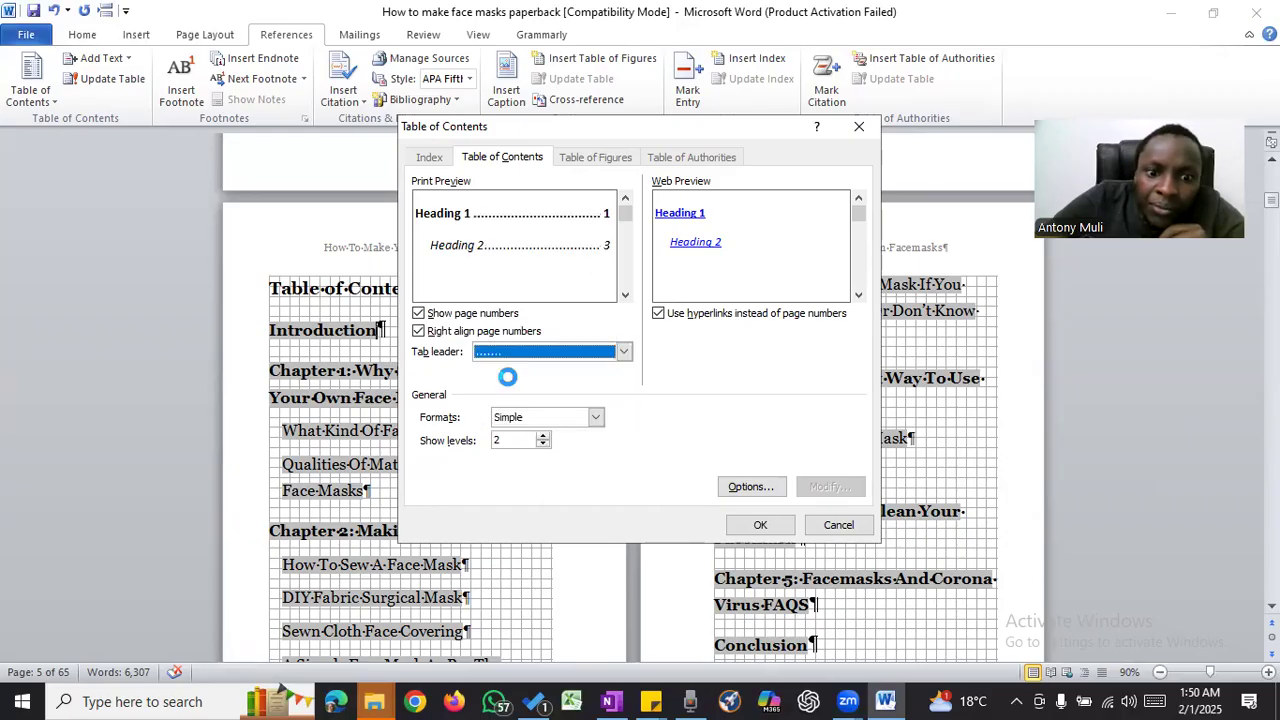
- Set the tab leader to the solid underline and replace the existing table of contents with the new one
{"action": "left_click", "coordinate": [562, 351]}
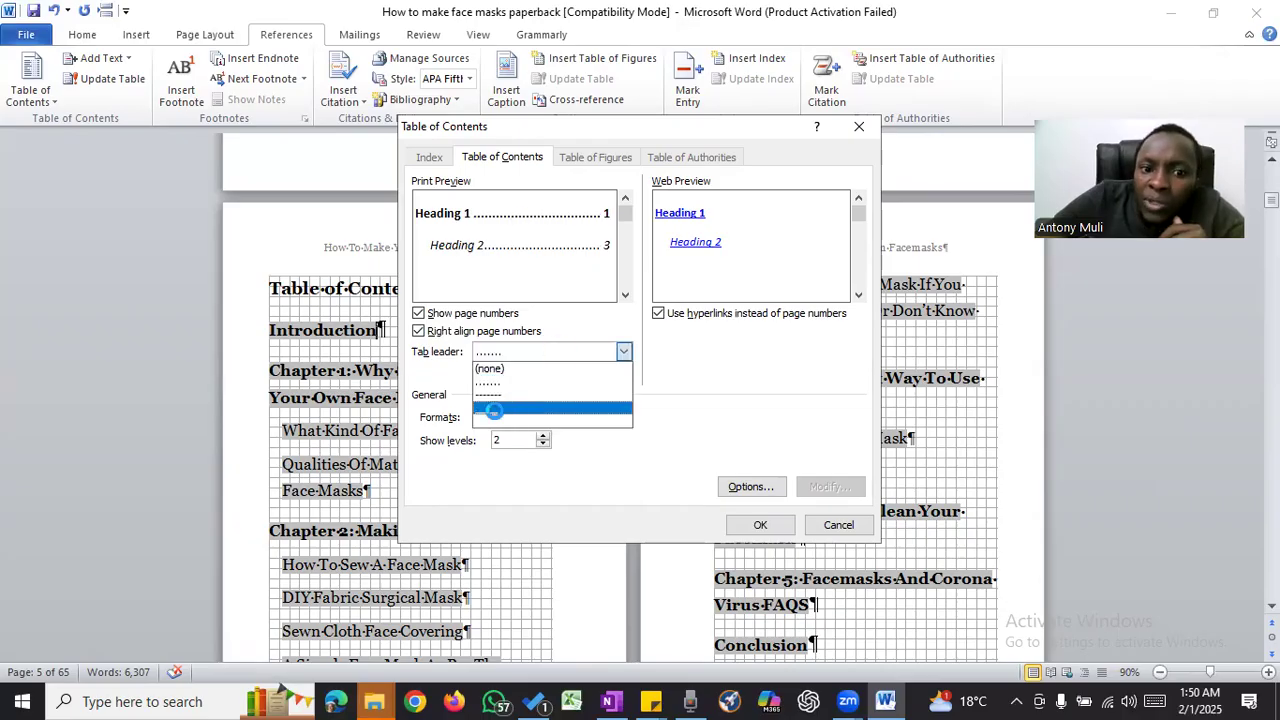
{"action": "left_click", "coordinate": [493, 409]}
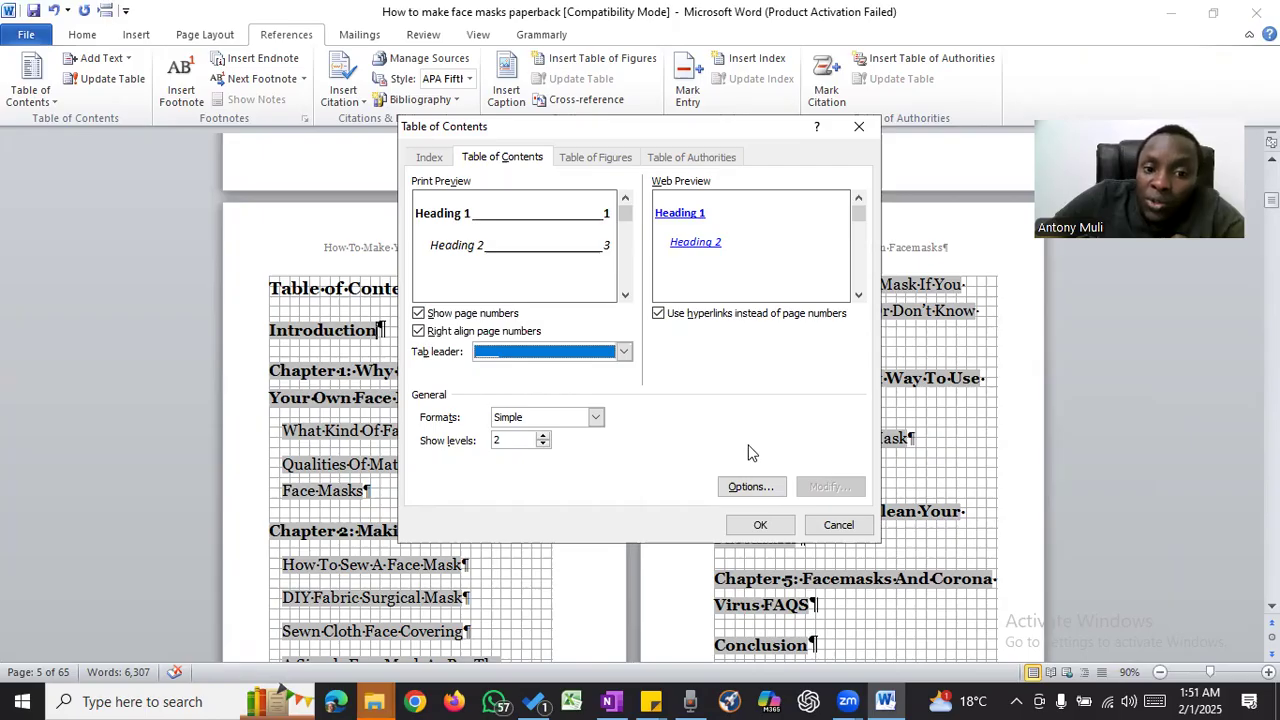
{"action": "left_click", "coordinate": [758, 524]}
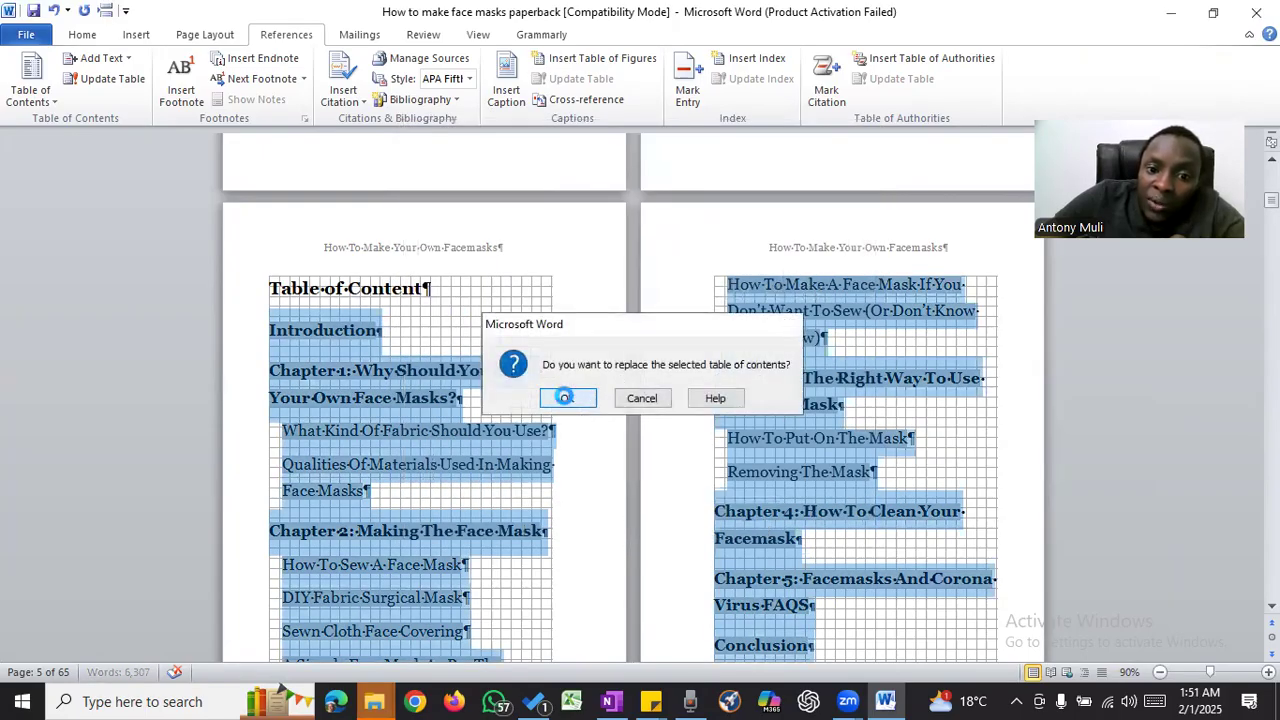
{"action": "left_click", "coordinate": [565, 398]}
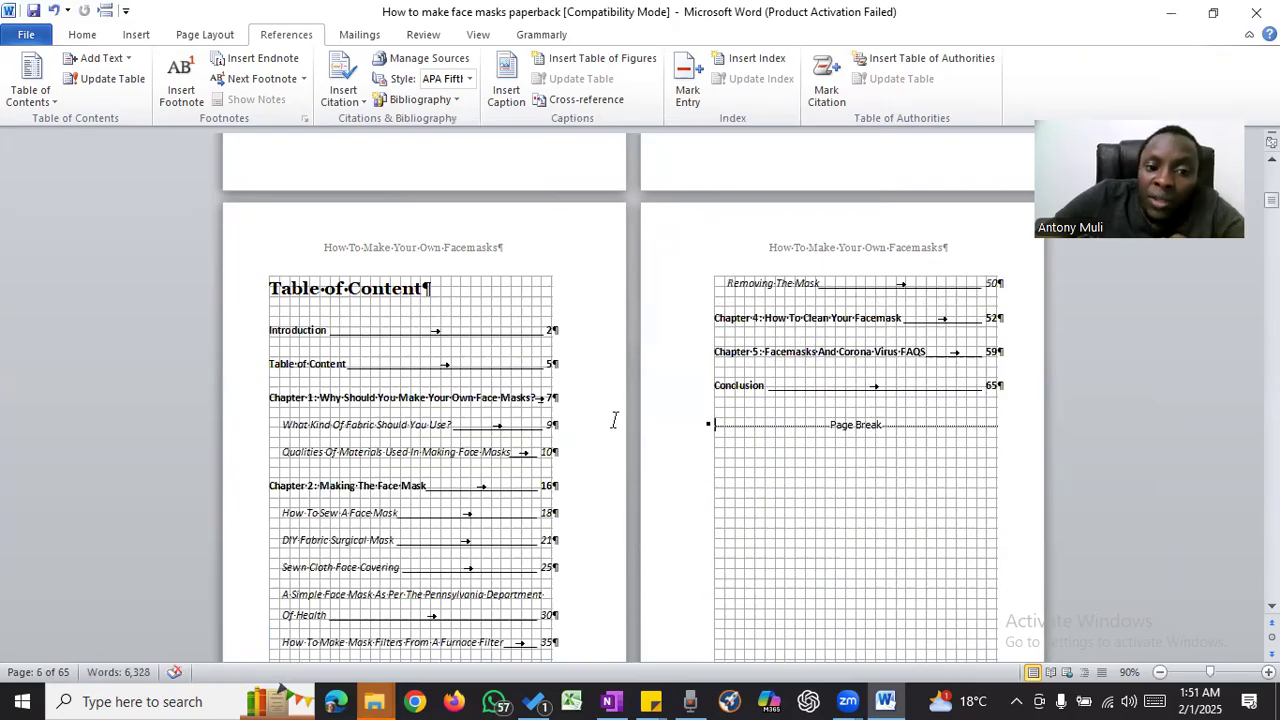
- Set all entries of the table of contents, from Introduction to Conclusion, in Georgia at size 14
{"action": "left_click_drag", "start_coordinate": [242, 343], "coordinate": [720, 395]}
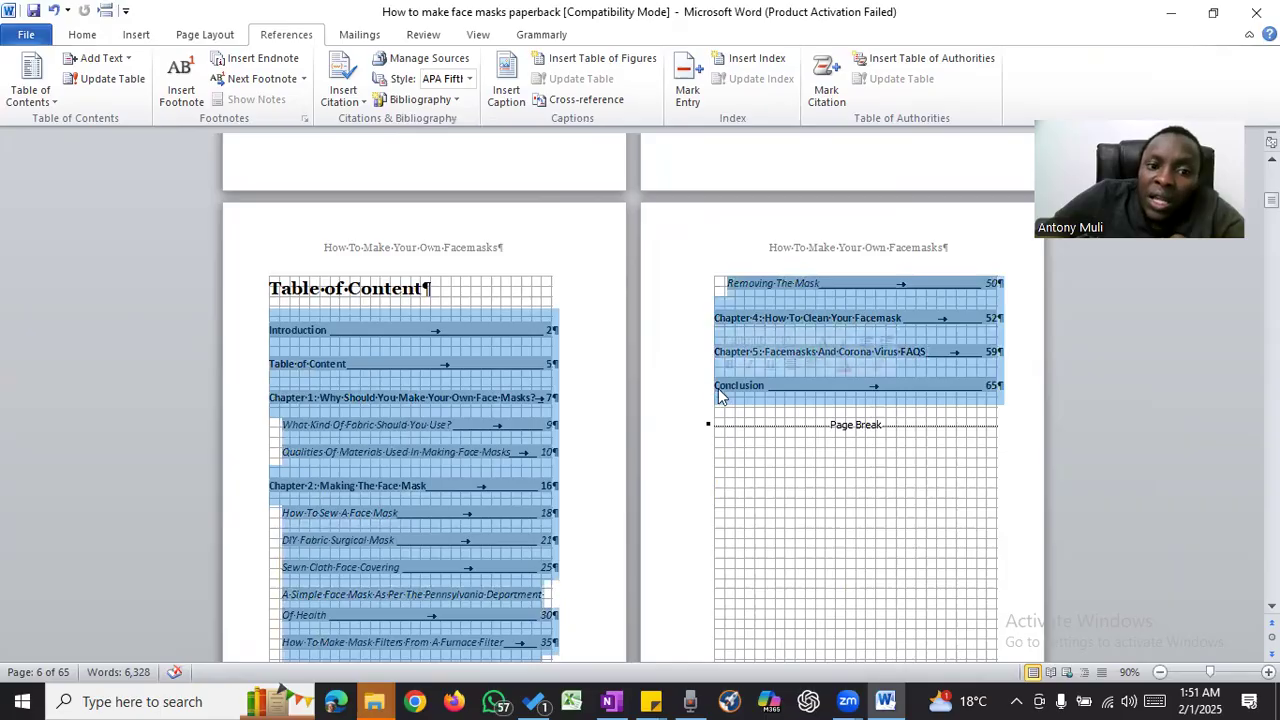
{"action": "left_click", "coordinate": [82, 34]}
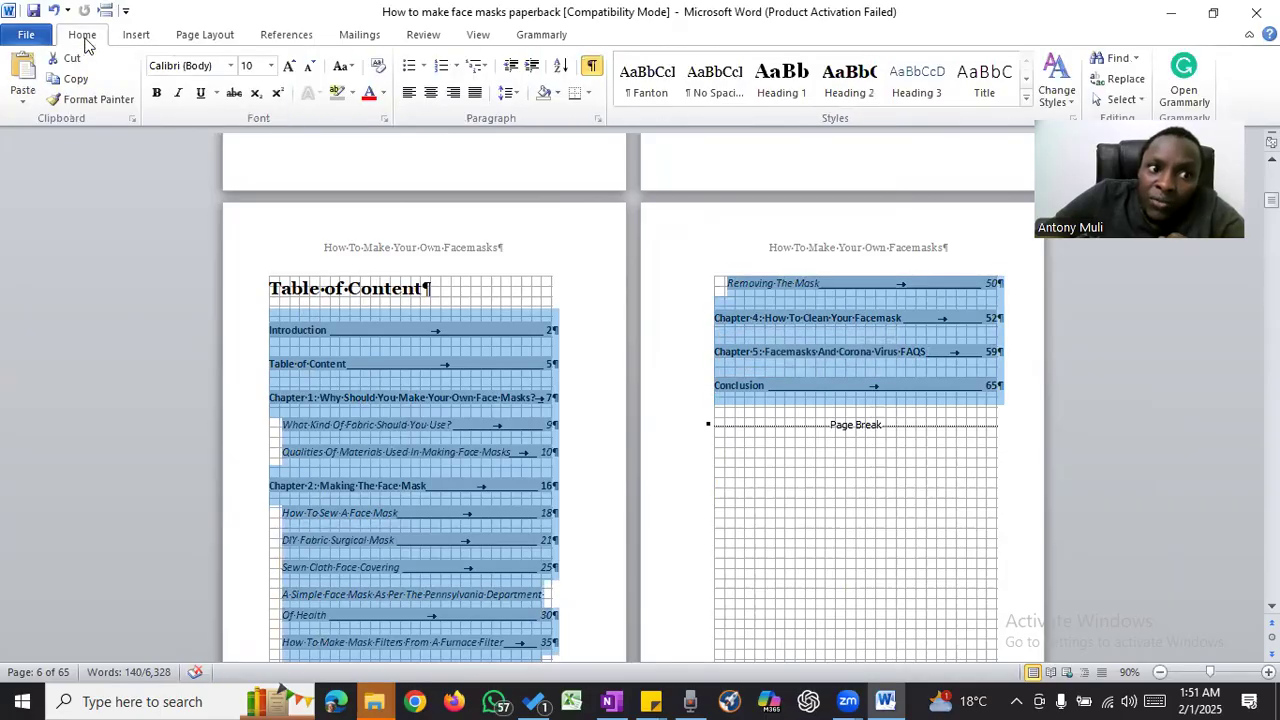
{"action": "left_click", "coordinate": [230, 66]}
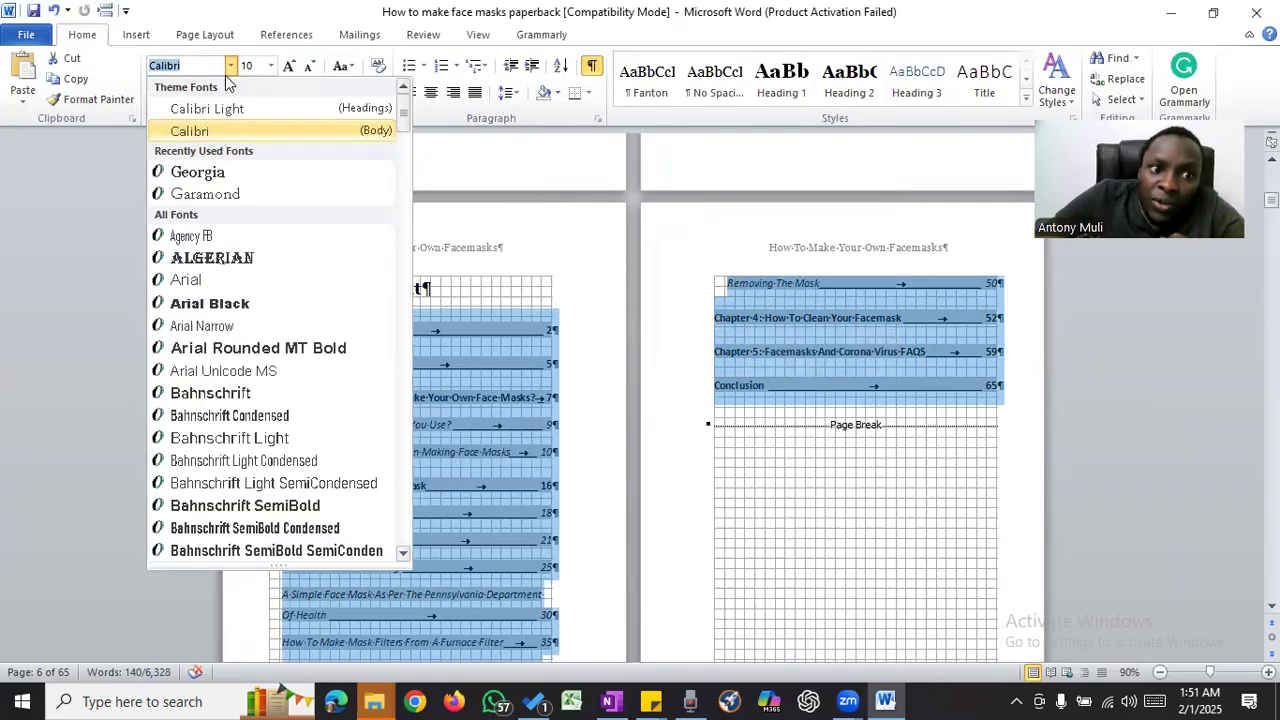
{"action": "left_click", "coordinate": [200, 169]}
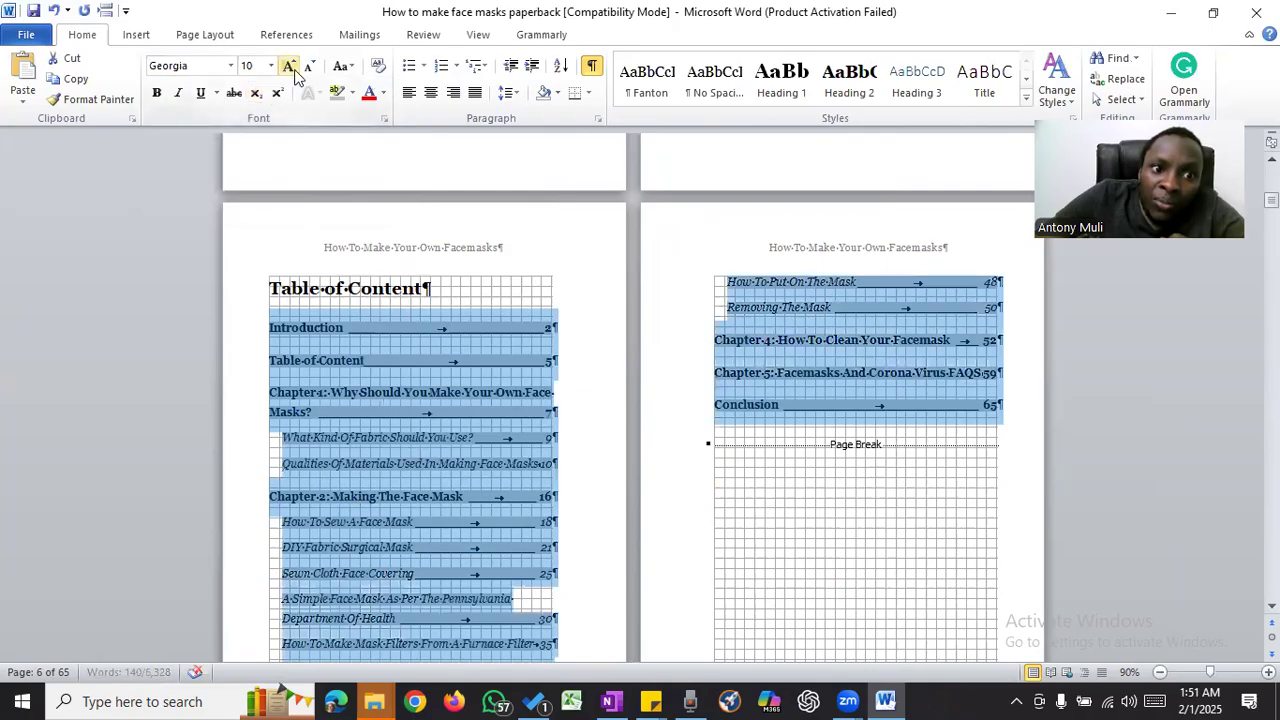
{"action": "left_click", "coordinate": [272, 67]}
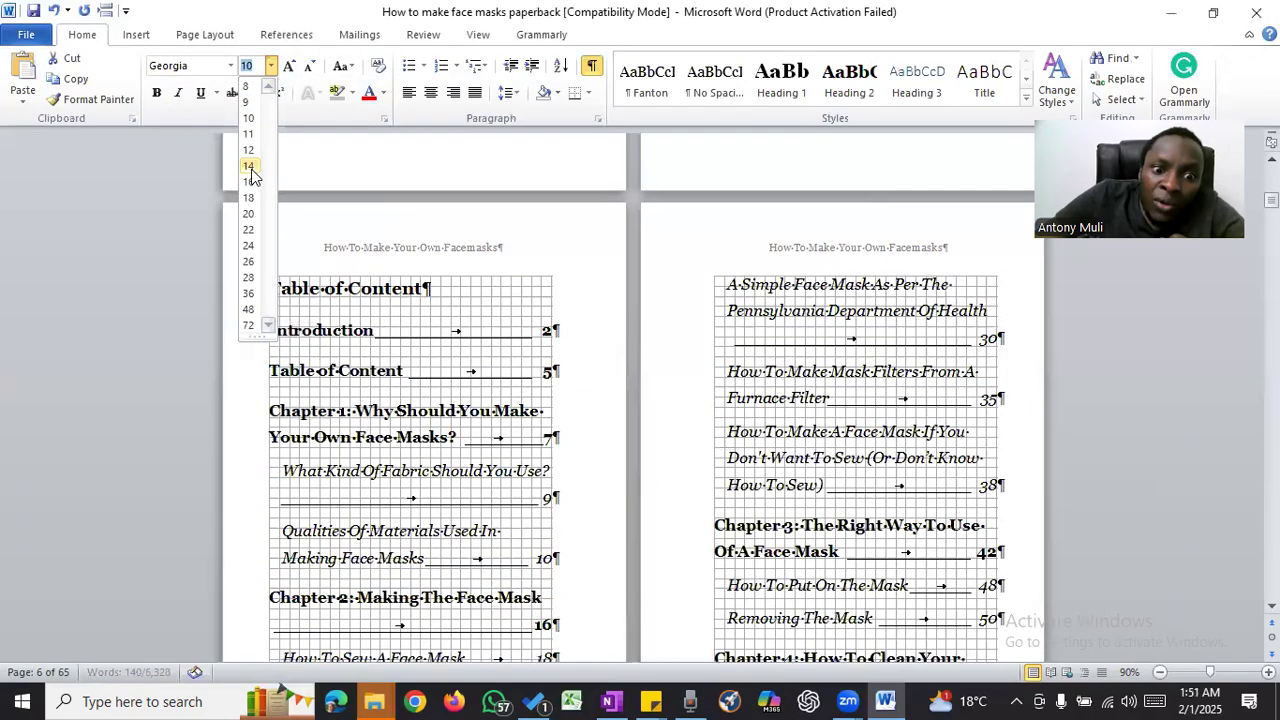
{"action": "left_click", "coordinate": [250, 168]}
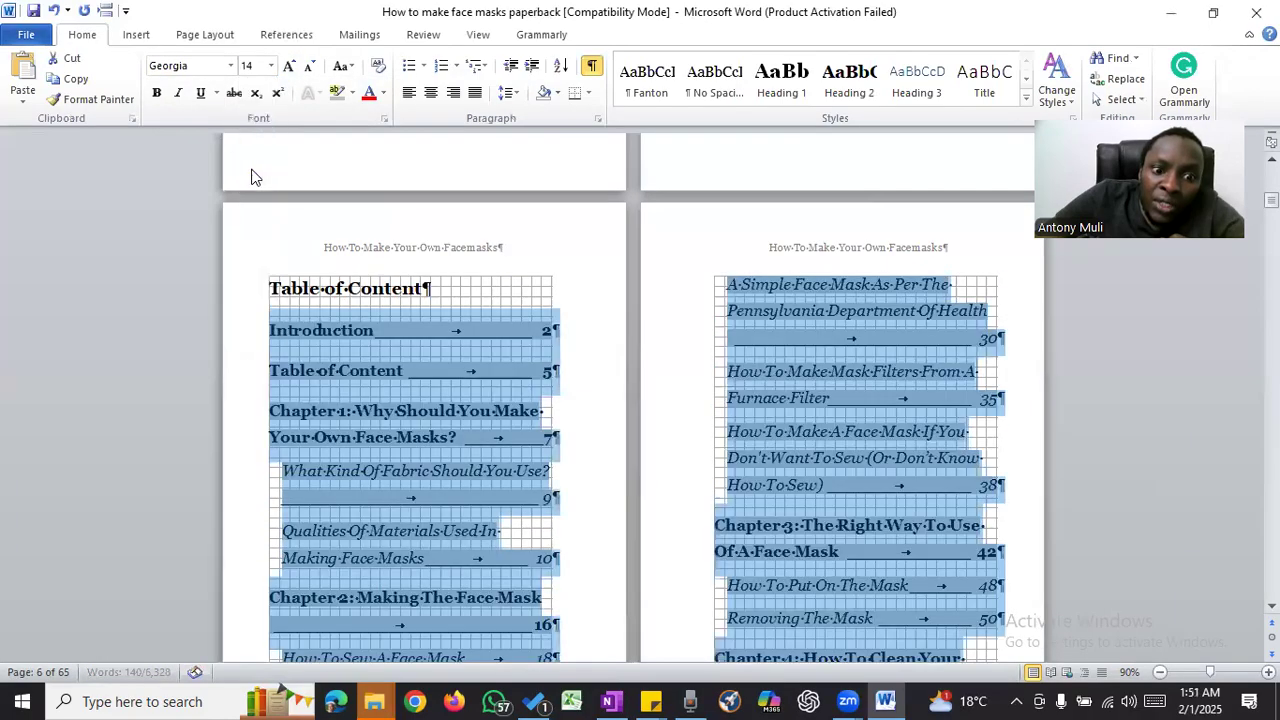
- Remove the italics from the table of contents entries and justify their alignment
{"action": "left_click", "coordinate": [178, 100]}
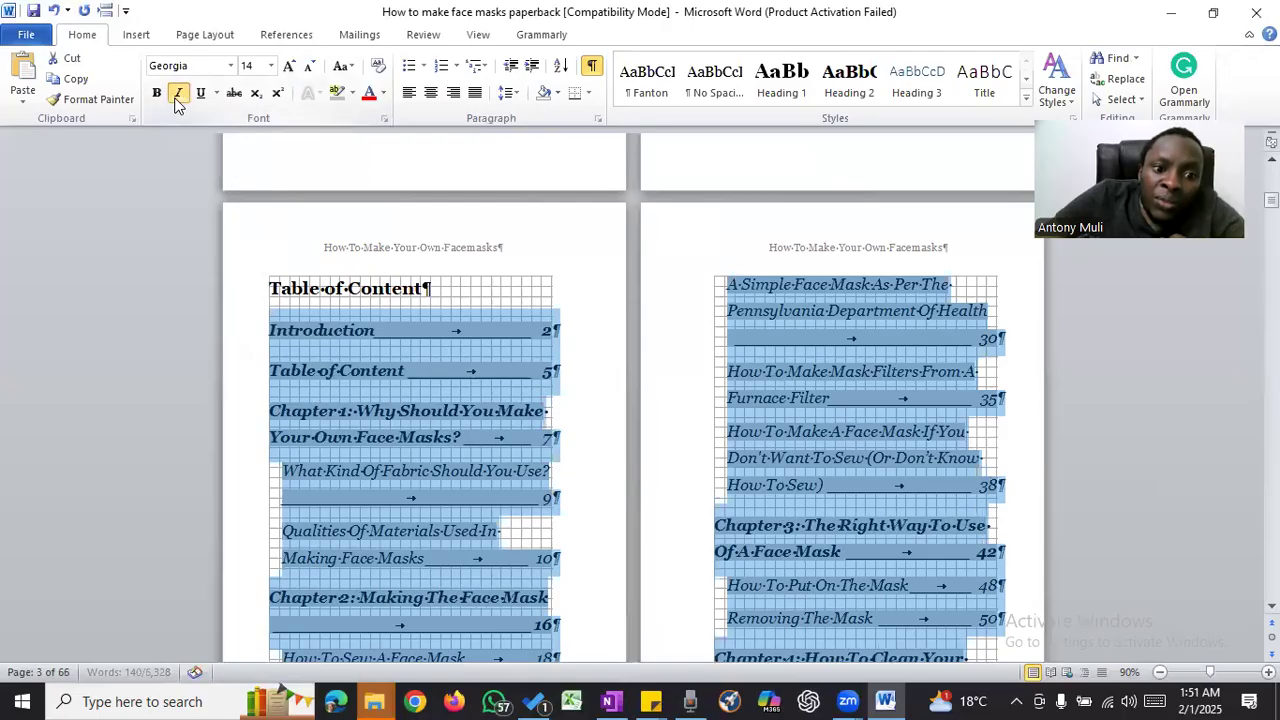
{"action": "left_click", "coordinate": [178, 100]}
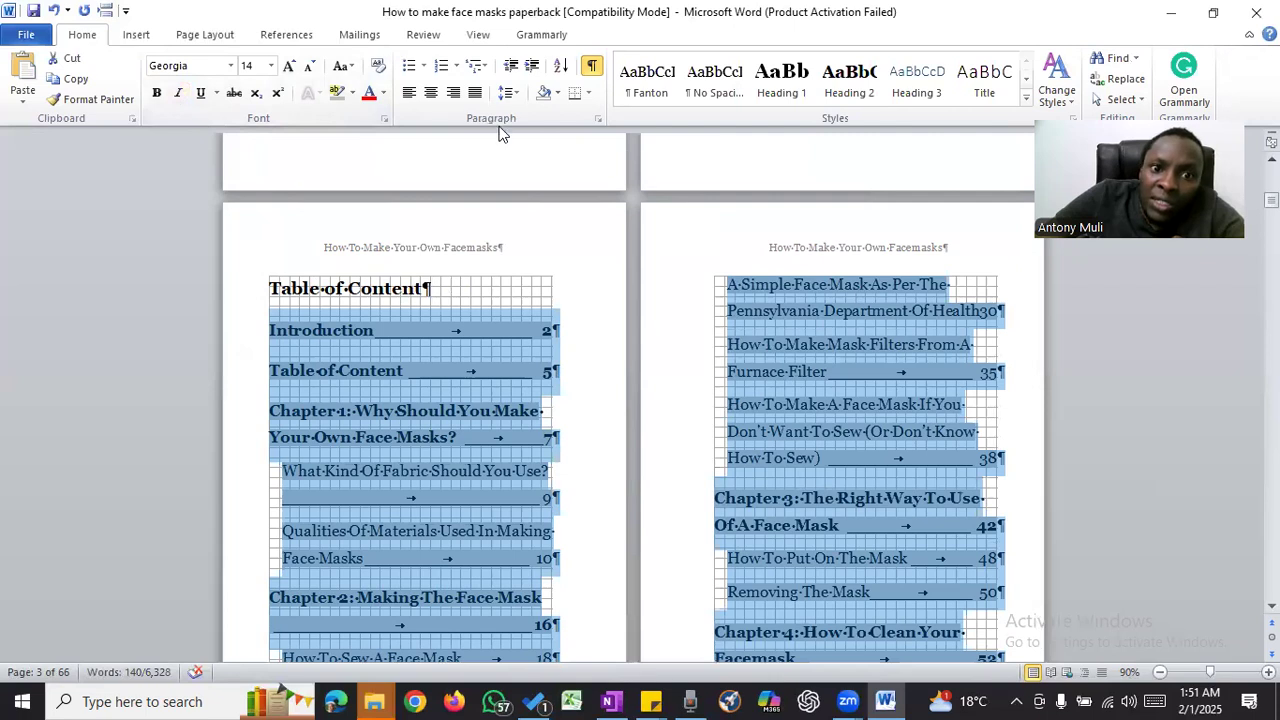
{"action": "left_click", "coordinate": [476, 93]}
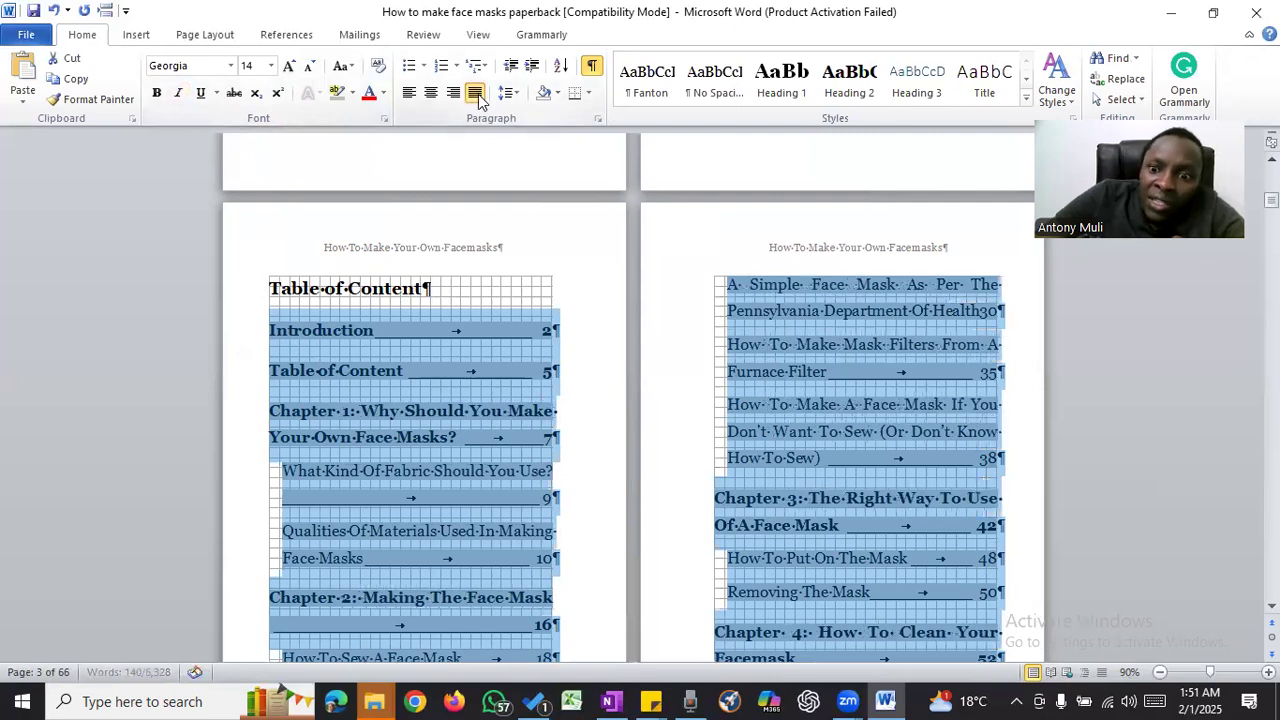
{"action": "left_click", "coordinate": [821, 345]}
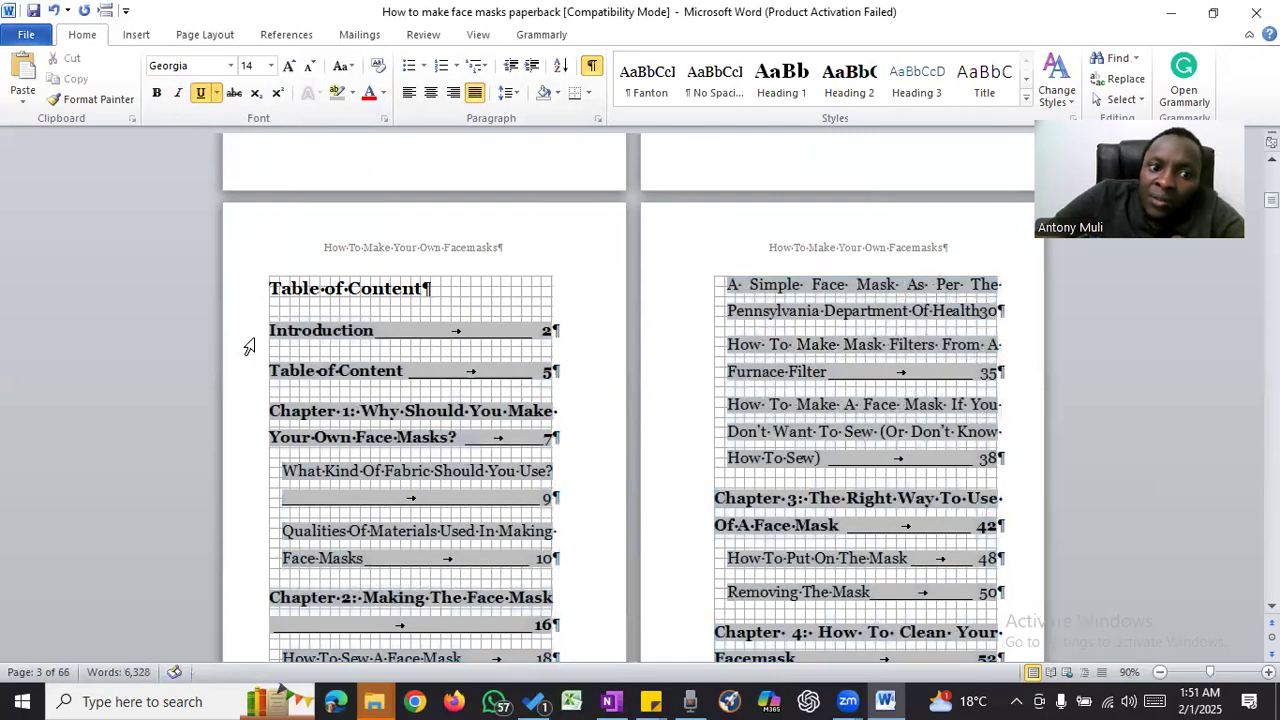
- Set the paragraph spacing of all contents entries to 0 pt before and 10 pt after
{"action": "left_click_drag", "start_coordinate": [217, 340], "coordinate": [440, 600]}
{"action": "scroll", "coordinate": [720, 440], "scroll_direction": "down", "scroll_amount": 5}
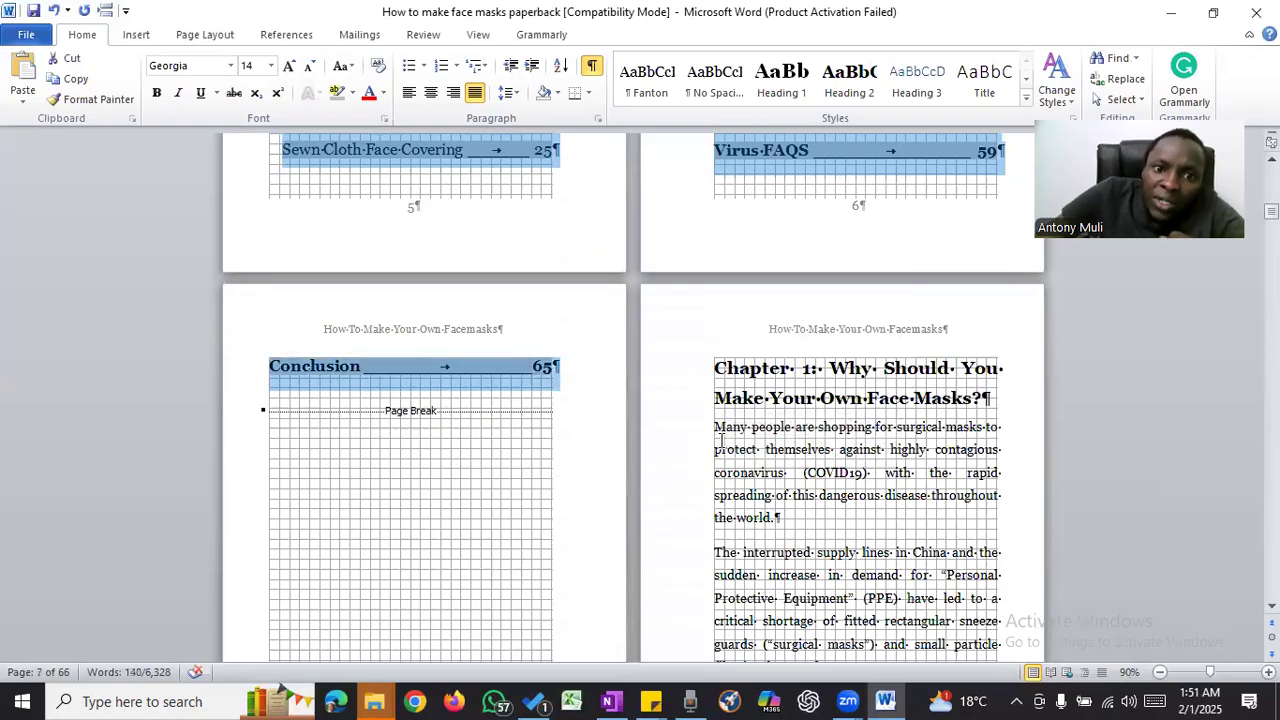
{"action": "left_click", "coordinate": [597, 118]}
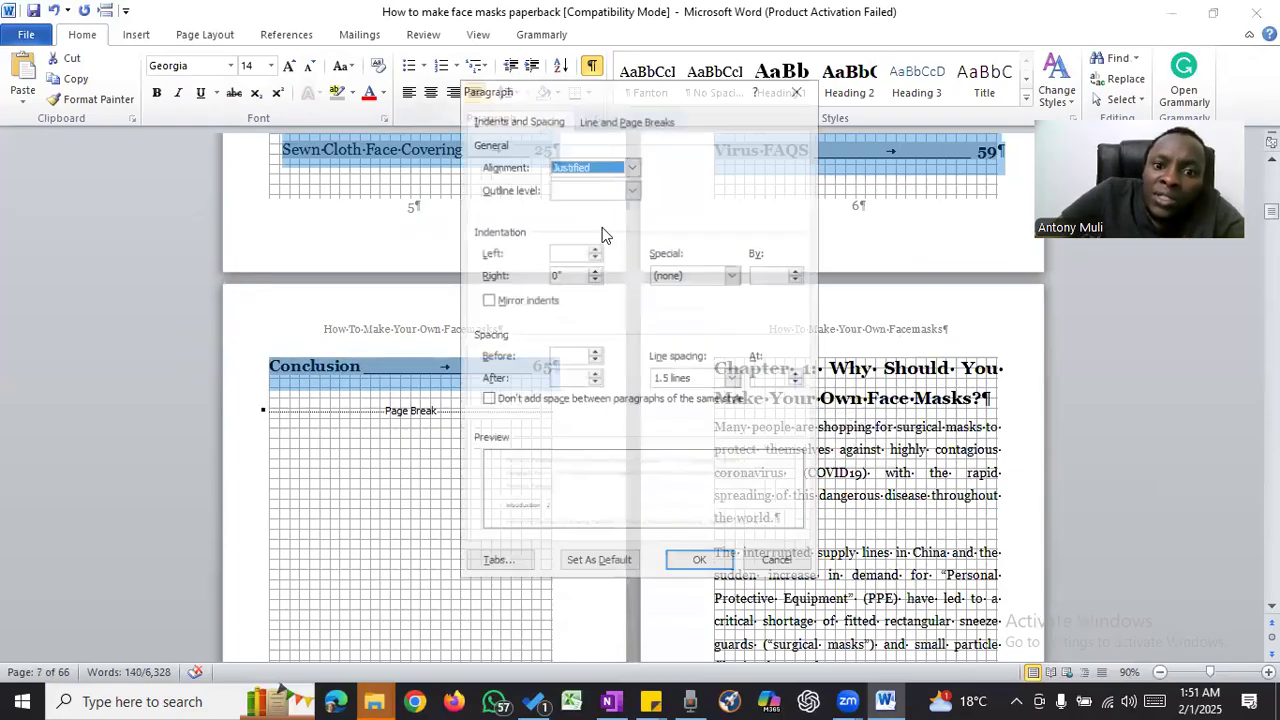
{"action": "left_click", "coordinate": [595, 359]}
{"action": "left_click", "coordinate": [595, 375]}
{"action": "type", "text": "10"}
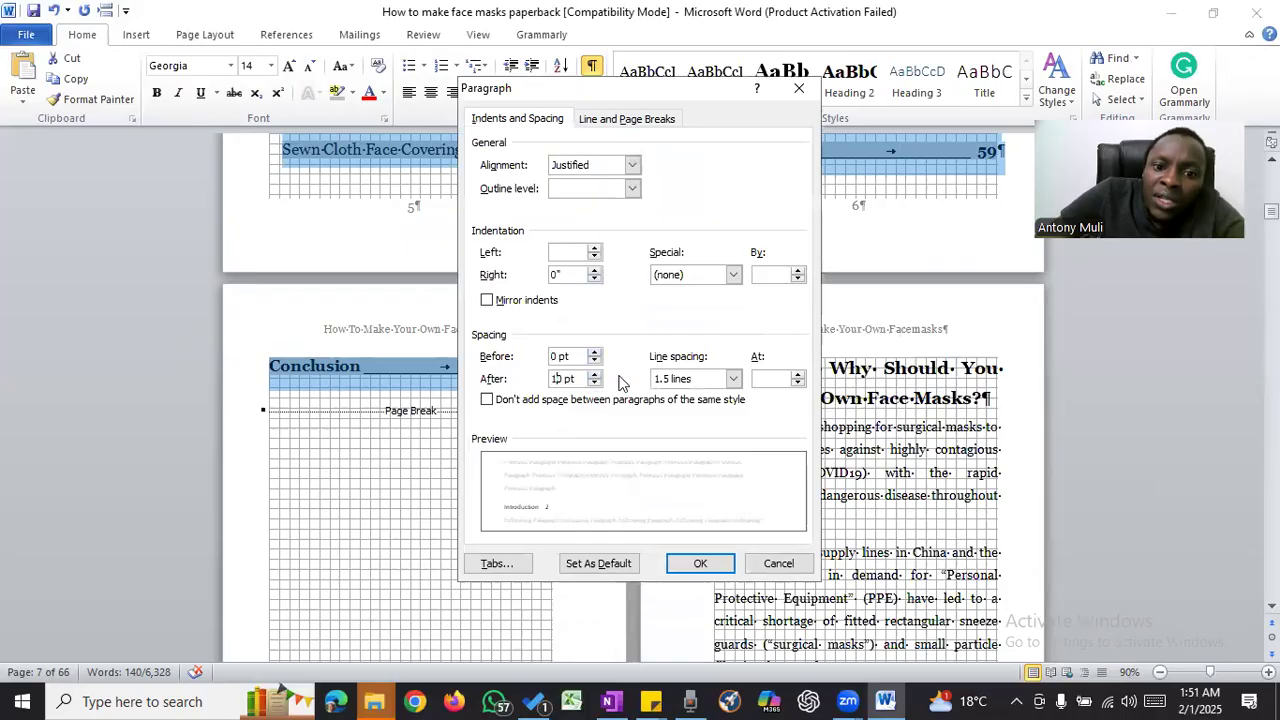
{"action": "left_click", "coordinate": [702, 563]}
{"action": "scroll", "coordinate": [703, 331], "scroll_direction": "up", "scroll_amount": 8}
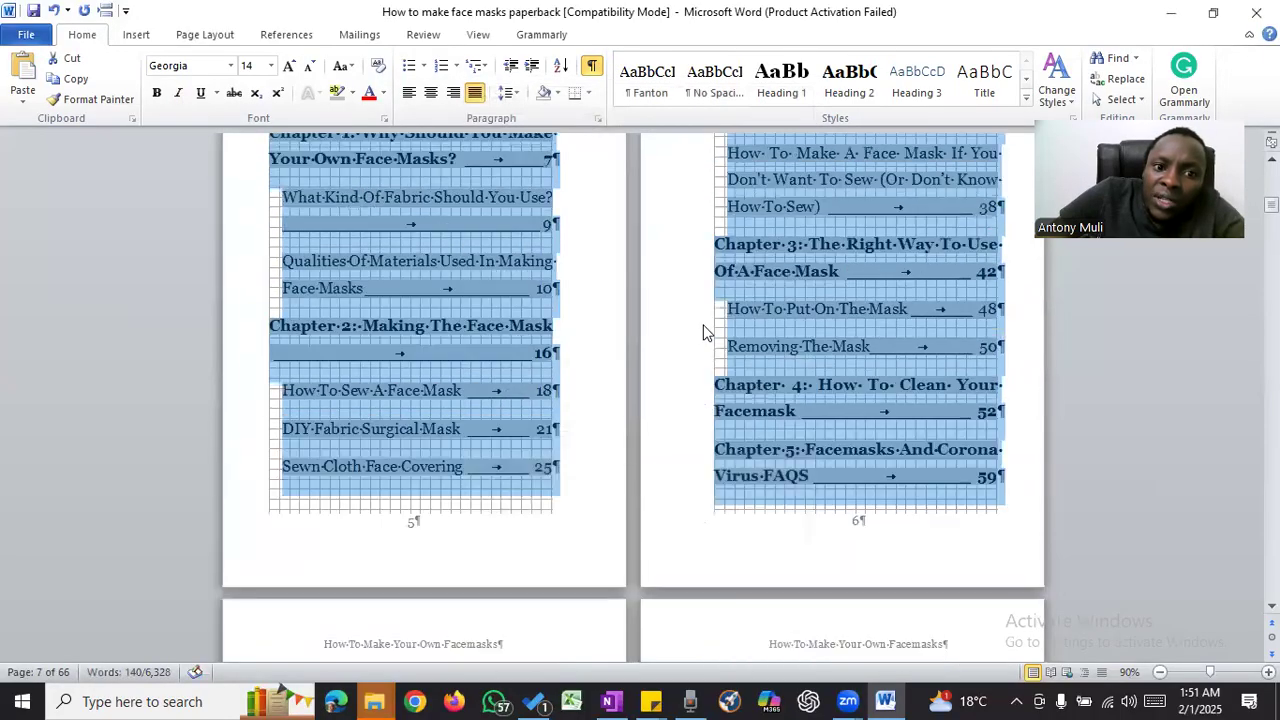
- Set the line spacing of all contents entries to Single
{"action": "left_click", "coordinate": [598, 118]}
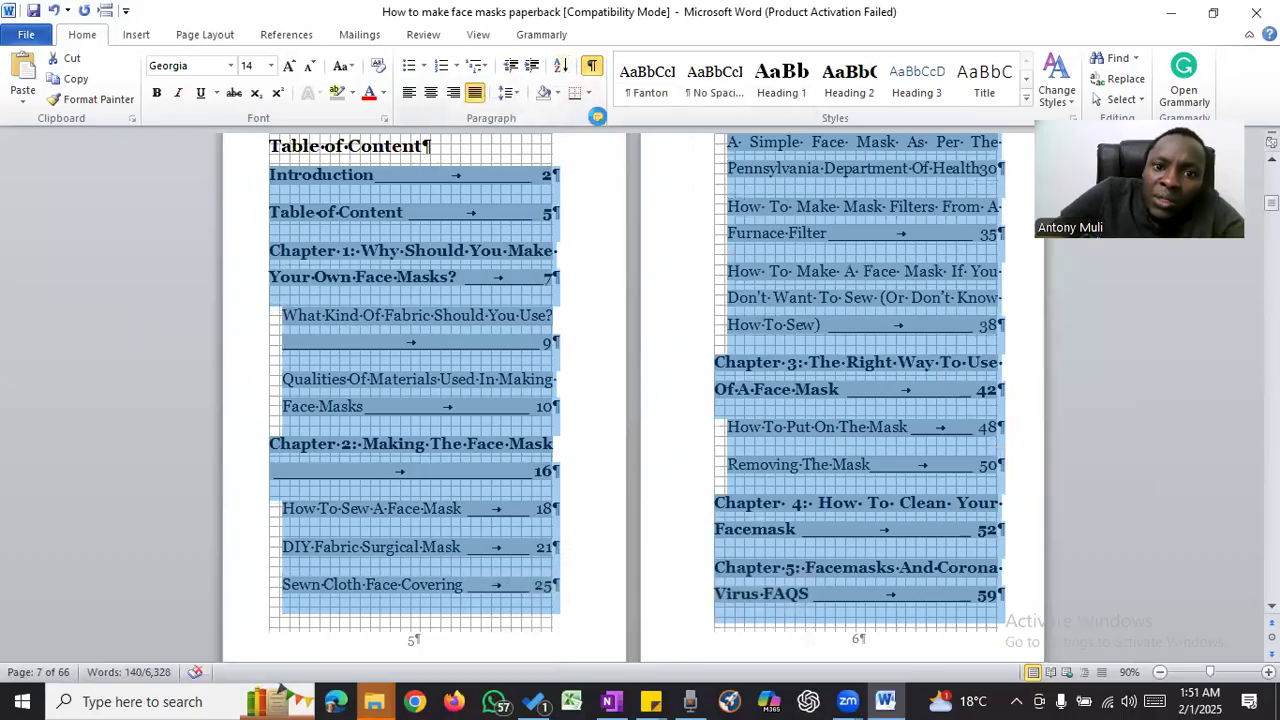
{"action": "left_click", "coordinate": [680, 379]}
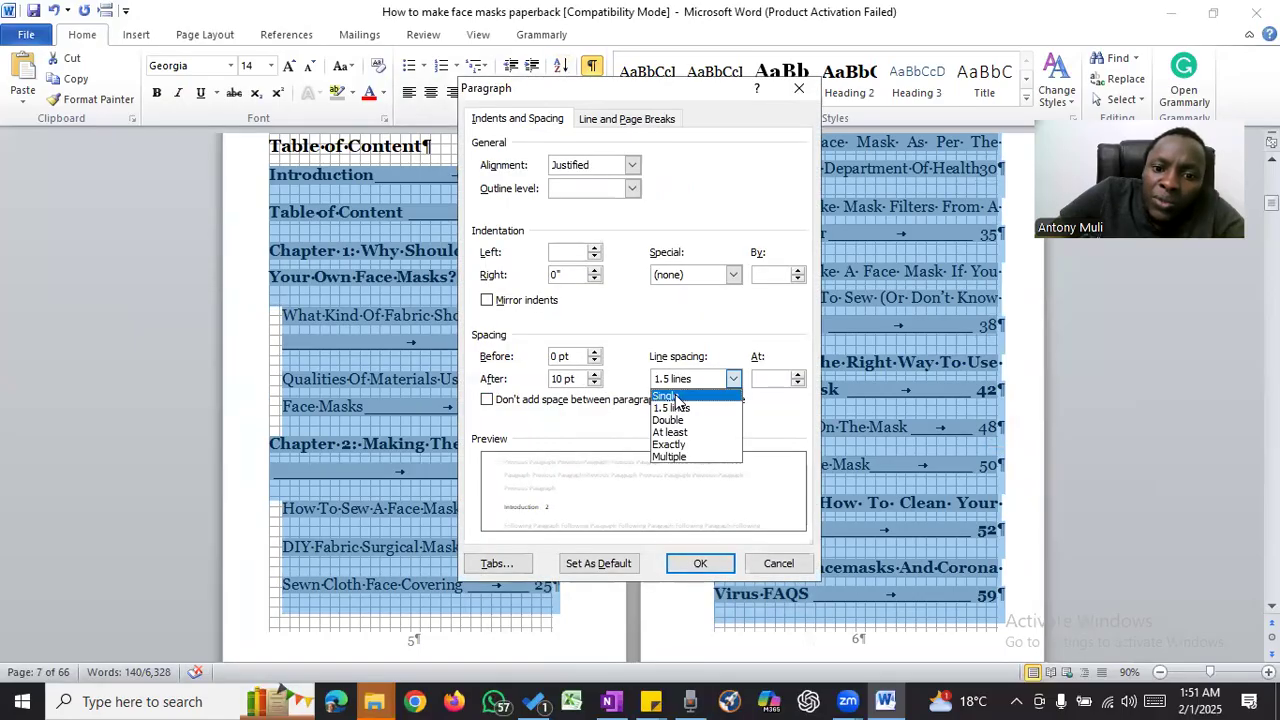
{"action": "left_click", "coordinate": [695, 403]}
{"action": "left_click", "coordinate": [704, 561]}
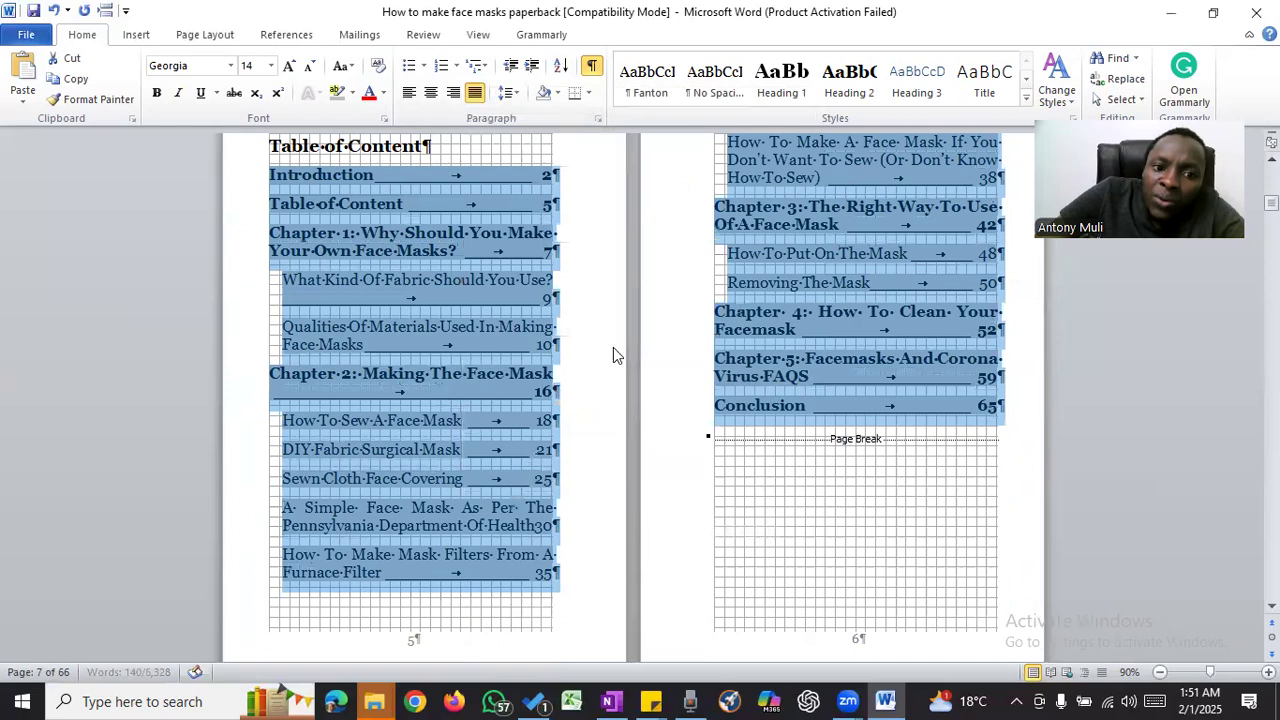
{"action": "left_click", "coordinate": [376, 311]}
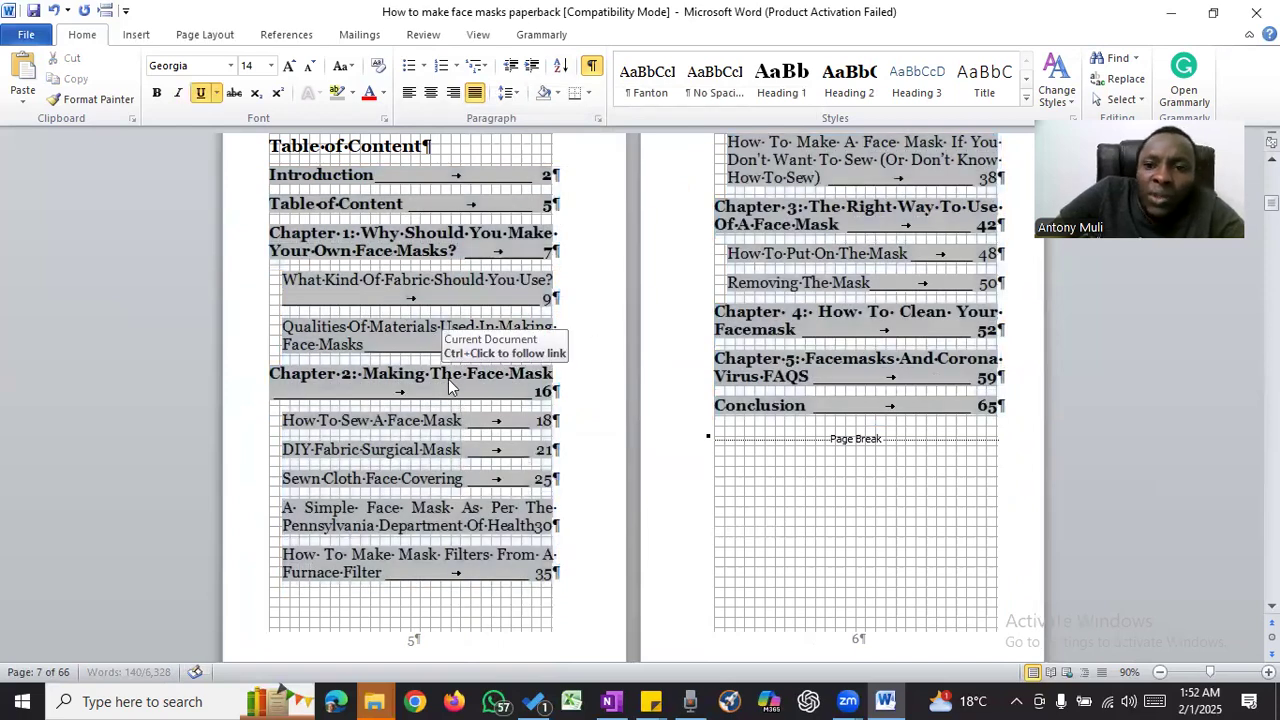
- Delete the "Table of Content" entry from the contents list on page 5
{"action": "scroll", "coordinate": [449, 387], "scroll_direction": "up", "scroll_amount": 3}
{"action": "scroll", "coordinate": [450, 387], "scroll_direction": "down", "scroll_amount": 4}
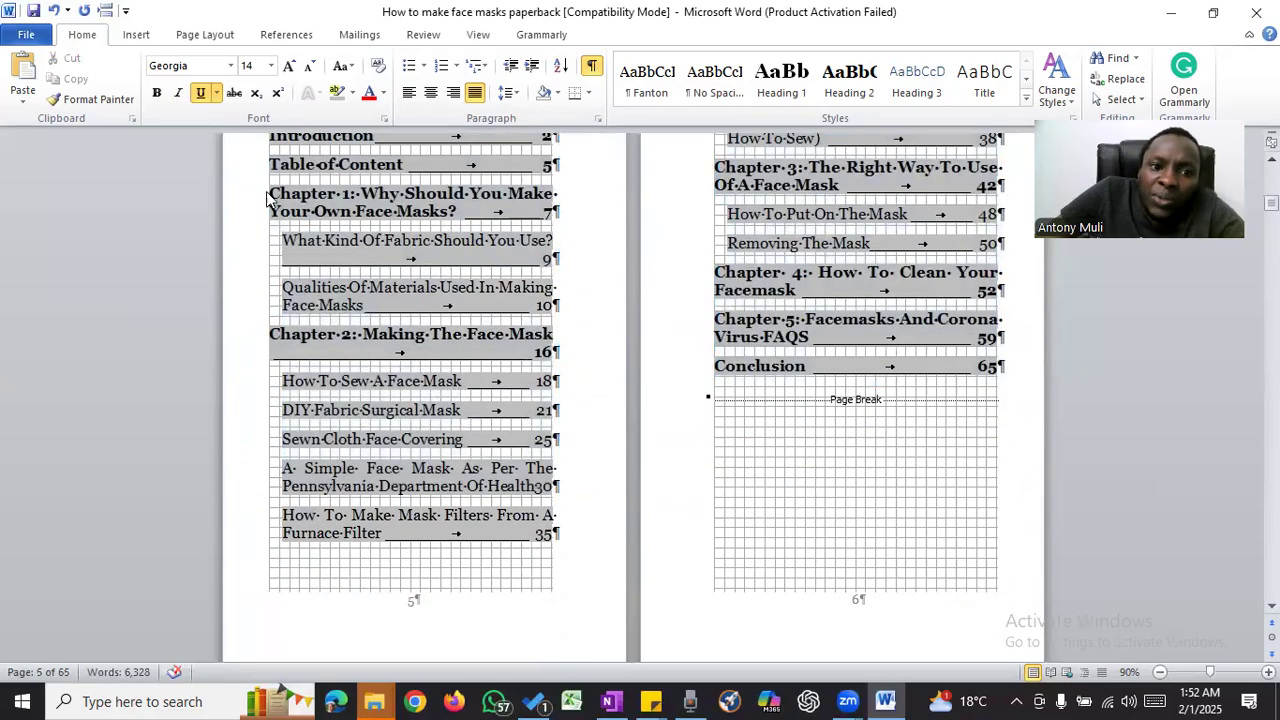
{"action": "left_click", "coordinate": [222, 183]}
{"action": "key", "text": "Delete"}
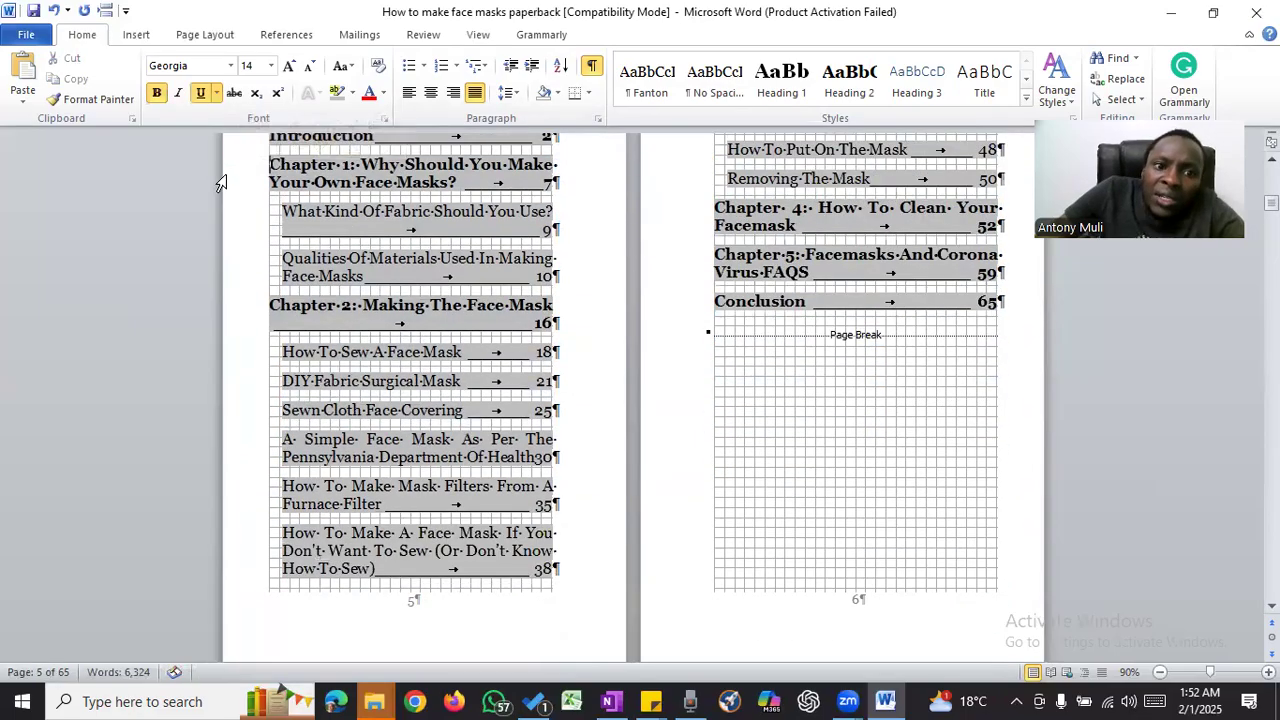
{"action": "left_click", "coordinate": [467, 185]}
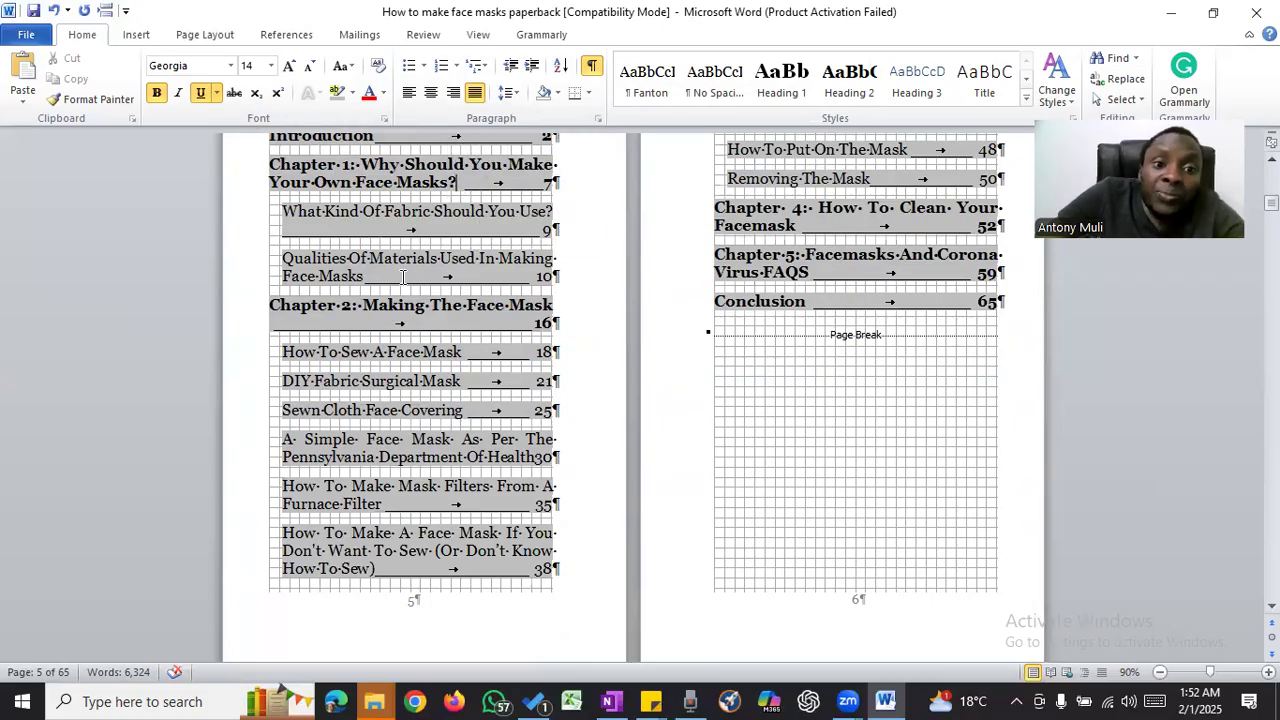
- Set the line spacing of all contents entries to 1.5 lines and check how the list fits on pages 5 and 6
{"action": "scroll", "coordinate": [285, 190], "scroll_direction": "up", "scroll_amount": 1}
{"action": "left_click_drag", "start_coordinate": [243, 187], "coordinate": [709, 366]}
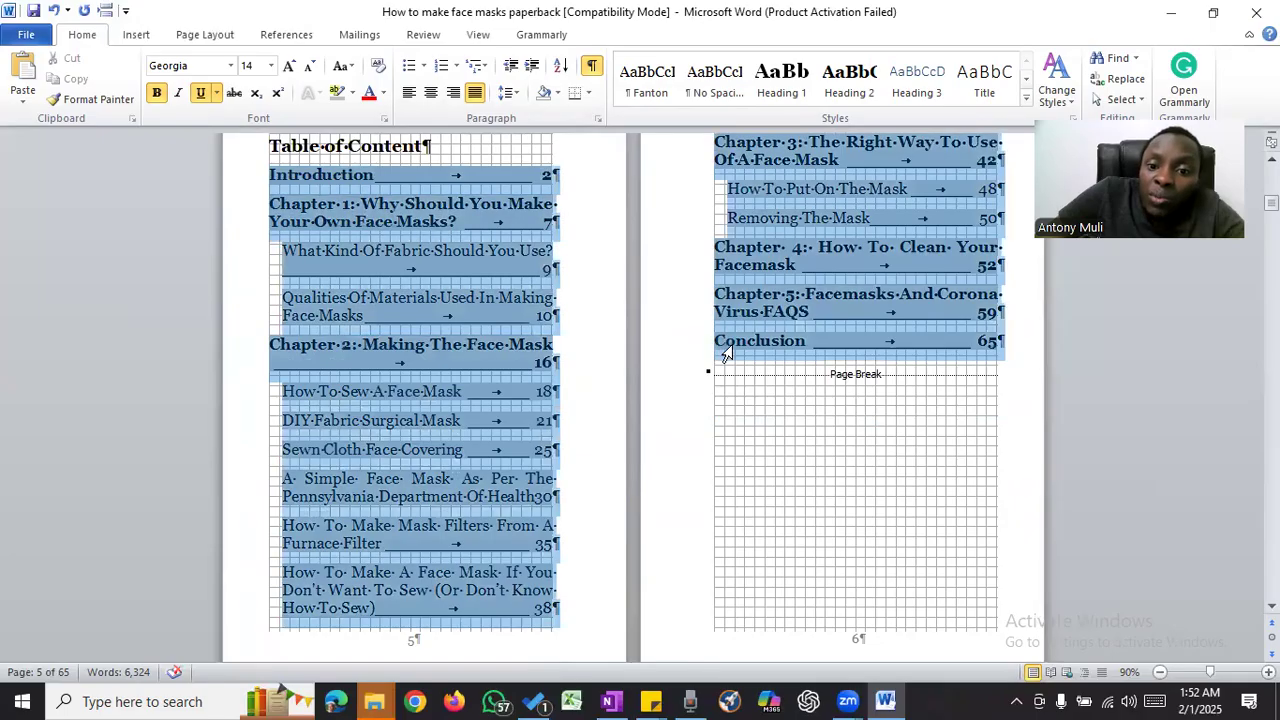
{"action": "left_click", "coordinate": [597, 119]}
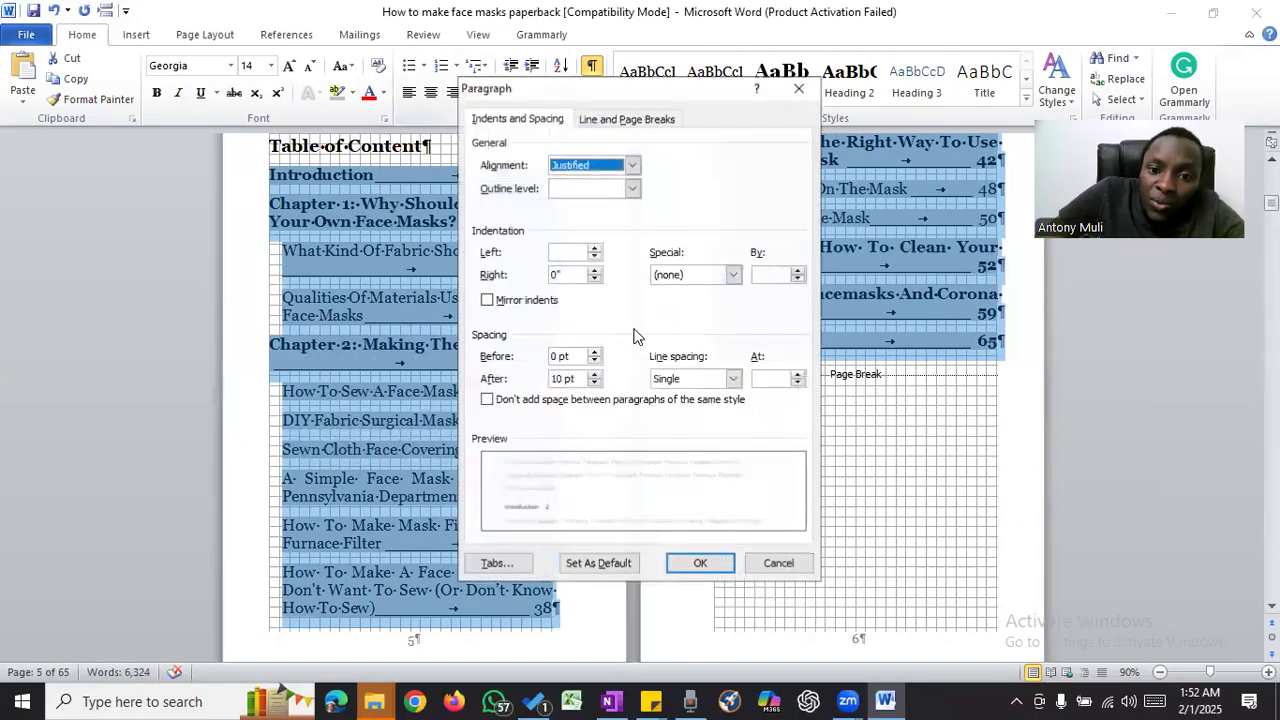
{"action": "left_click", "coordinate": [703, 388]}
{"action": "left_click", "coordinate": [705, 410]}
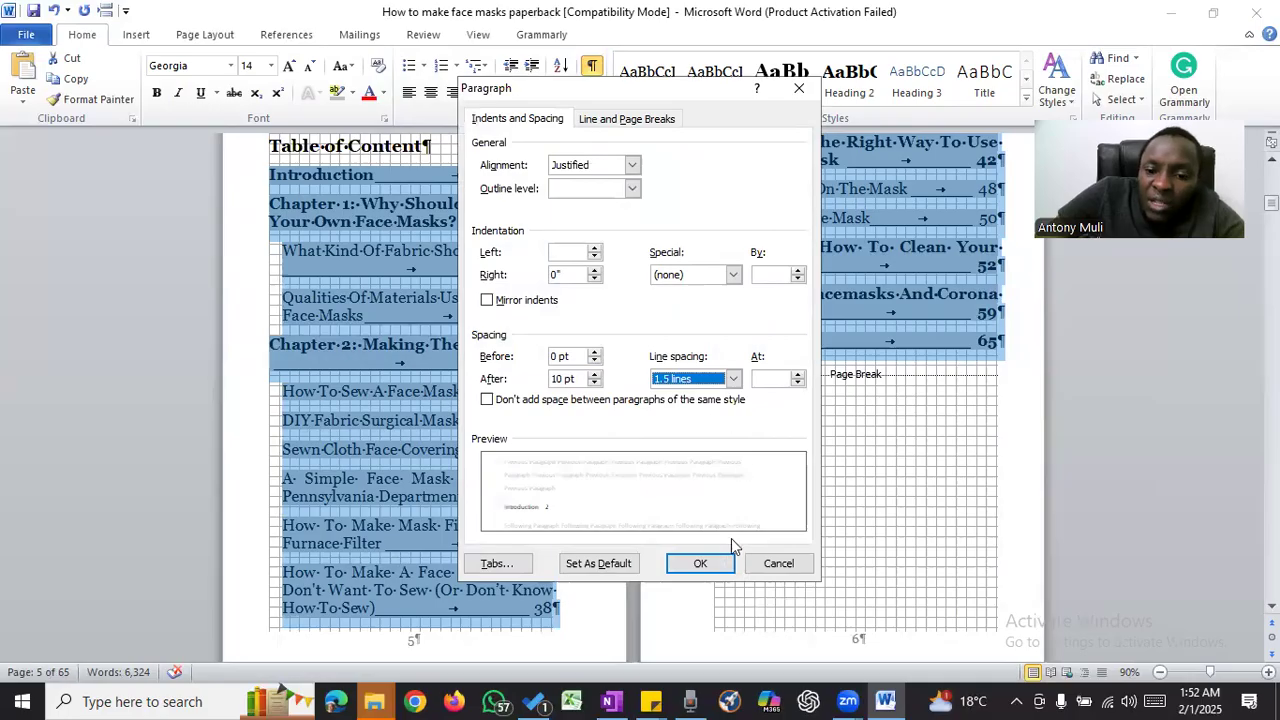
{"action": "left_click", "coordinate": [703, 566]}
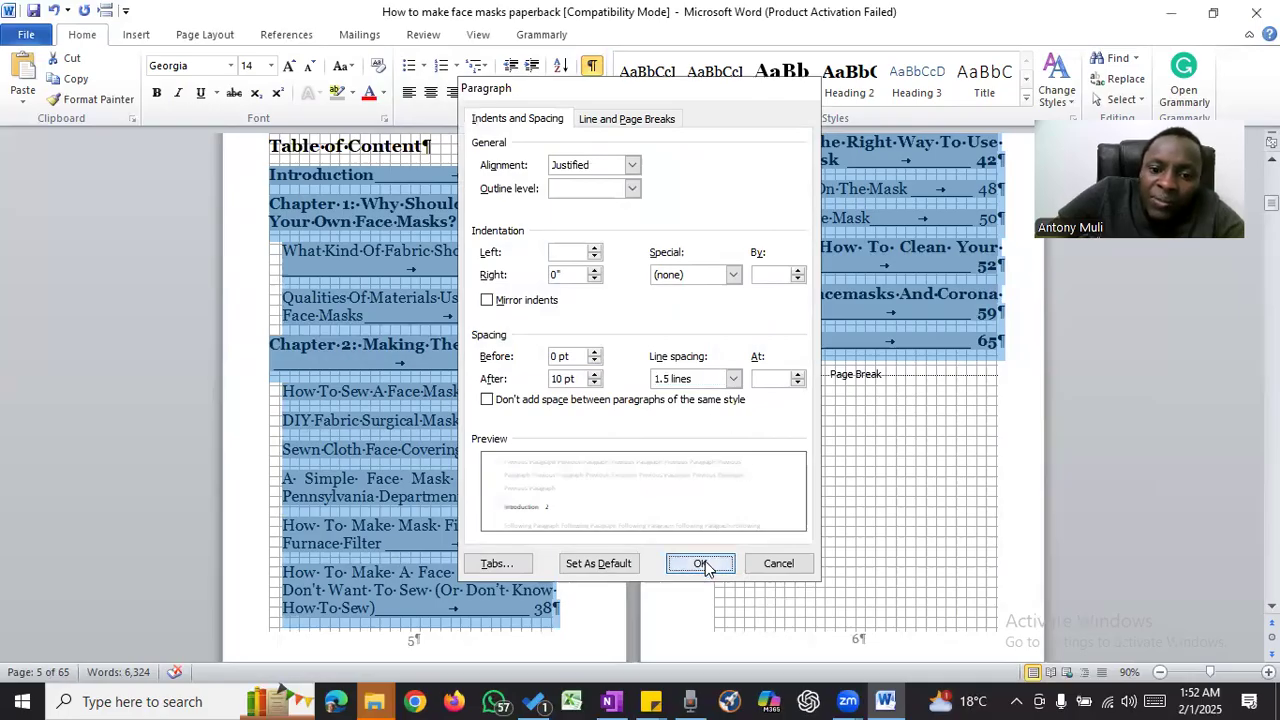
{"action": "left_click", "coordinate": [435, 324]}
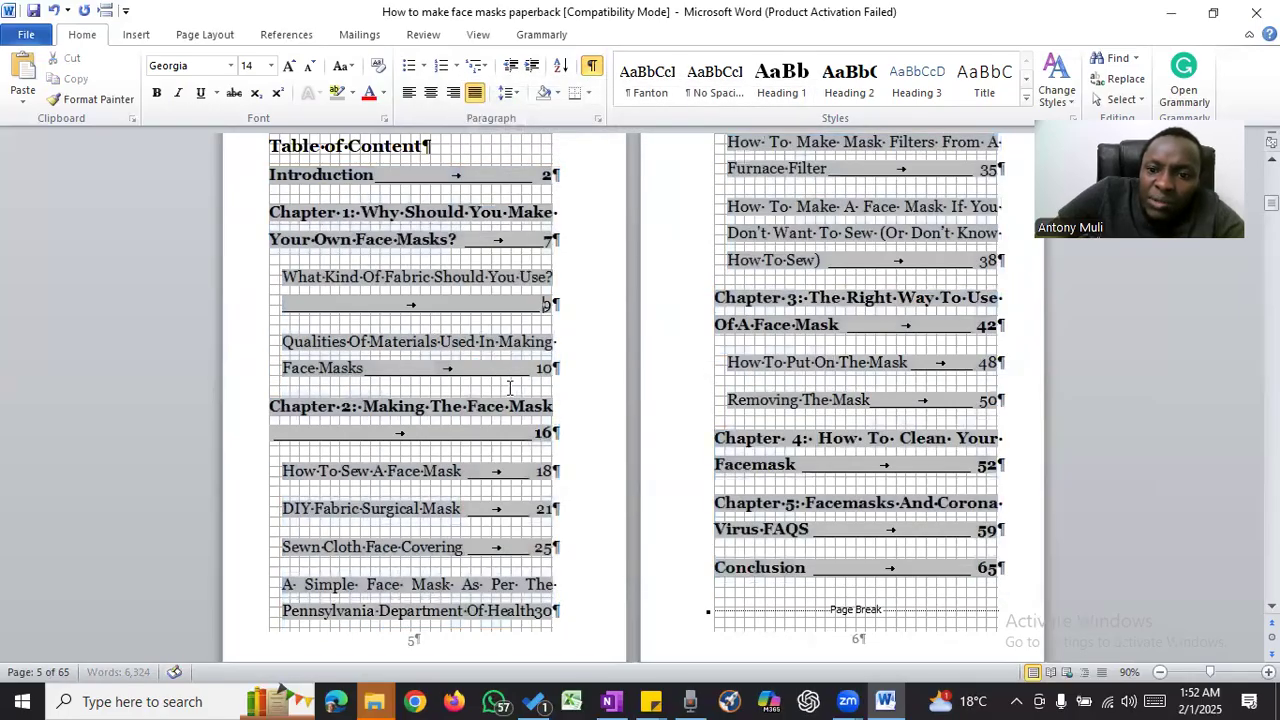
{"action": "scroll", "coordinate": [779, 338], "scroll_direction": "down", "scroll_amount": 3}
{"action": "scroll", "coordinate": [779, 338], "scroll_direction": "down", "scroll_amount": 8}
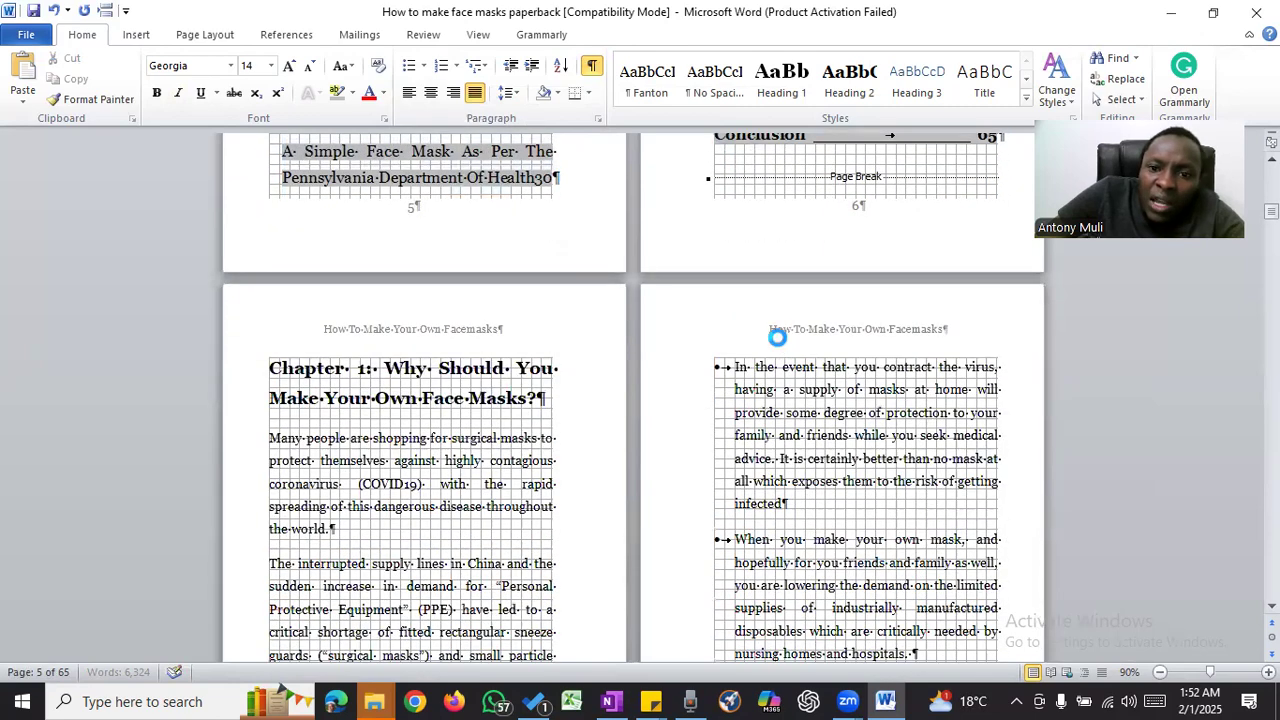
{"action": "scroll", "coordinate": [782, 330], "scroll_direction": "up", "scroll_amount": 4}
{"action": "scroll", "coordinate": [758, 312], "scroll_direction": "up", "scroll_amount": 8}
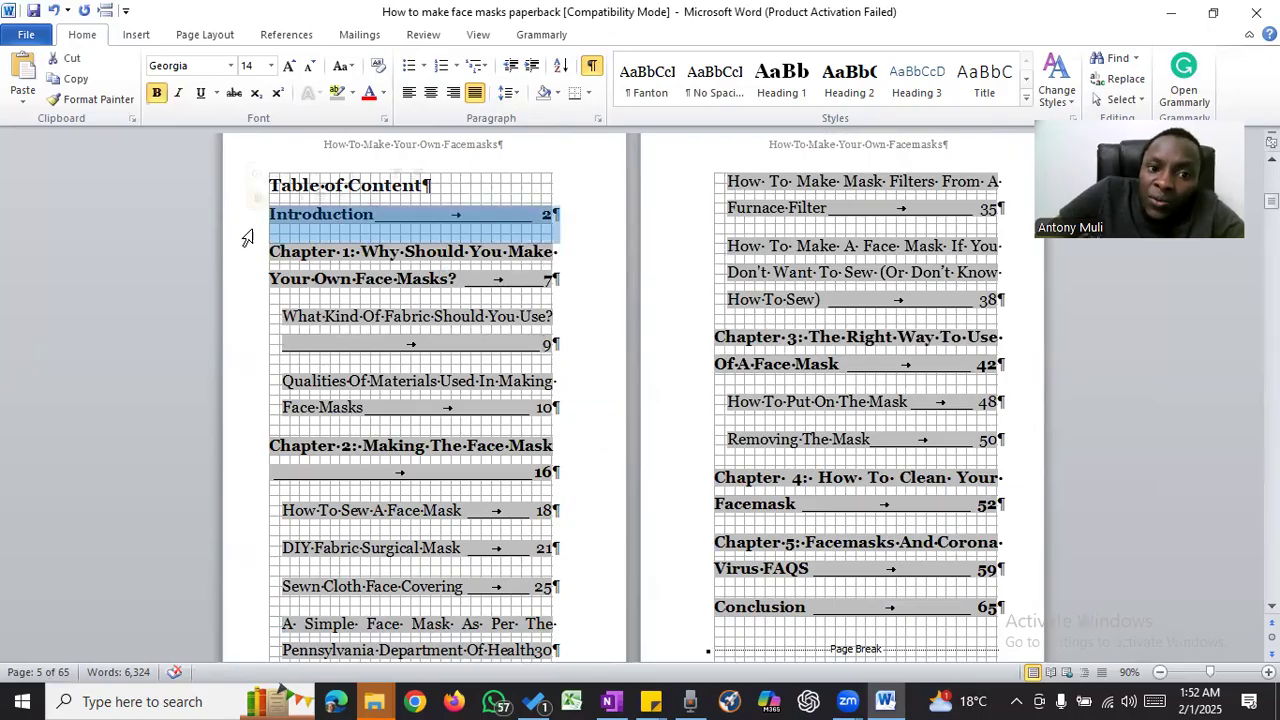
- Update the table of contents field with page numbers only and review the listed entries
{"action": "left_click", "coordinate": [366, 262]}
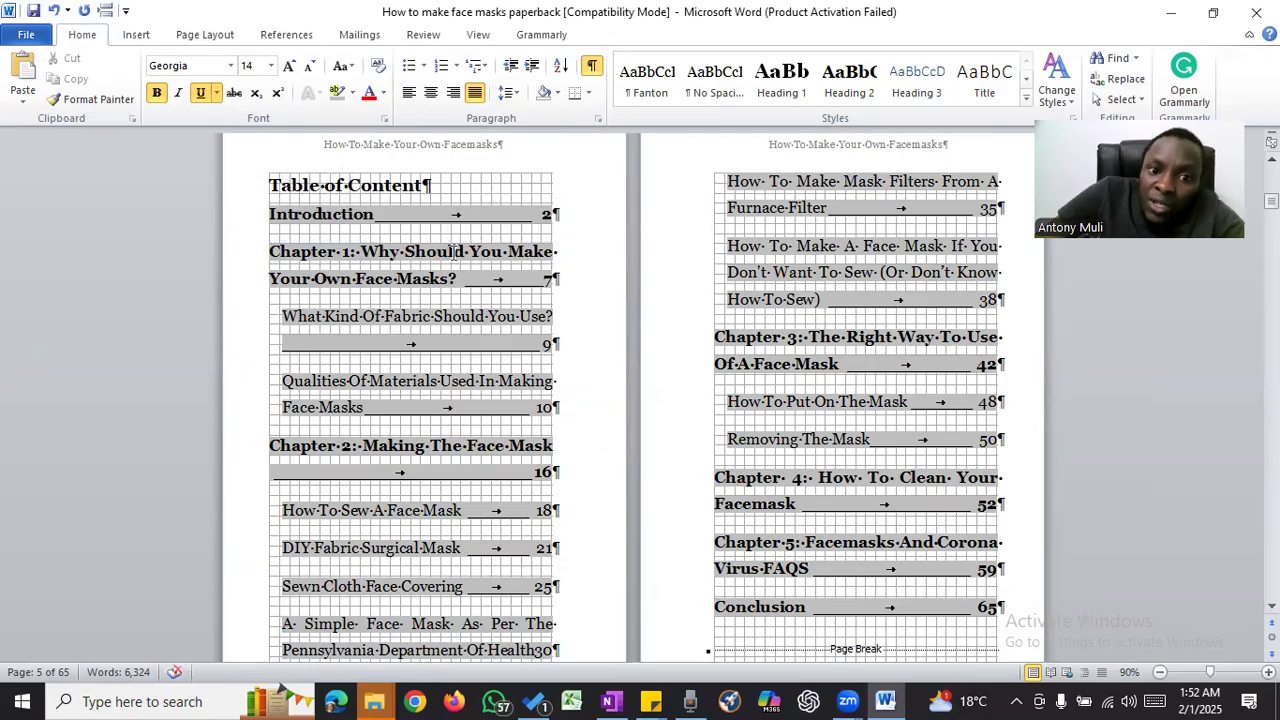
{"action": "right_click", "coordinate": [451, 253]}
{"action": "left_click", "coordinate": [448, 254]}
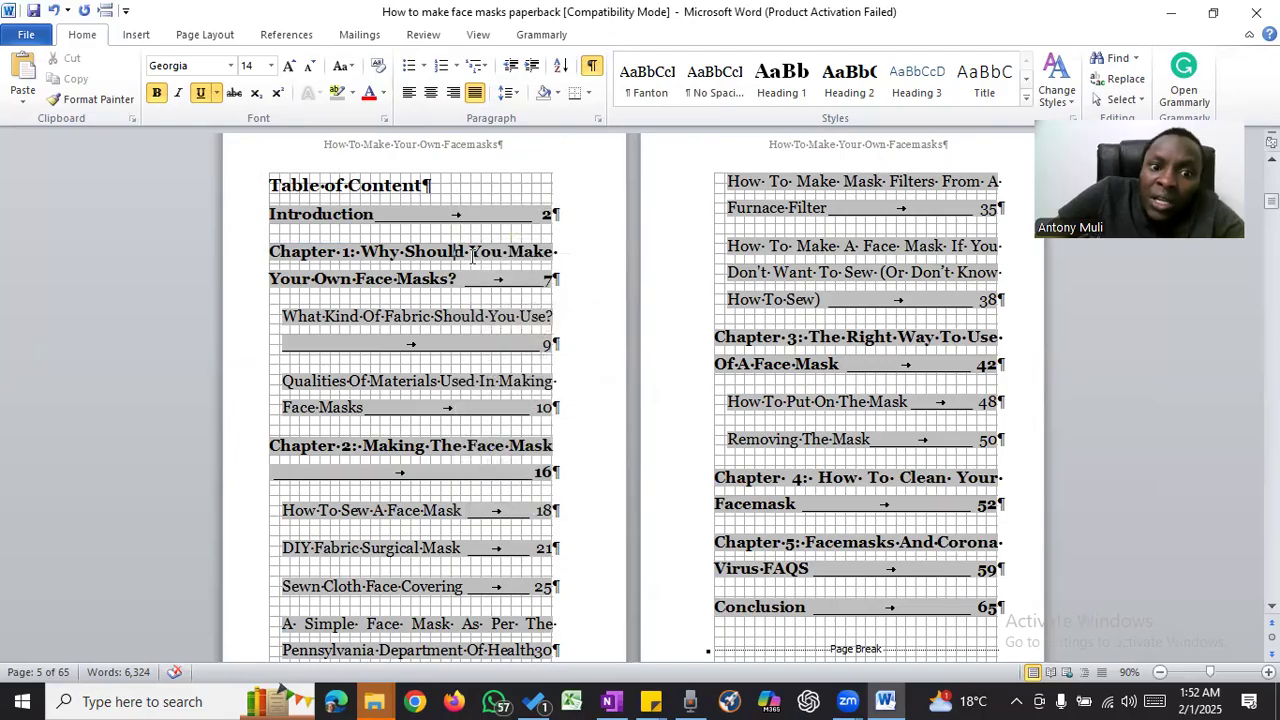
{"action": "right_click", "coordinate": [399, 257]}
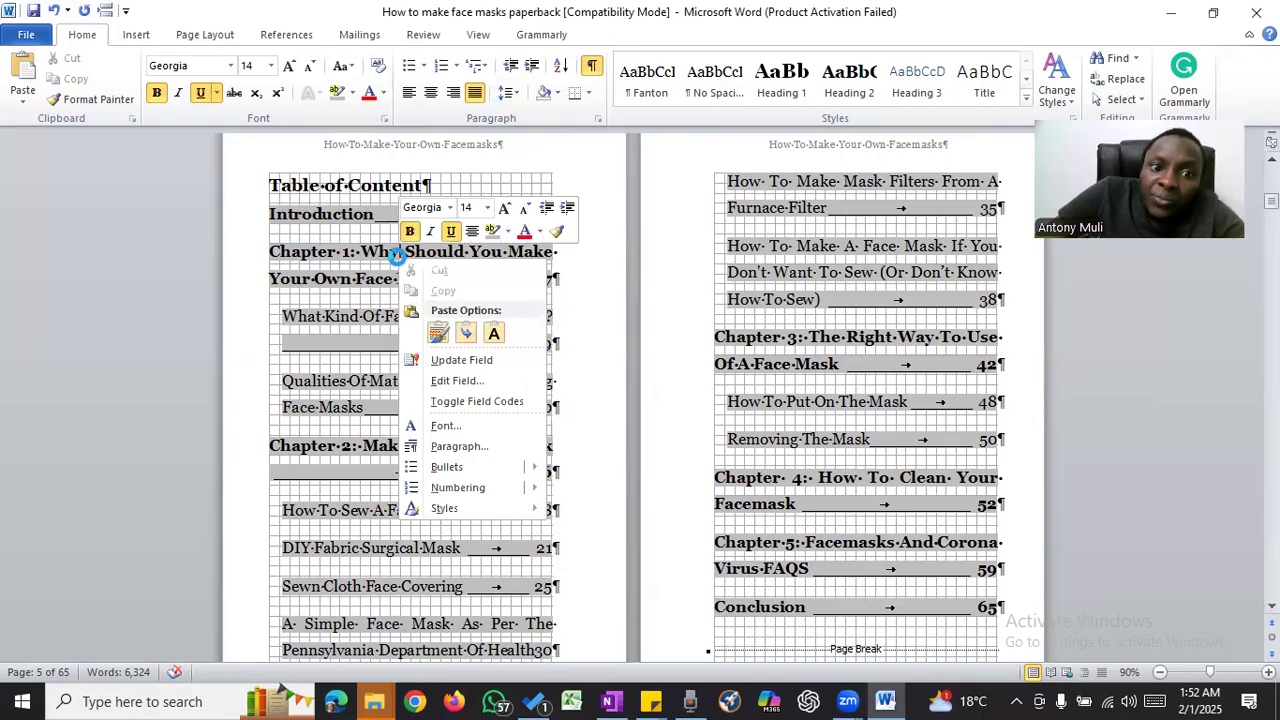
{"action": "left_click", "coordinate": [490, 361]}
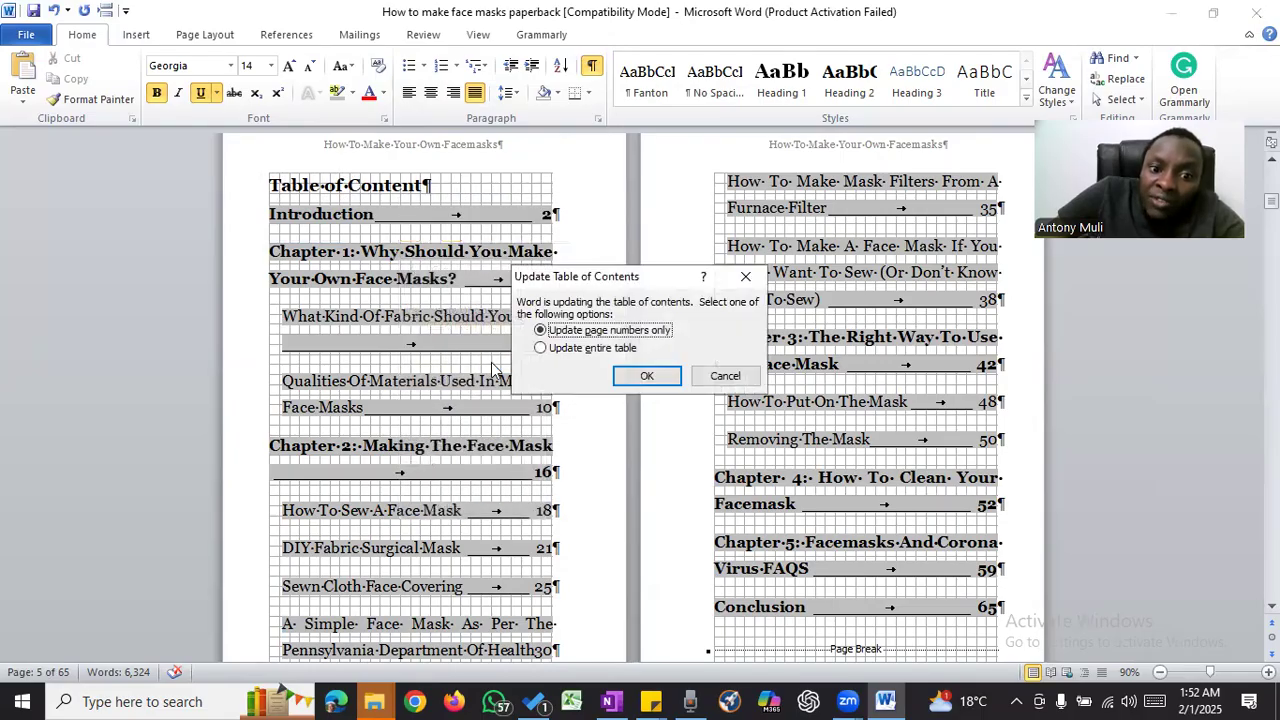
{"action": "left_click", "coordinate": [560, 331]}
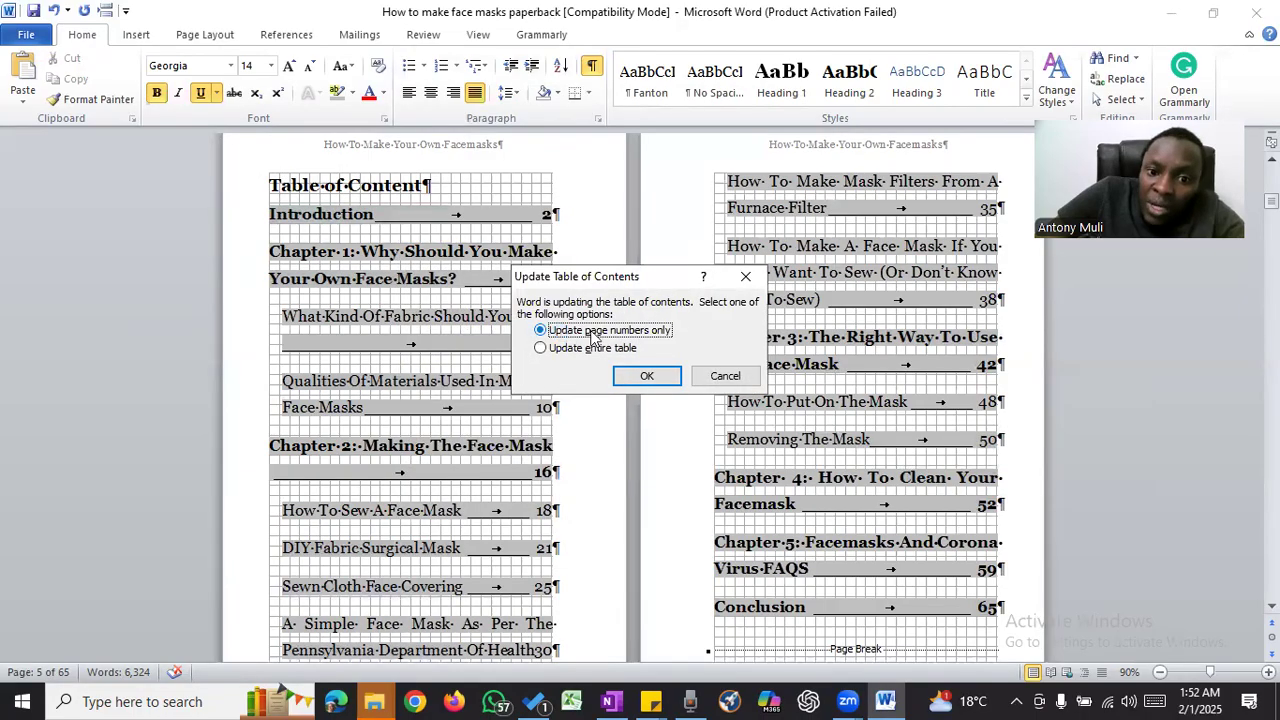
{"action": "left_click", "coordinate": [648, 375]}
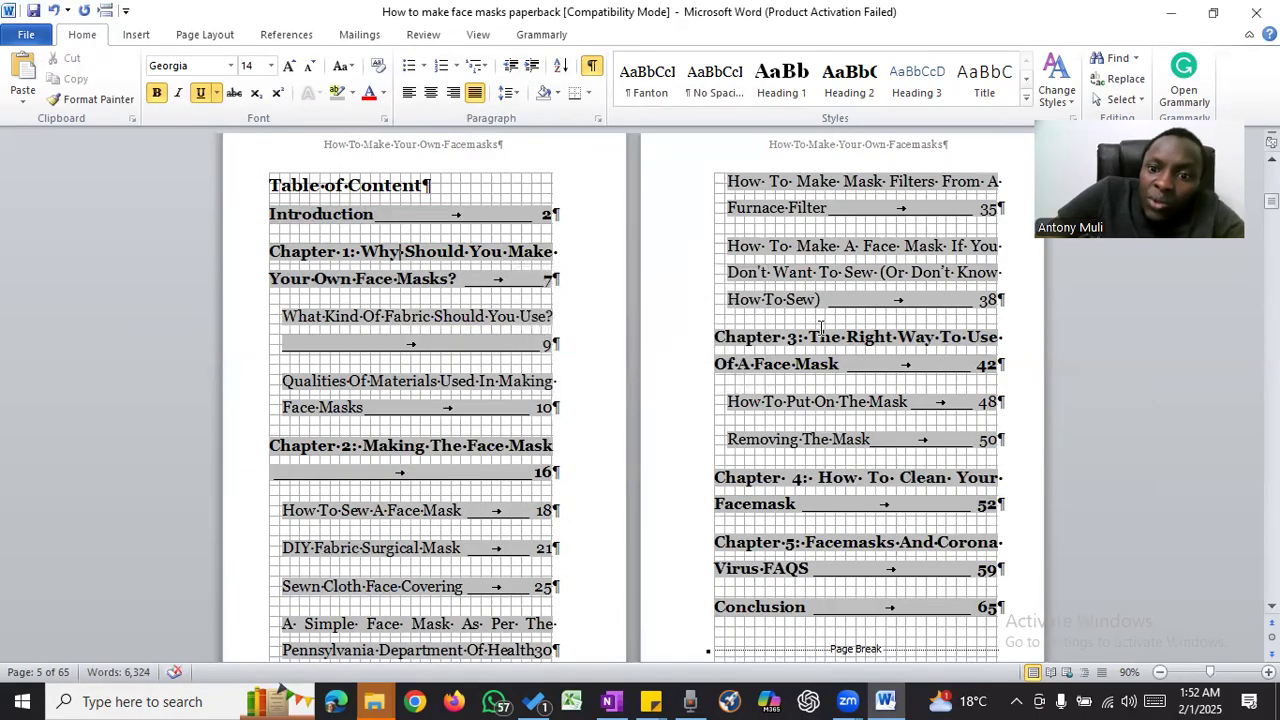
{"action": "scroll", "coordinate": [826, 310], "scroll_direction": "down", "scroll_amount": 4}
{"action": "scroll", "coordinate": [725, 295], "scroll_direction": "up", "scroll_amount": 3}
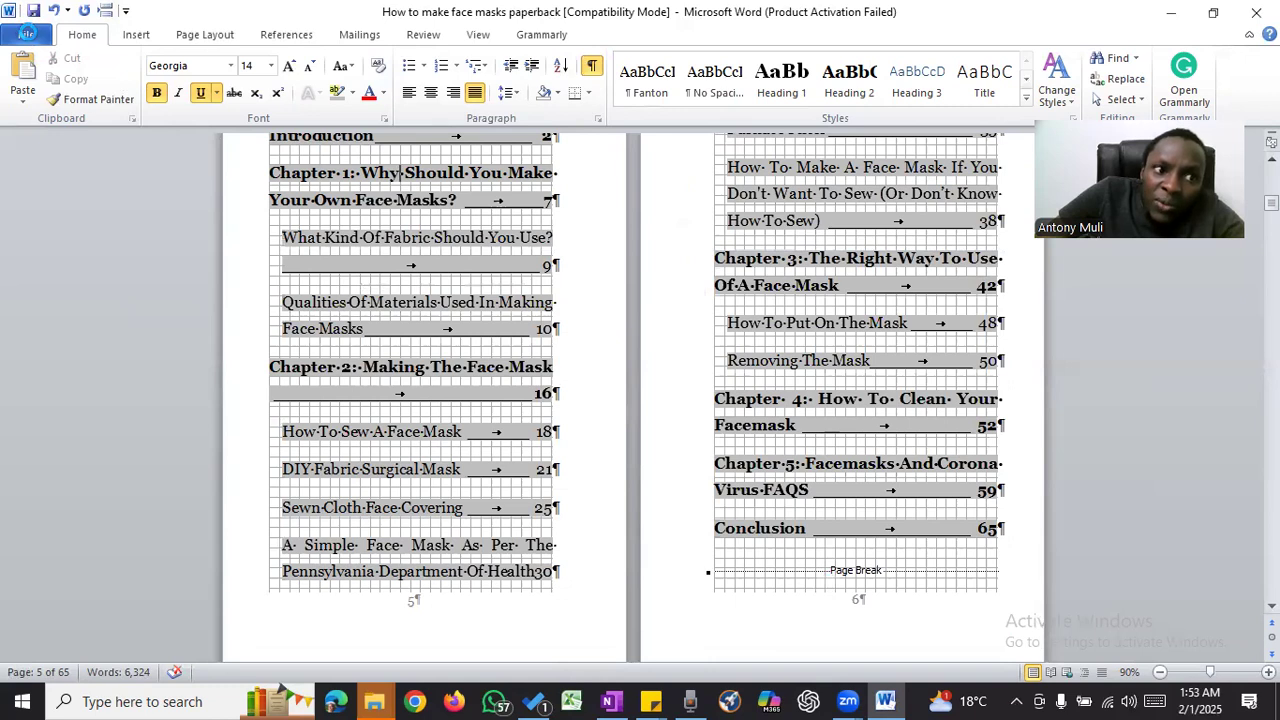
{"action": "left_click", "coordinate": [27, 34]}
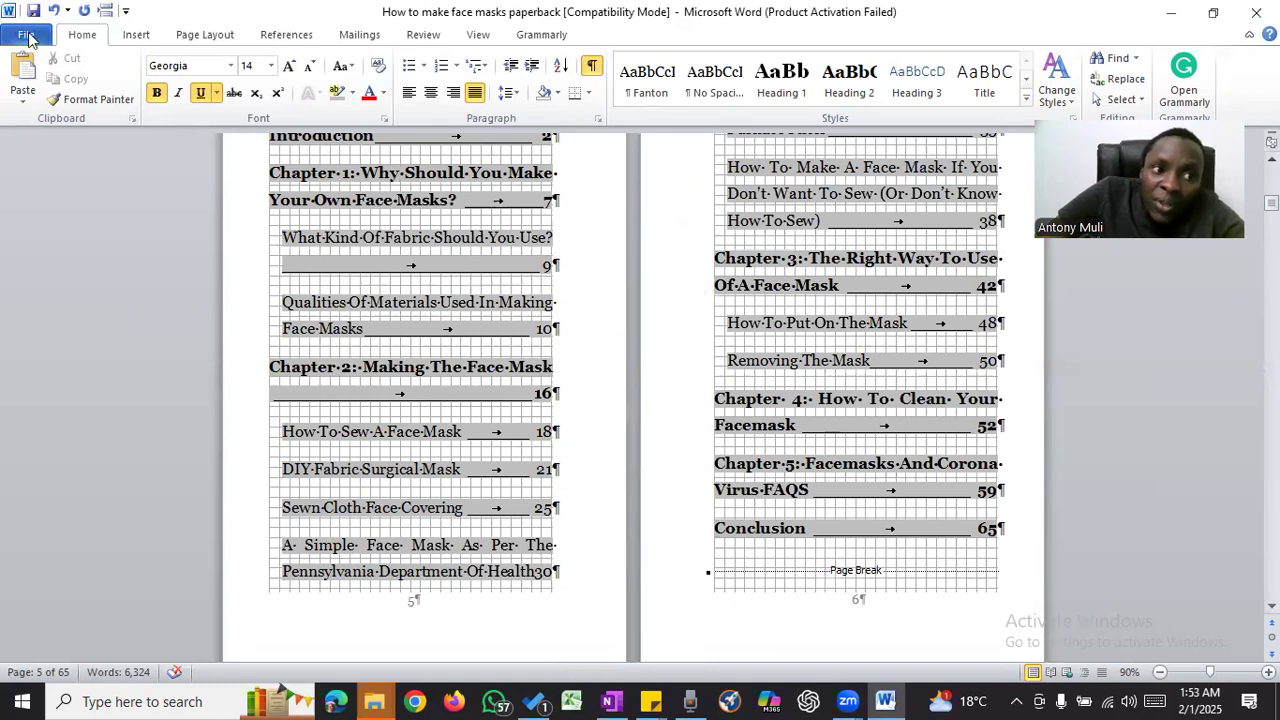
{"action": "left_click", "coordinate": [58, 89]}
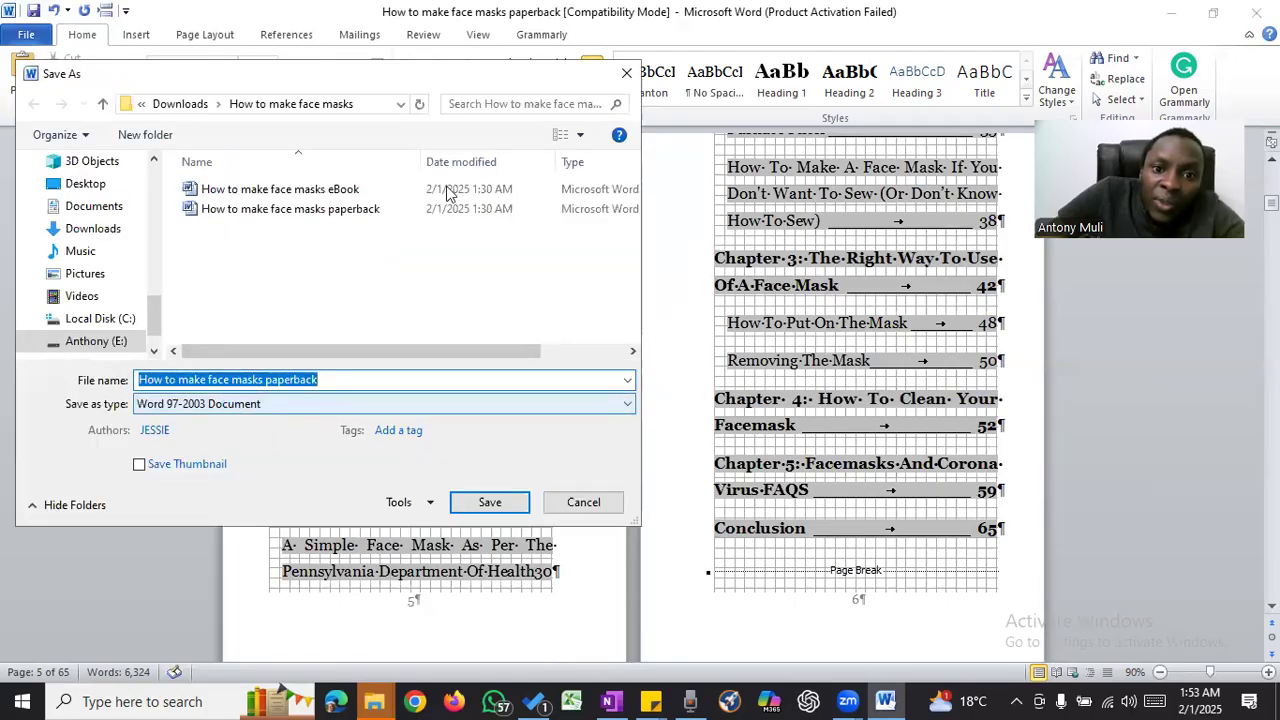
{"action": "left_click", "coordinate": [626, 77]}
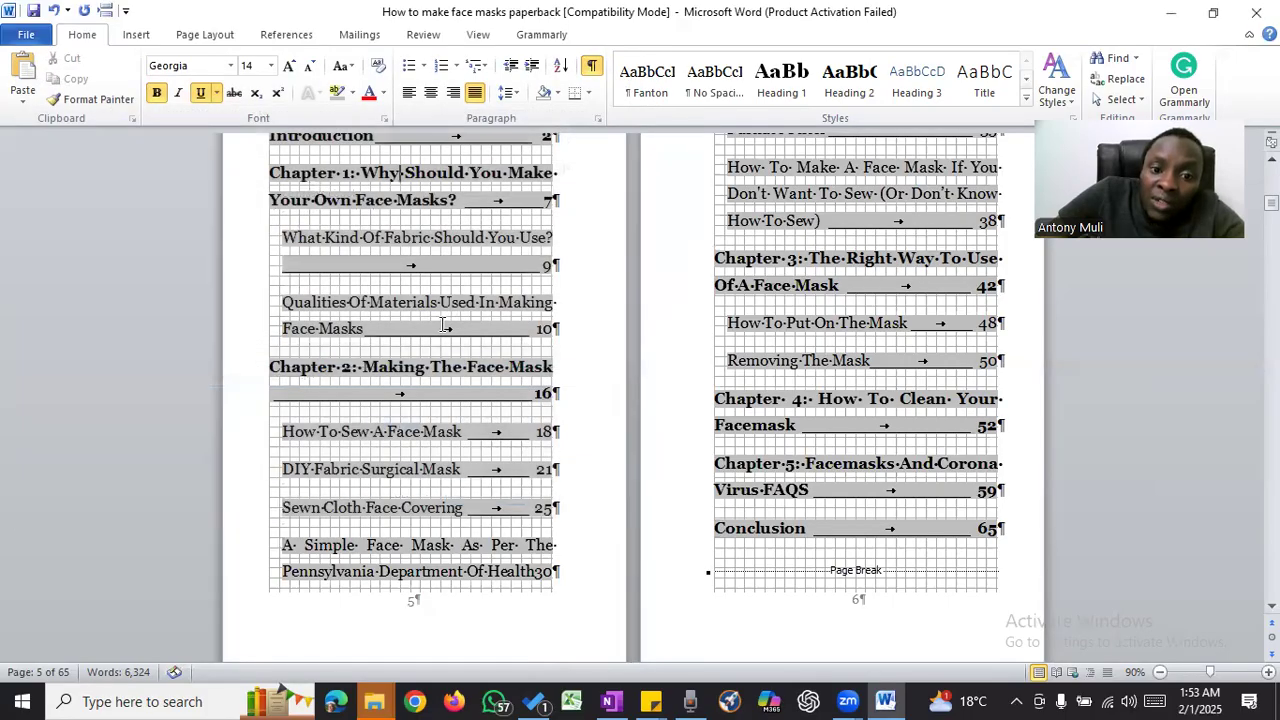
- Turn on embedding of fonts in the file in the save options for the paperback document
{"action": "left_click", "coordinate": [26, 34]}
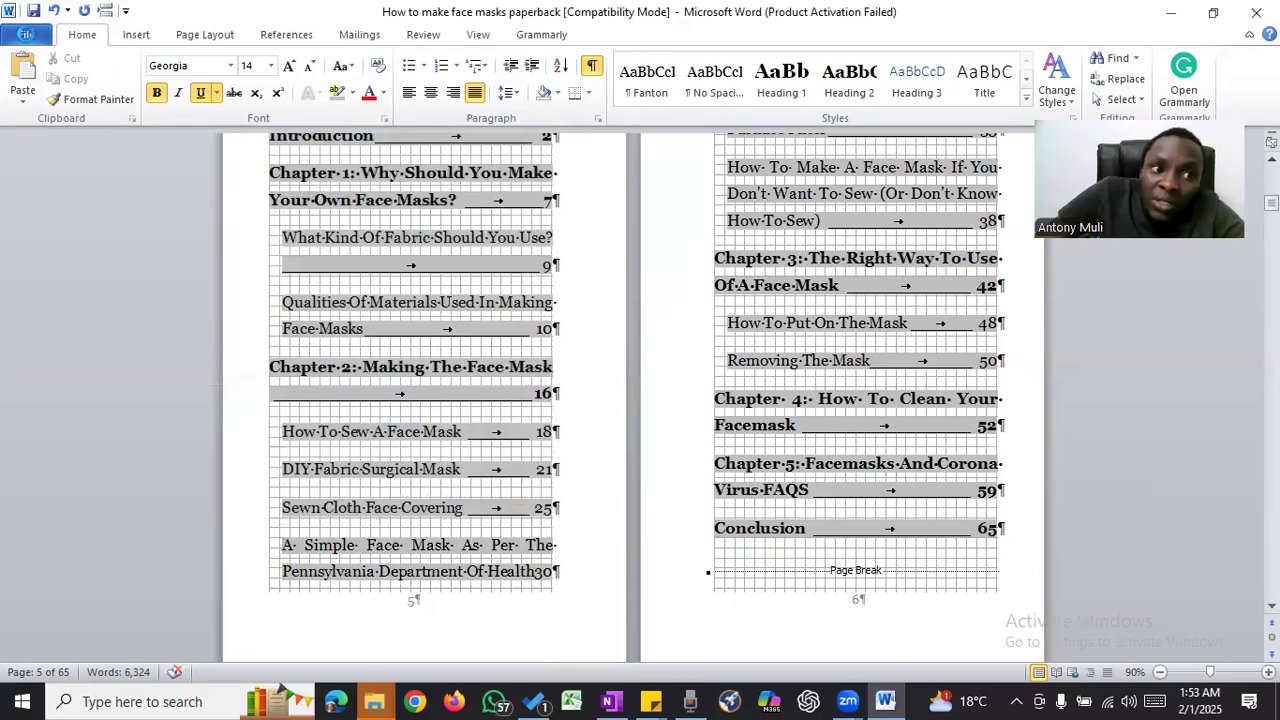
{"action": "left_click", "coordinate": [26, 36]}
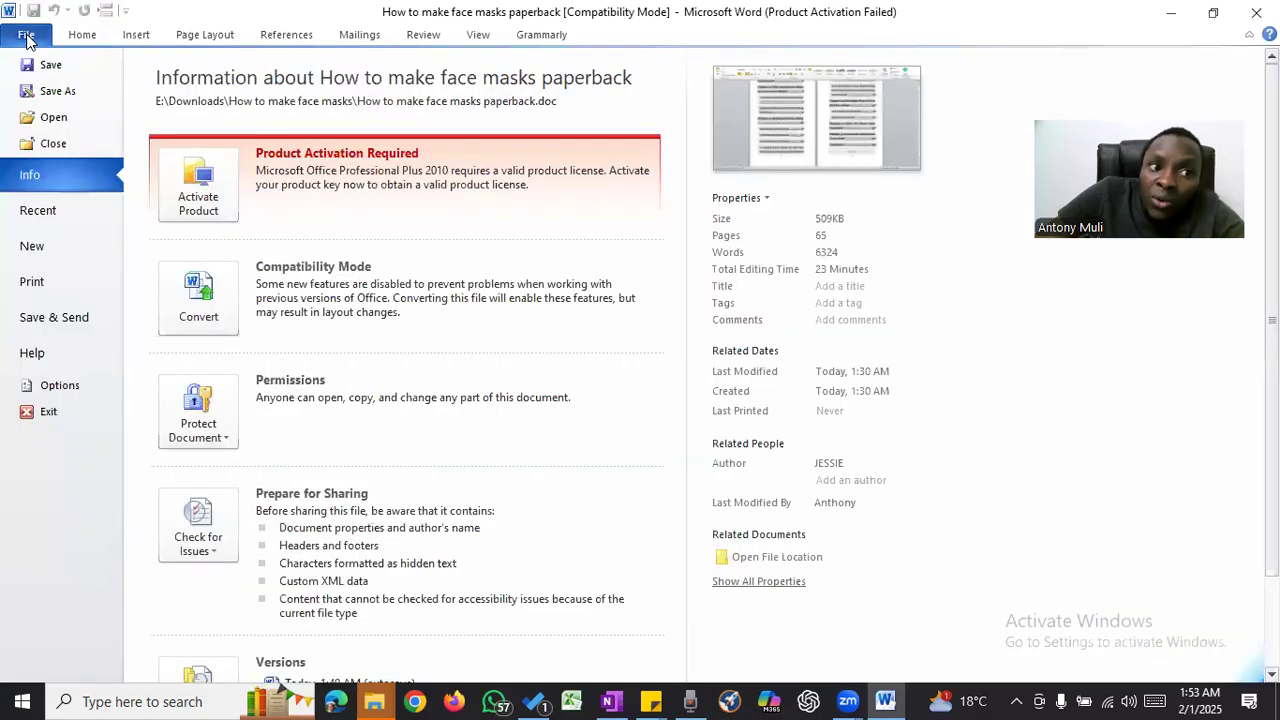
{"action": "left_click", "coordinate": [61, 390]}
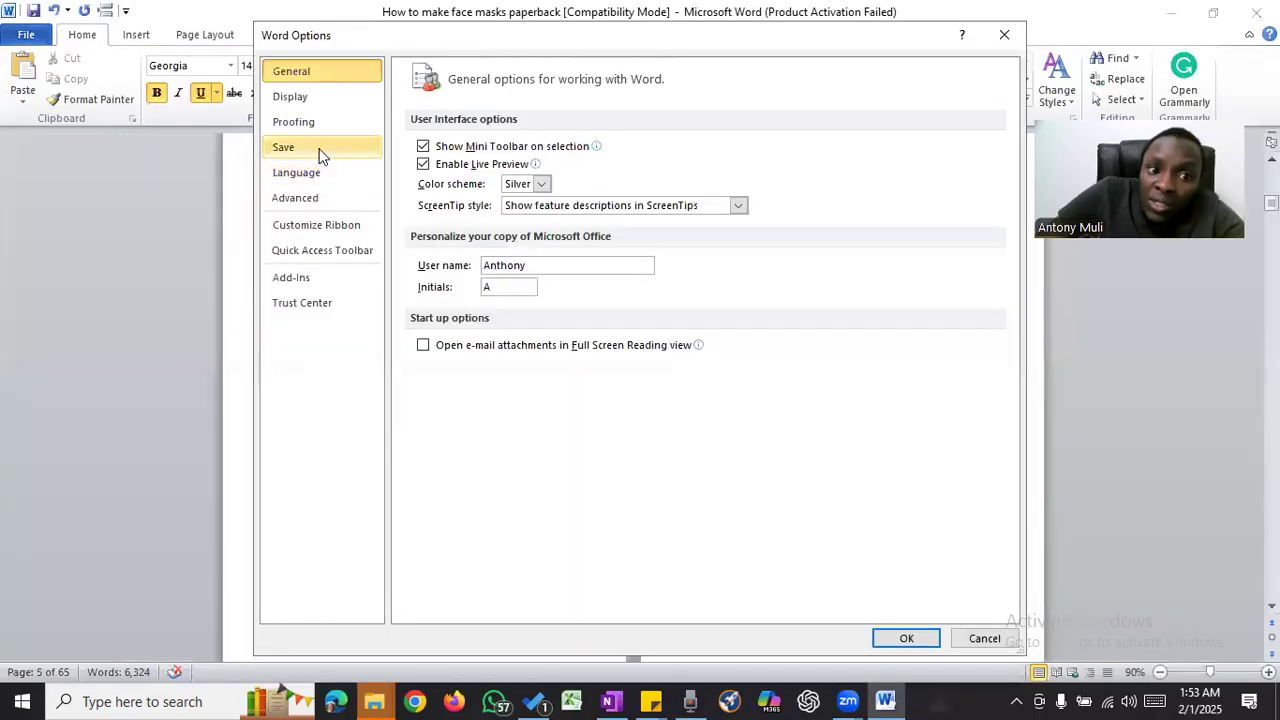
{"action": "left_click", "coordinate": [319, 150]}
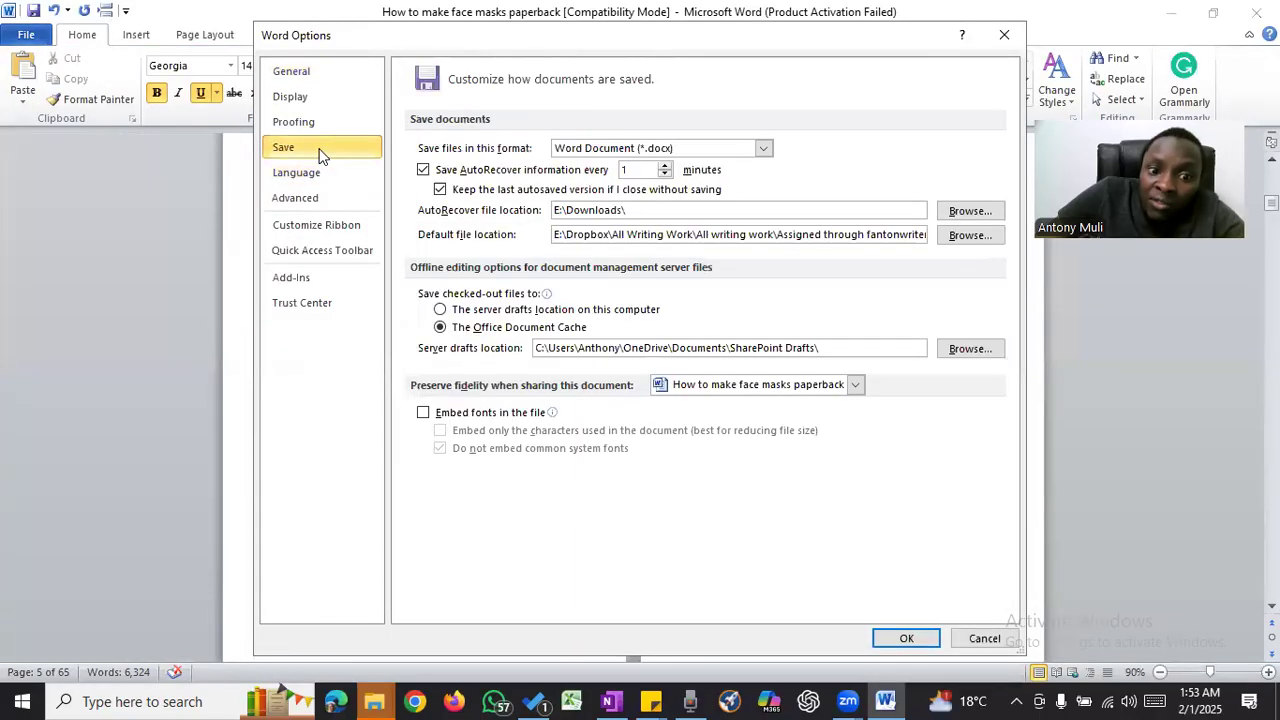
{"action": "left_click", "coordinate": [425, 413]}
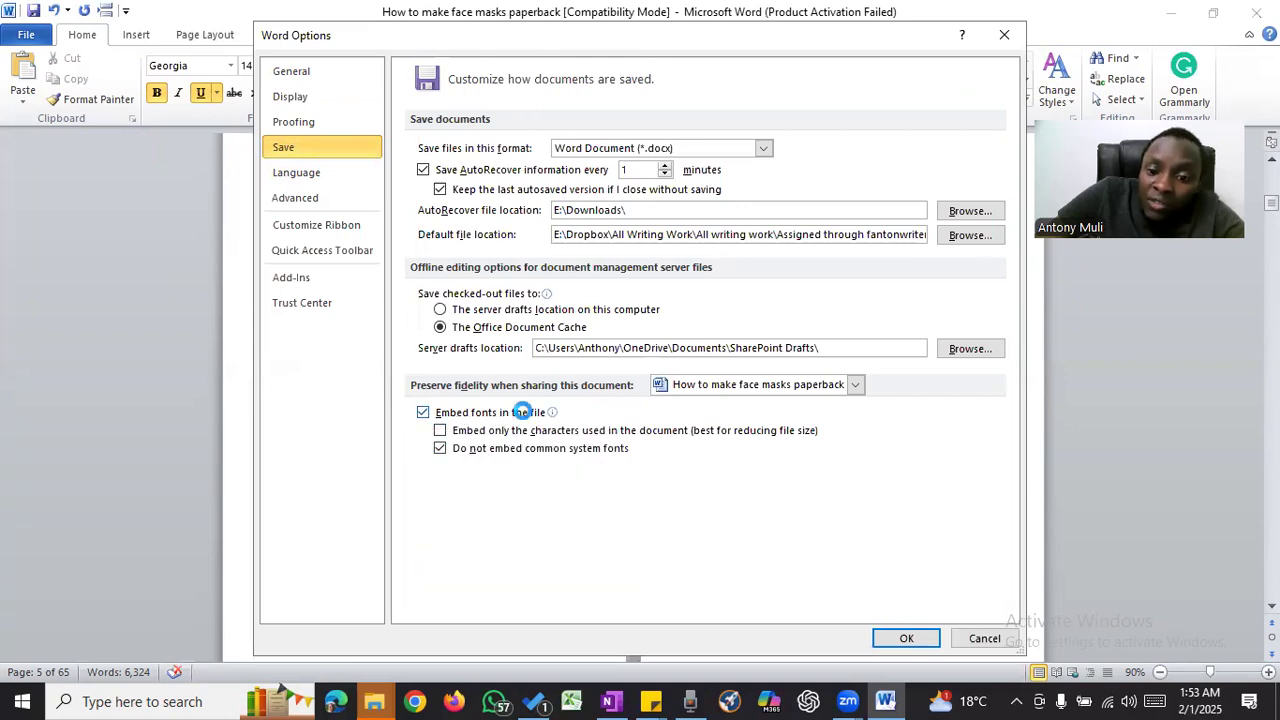
{"action": "left_click", "coordinate": [906, 638]}
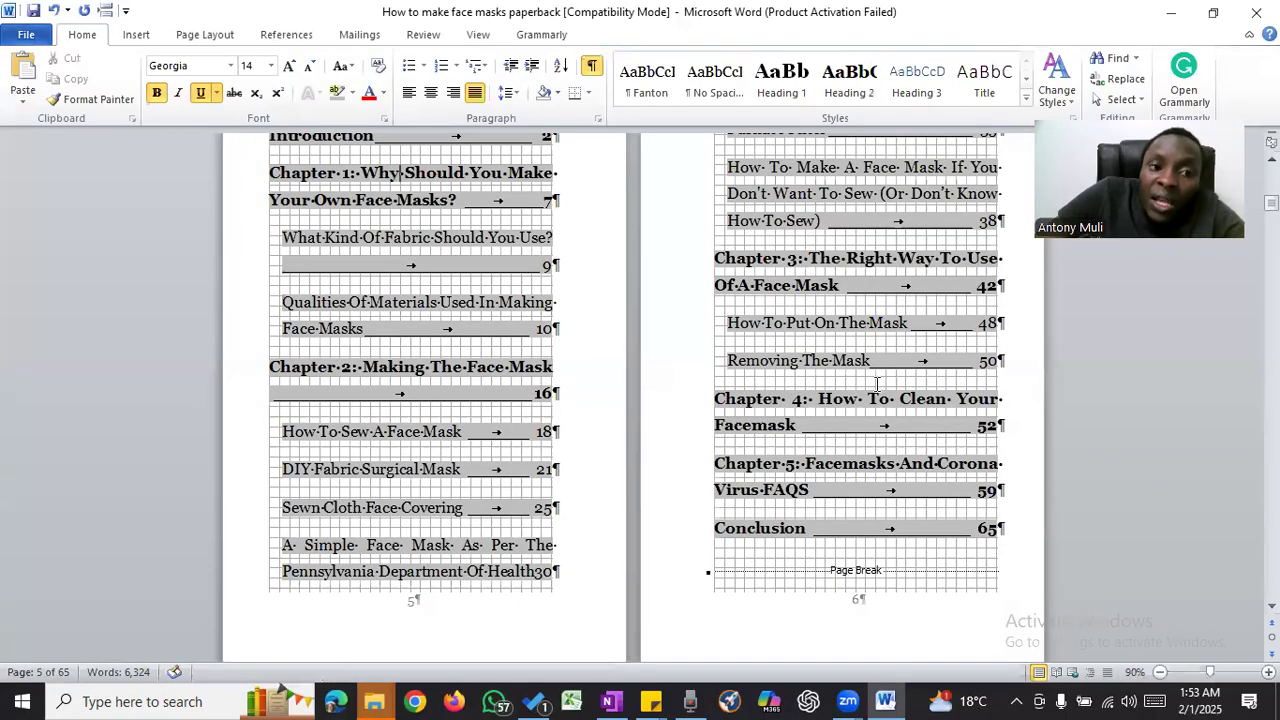
- Start saving a copy of the paperback with PDF as the file type and review the PDF publishing options
{"action": "left_click", "coordinate": [26, 38]}
{"action": "left_click", "coordinate": [71, 92]}
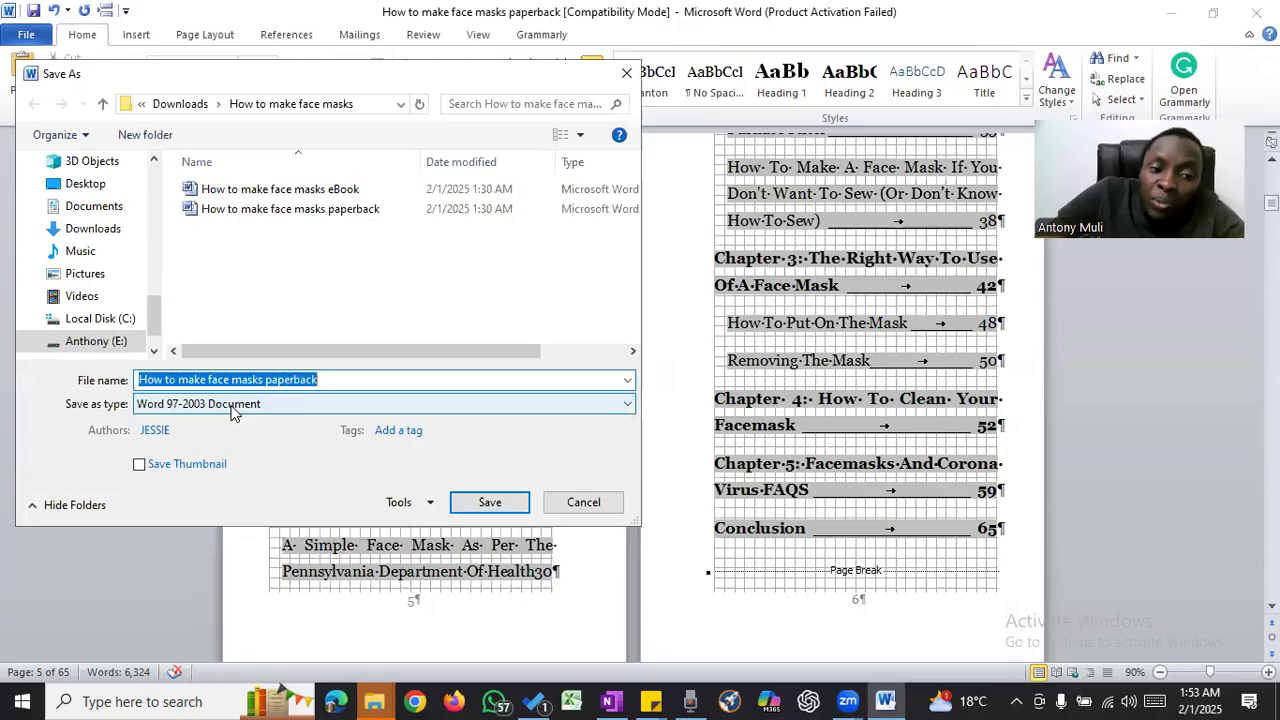
{"action": "left_click", "coordinate": [233, 413]}
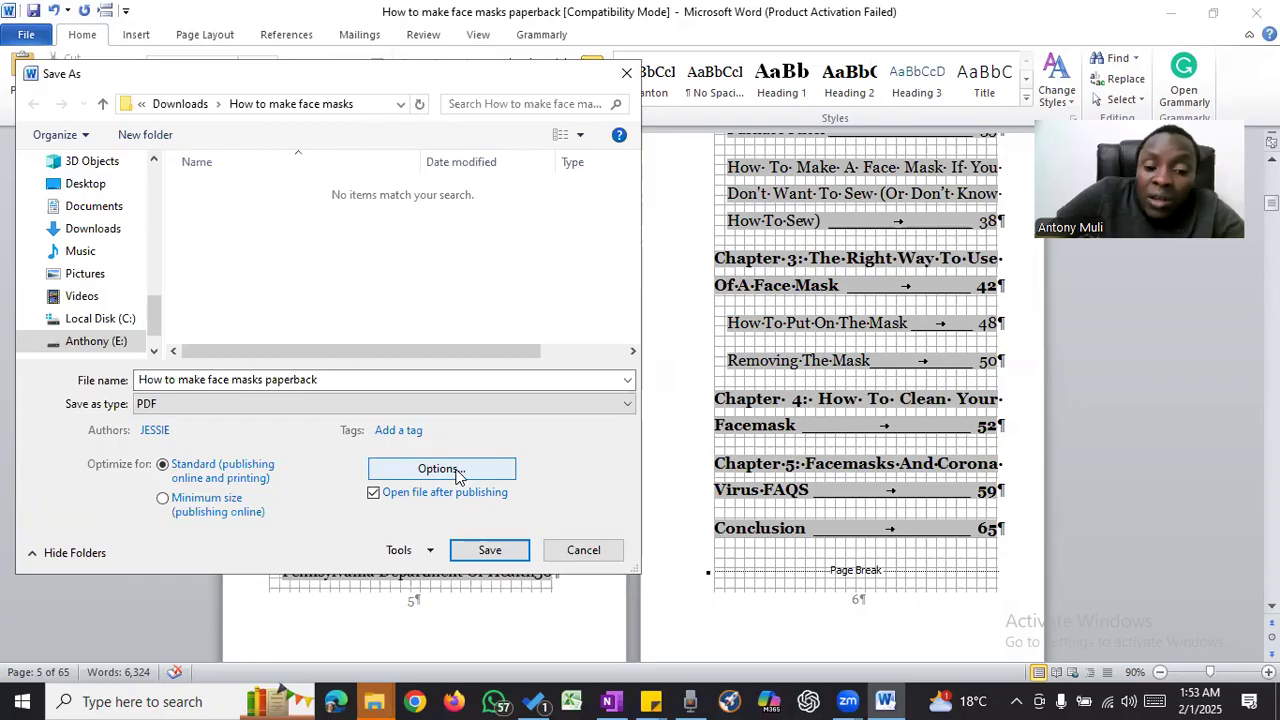
{"action": "left_click", "coordinate": [457, 476]}
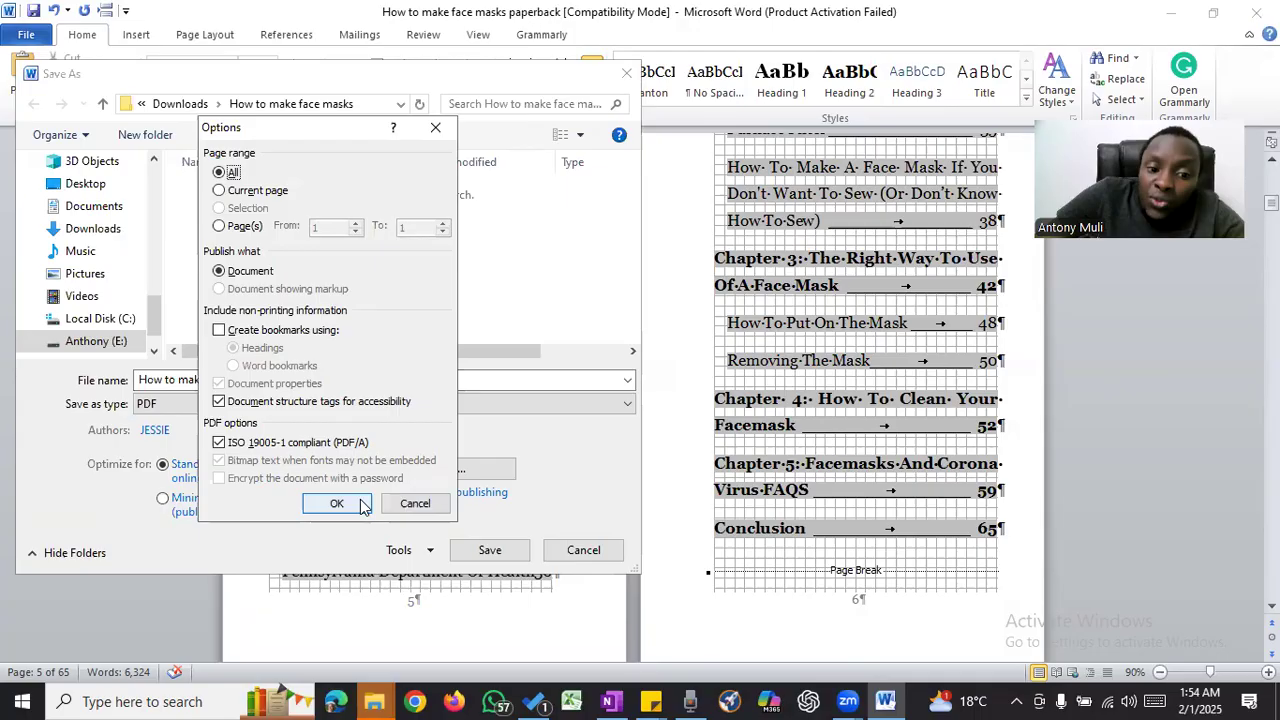
{"action": "left_click", "coordinate": [418, 503]}
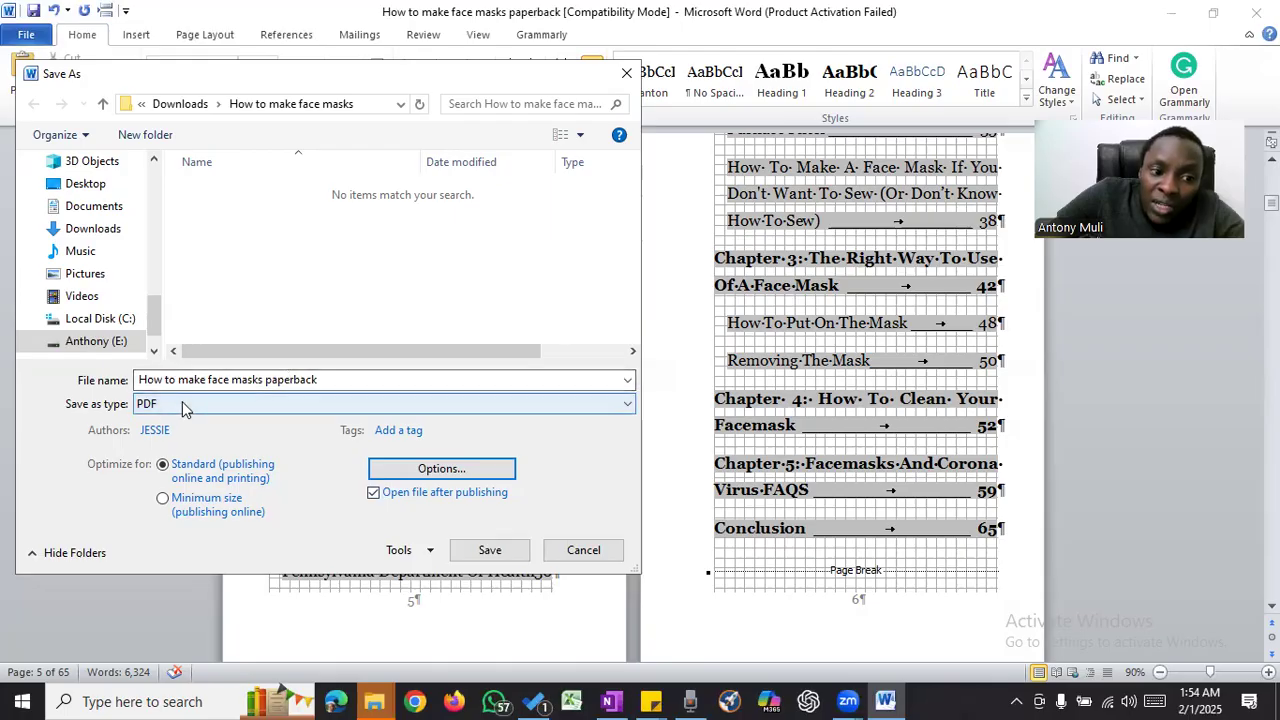
- Publish the PDF as "How to make face masks paperback" in the "How to make face masks" folder, optimized for Standard
{"action": "left_click", "coordinate": [171, 404]}
{"action": "left_click", "coordinate": [195, 507]}
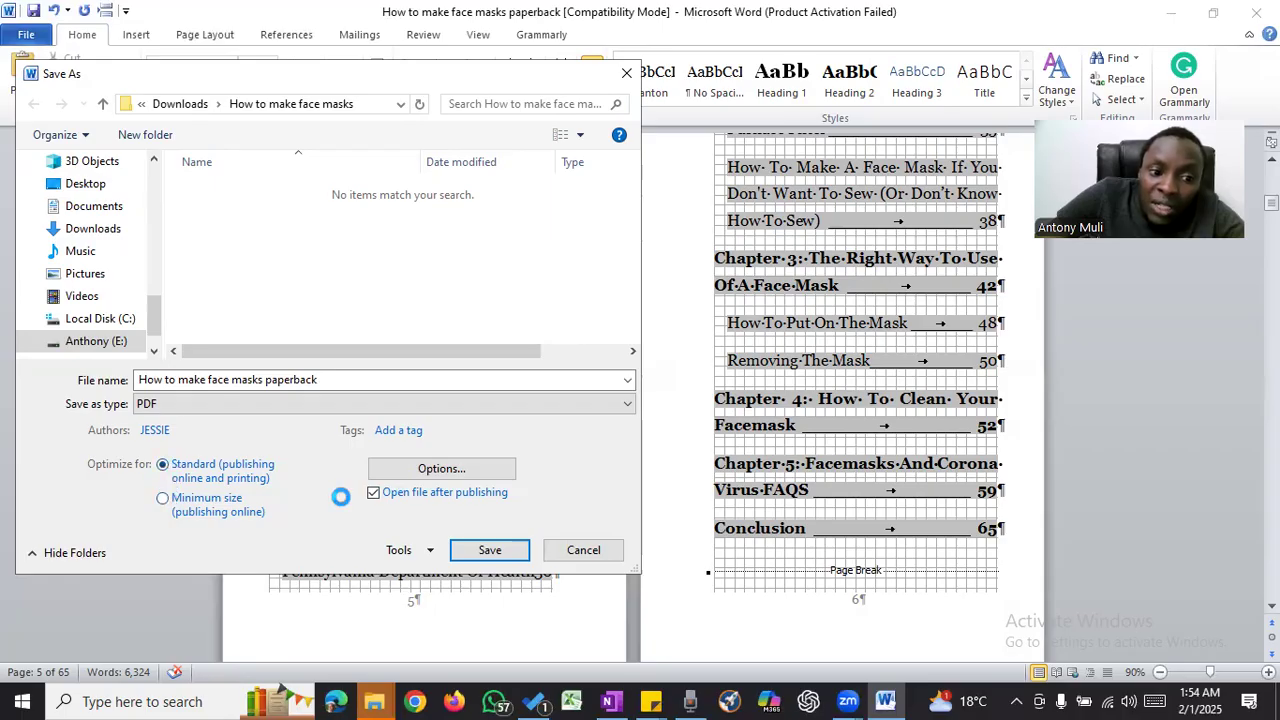
{"action": "left_click", "coordinate": [474, 550]}
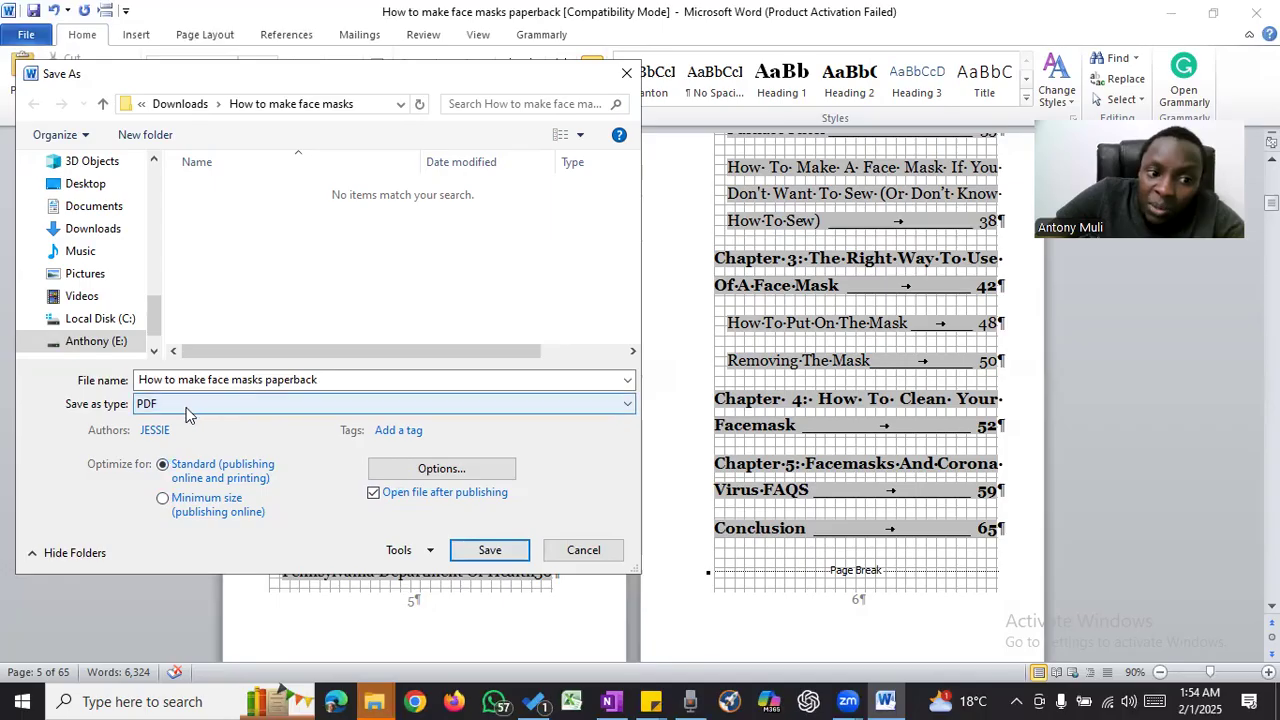
{"action": "left_click", "coordinate": [486, 551]}
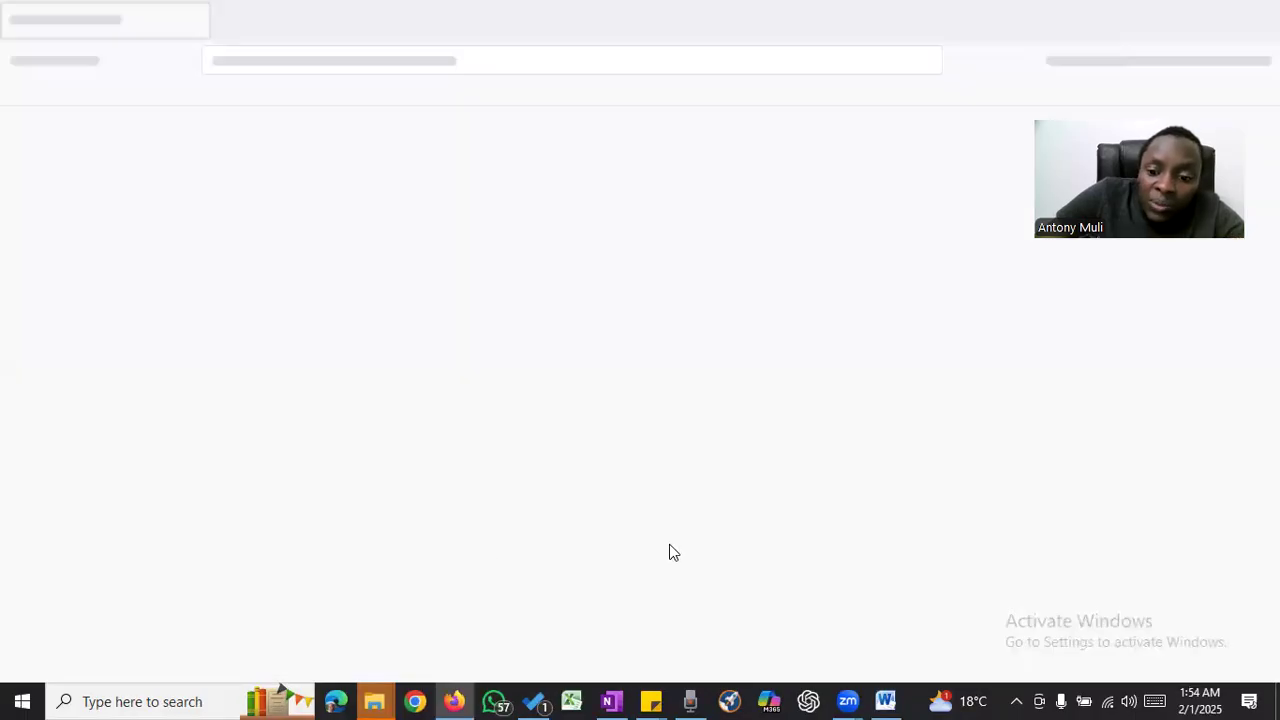
- Return to the paperback document in Word and save it
{"action": "left_click", "coordinate": [885, 701]}
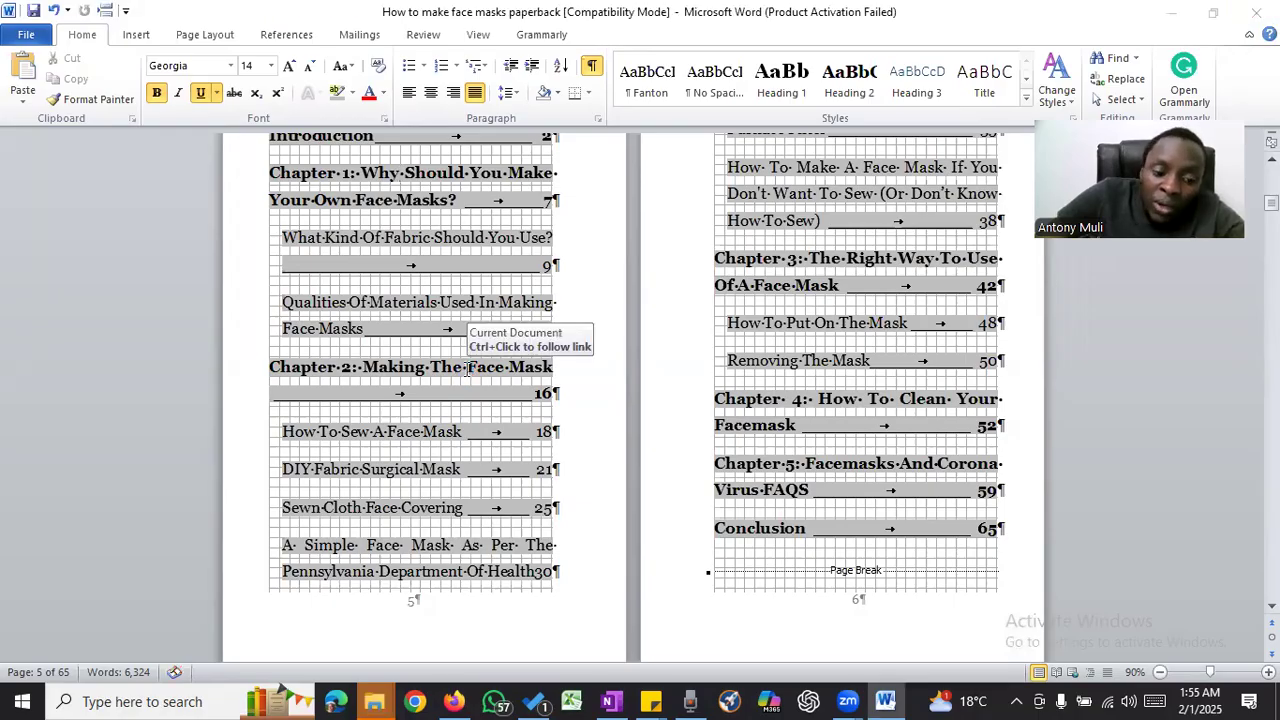
{"action": "key", "text": "ctrl+s"}
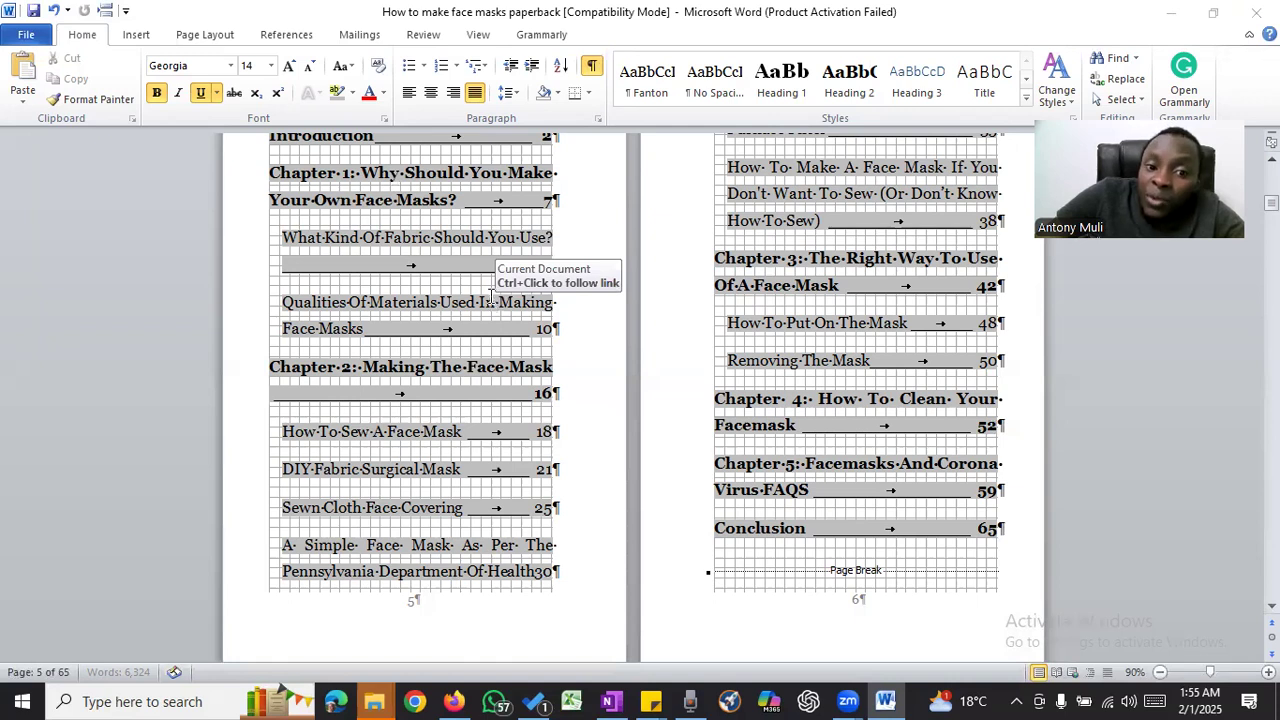
{"action": "scroll", "coordinate": [491, 292], "scroll_direction": "up", "scroll_amount": 3}
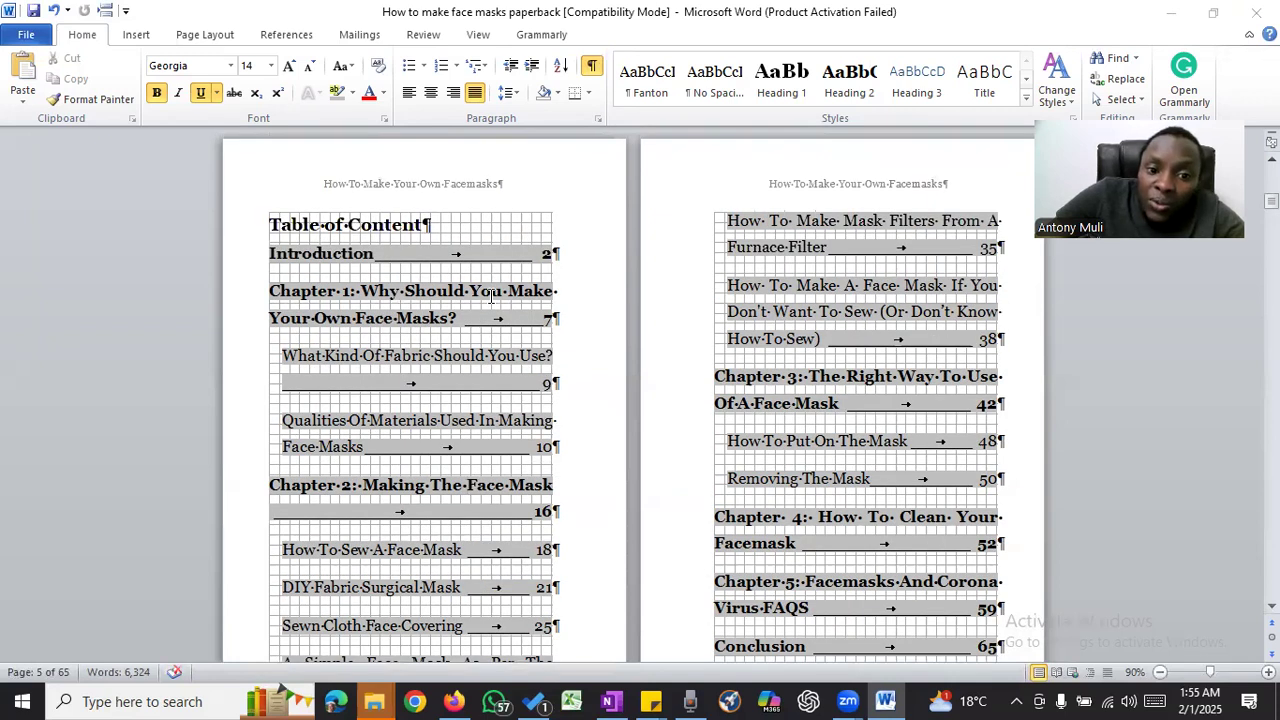